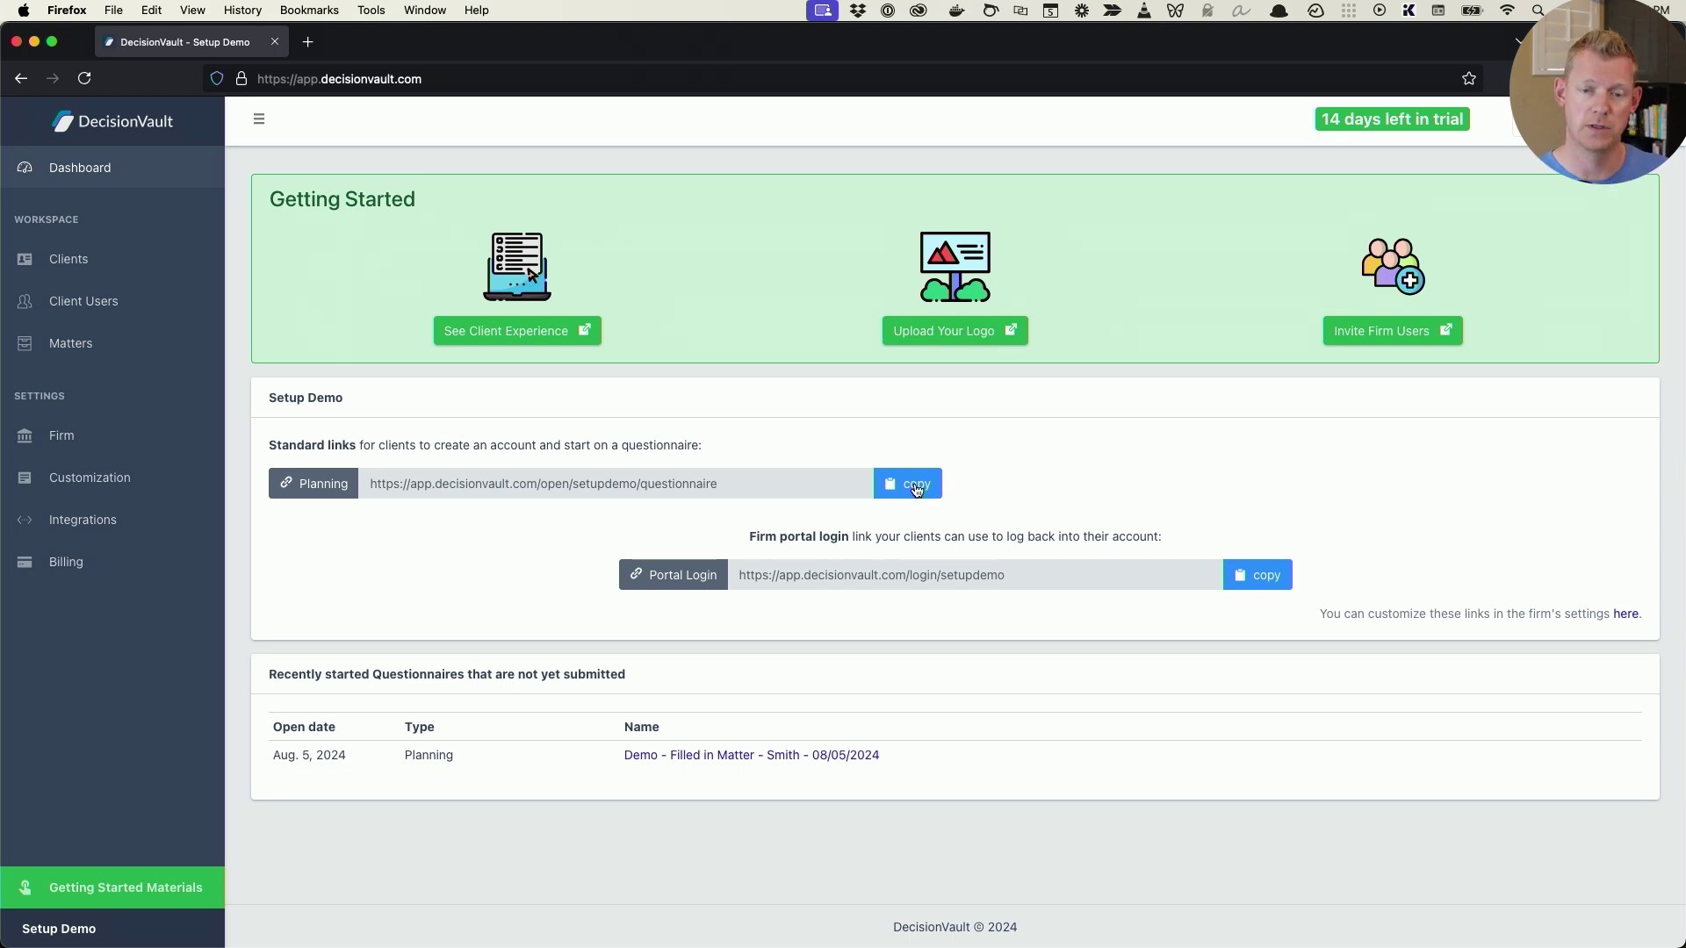
# - Copy the Planning questionnaire link, test it in a fresh browser window, then close that preview
pyautogui.click(919, 490)
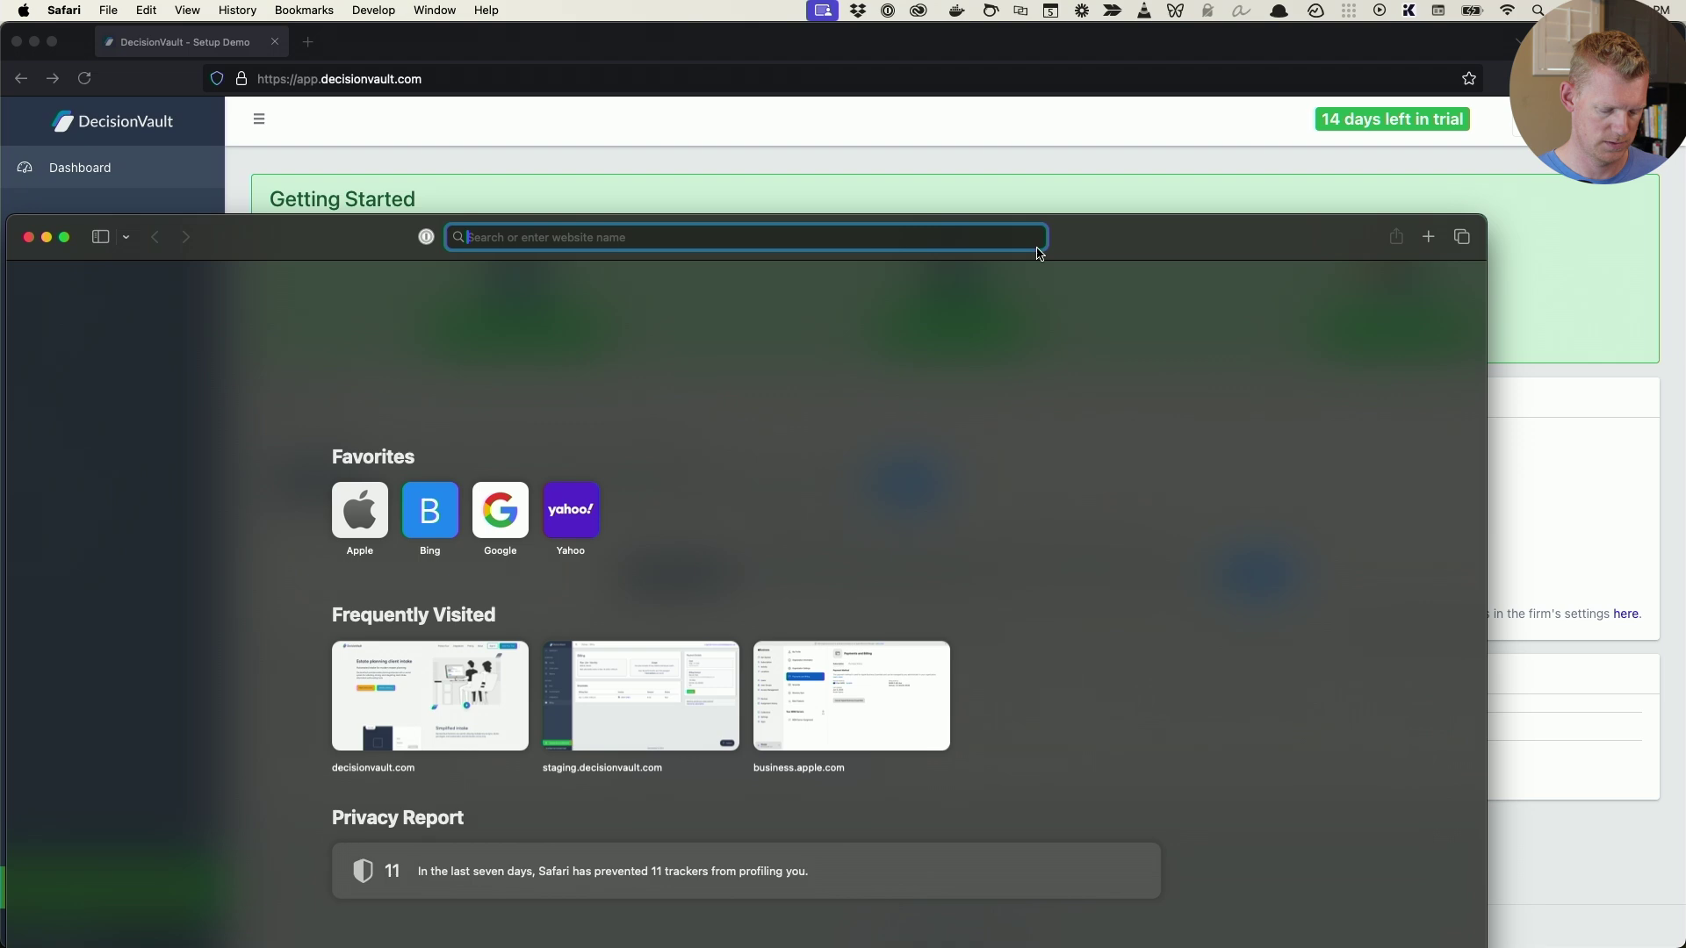
pyautogui.press('super+v')
pyautogui.press('Return')
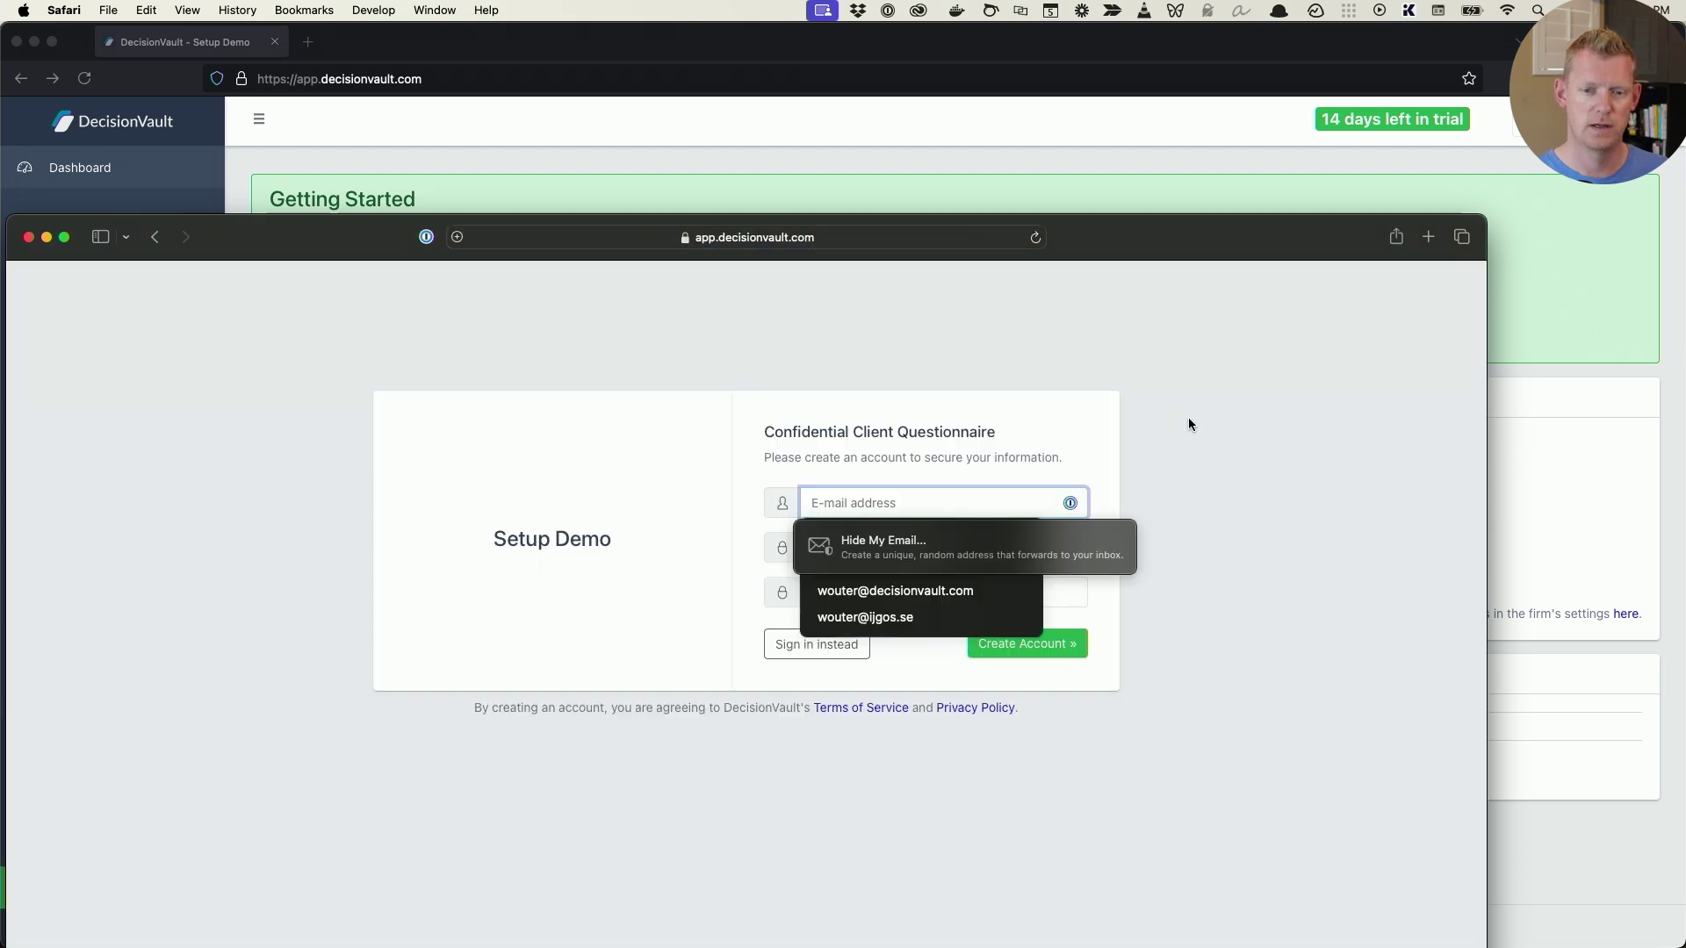
pyautogui.click(1190, 425)
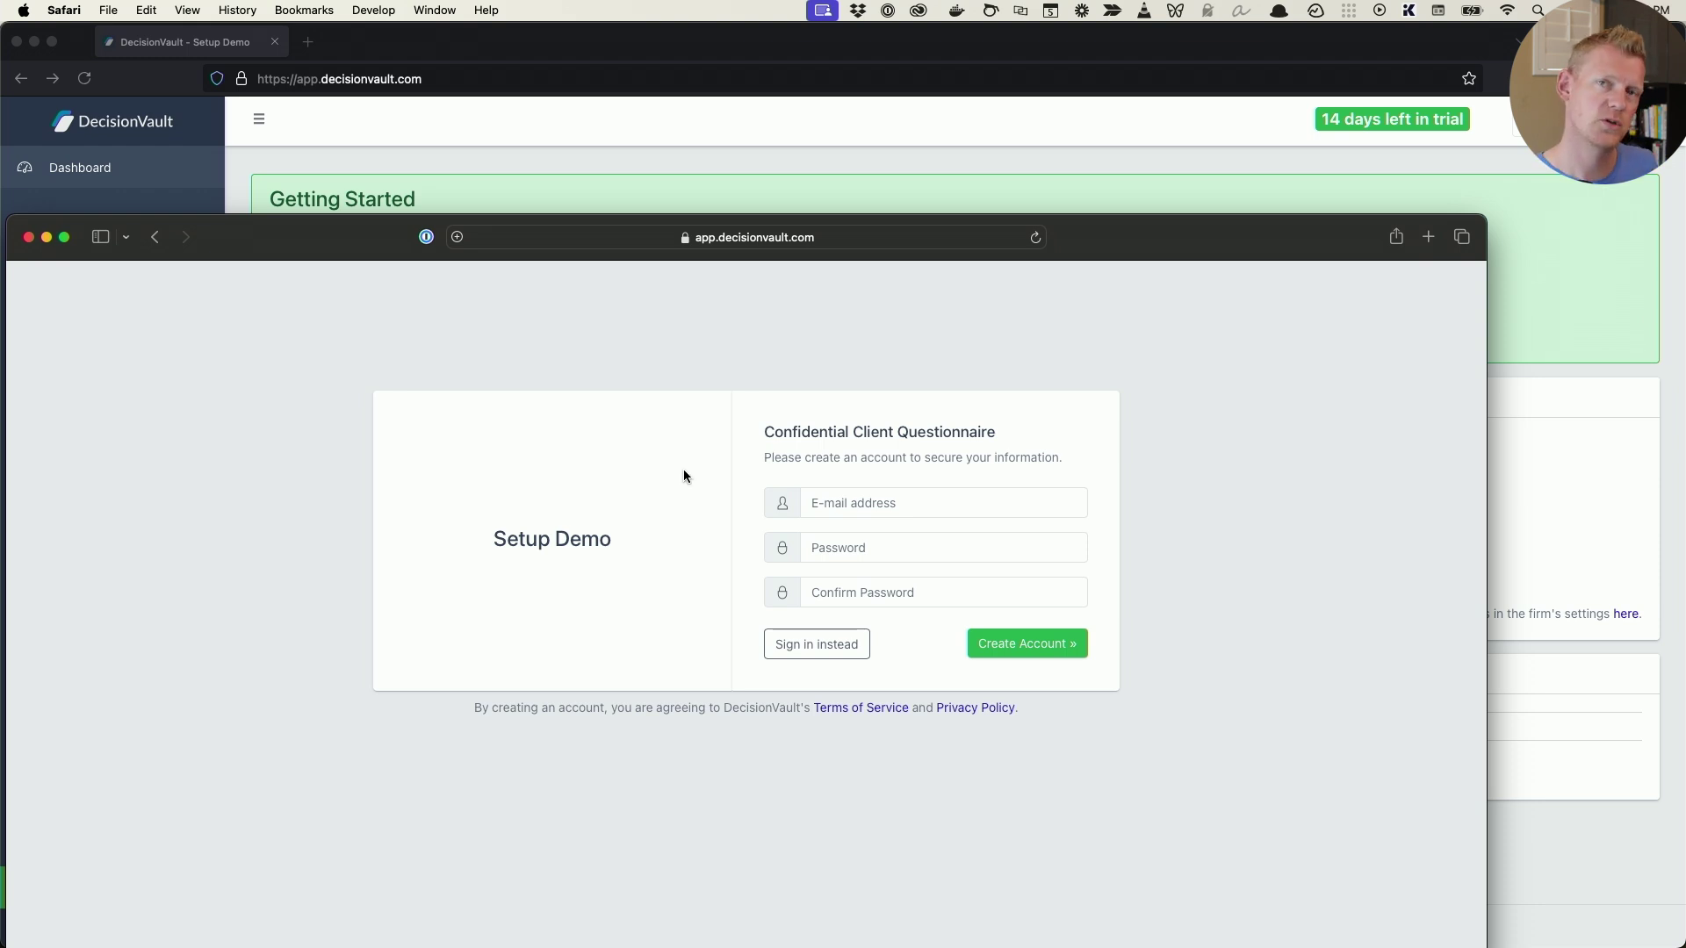
pyautogui.moveTo(373, 237); pyautogui.dragTo(503, 234)
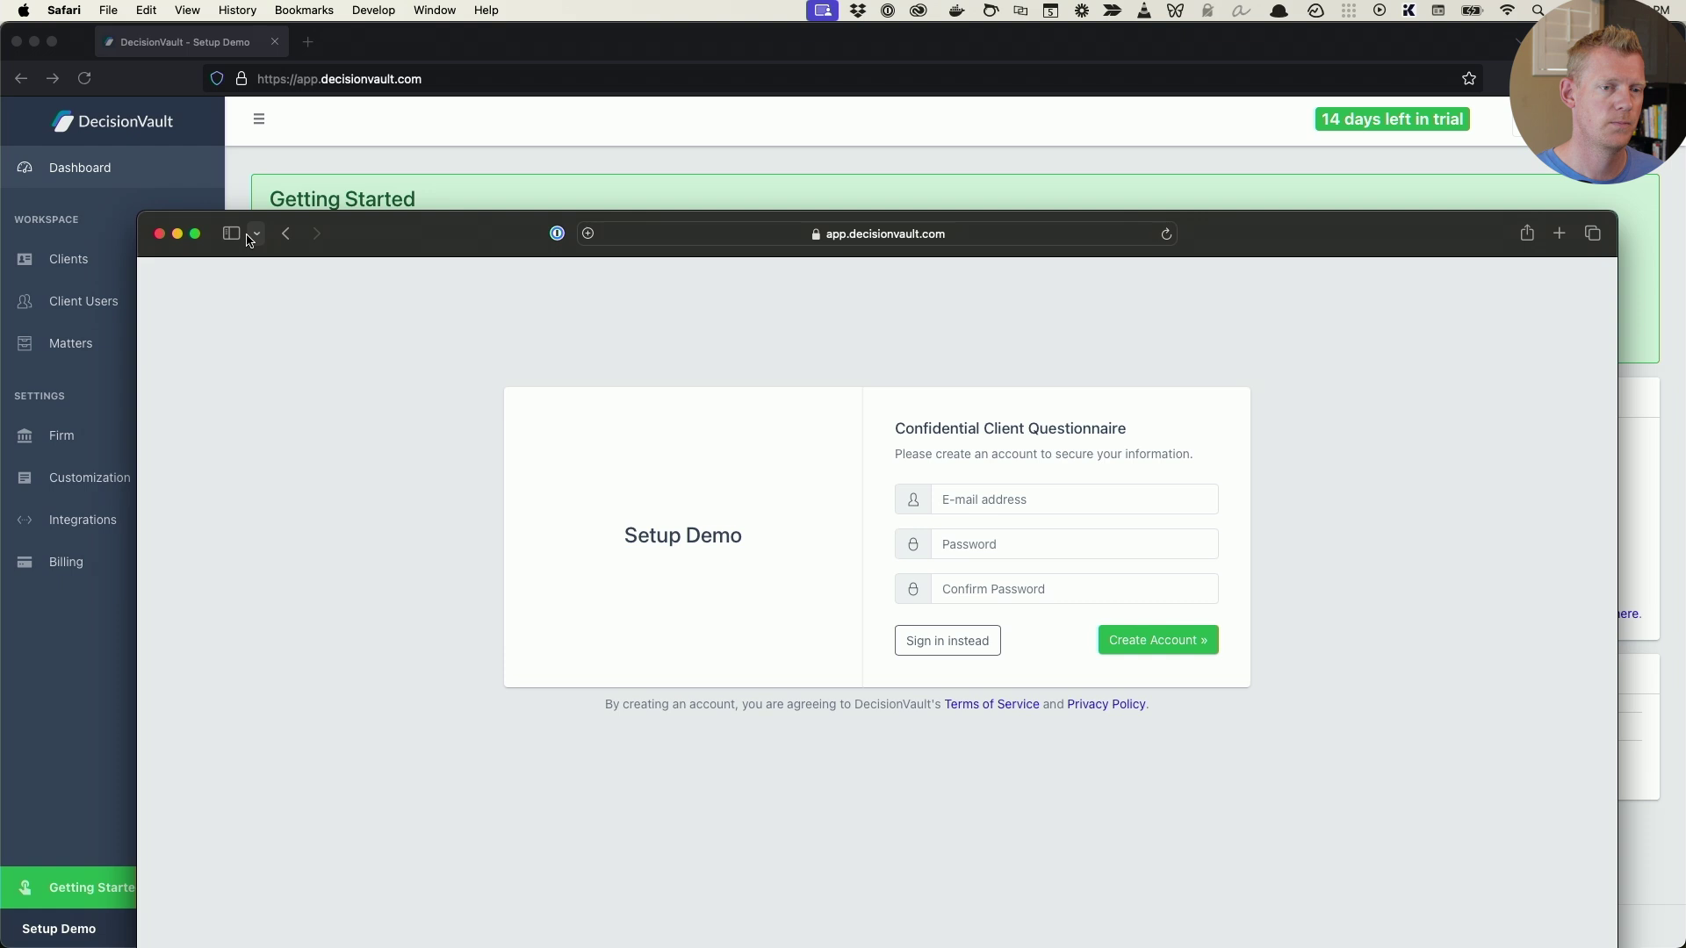
pyautogui.click(158, 234)
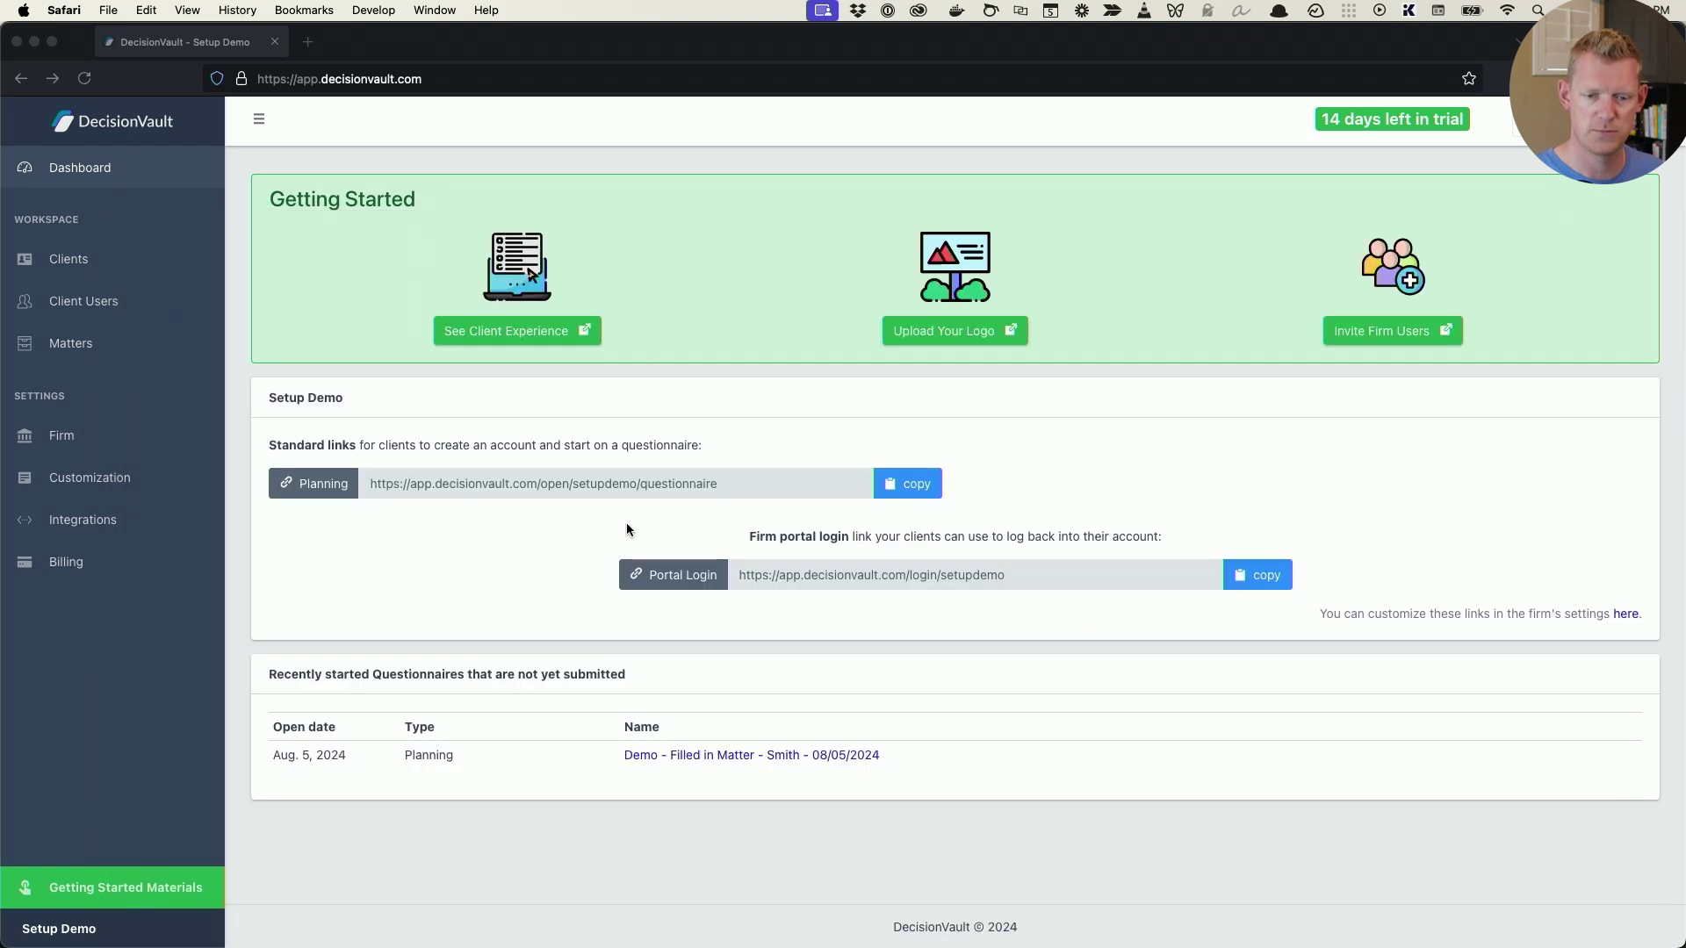
# - Open the demo matter's Financial inventory with Bank Accounts and Real Estate expanded
pyautogui.click(741, 761)
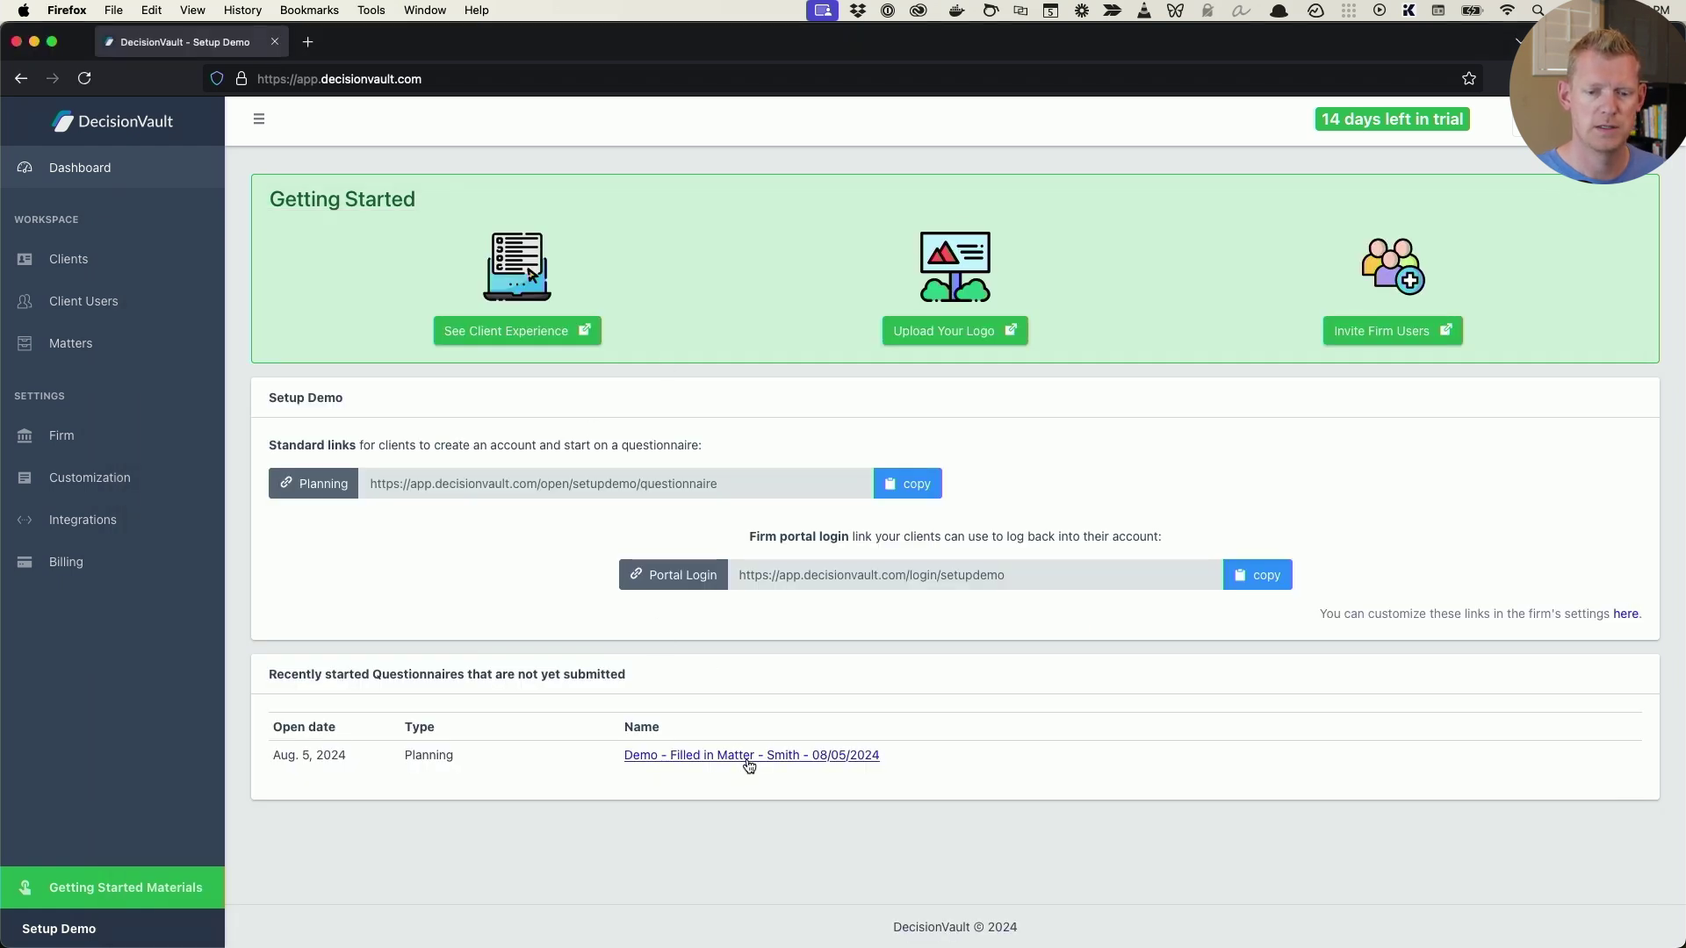
pyautogui.click(751, 761)
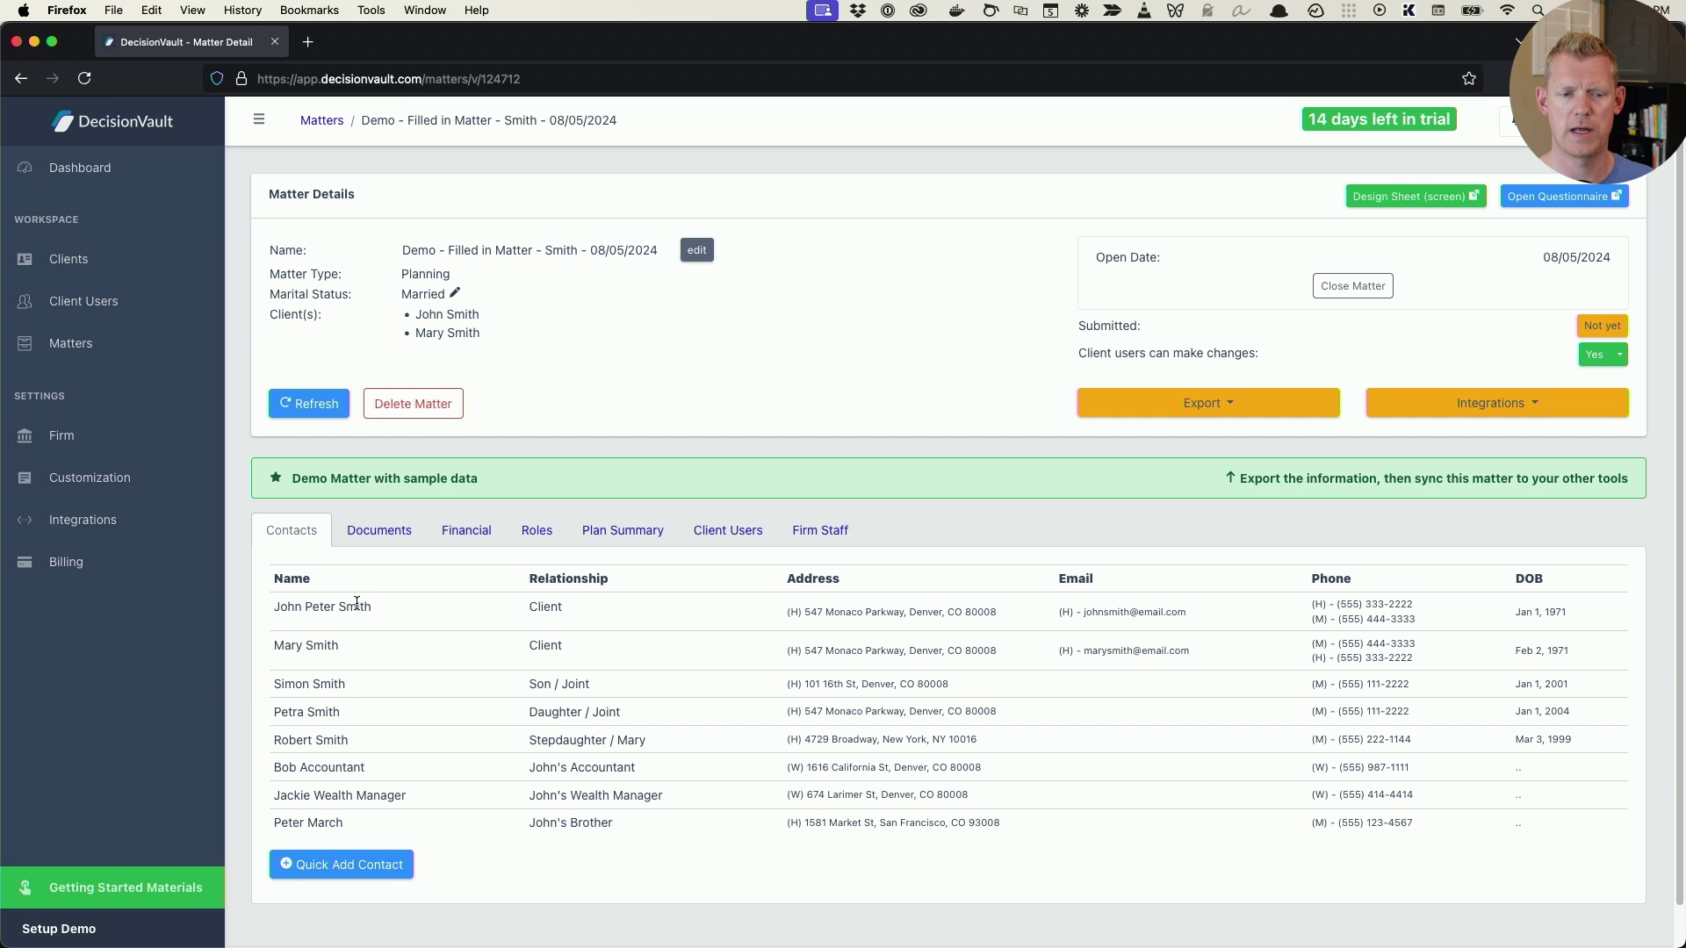
pyautogui.moveTo(347, 607); pyautogui.dragTo(903, 826)
pyautogui.click(903, 828)
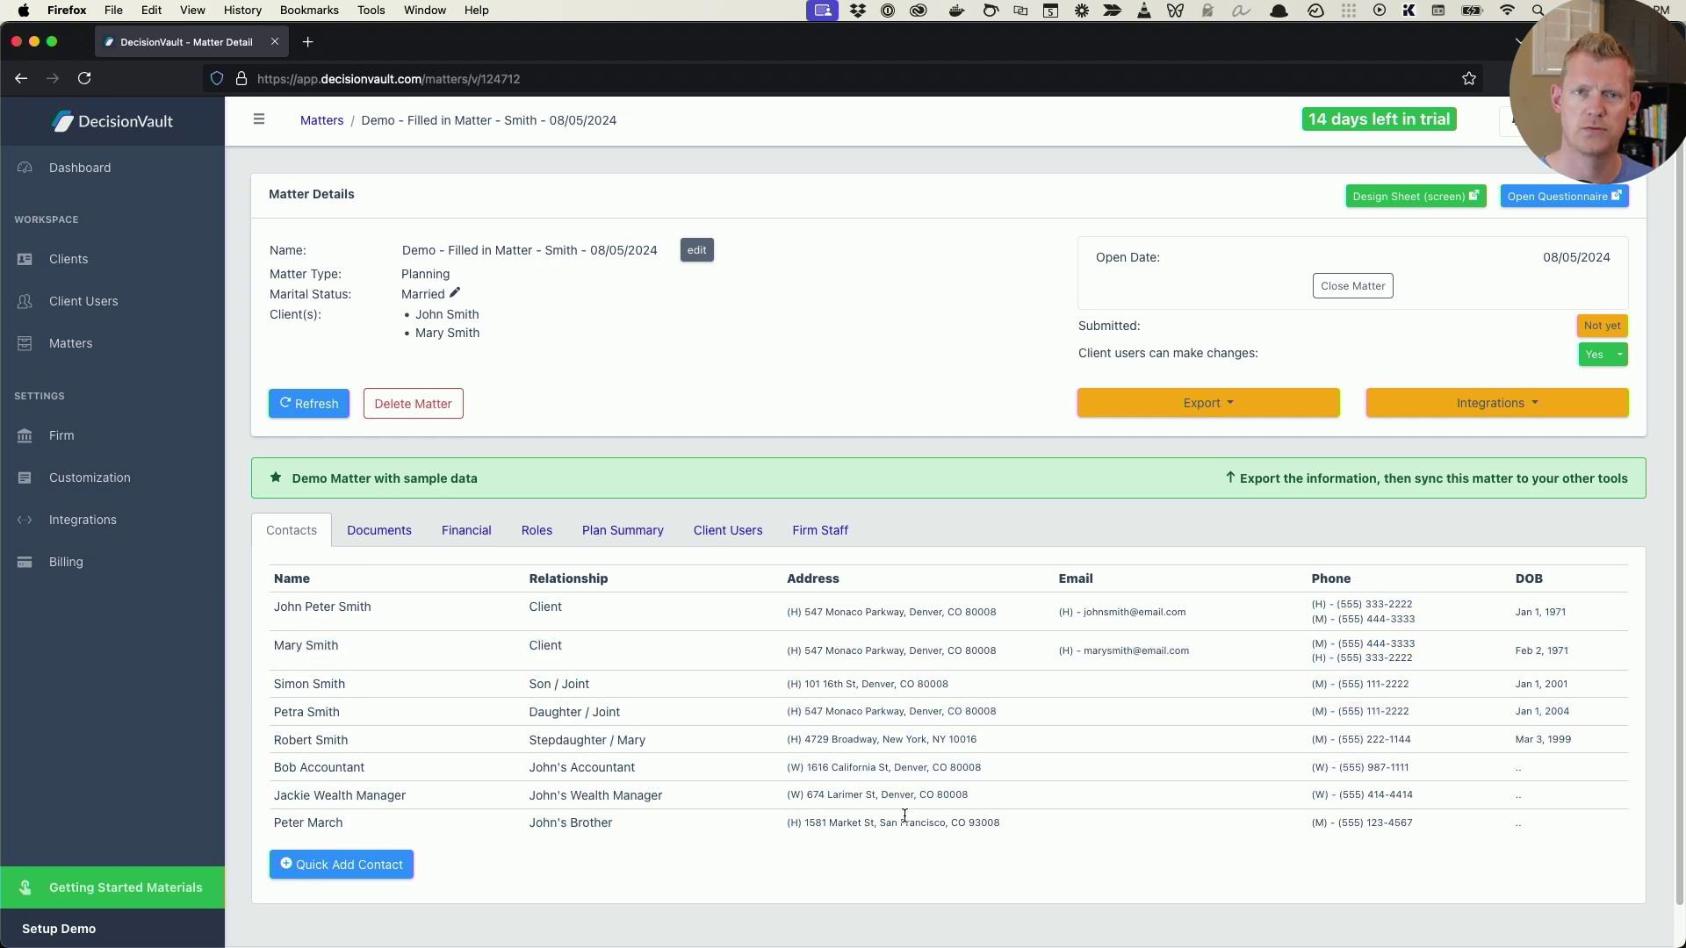
pyautogui.click(399, 534)
pyautogui.click(462, 532)
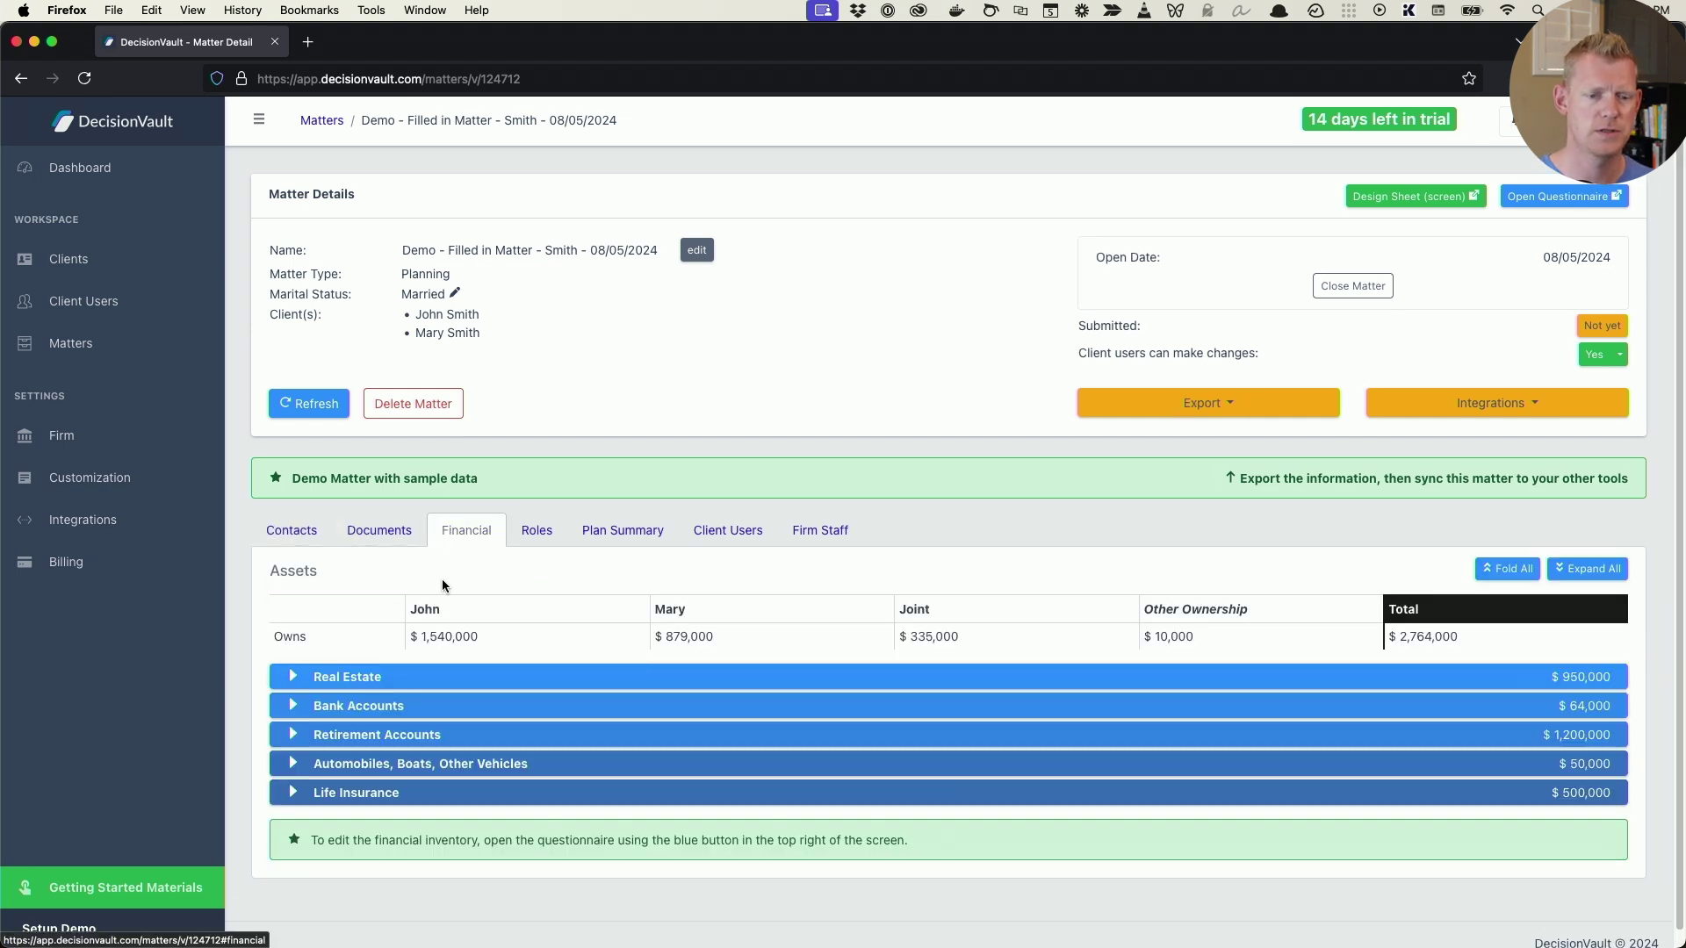
pyautogui.click(371, 713)
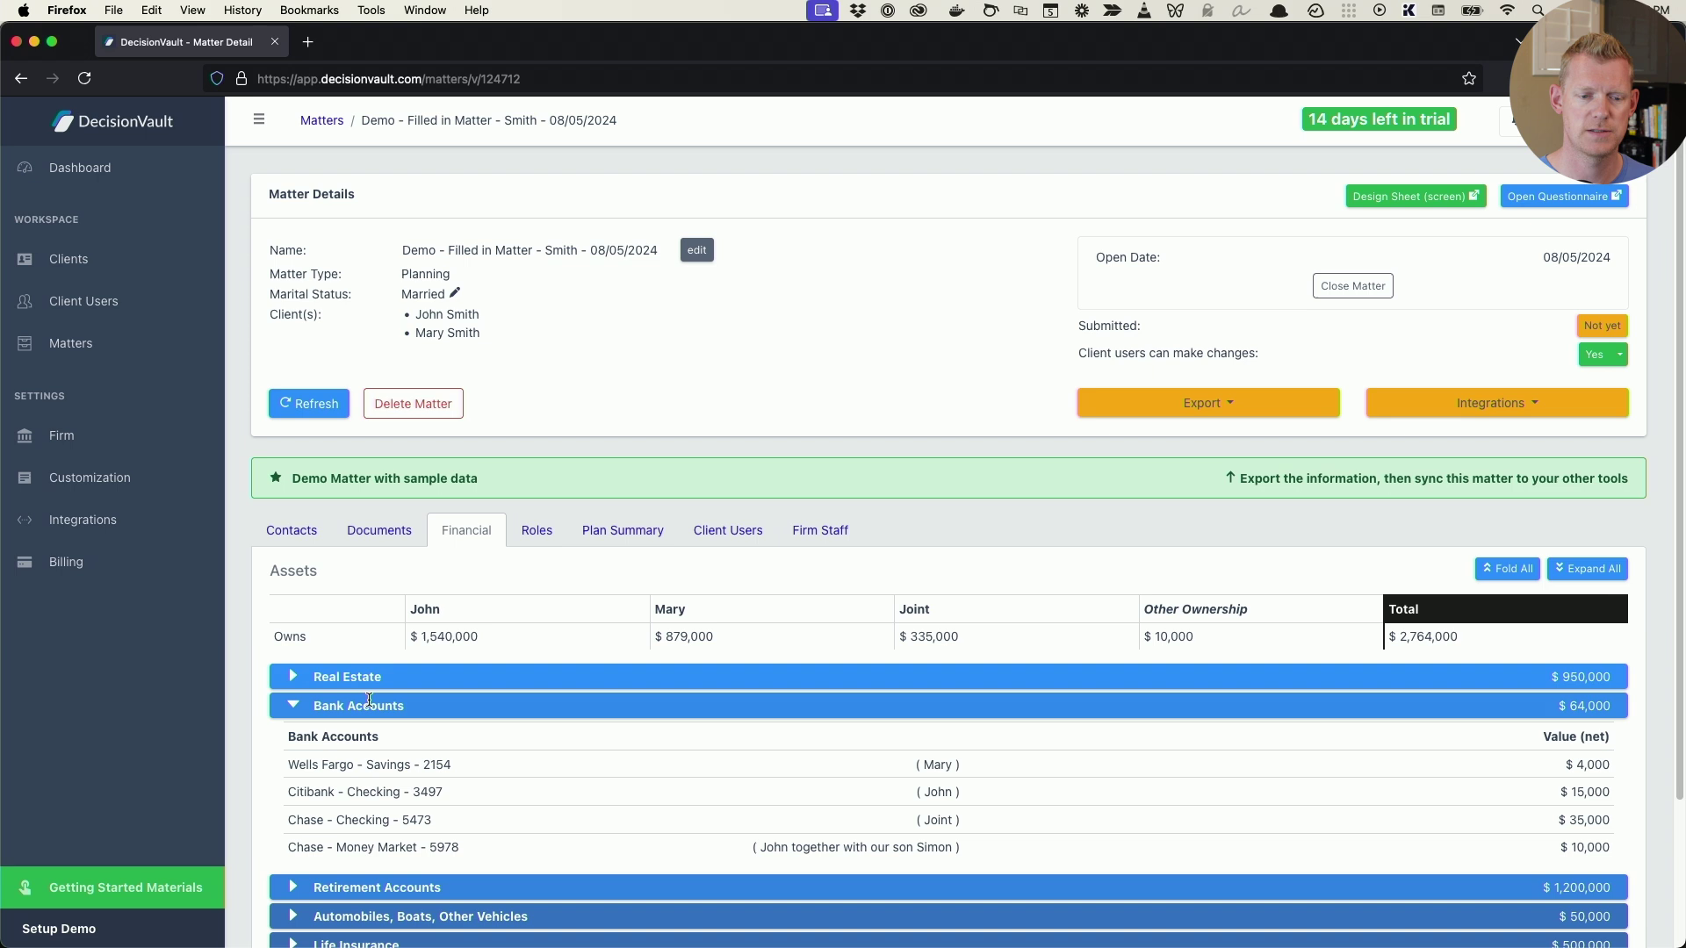
pyautogui.click(377, 674)
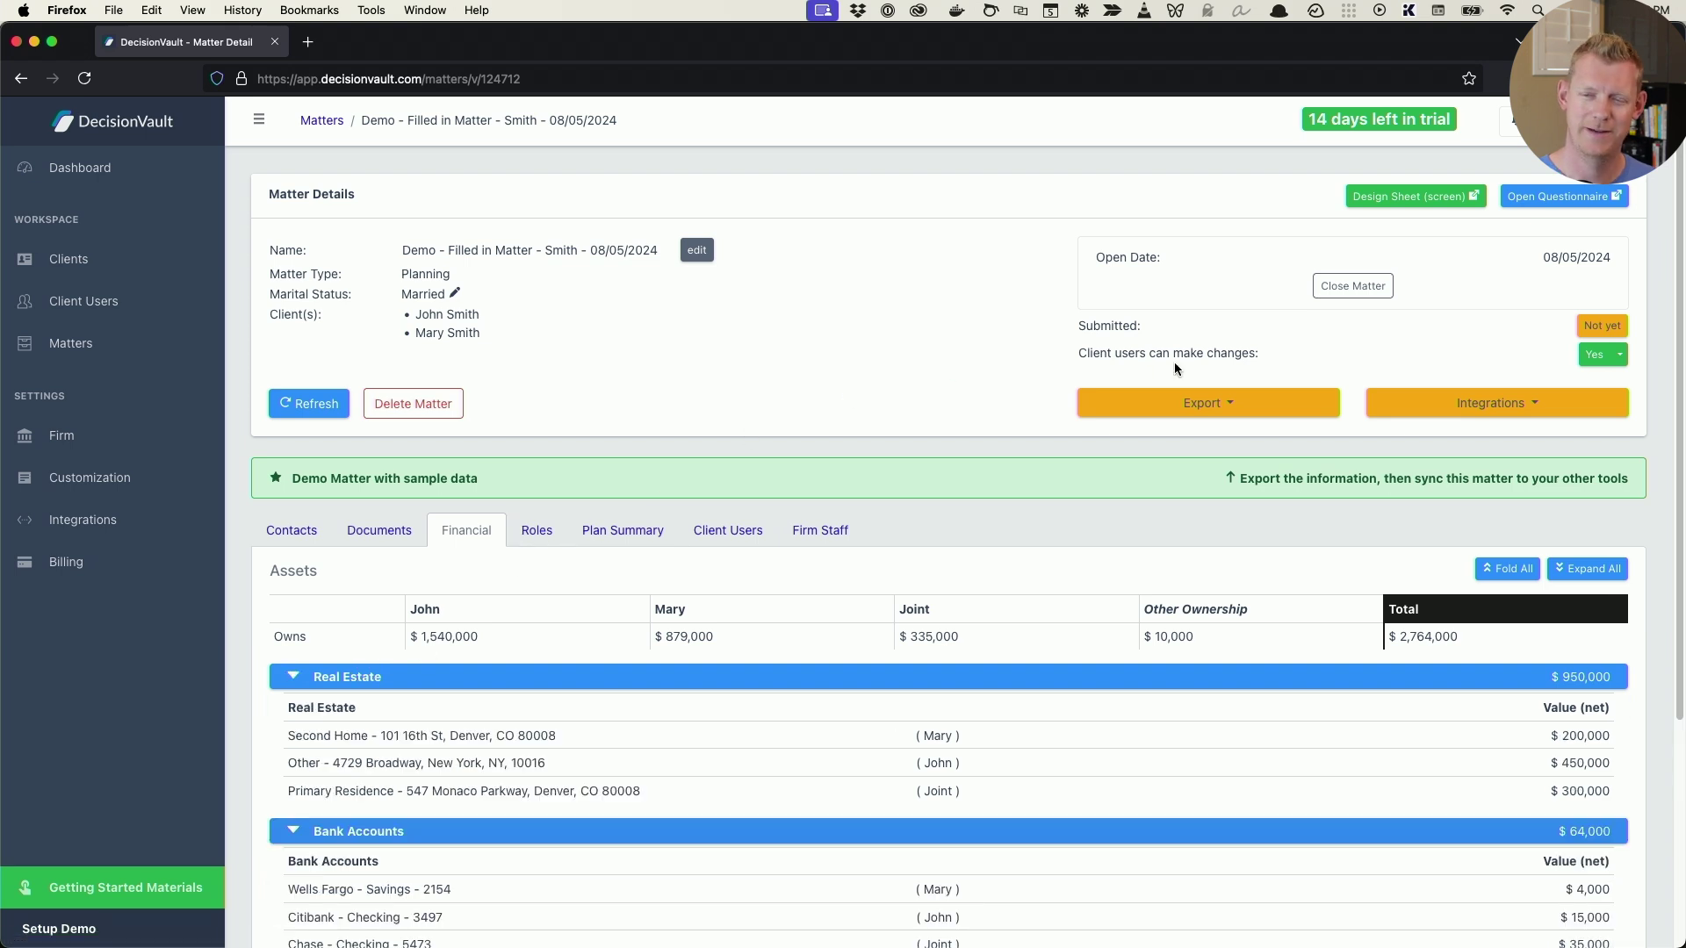
# - Preview the client questionnaire's Assets & Liabilities section in a new tab, then close it
pyautogui.click(1622, 199)
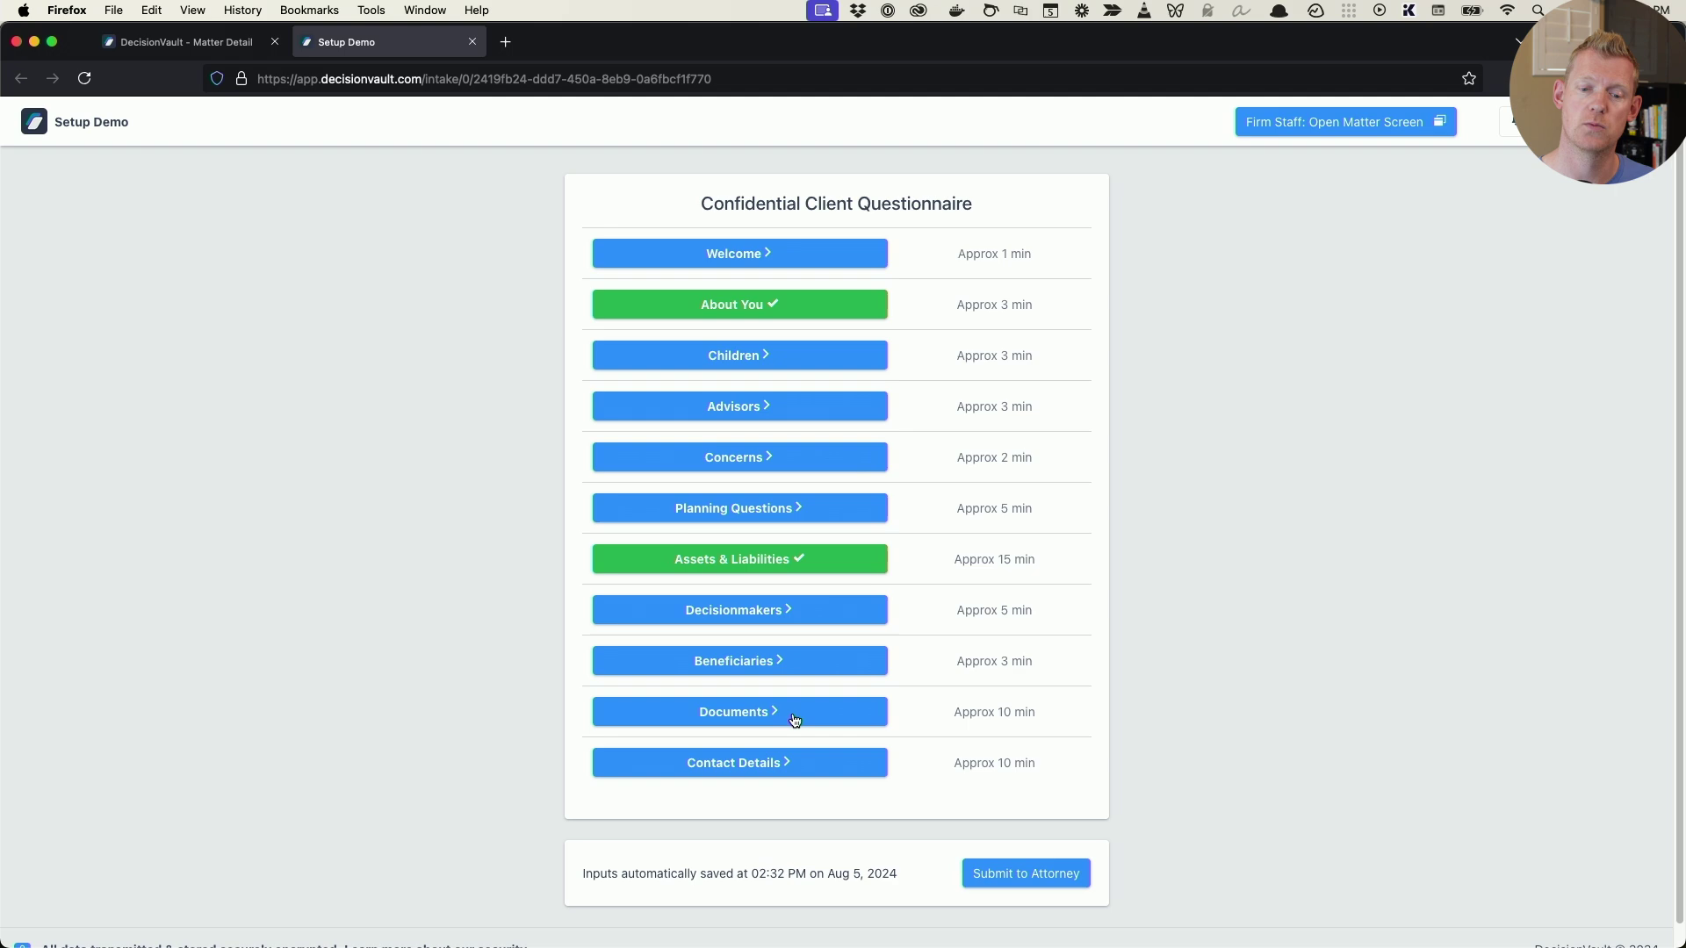
pyautogui.click(779, 568)
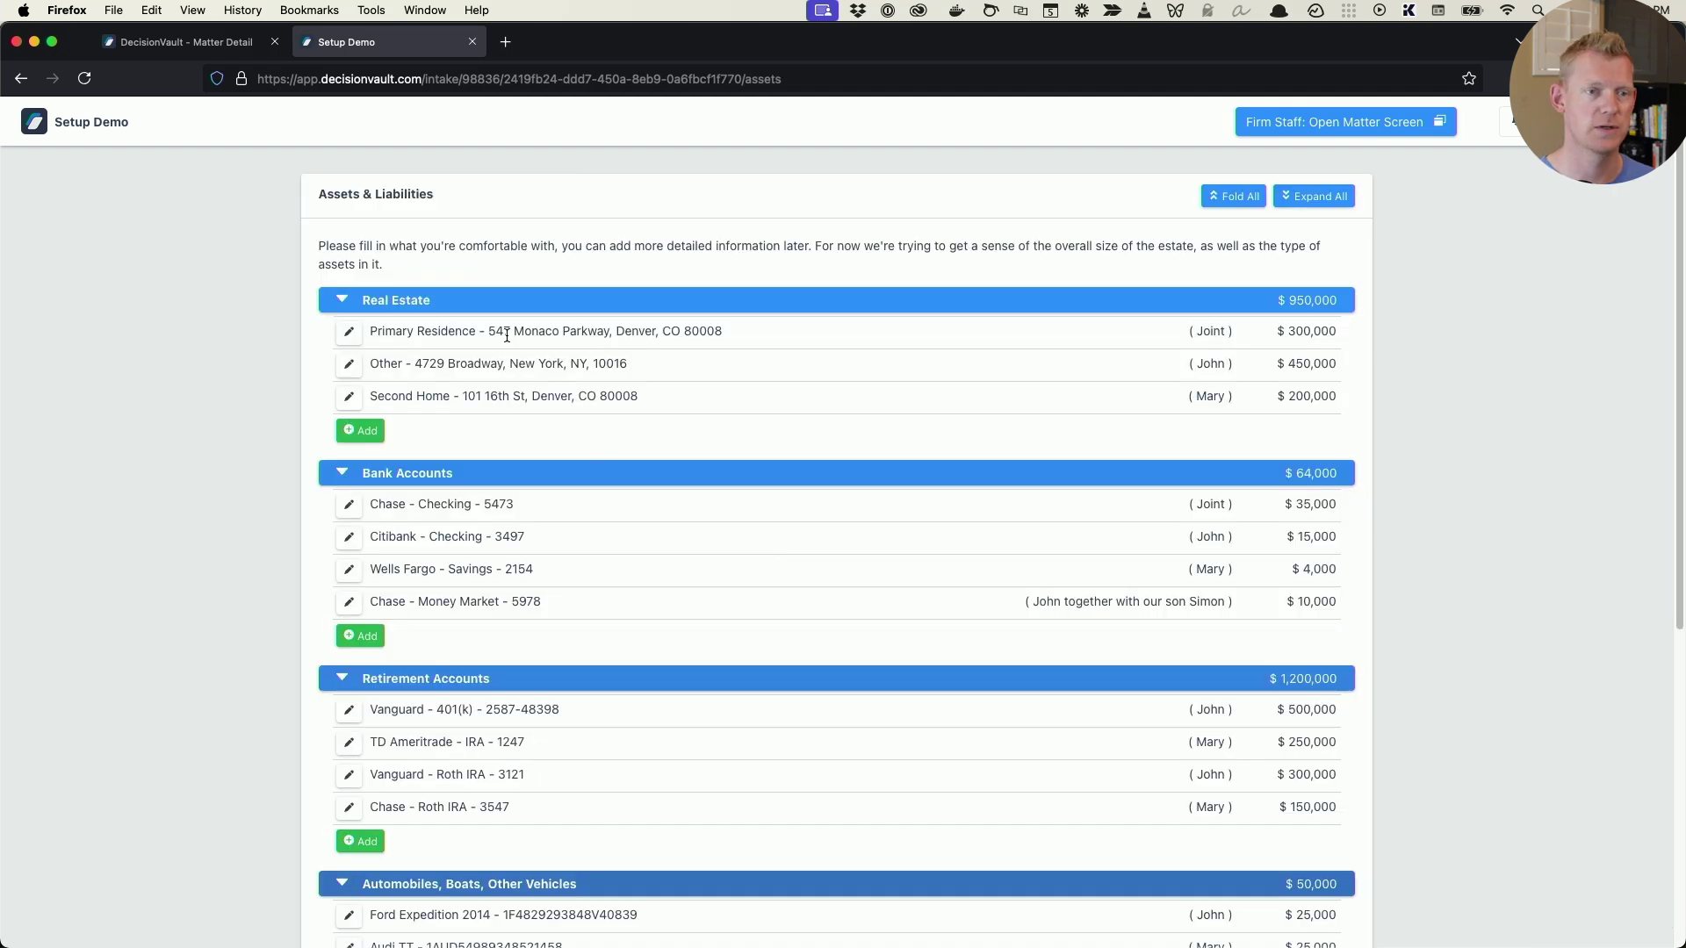
pyautogui.click(473, 42)
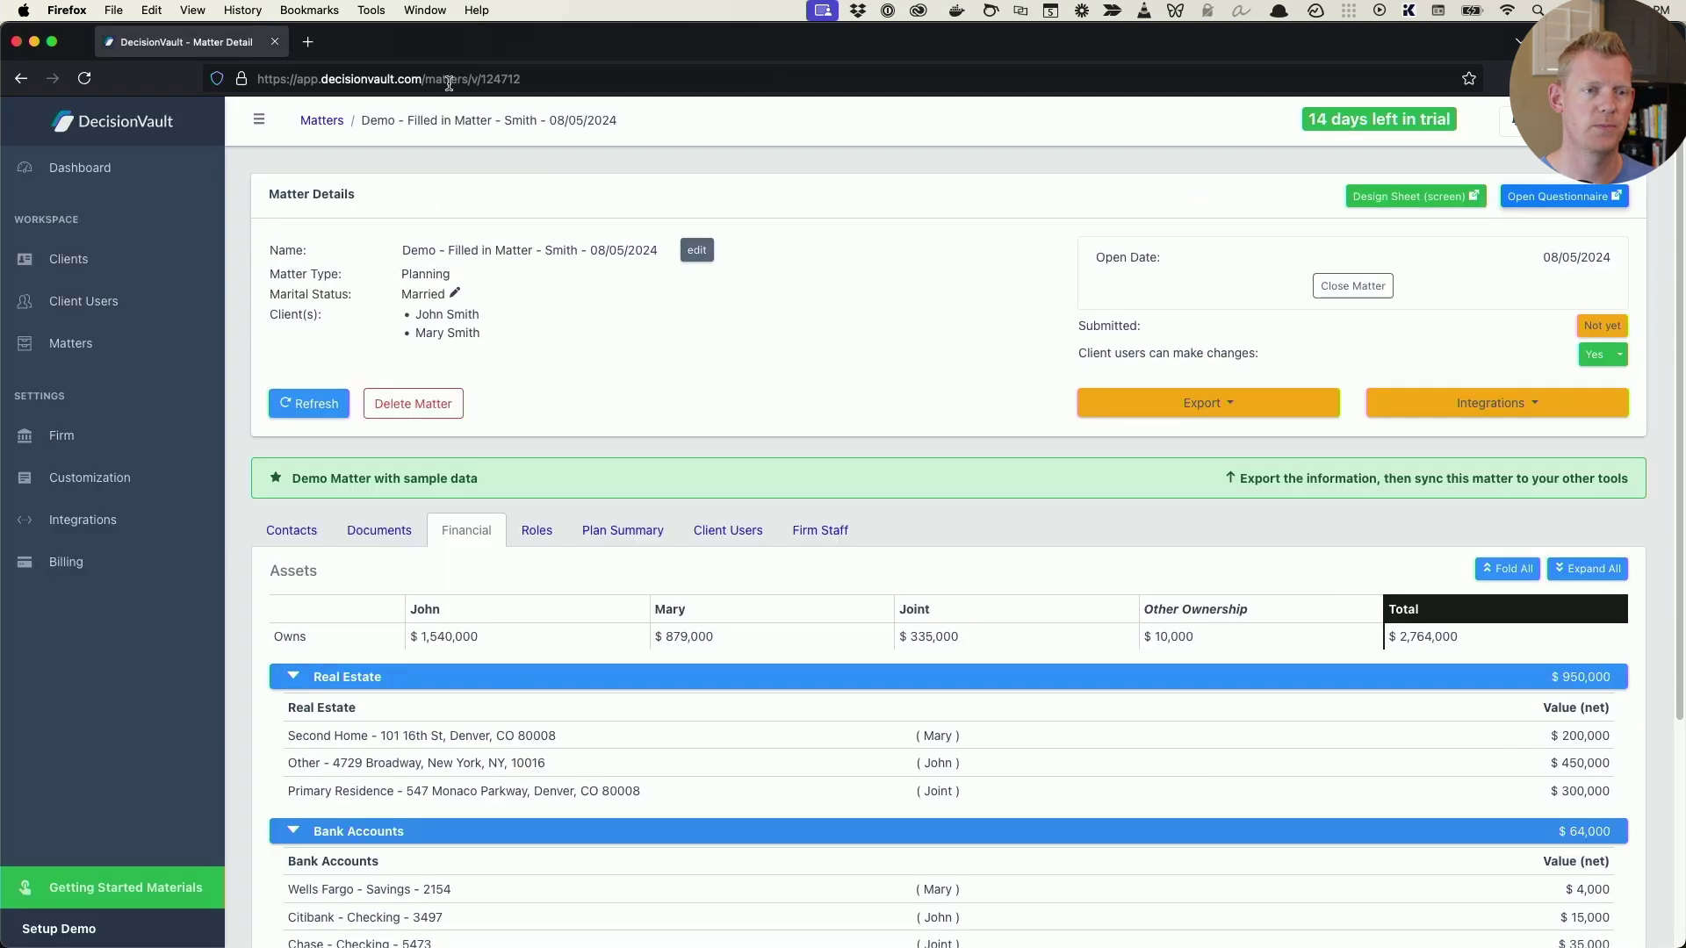
# - Open the Planning questionnaire's settings, collapse all sections, and expand Welcome
pyautogui.click(79, 478)
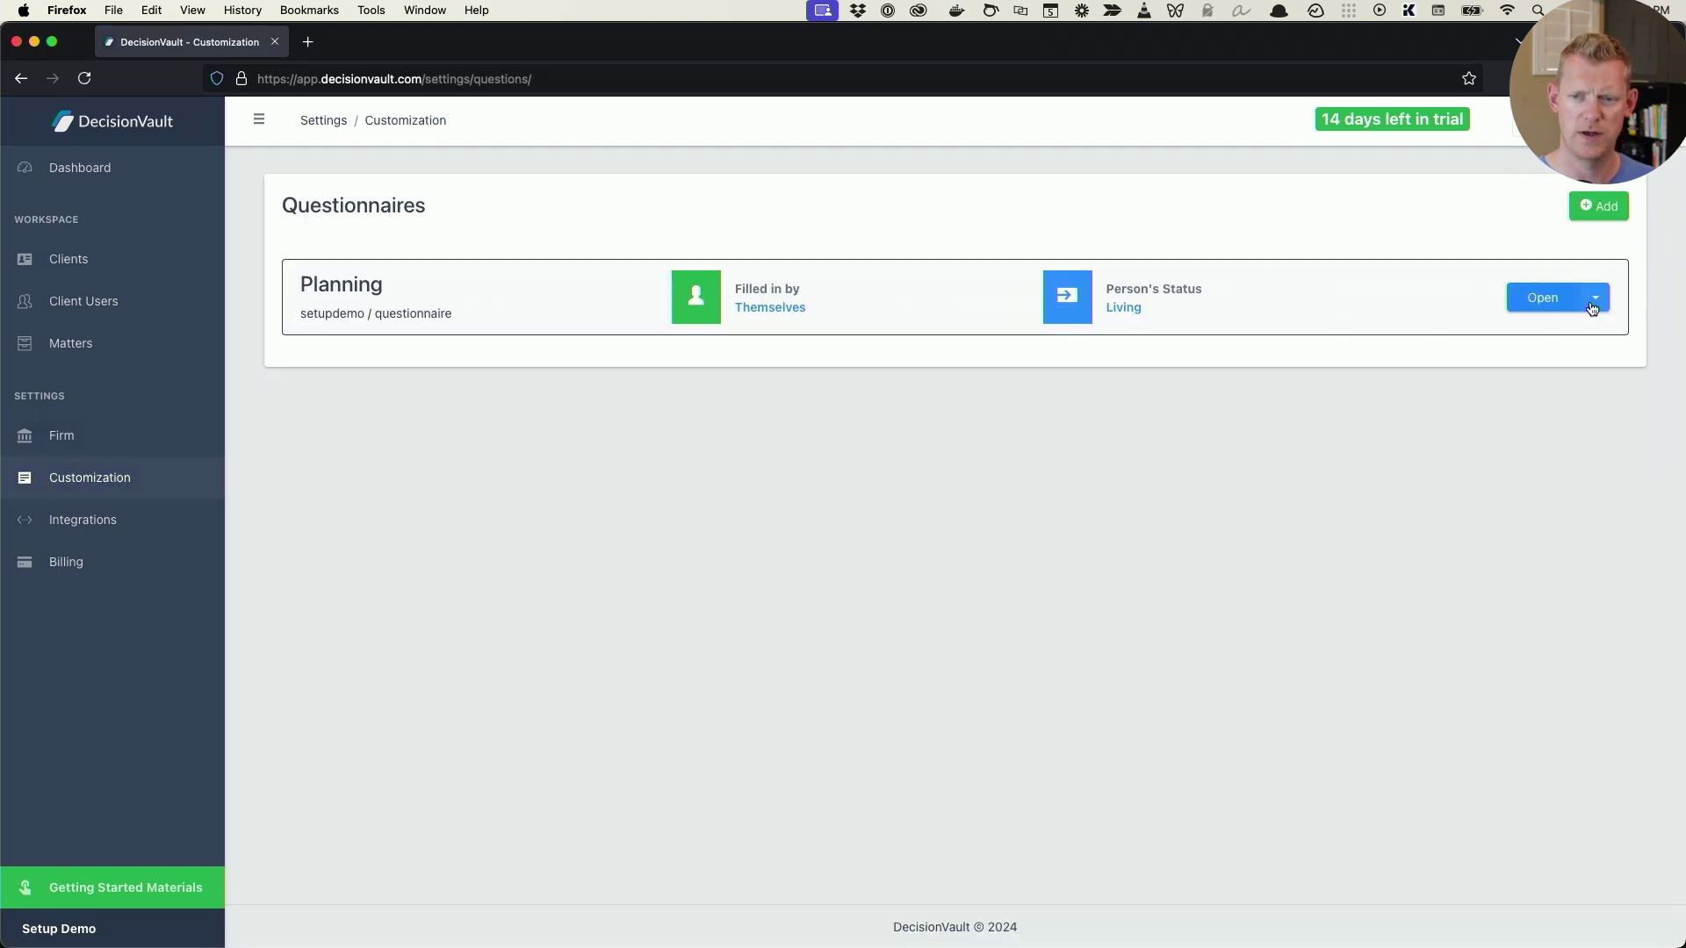
pyautogui.click(1538, 298)
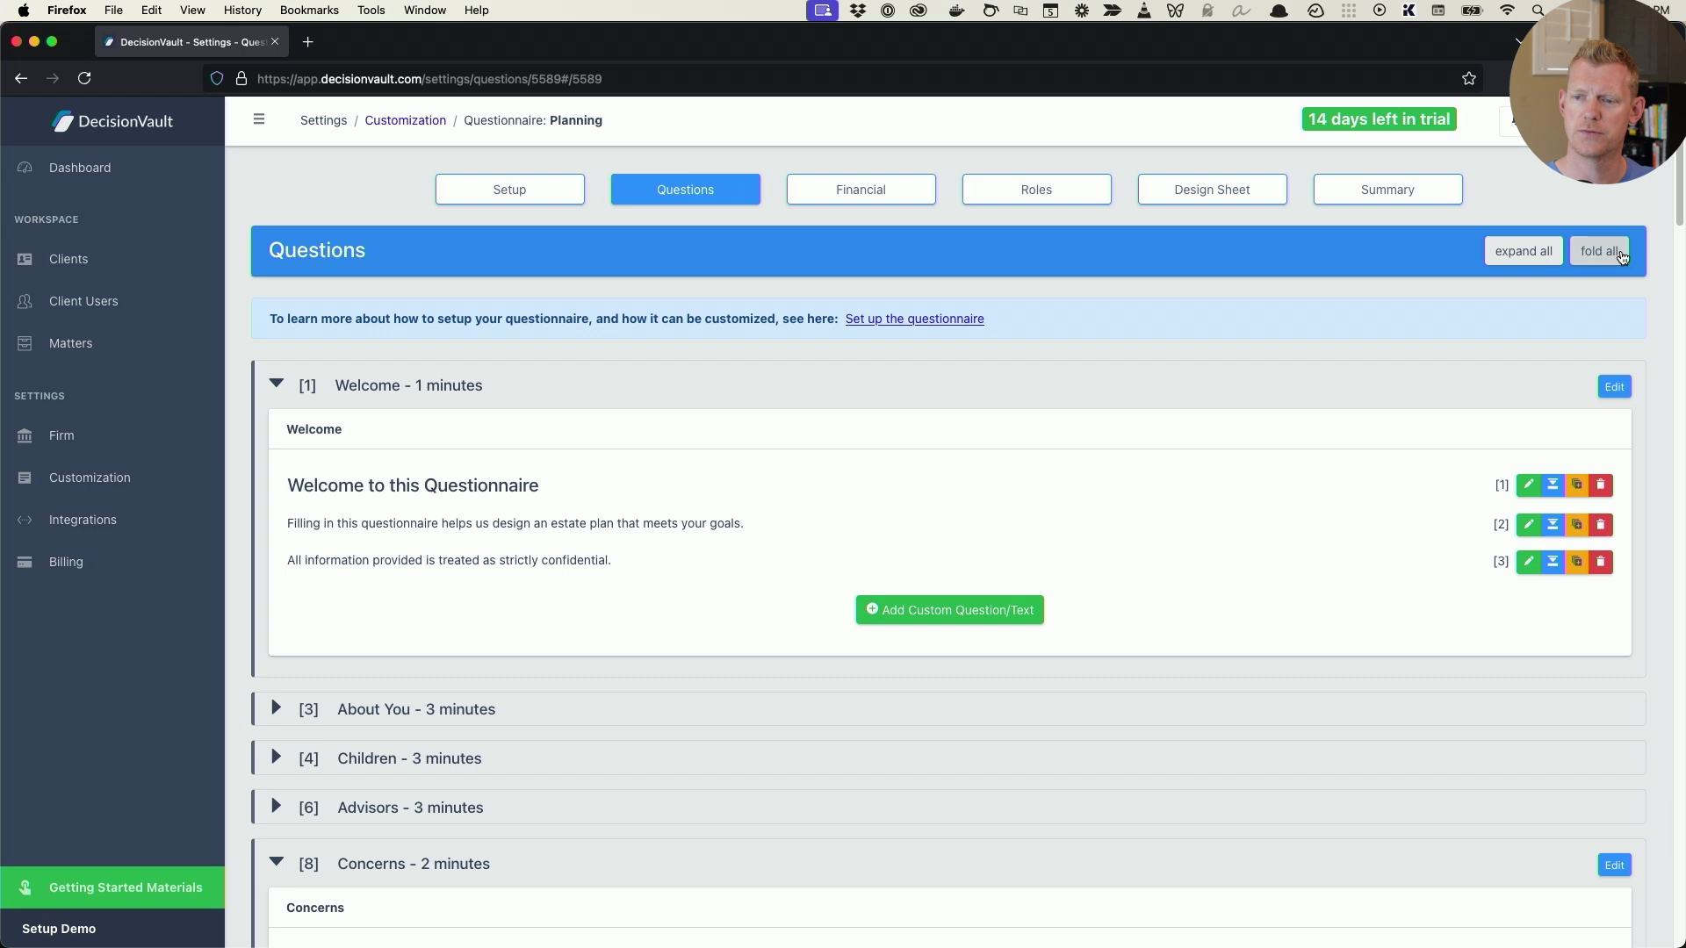
pyautogui.click(1603, 252)
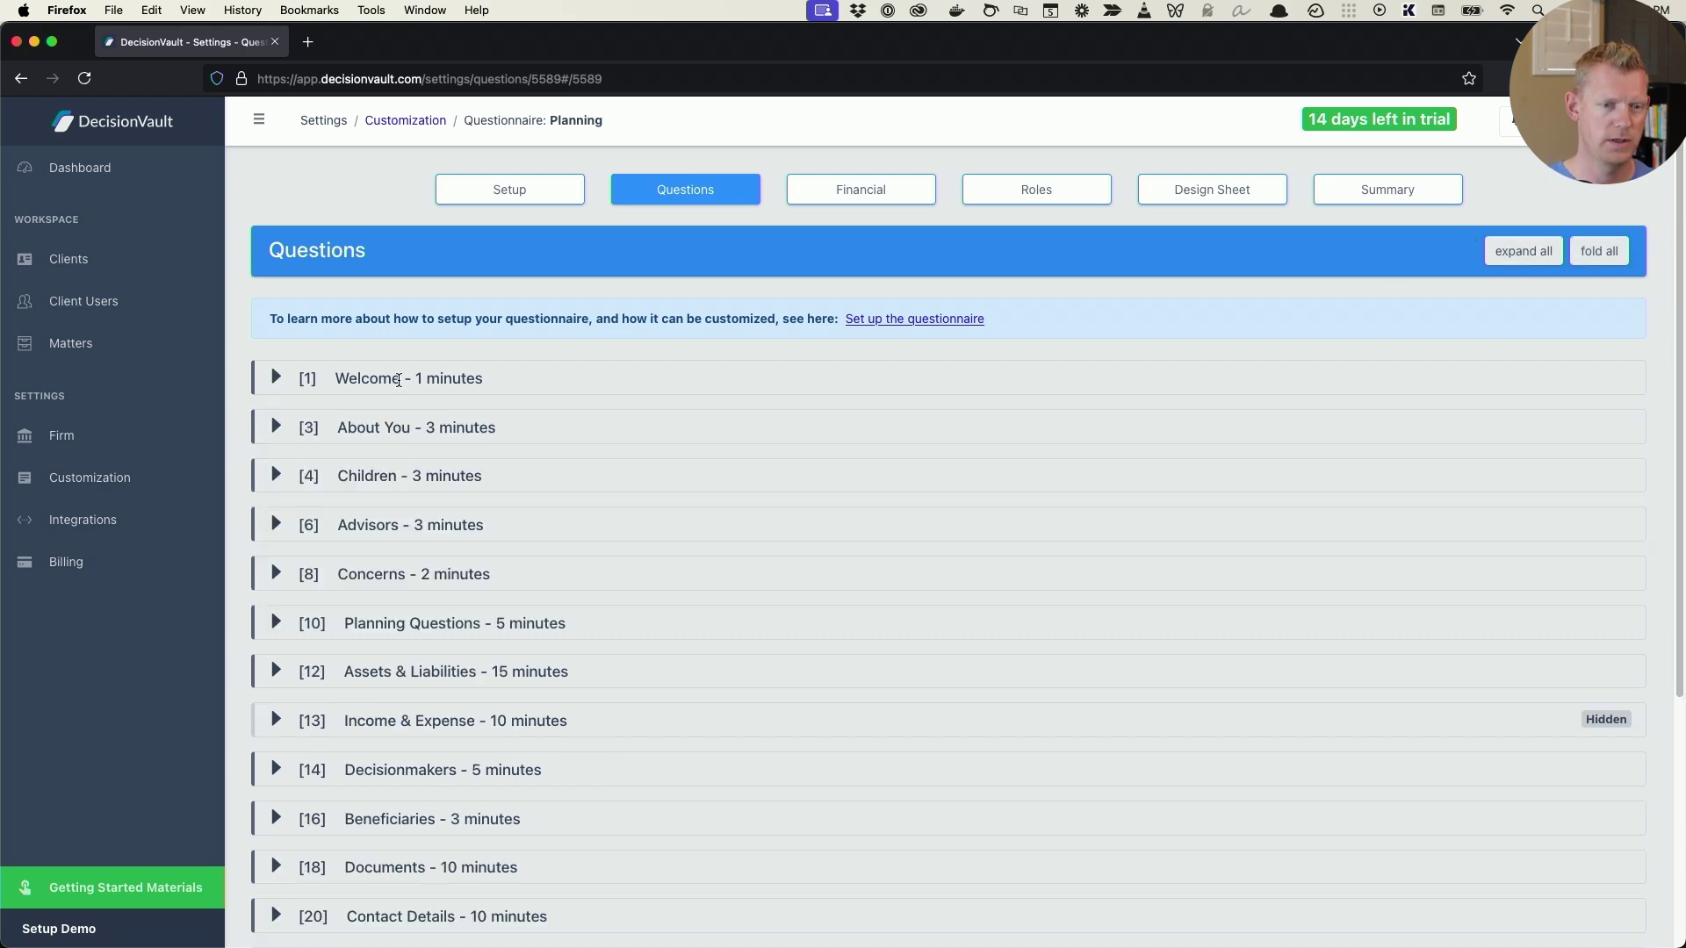
pyautogui.click(406, 378)
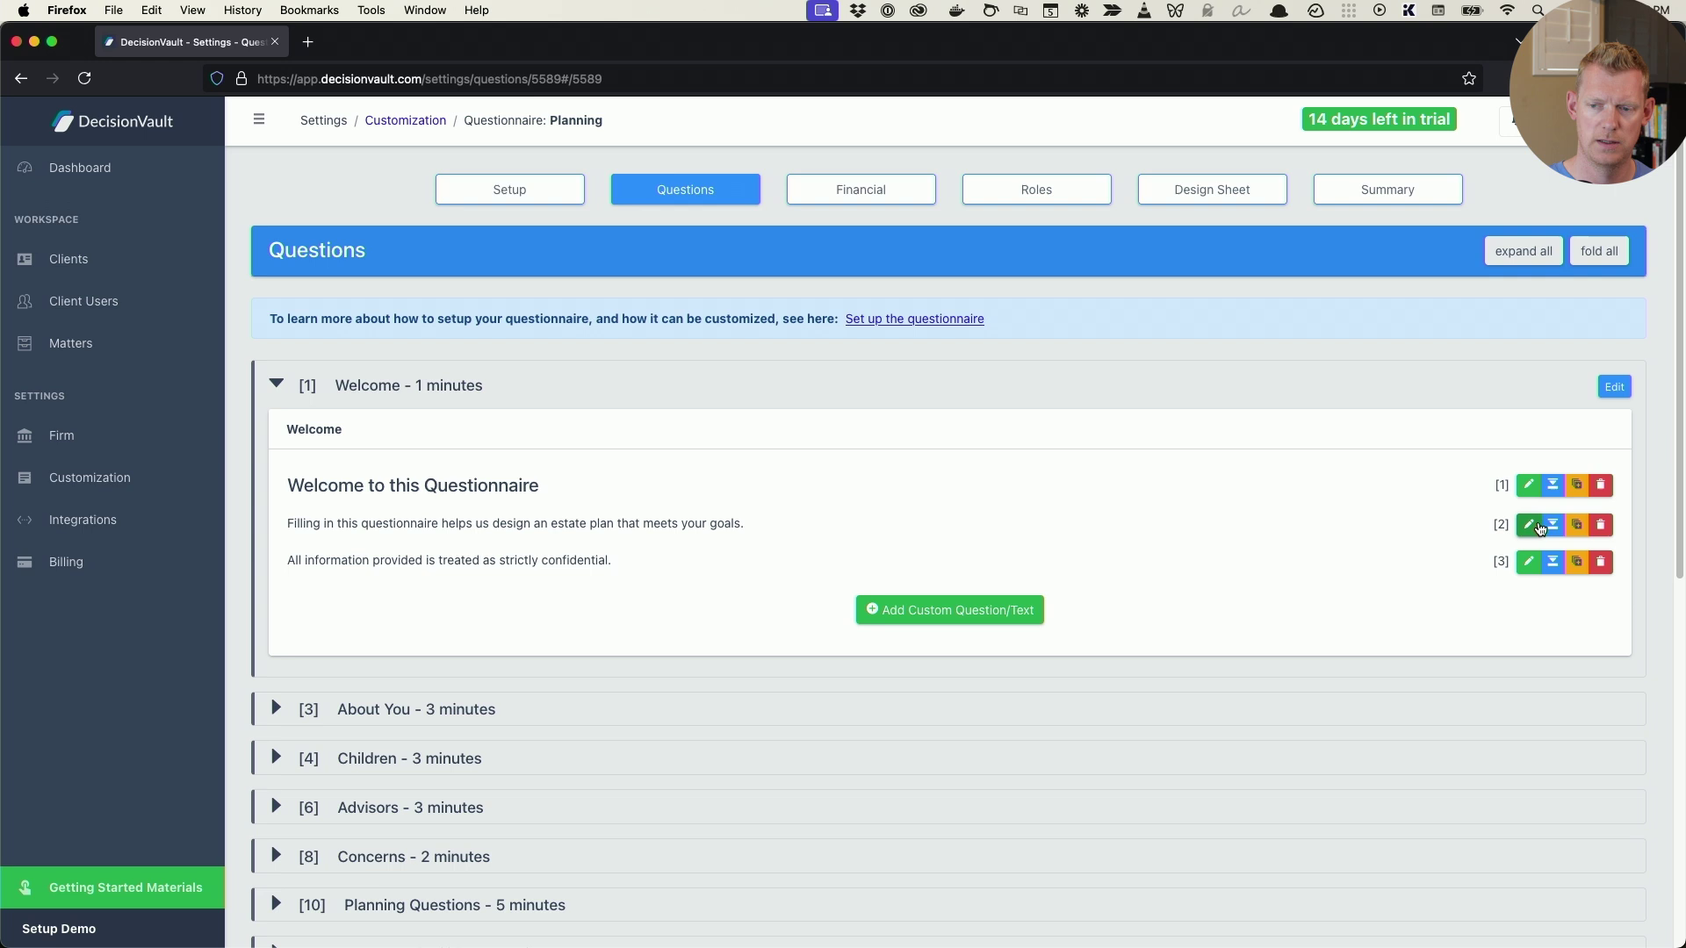
# - Try editing a Welcome item and adding a custom question, cancelling both without changes
pyautogui.click(1528, 524)
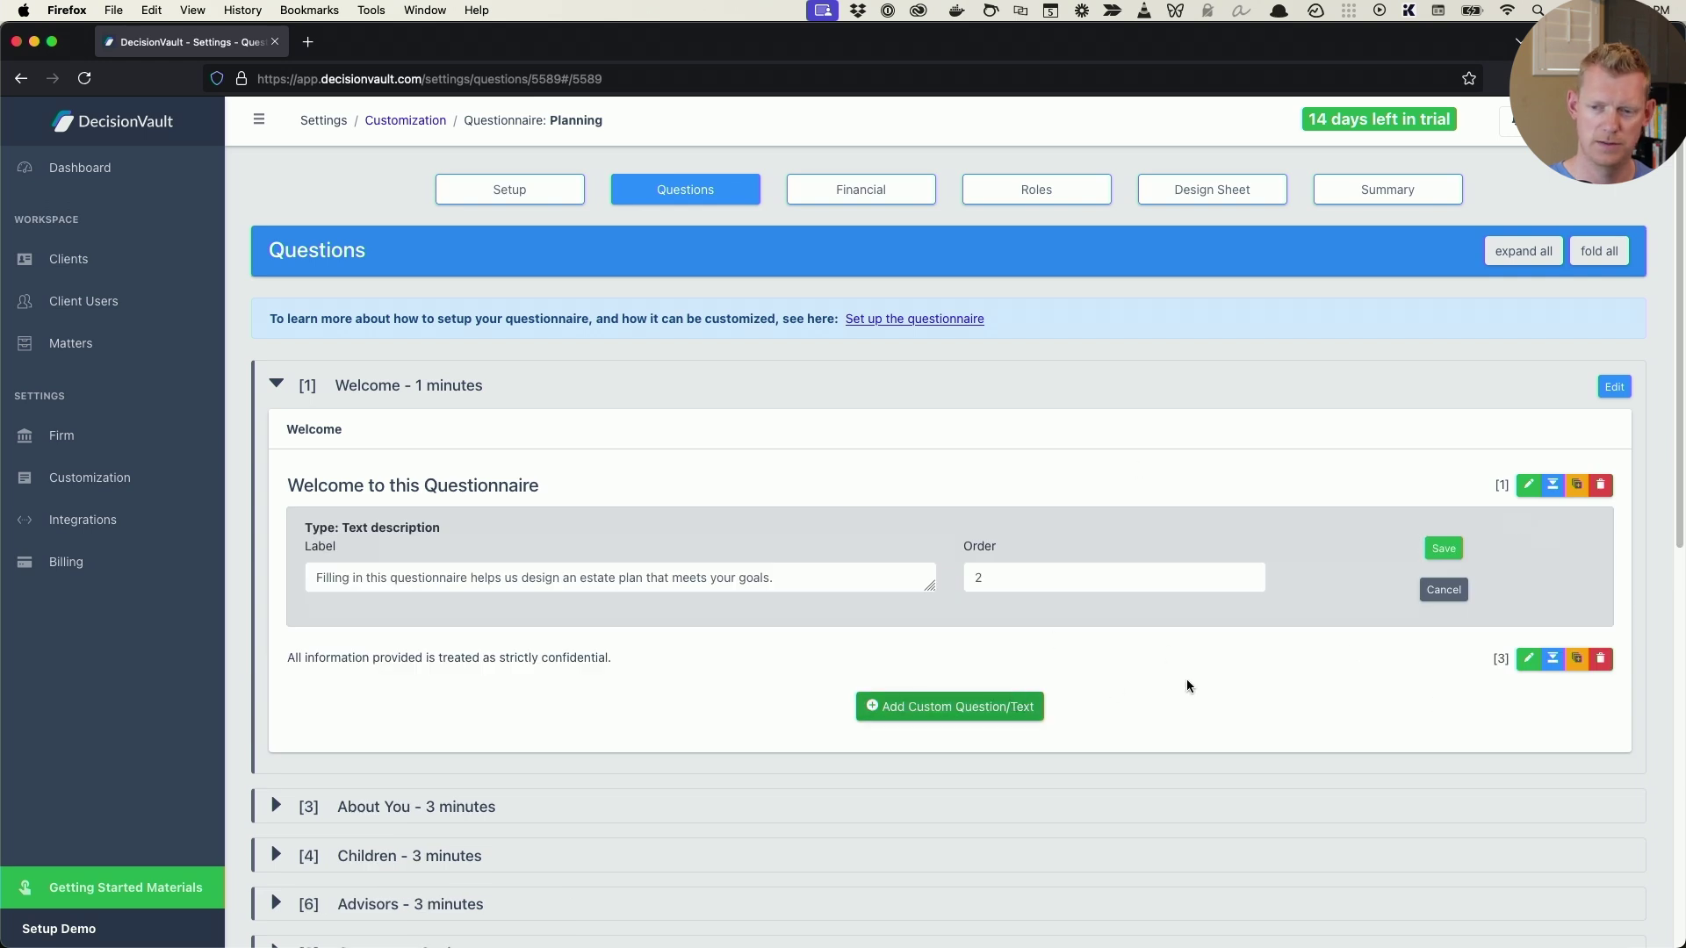
pyautogui.click(1444, 589)
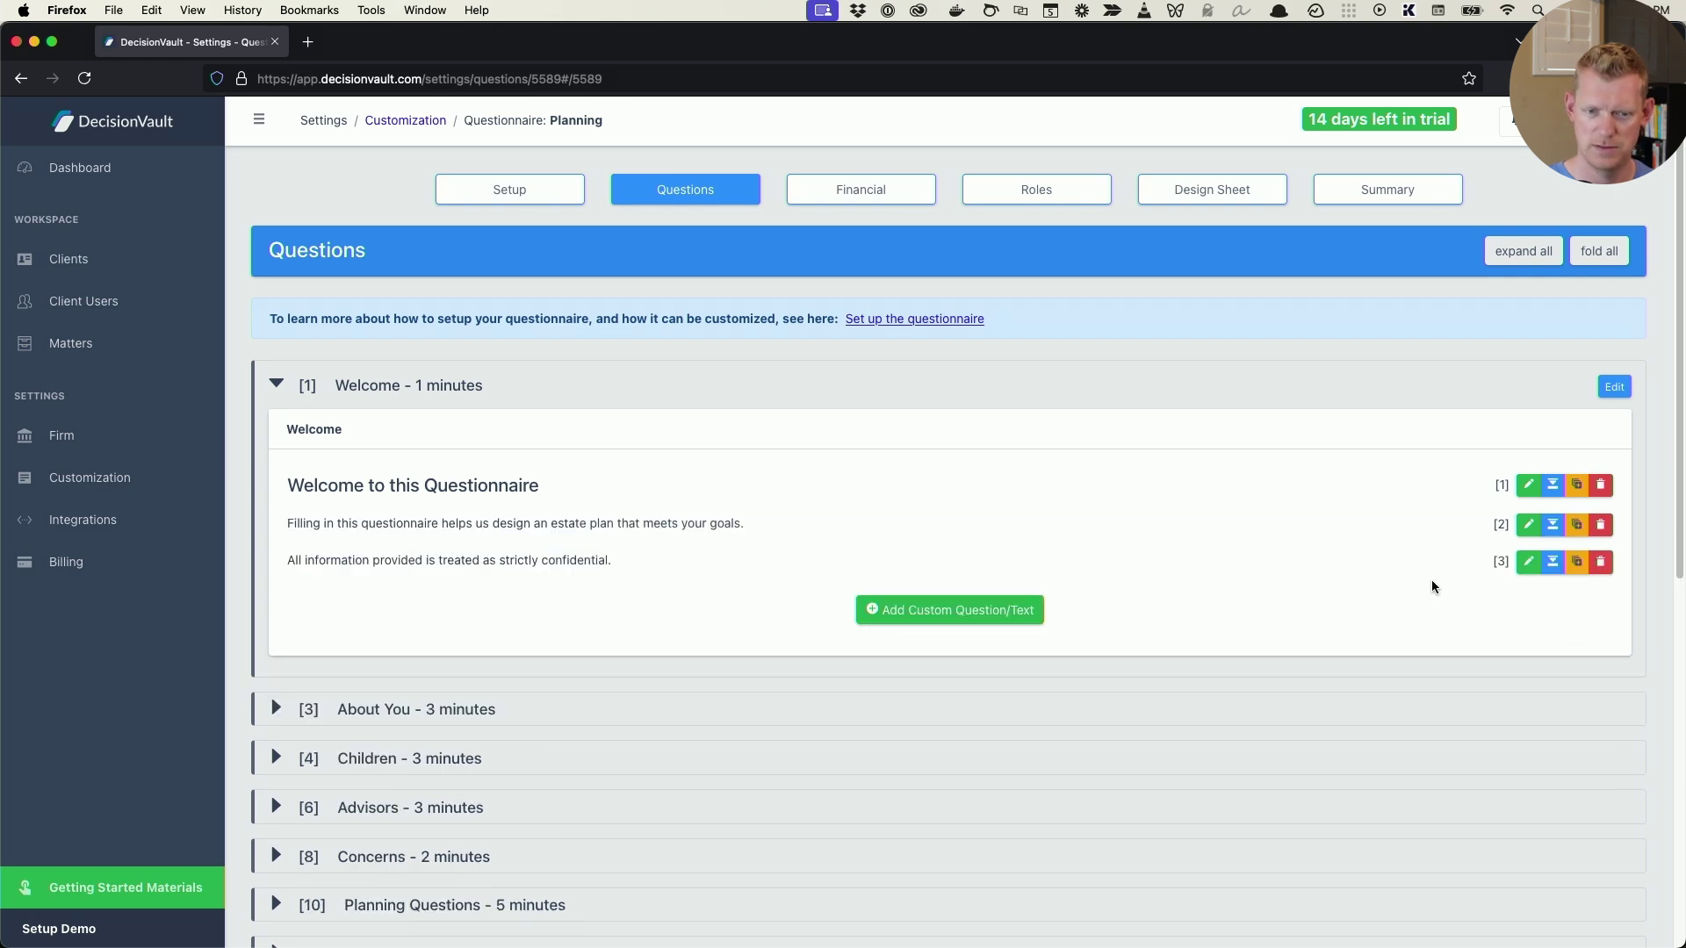
pyautogui.click(915, 613)
pyautogui.click(369, 645)
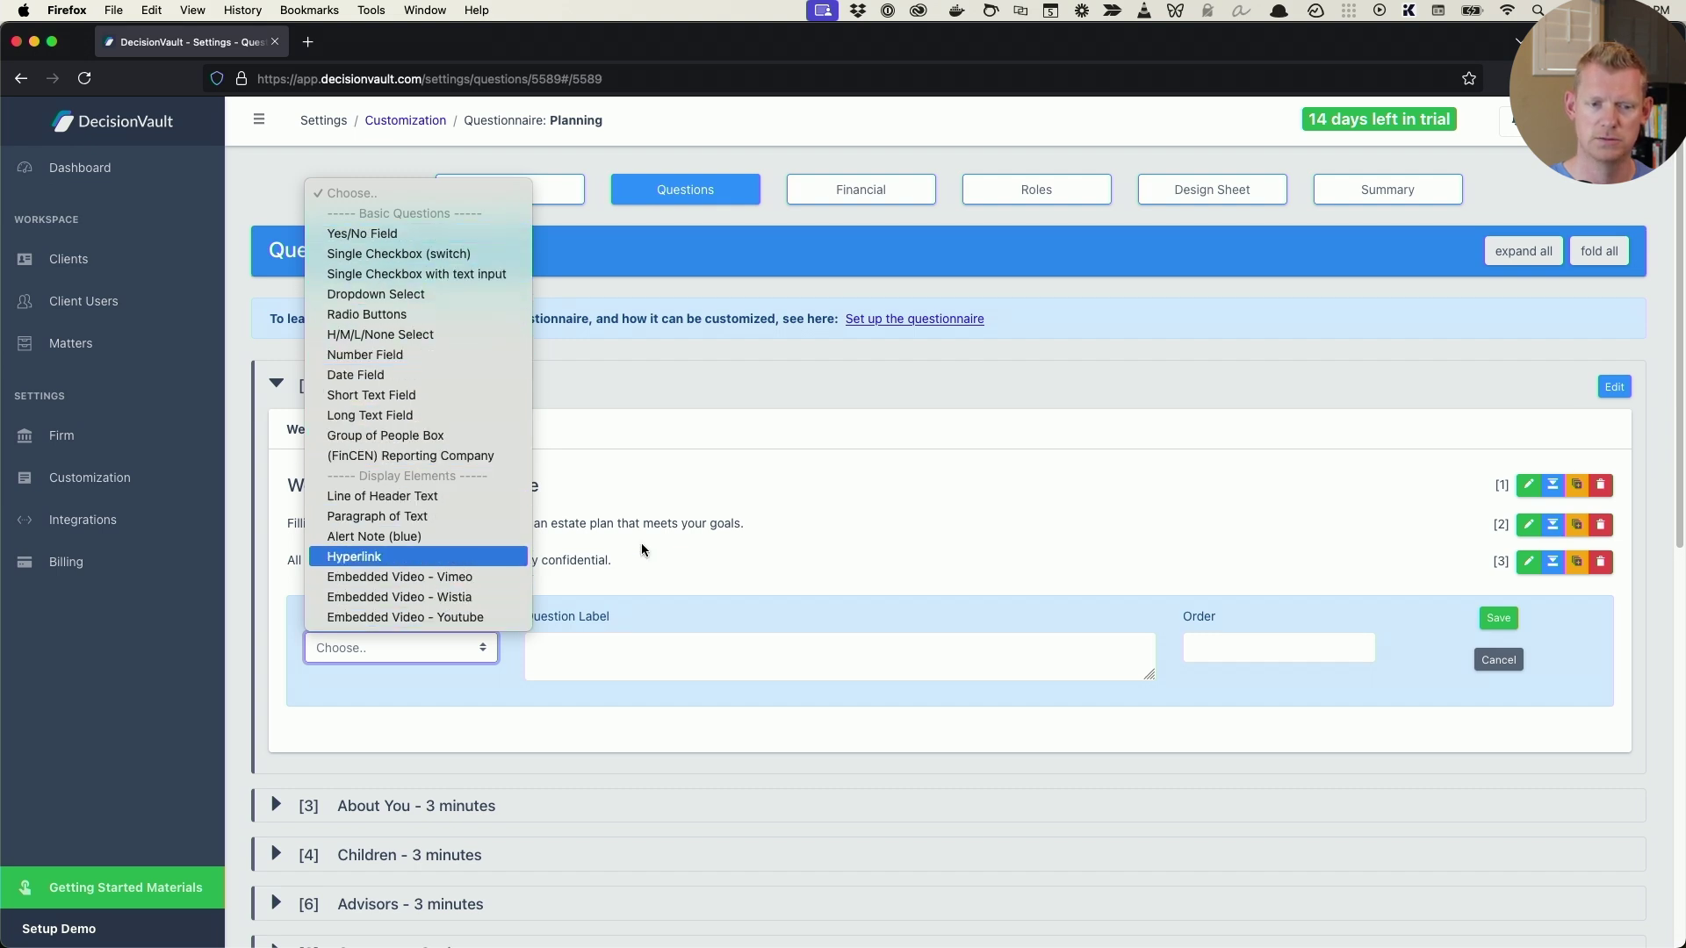
pyautogui.click(691, 555)
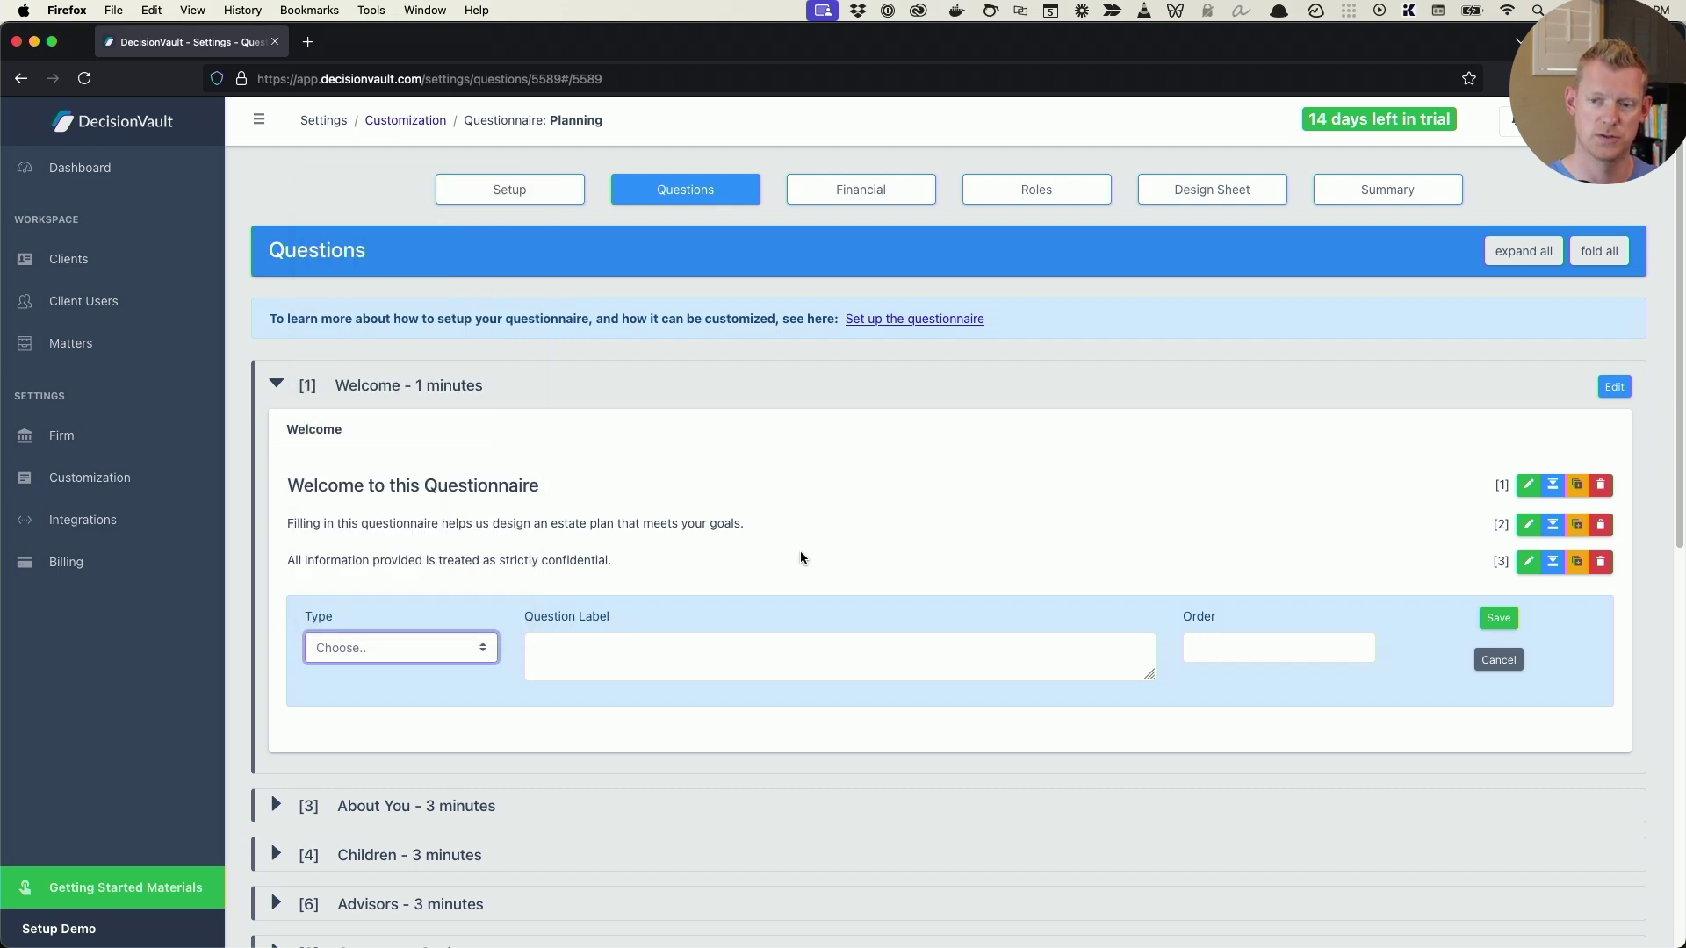
pyautogui.click(1498, 660)
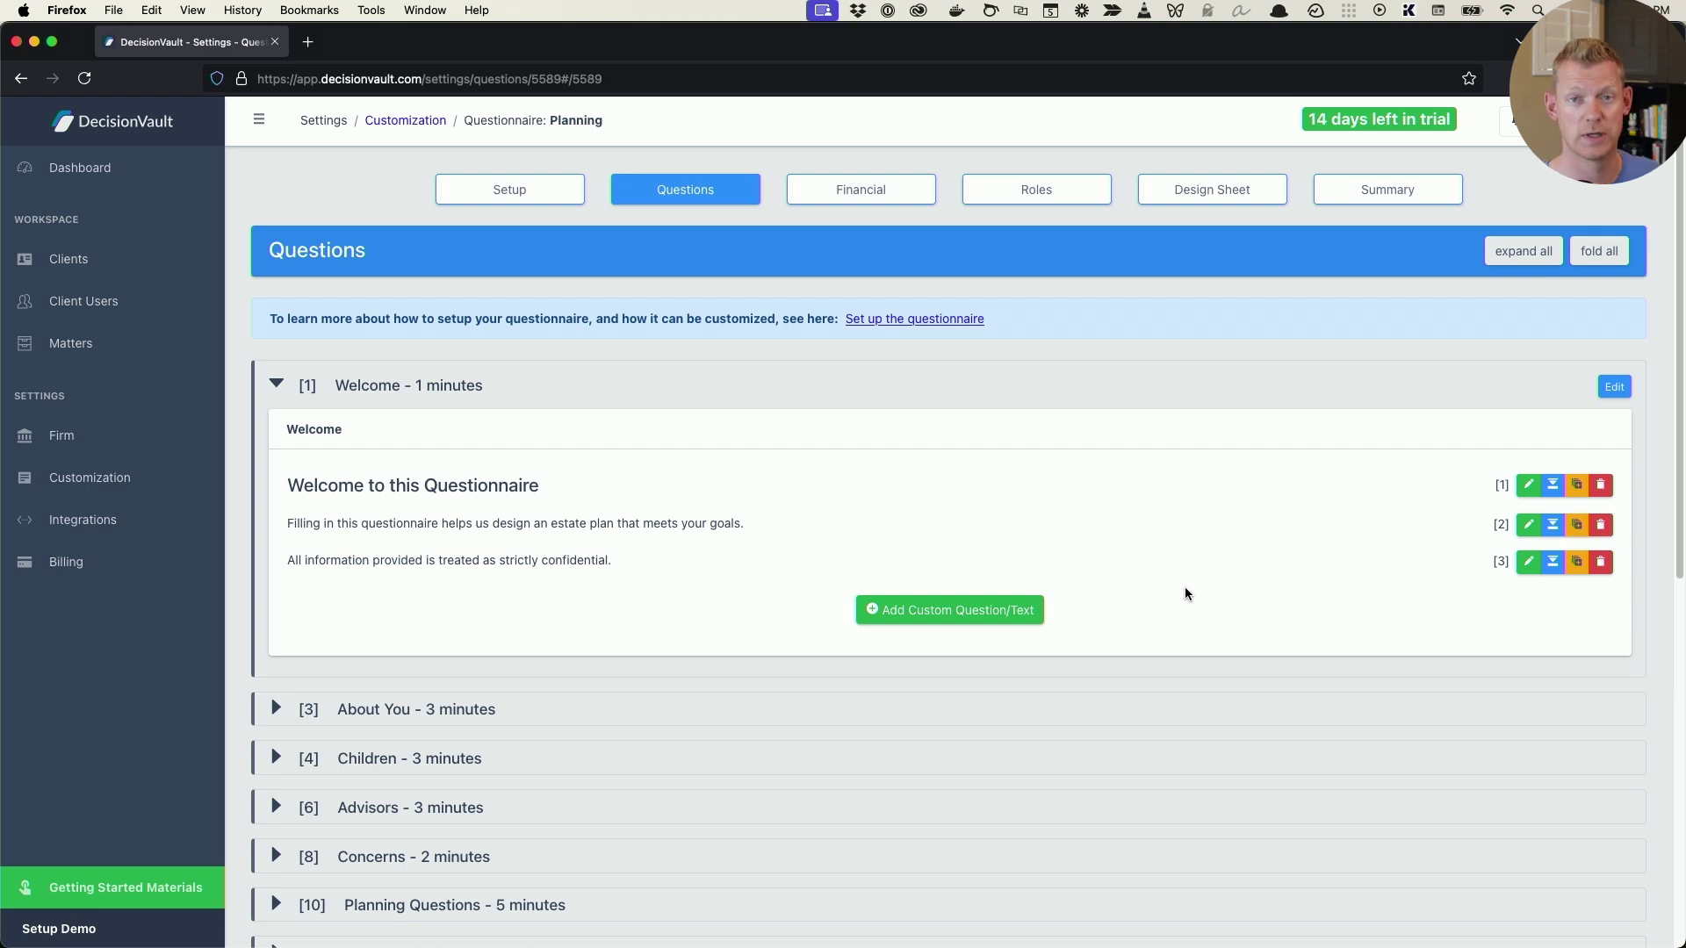
# - Add a Short Text question 'How did you hear about us?' to Welcome at order 10
pyautogui.click(996, 610)
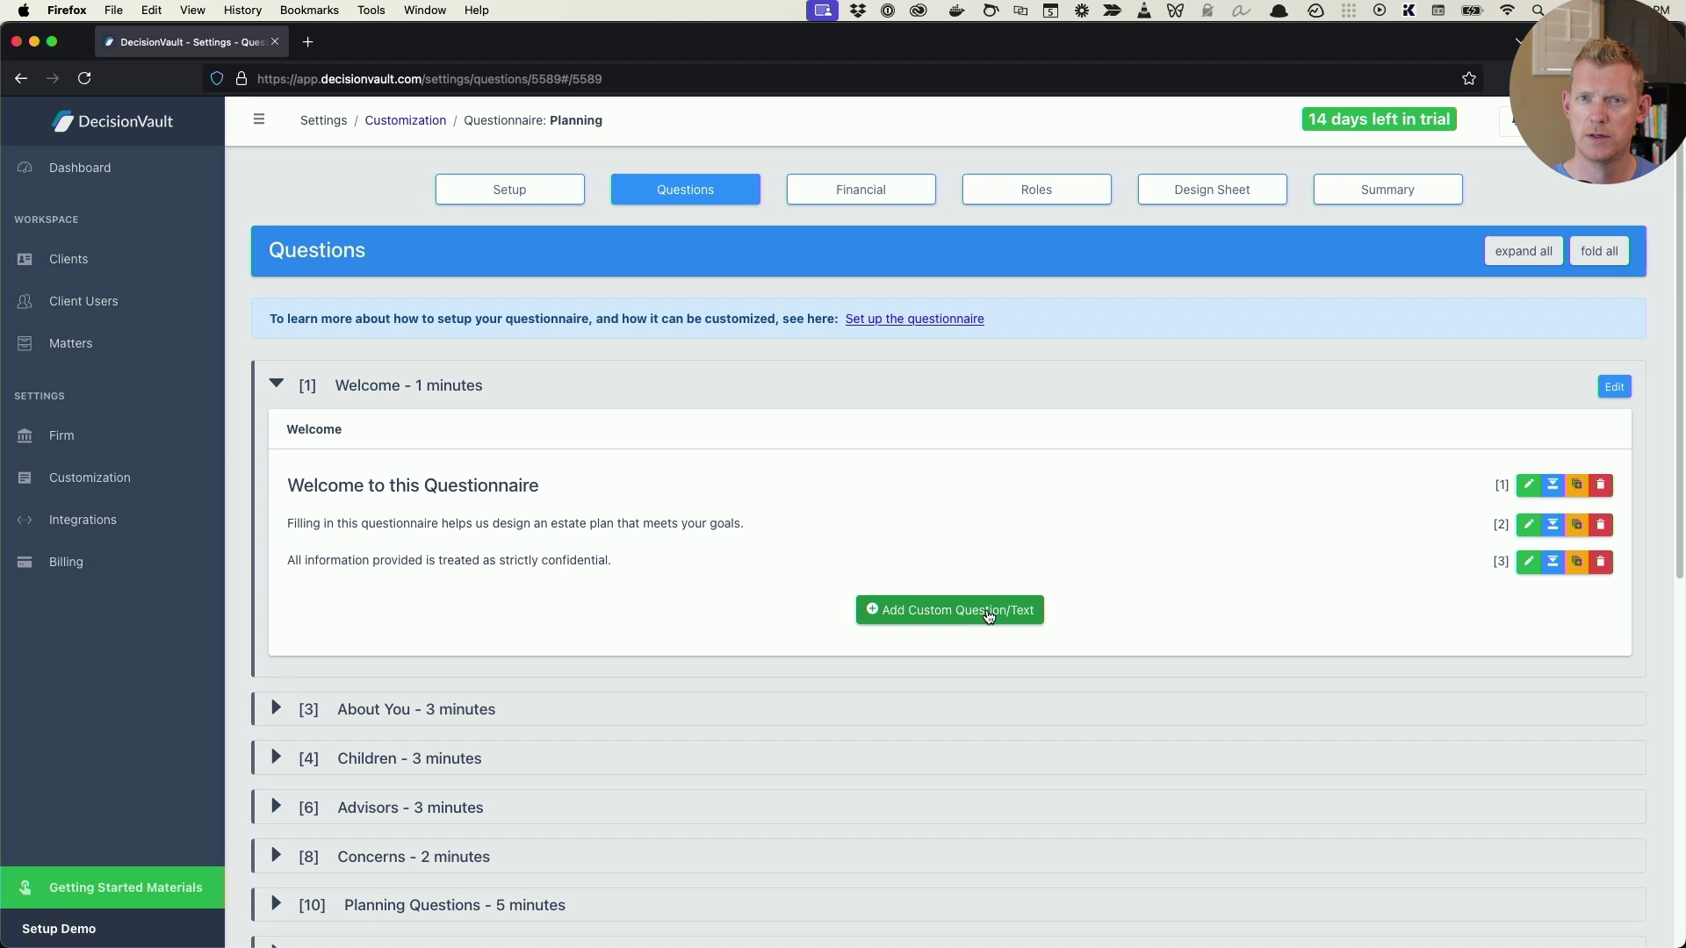
pyautogui.click(444, 650)
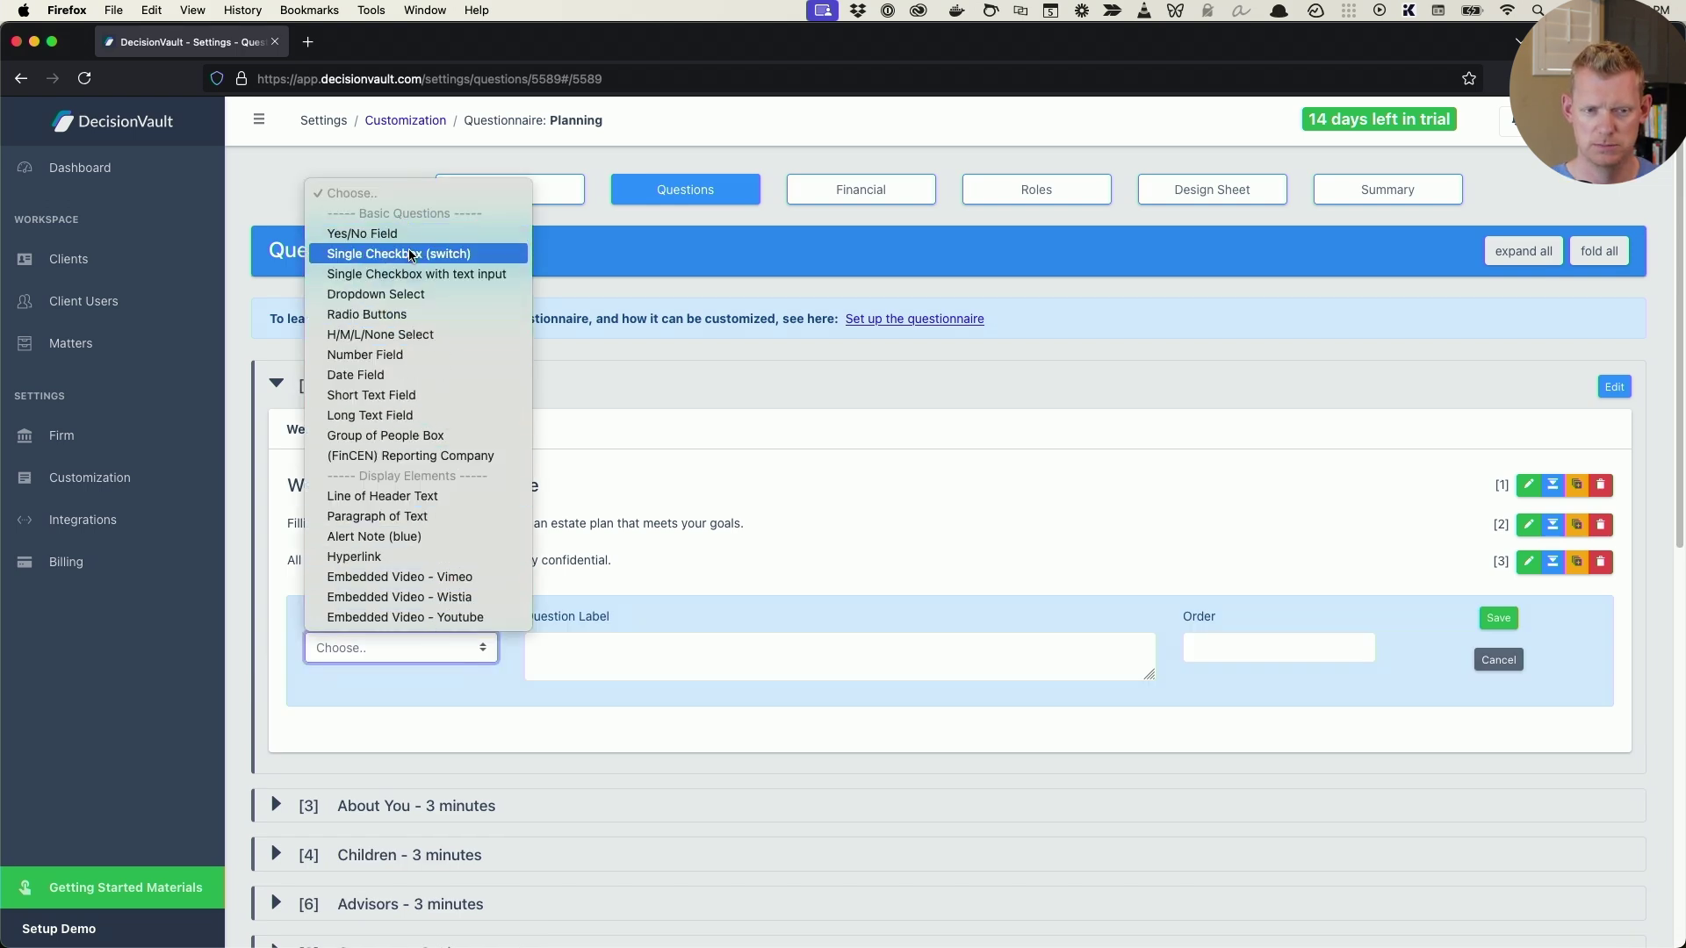
pyautogui.click(438, 397)
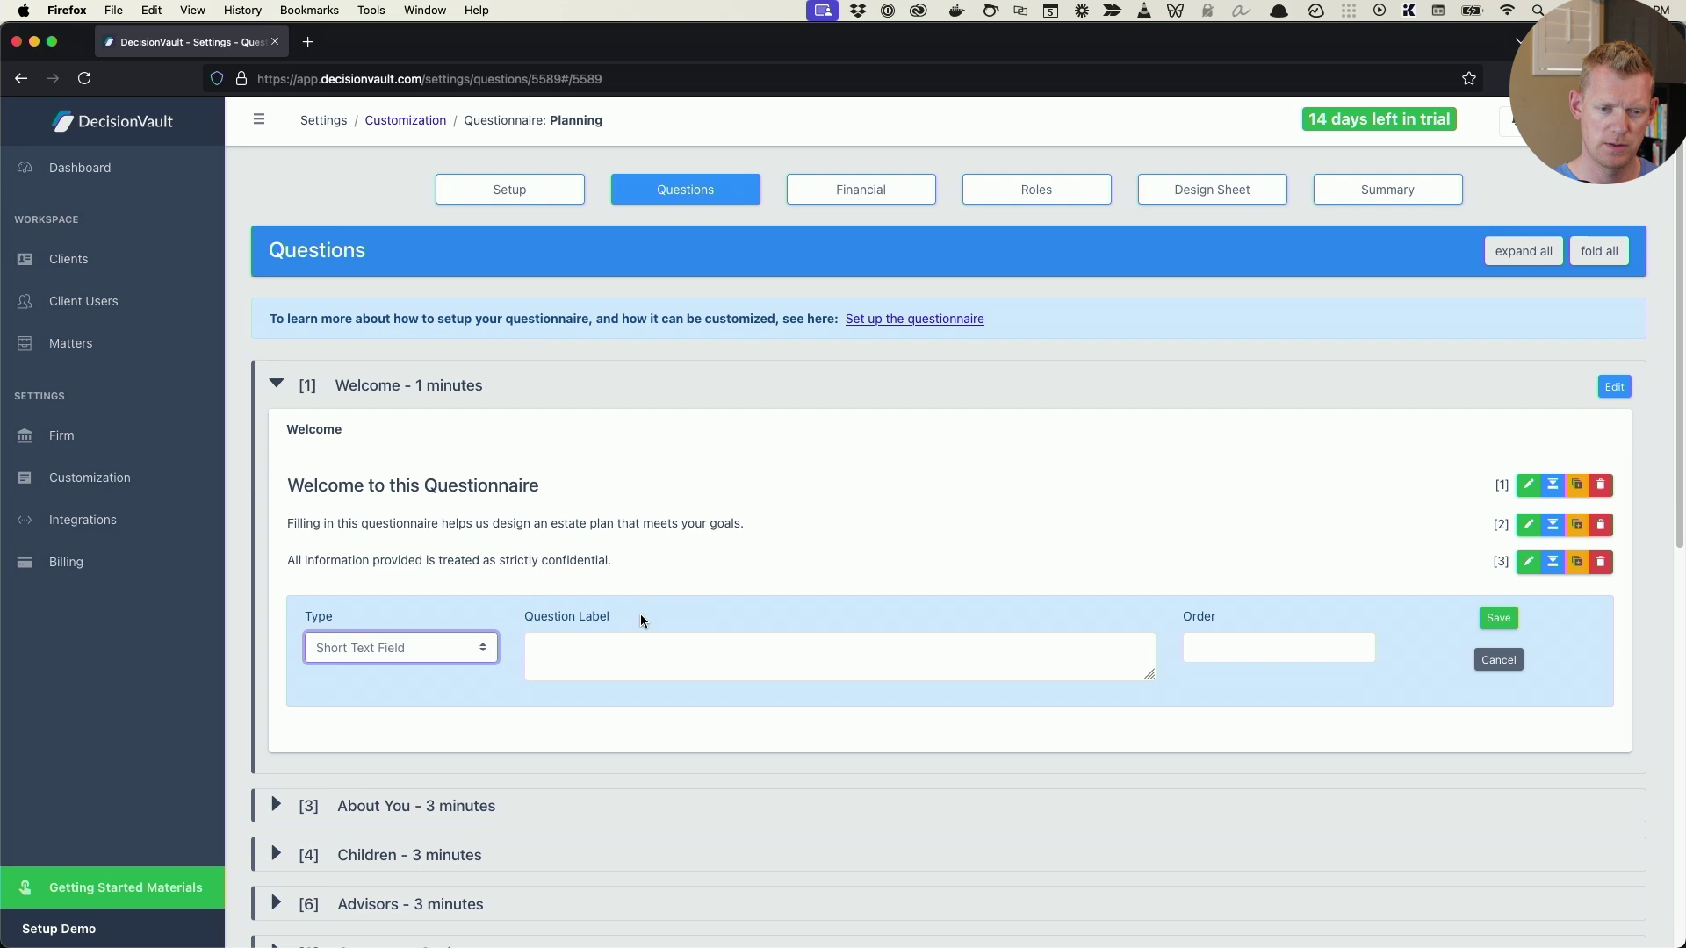
pyautogui.click(632, 668)
pyautogui.write('H')
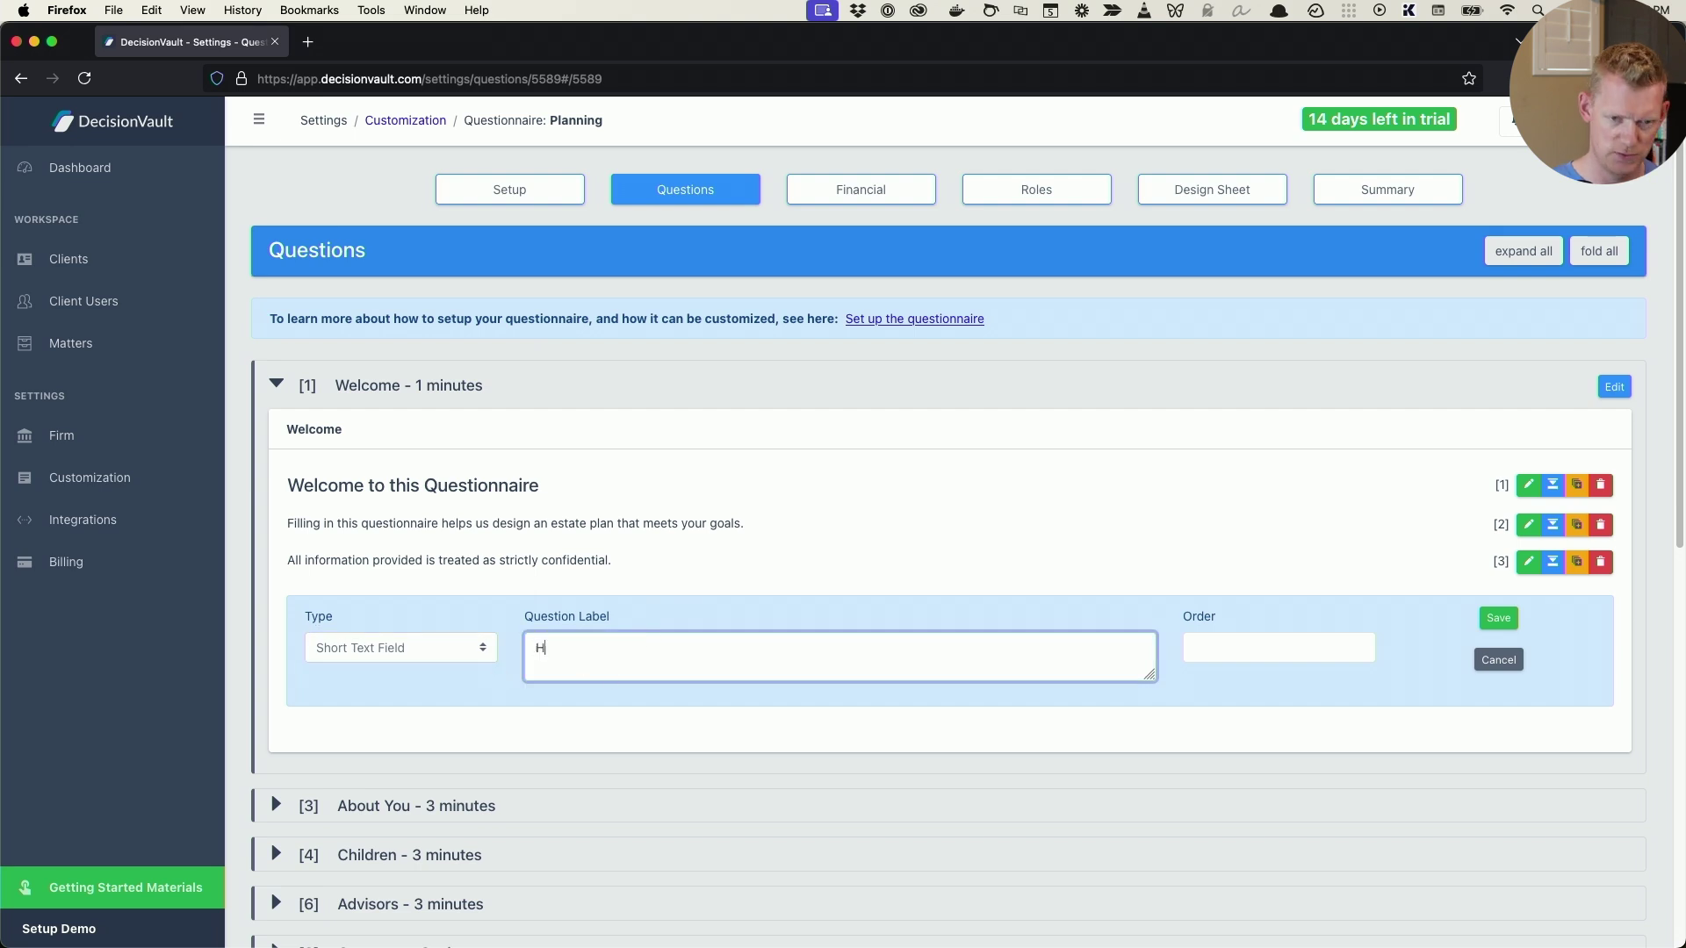
pyautogui.write('ow did you hear about us?')
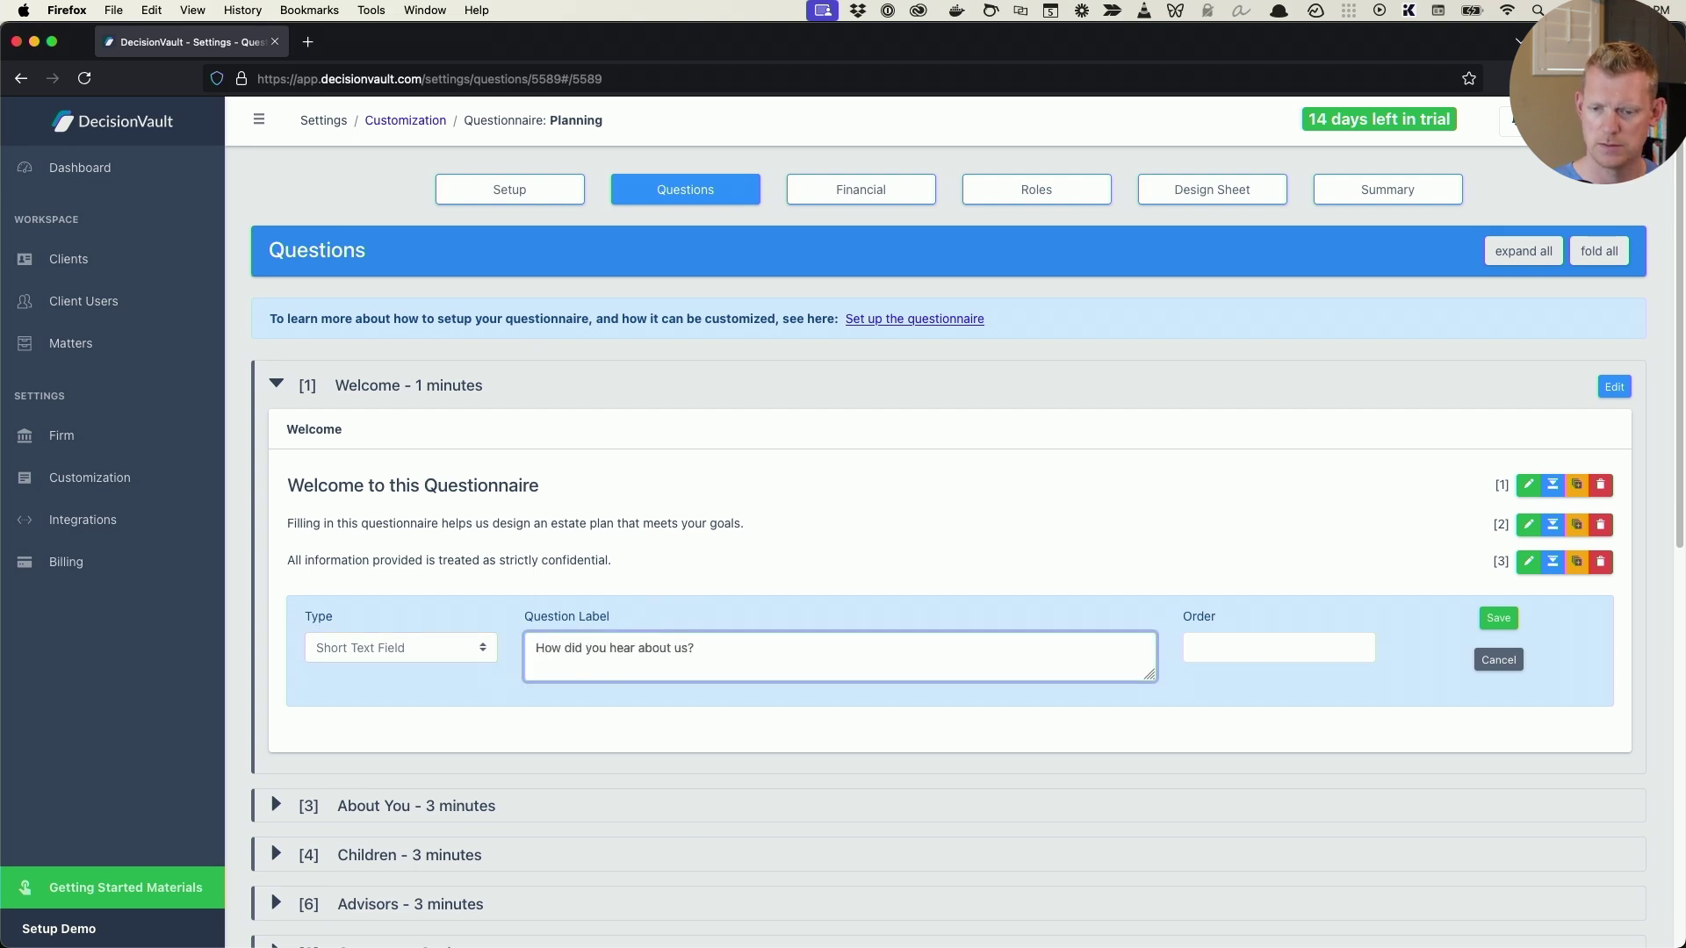
pyautogui.press('Tab')
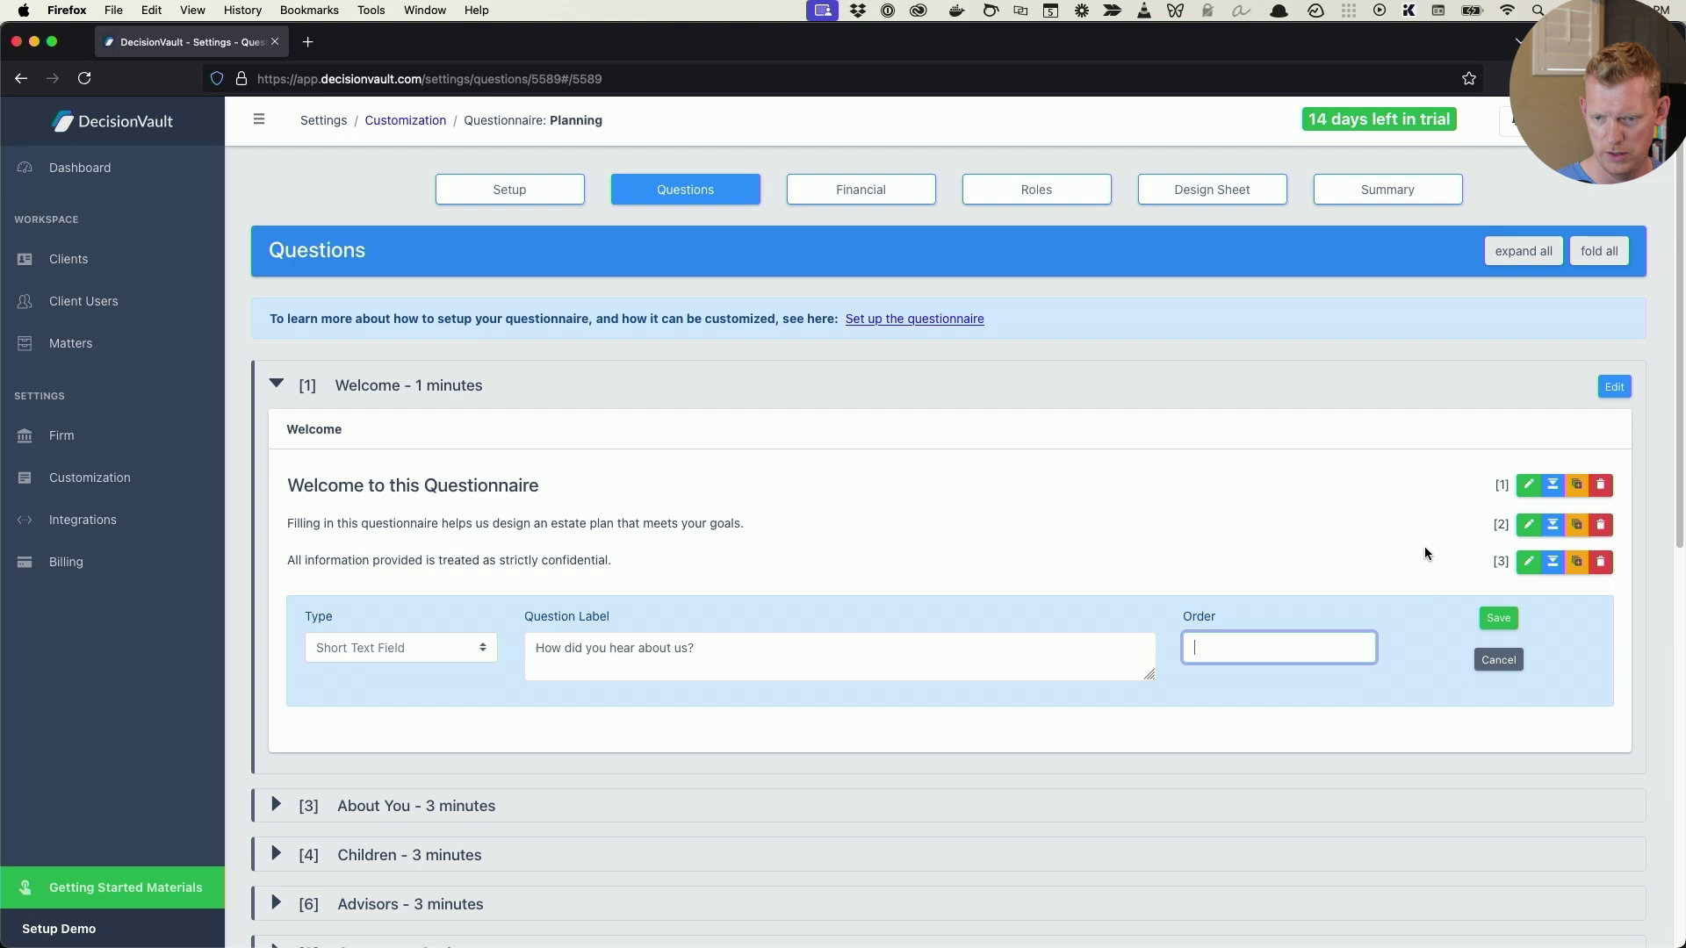
pyautogui.press('Return')
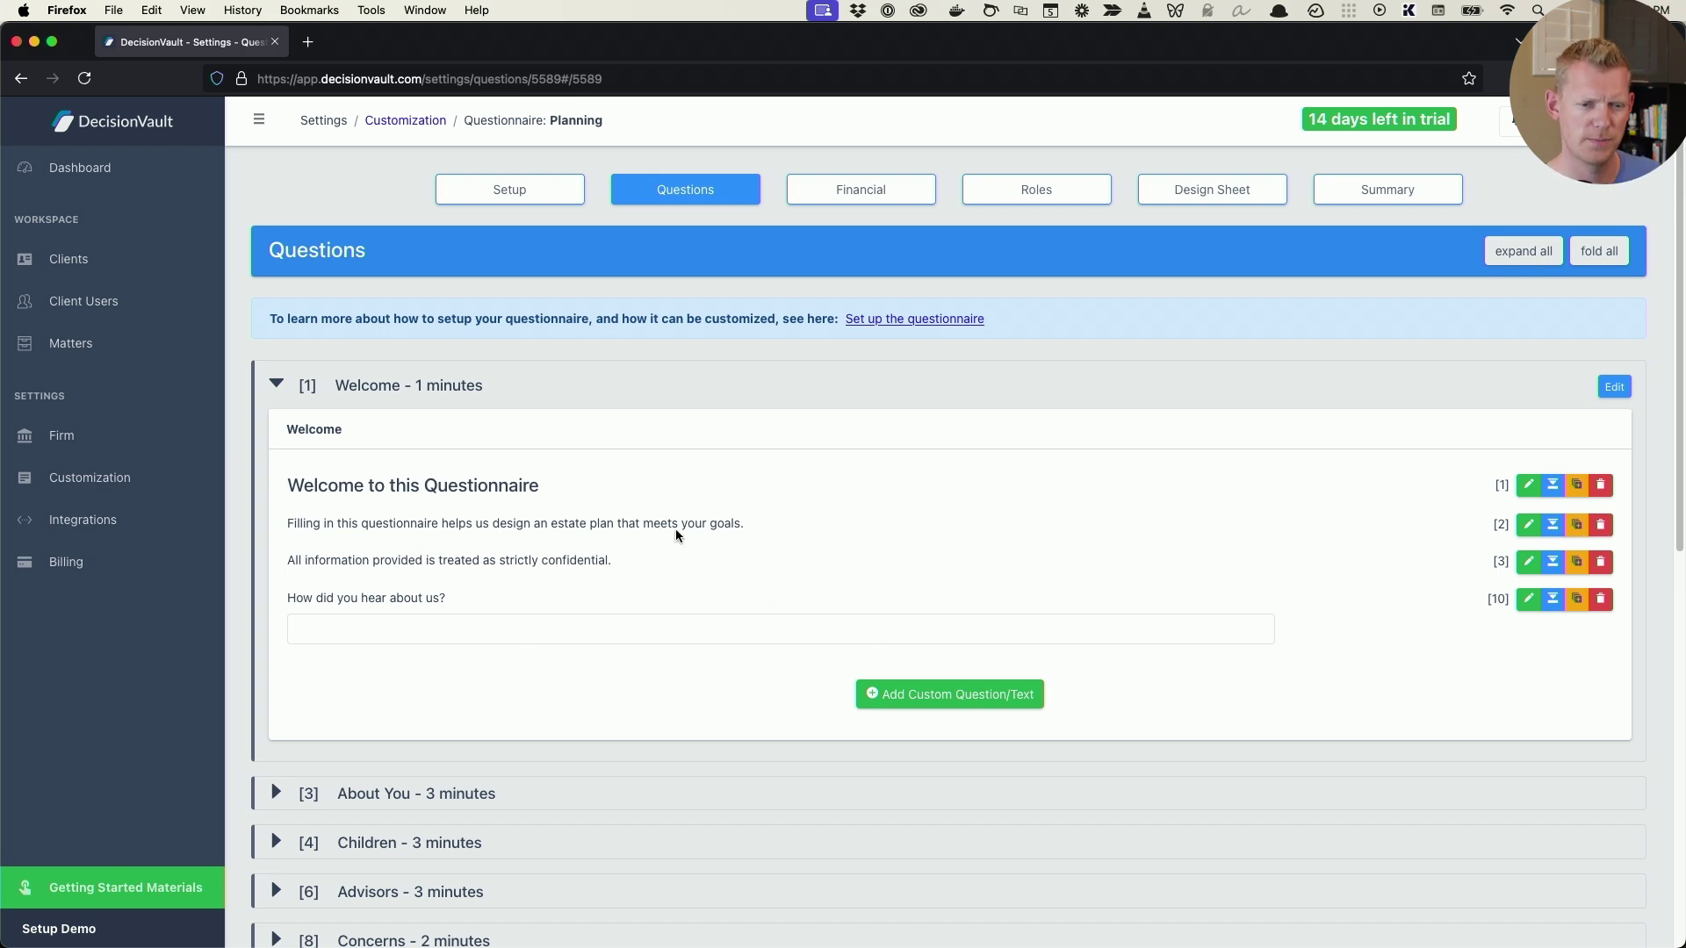
# - Expand About You and scroll through its fixed name, gender and marital status questions
pyautogui.scroll(-1, 676, 530)
pyautogui.click(455, 745)
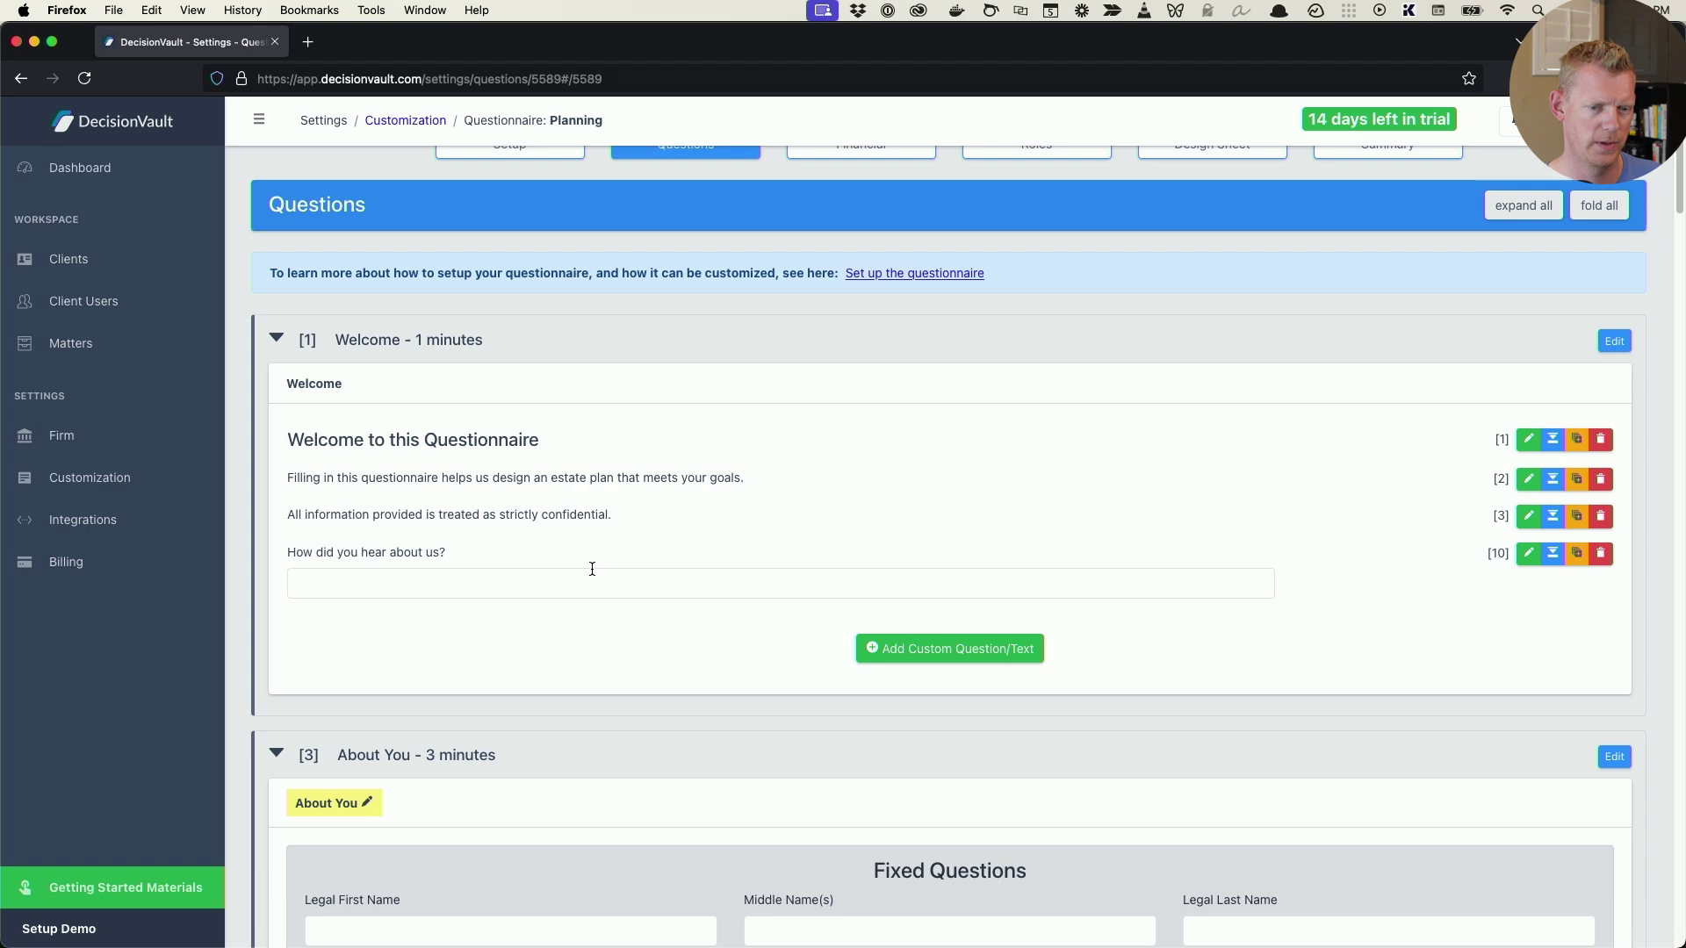
pyautogui.scroll(-5, 591, 566)
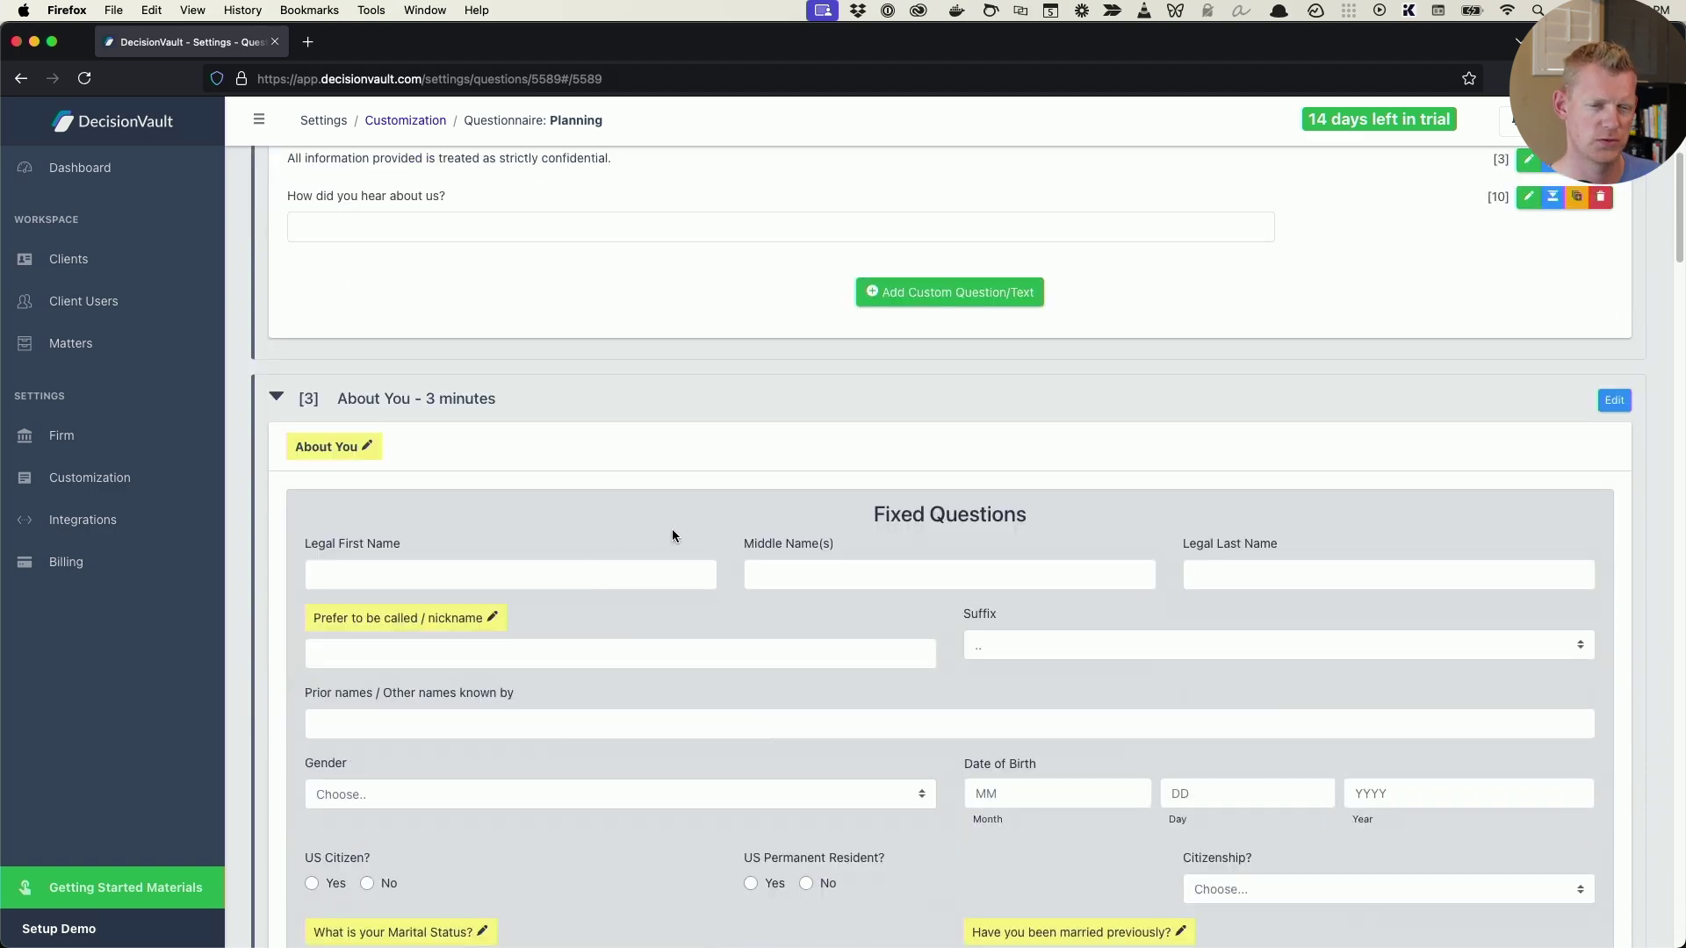
pyautogui.scroll(-4, 673, 531)
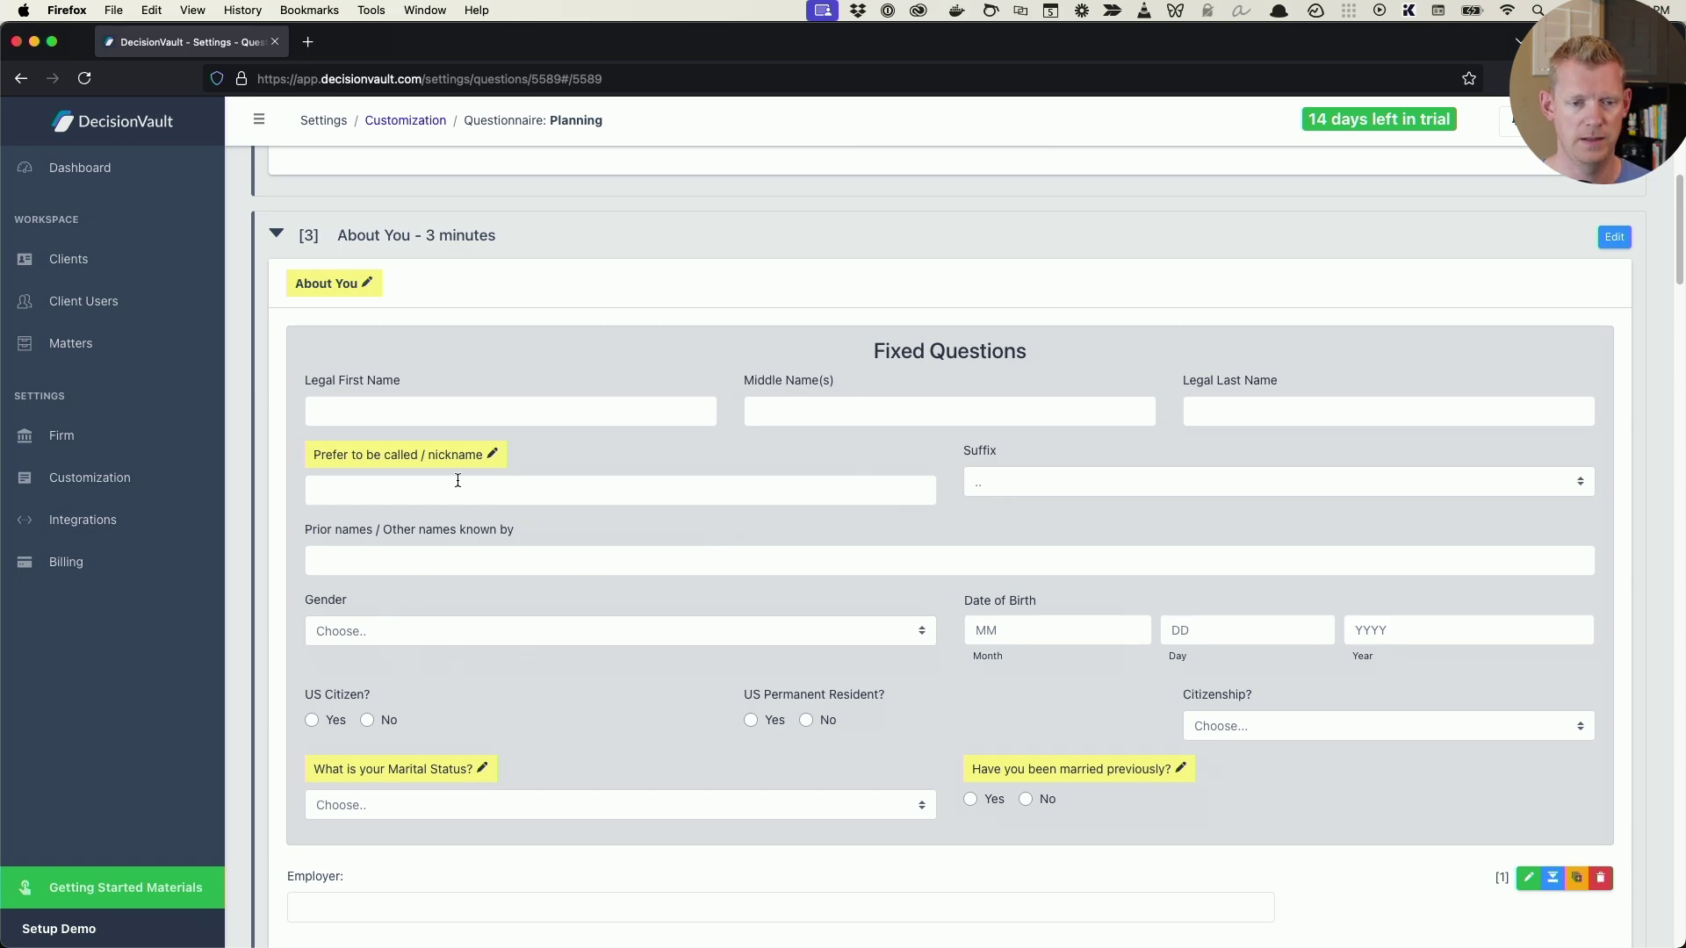
pyautogui.scroll(10, 855, 534)
# - Turn on 'Ask for SSN' in the Planning questionnaire's Setup settings
pyautogui.click(512, 190)
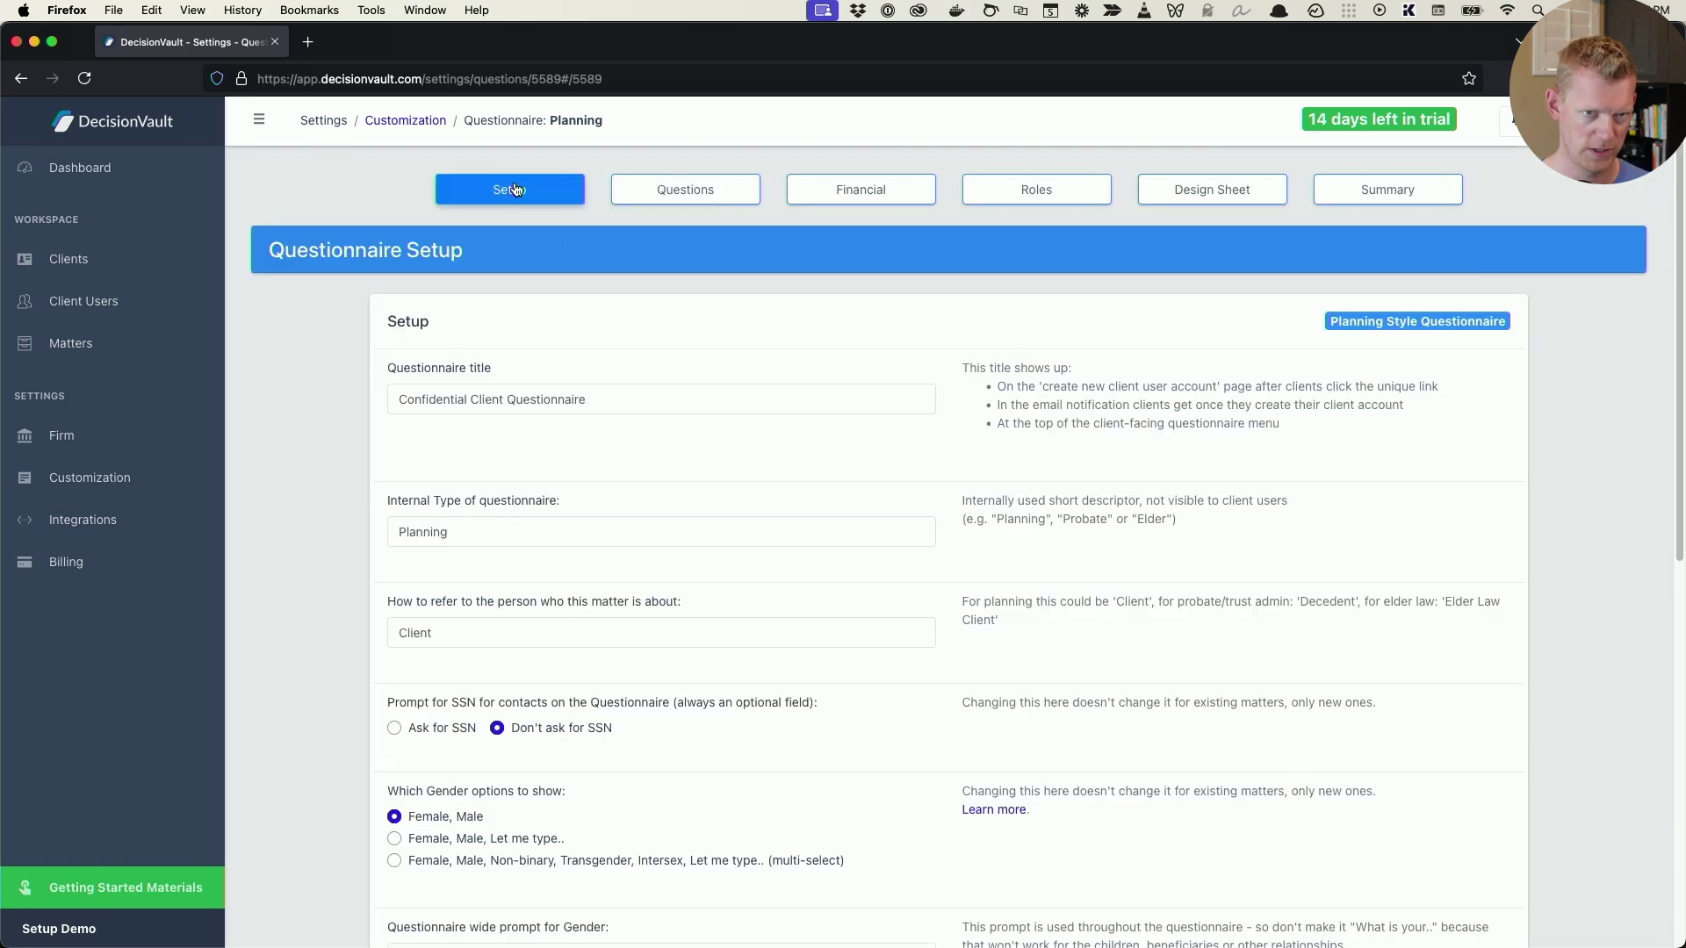
pyautogui.scroll(-5, 882, 450)
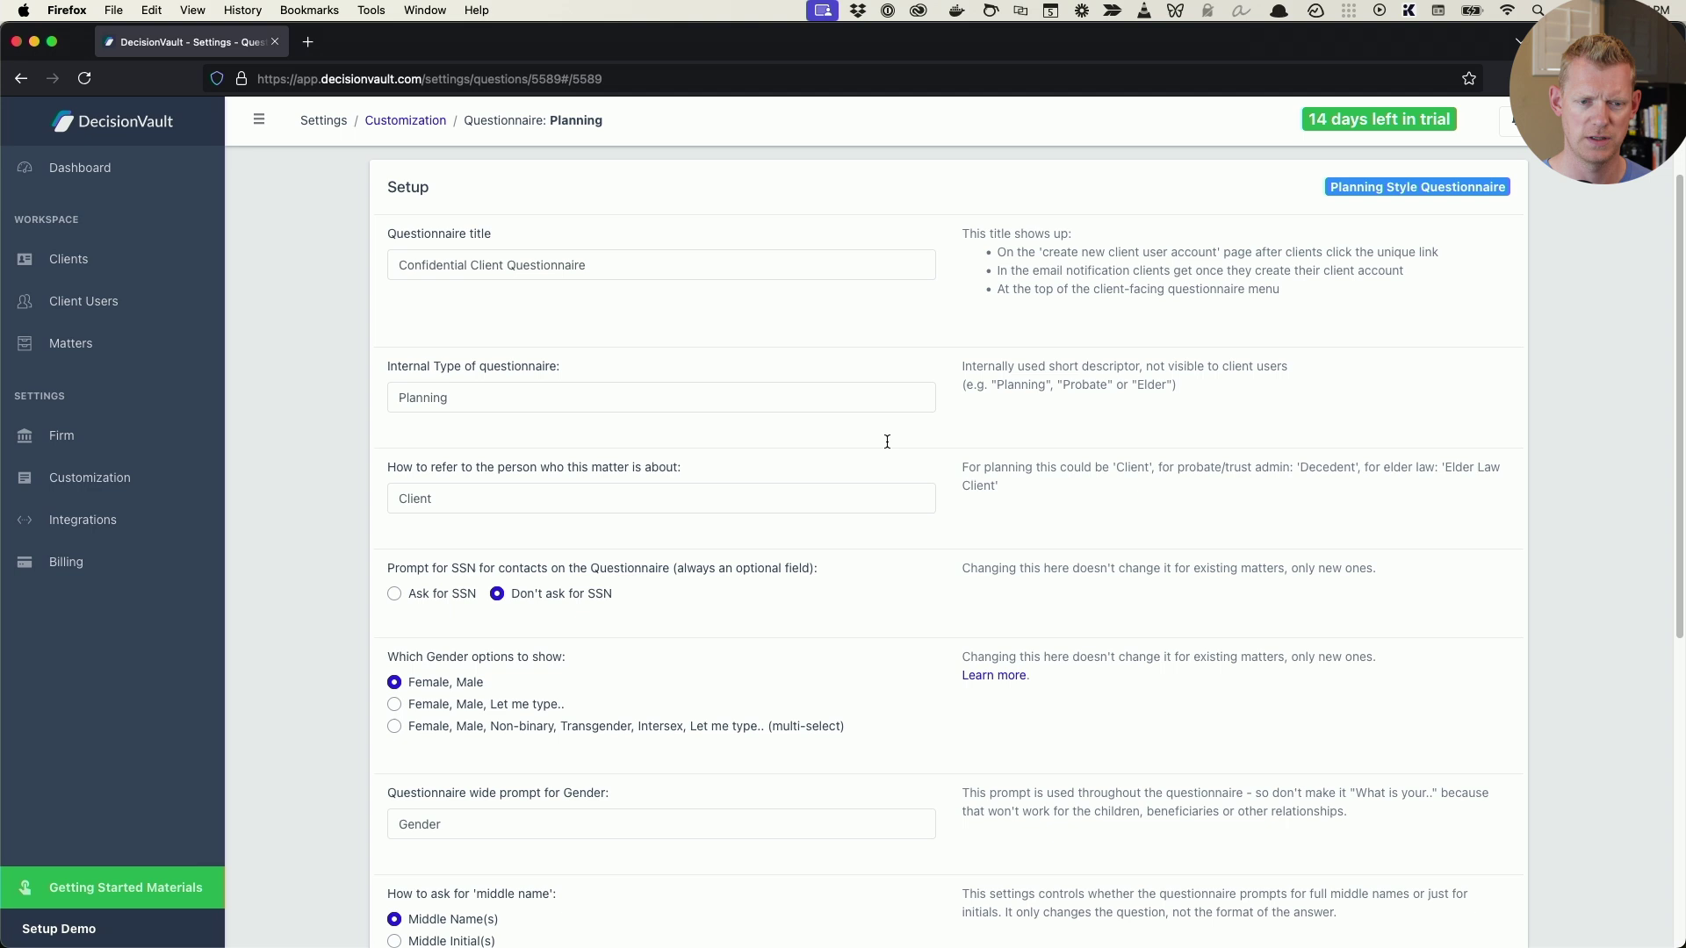
pyautogui.scroll(-3, 887, 447)
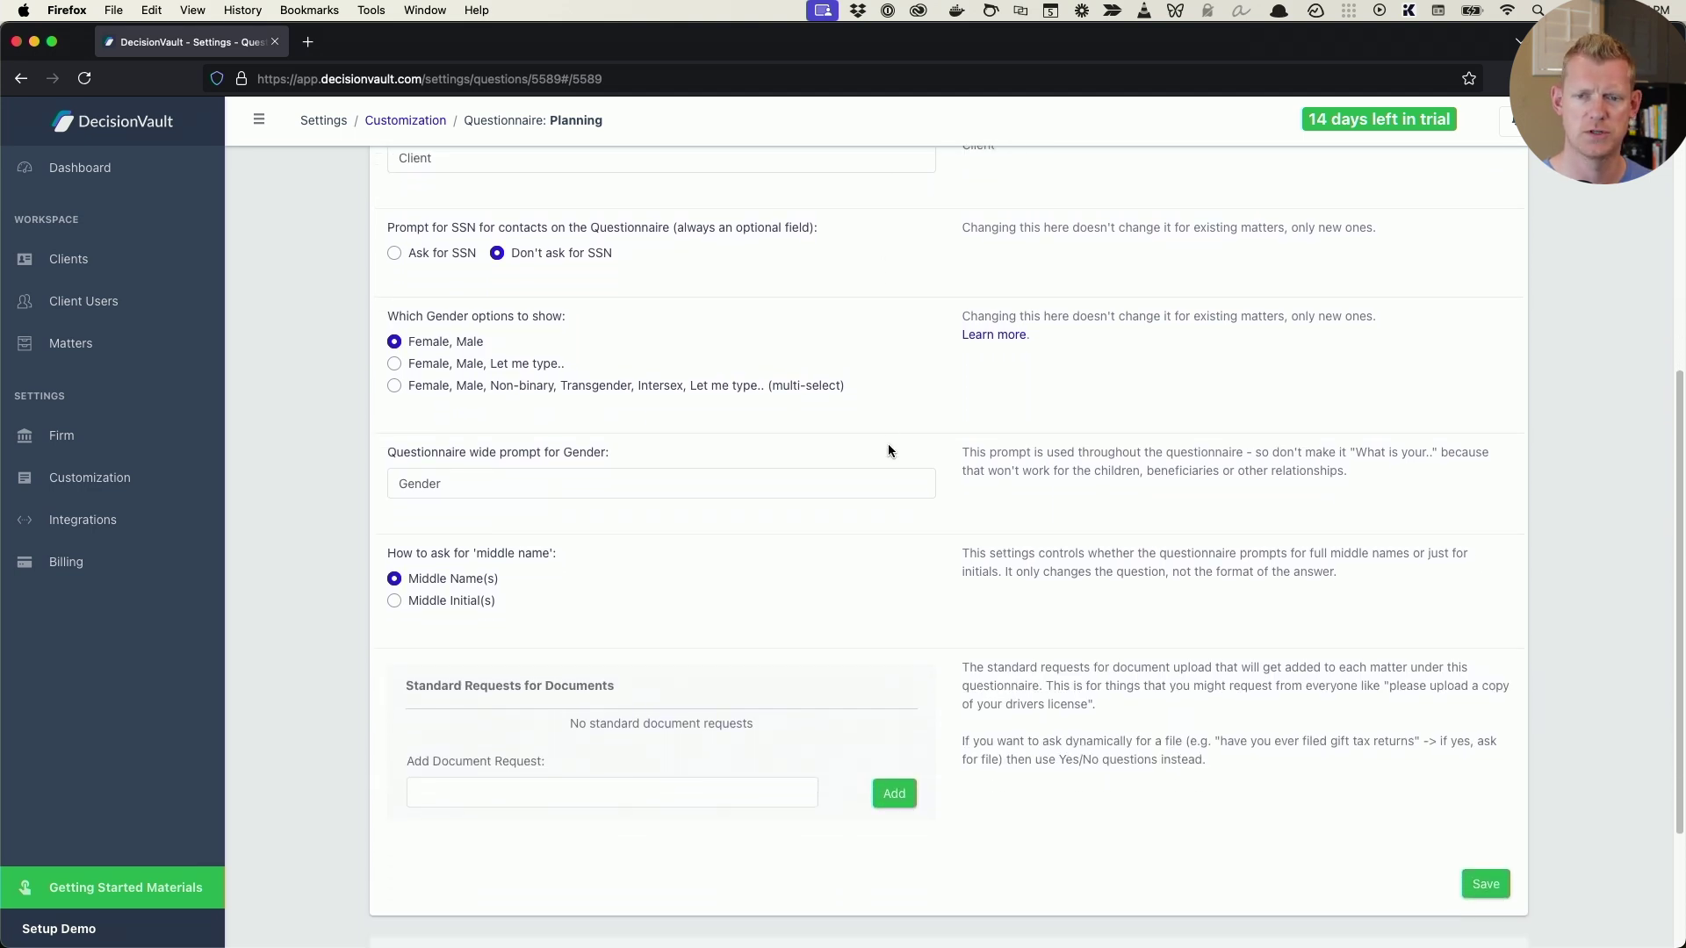
pyautogui.scroll(-2, 887, 448)
pyautogui.click(416, 220)
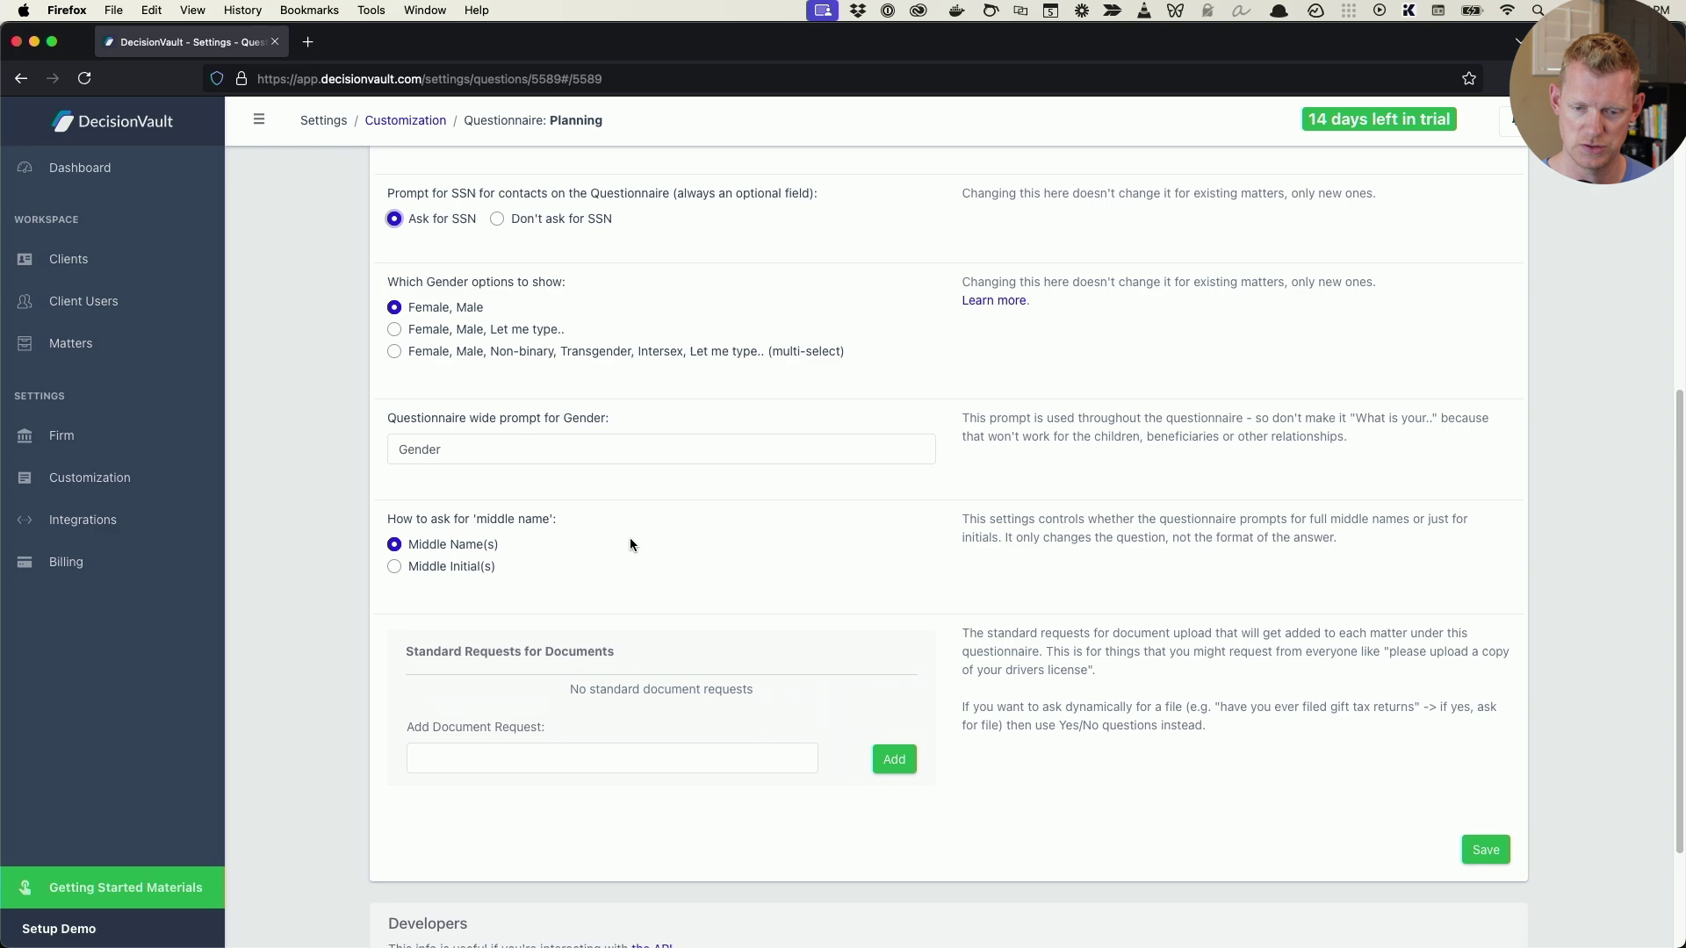
pyautogui.scroll(6, 686, 525)
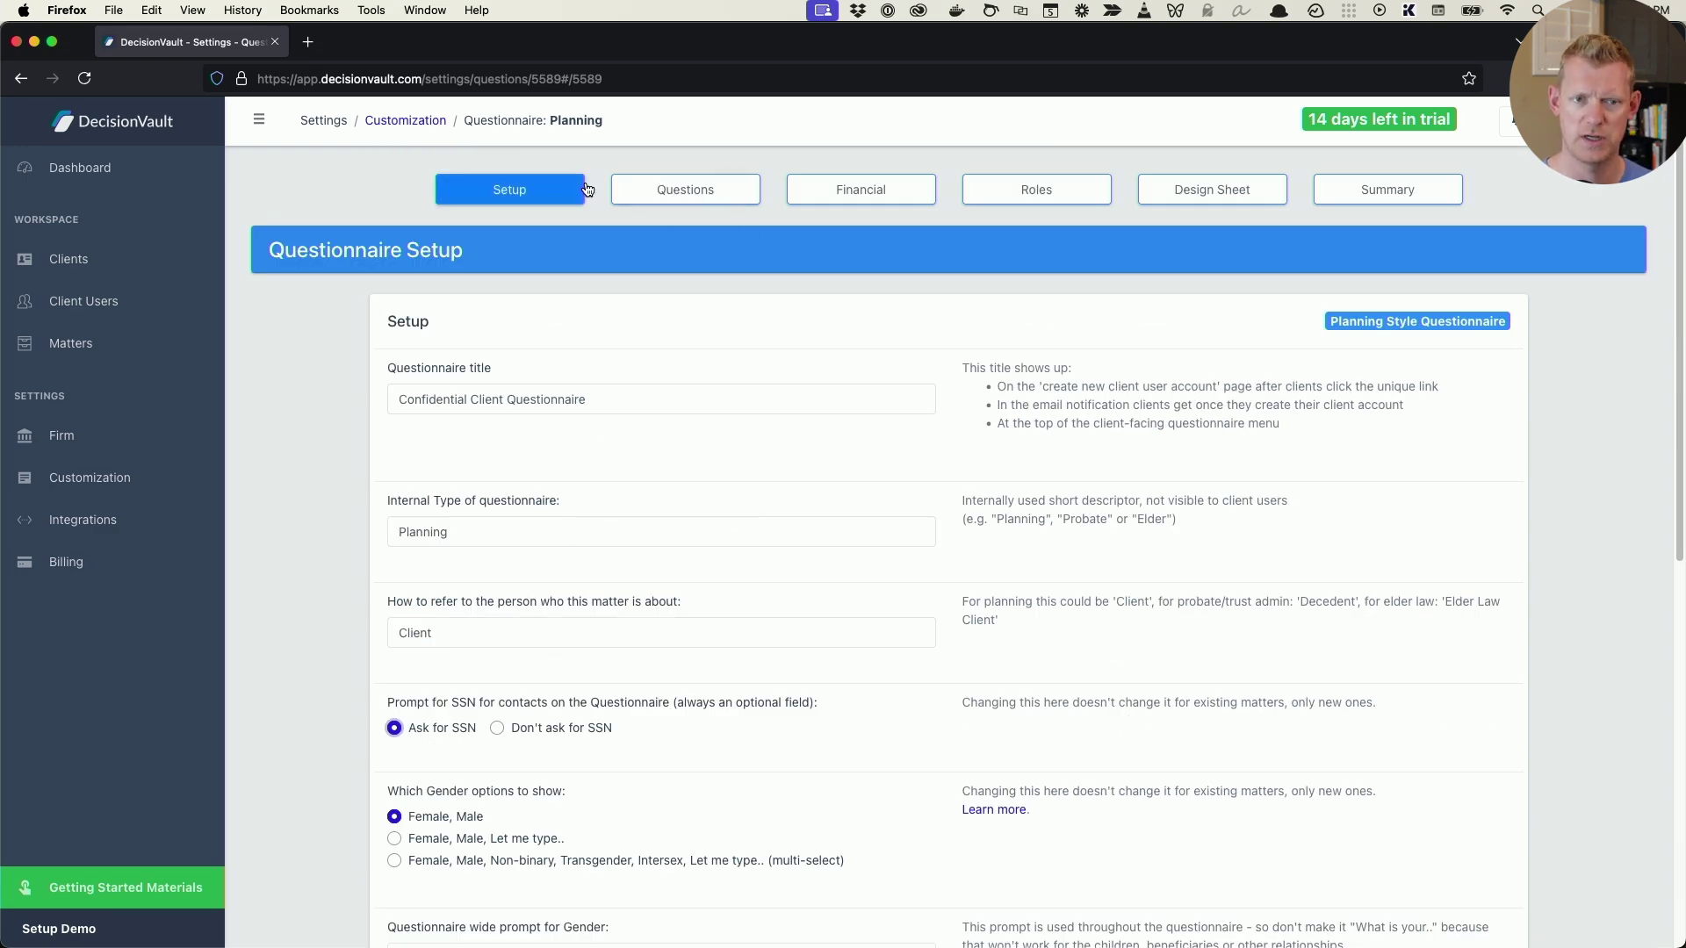
# - Return to the Questions list and expand the 'About You - 3 minutes' section
pyautogui.click(679, 192)
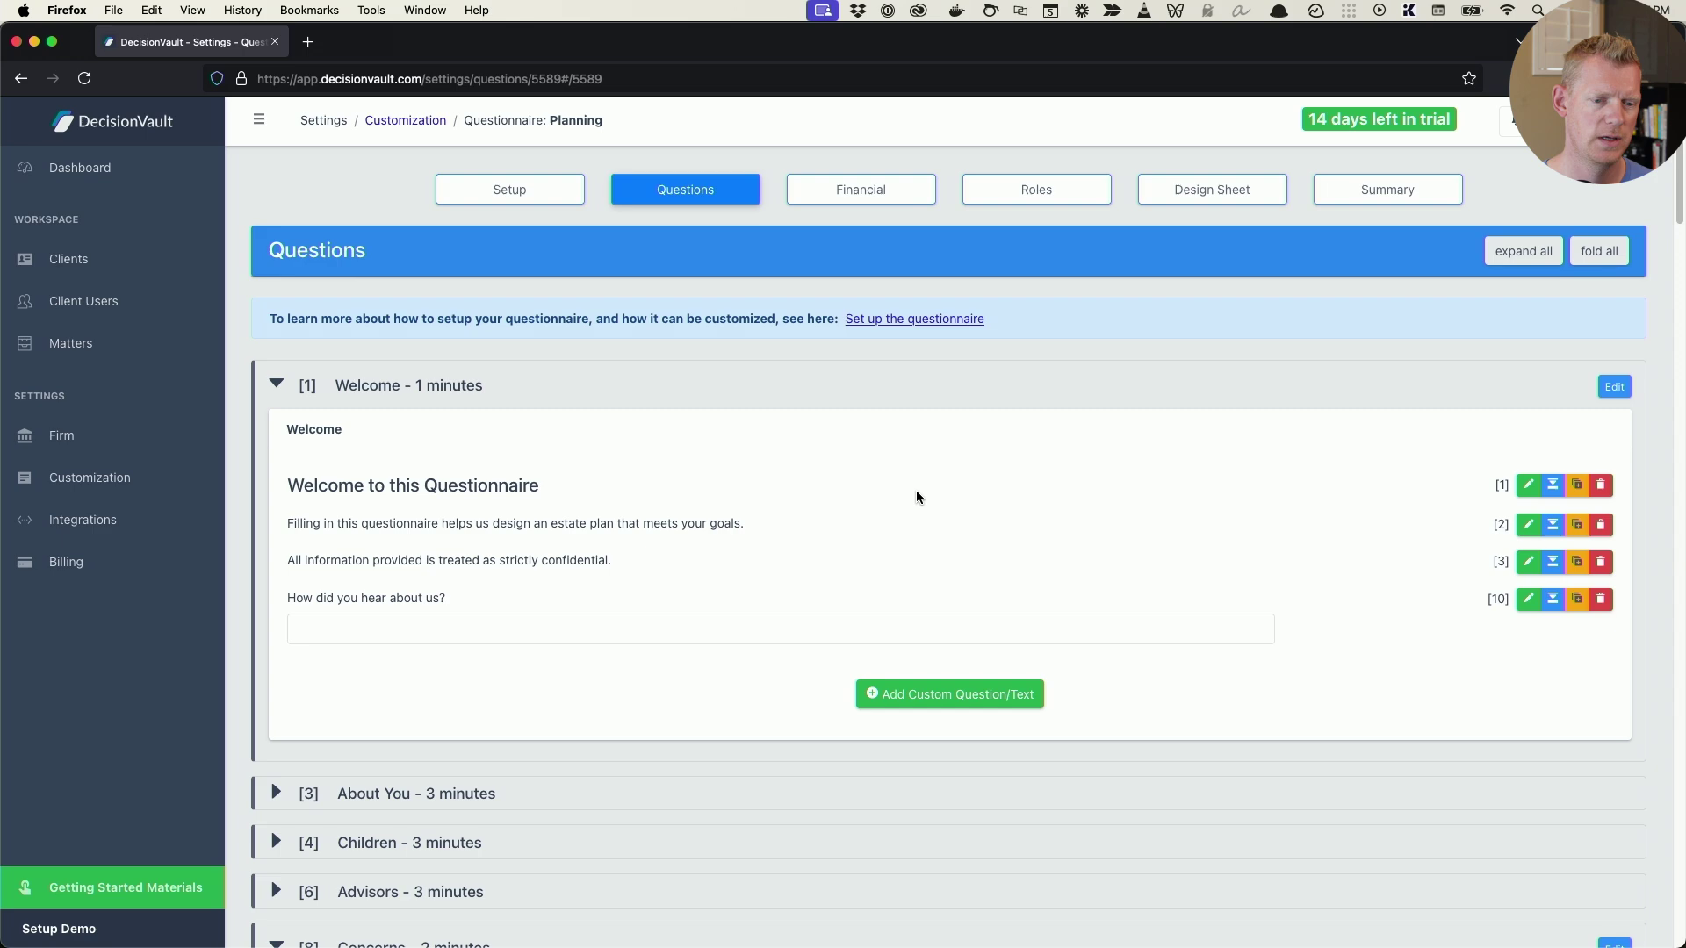
pyautogui.scroll(-6, 915, 494)
pyautogui.click(447, 225)
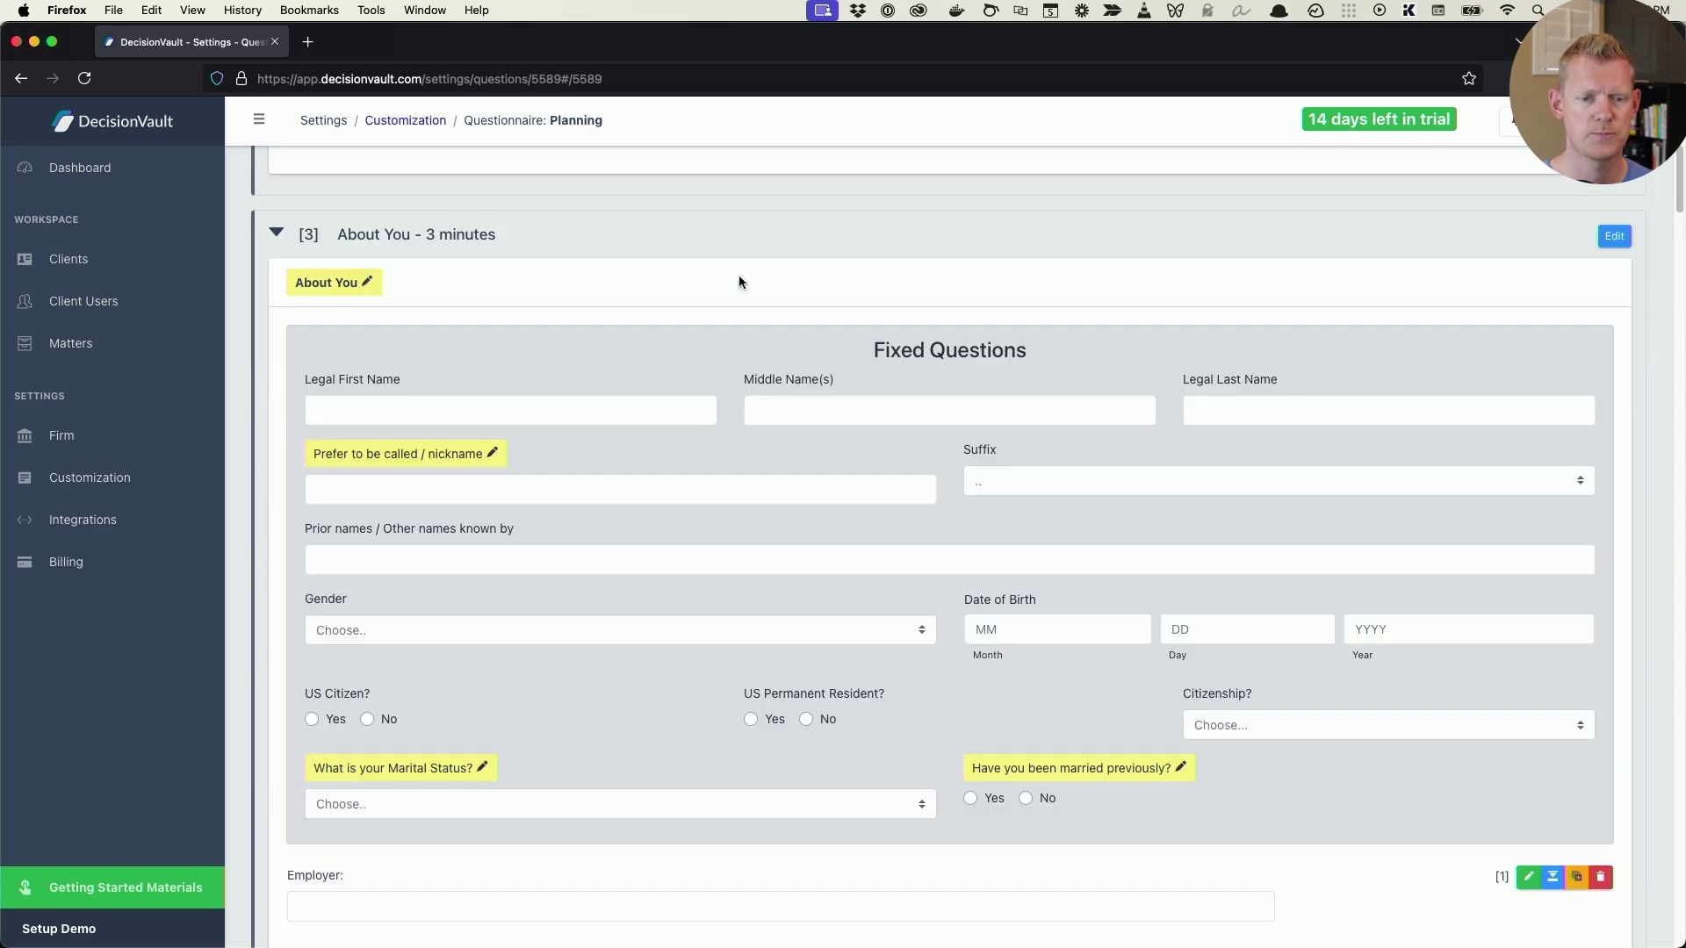
pyautogui.scroll(-1, 930, 460)
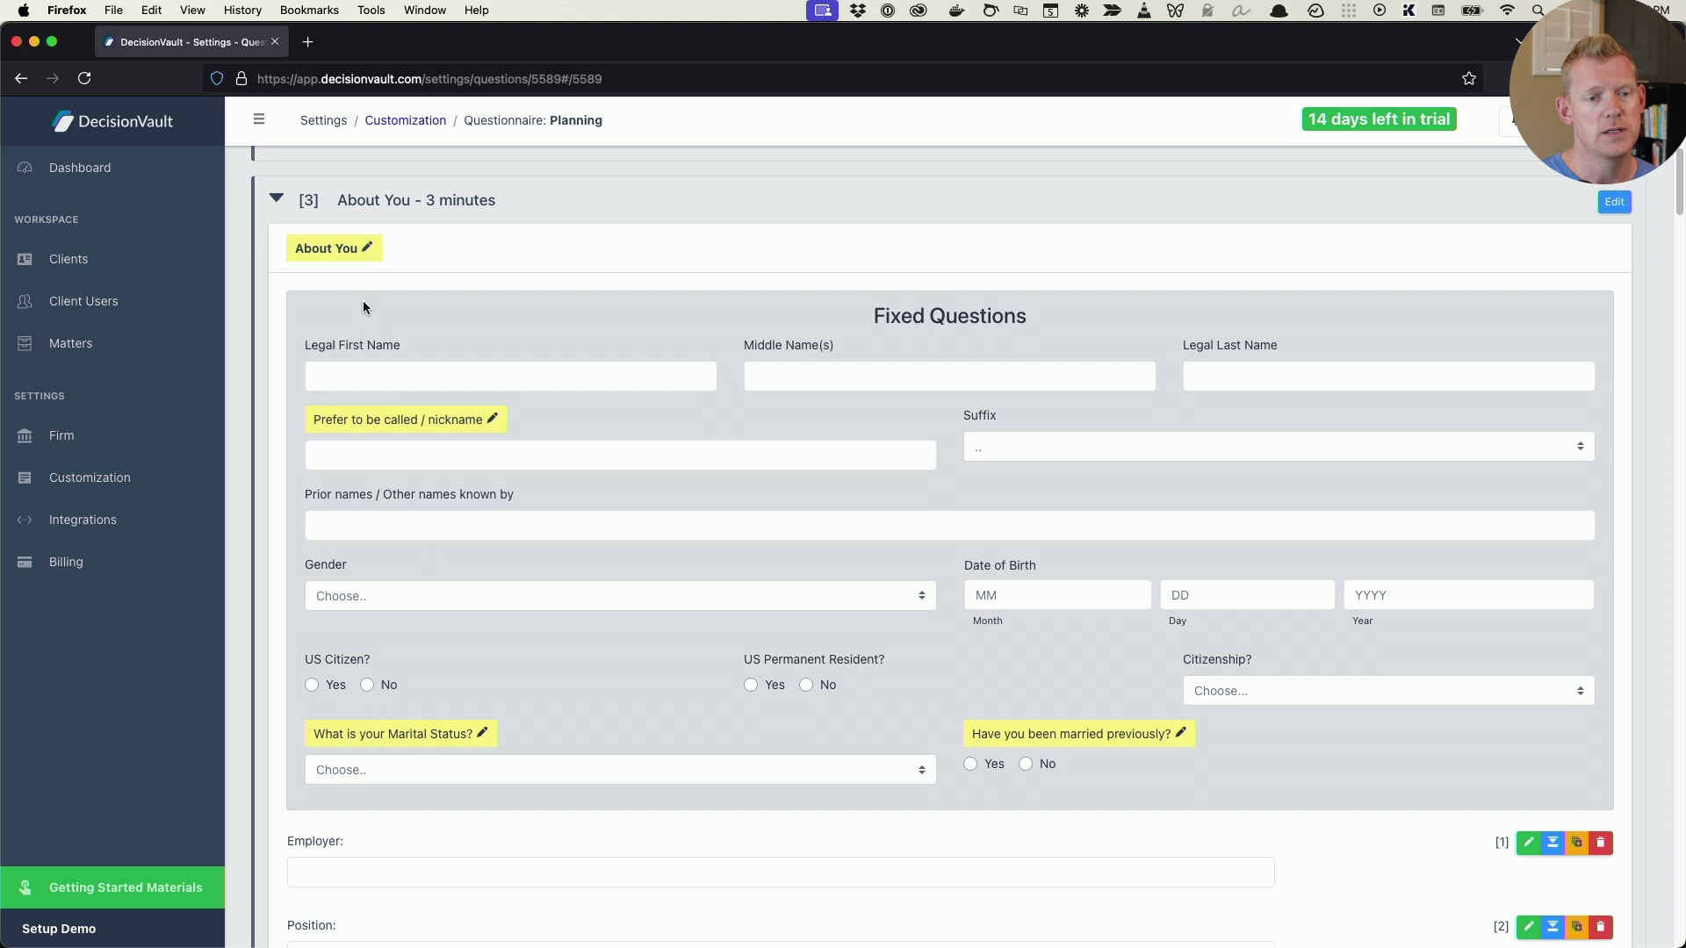
# - Append ' - info' to the About You section label and save it
pyautogui.click(366, 249)
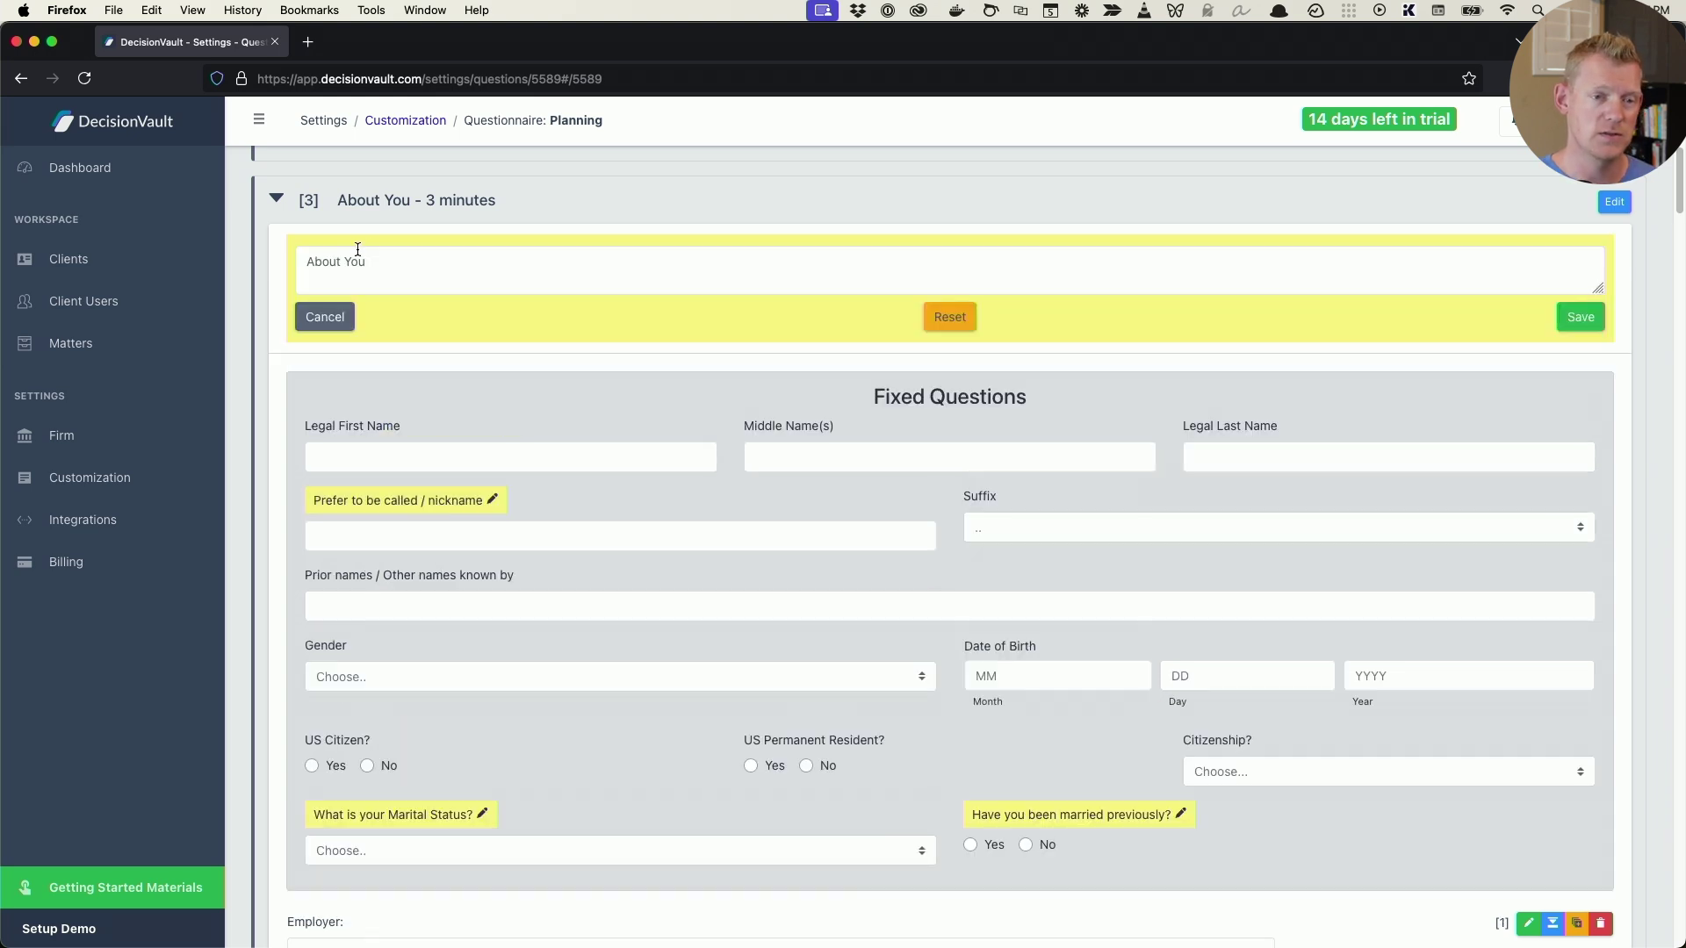
pyautogui.click(332, 315)
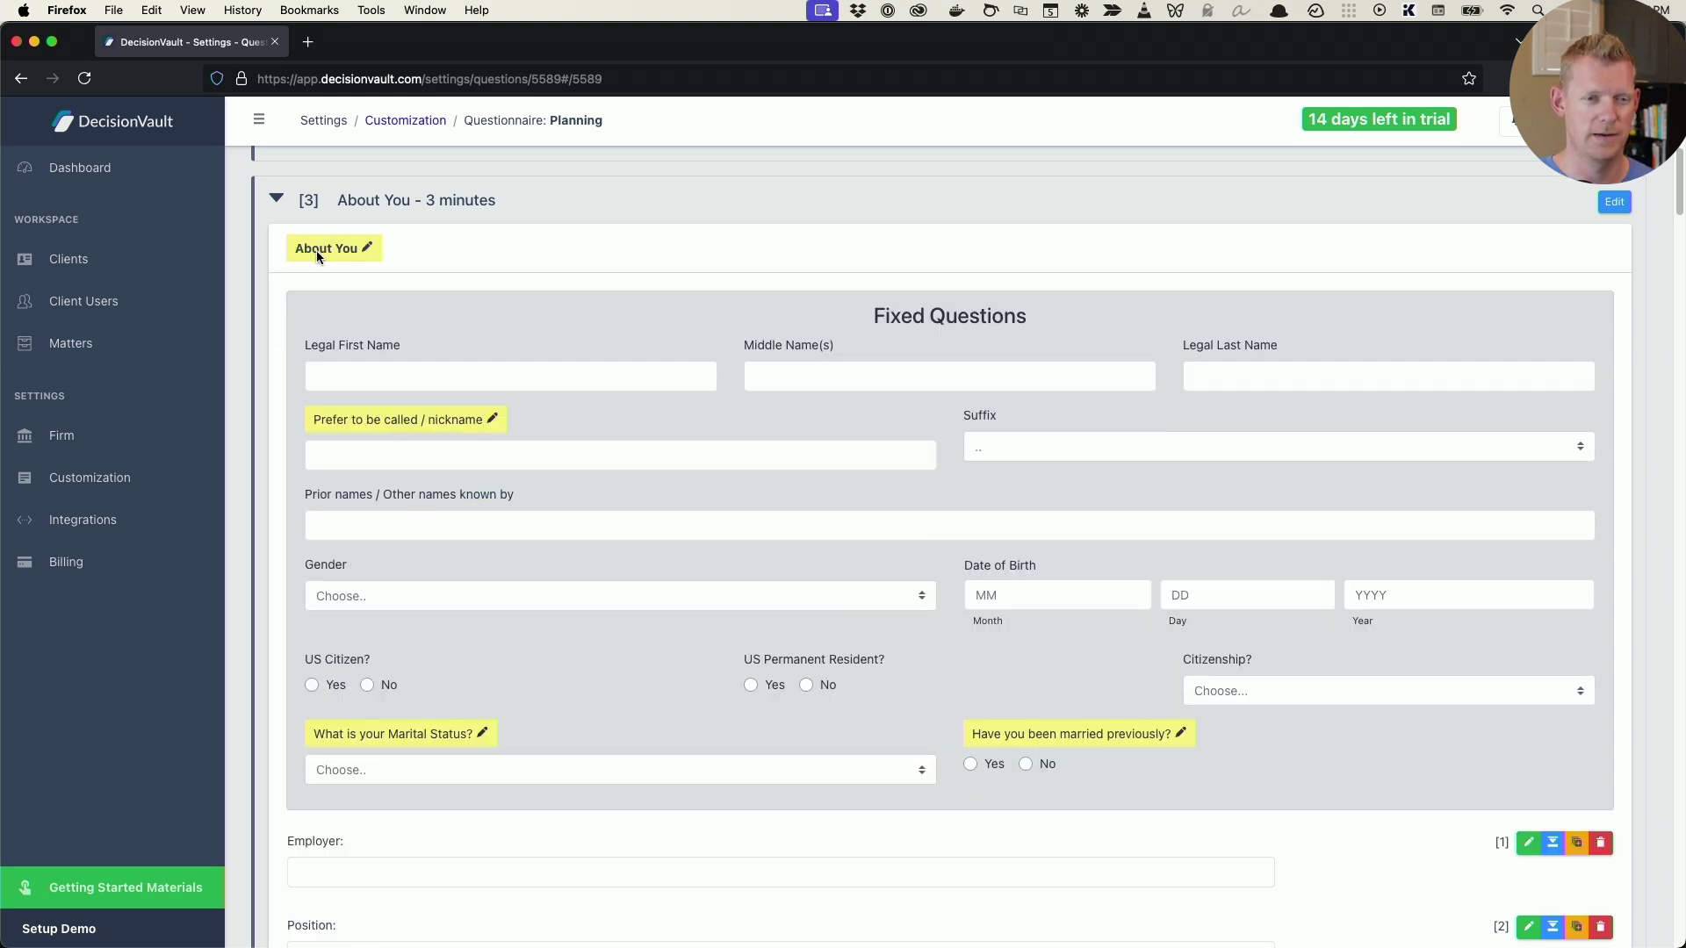
pyautogui.click(368, 253)
pyautogui.write('- ')
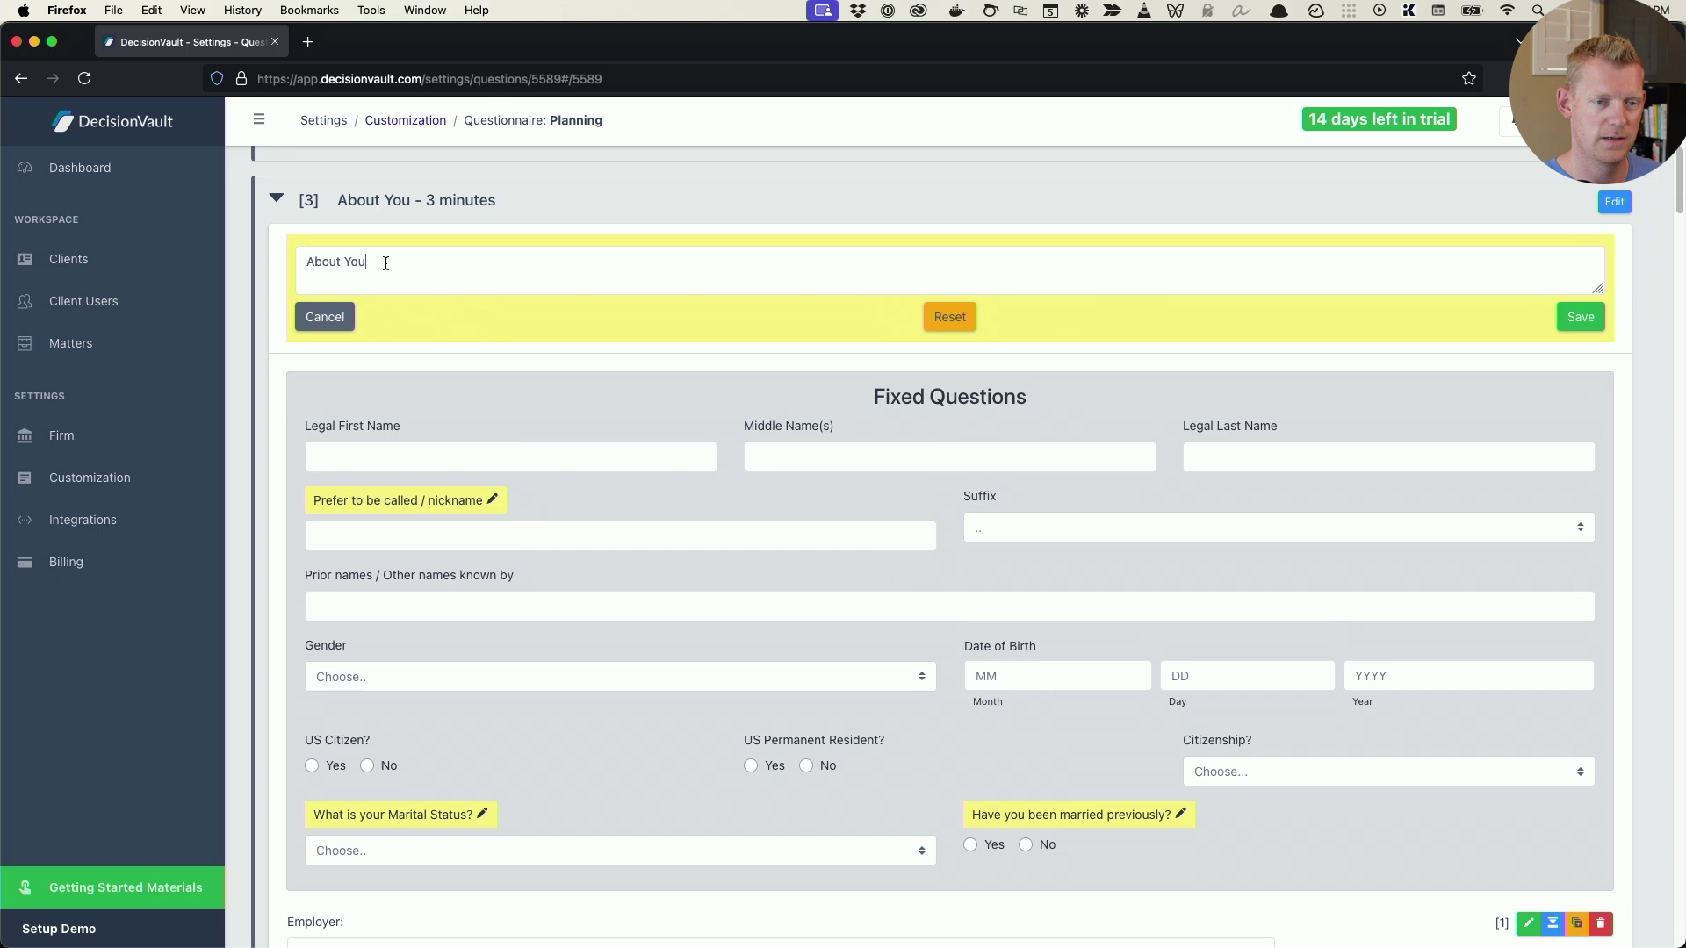
pyautogui.write('info')
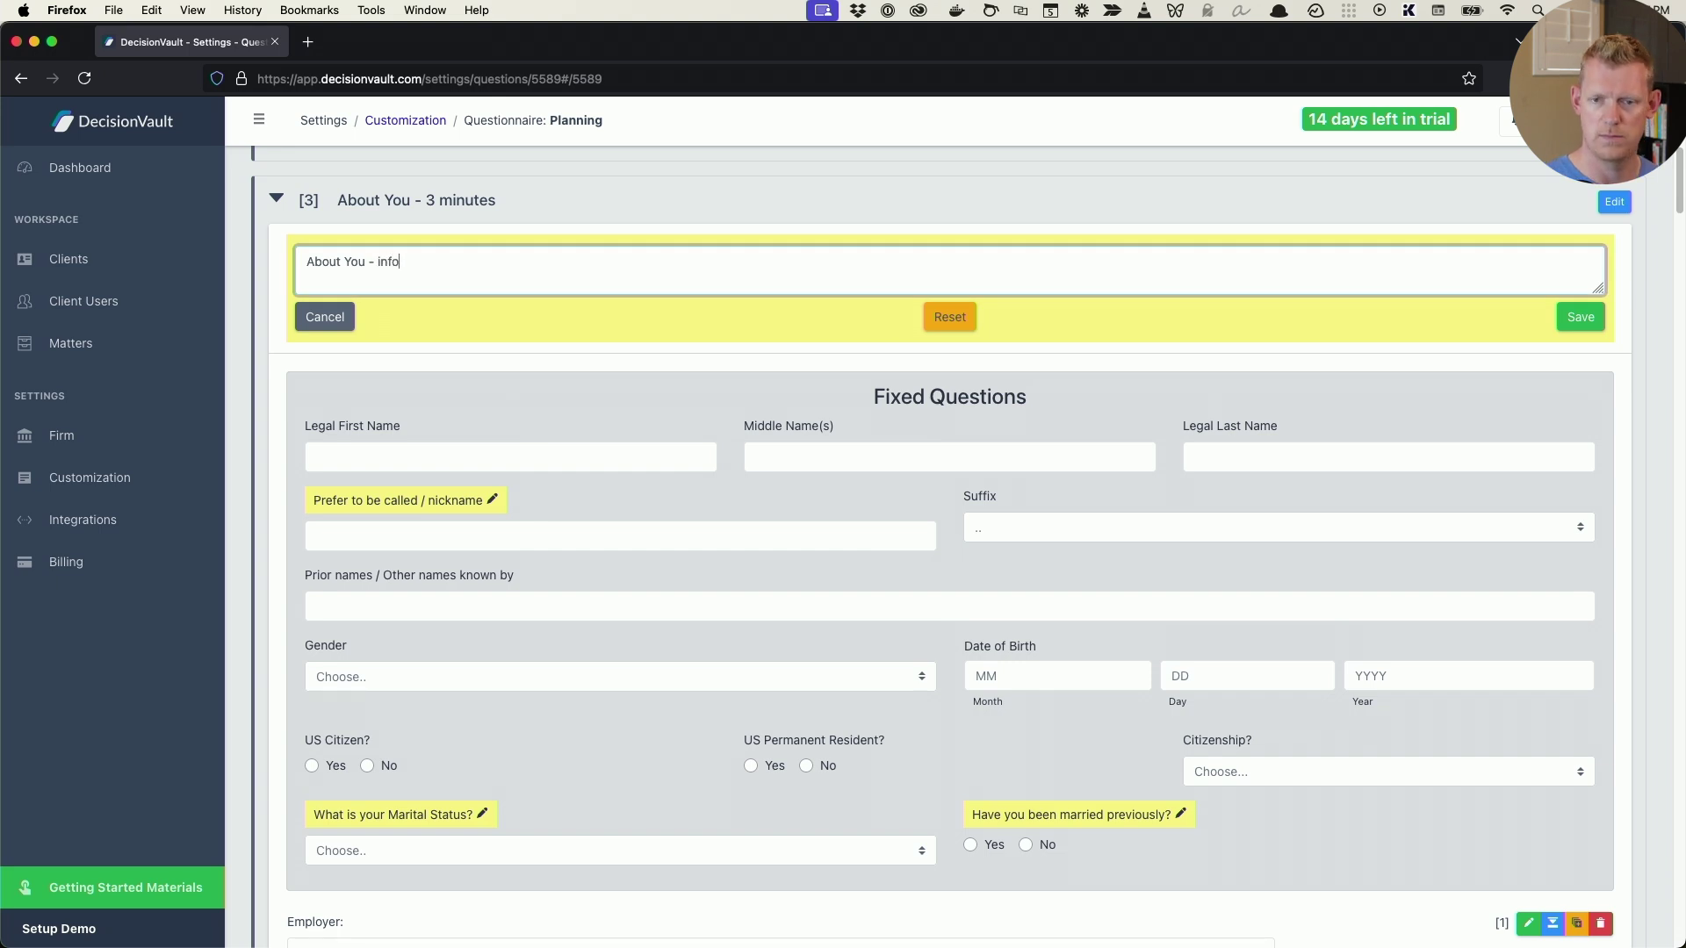
pyautogui.click(1568, 313)
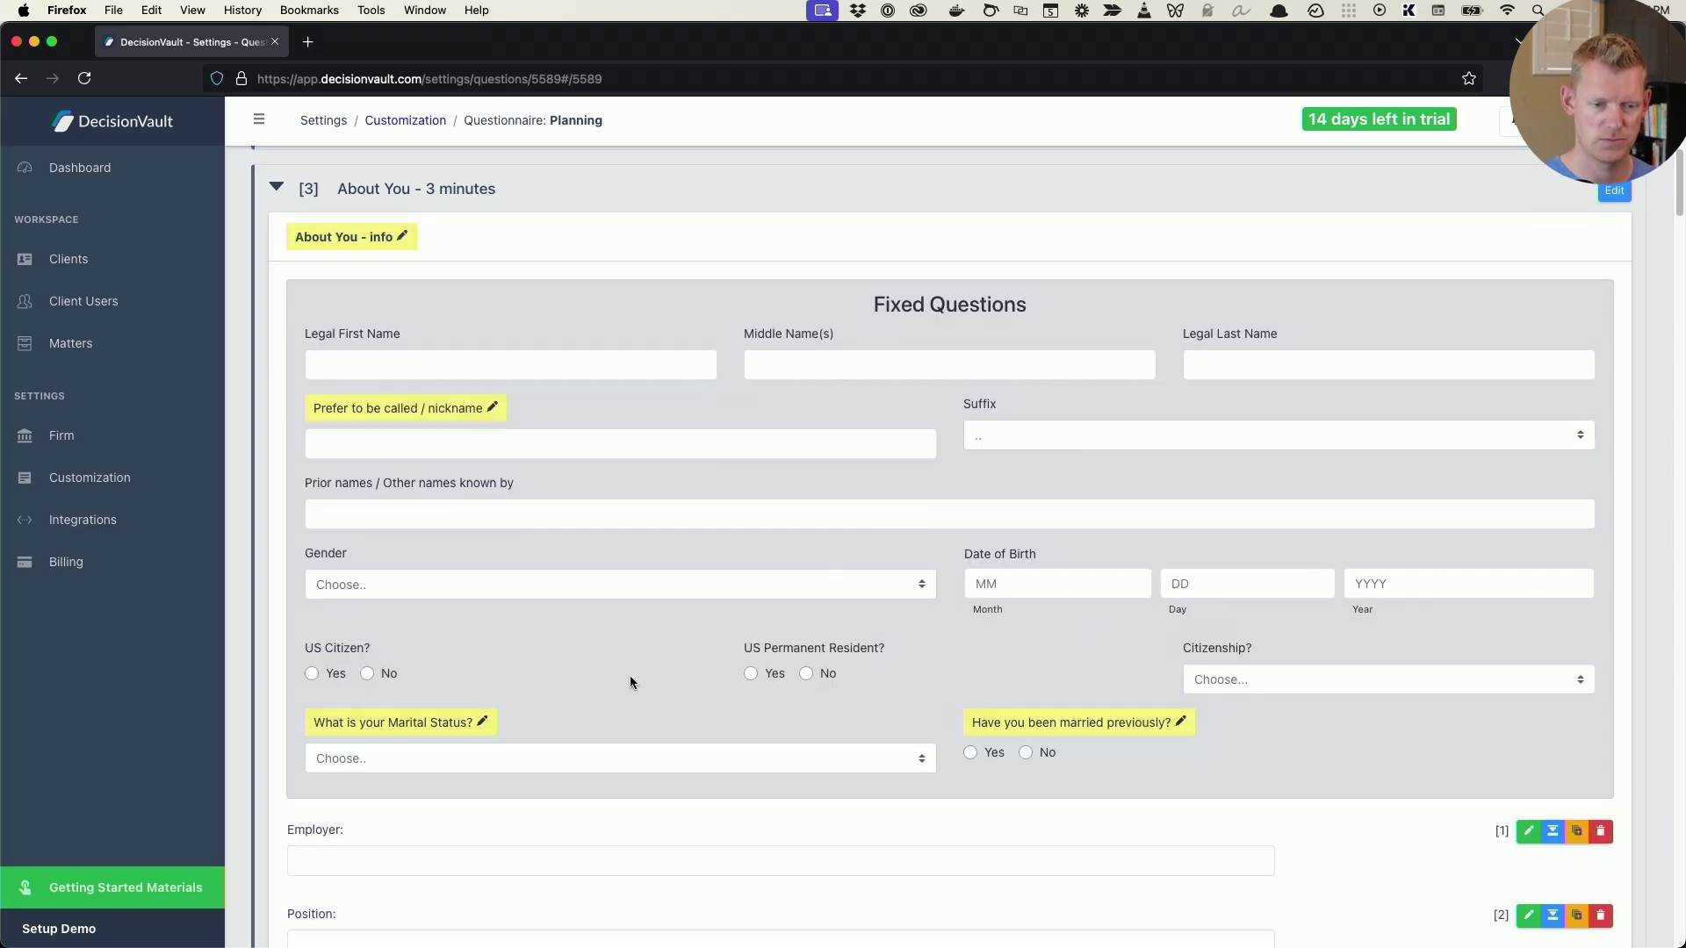
# - Open the Marital Status question's label editor and cancel without changes
pyautogui.scroll(-2, 630, 676)
pyautogui.click(425, 650)
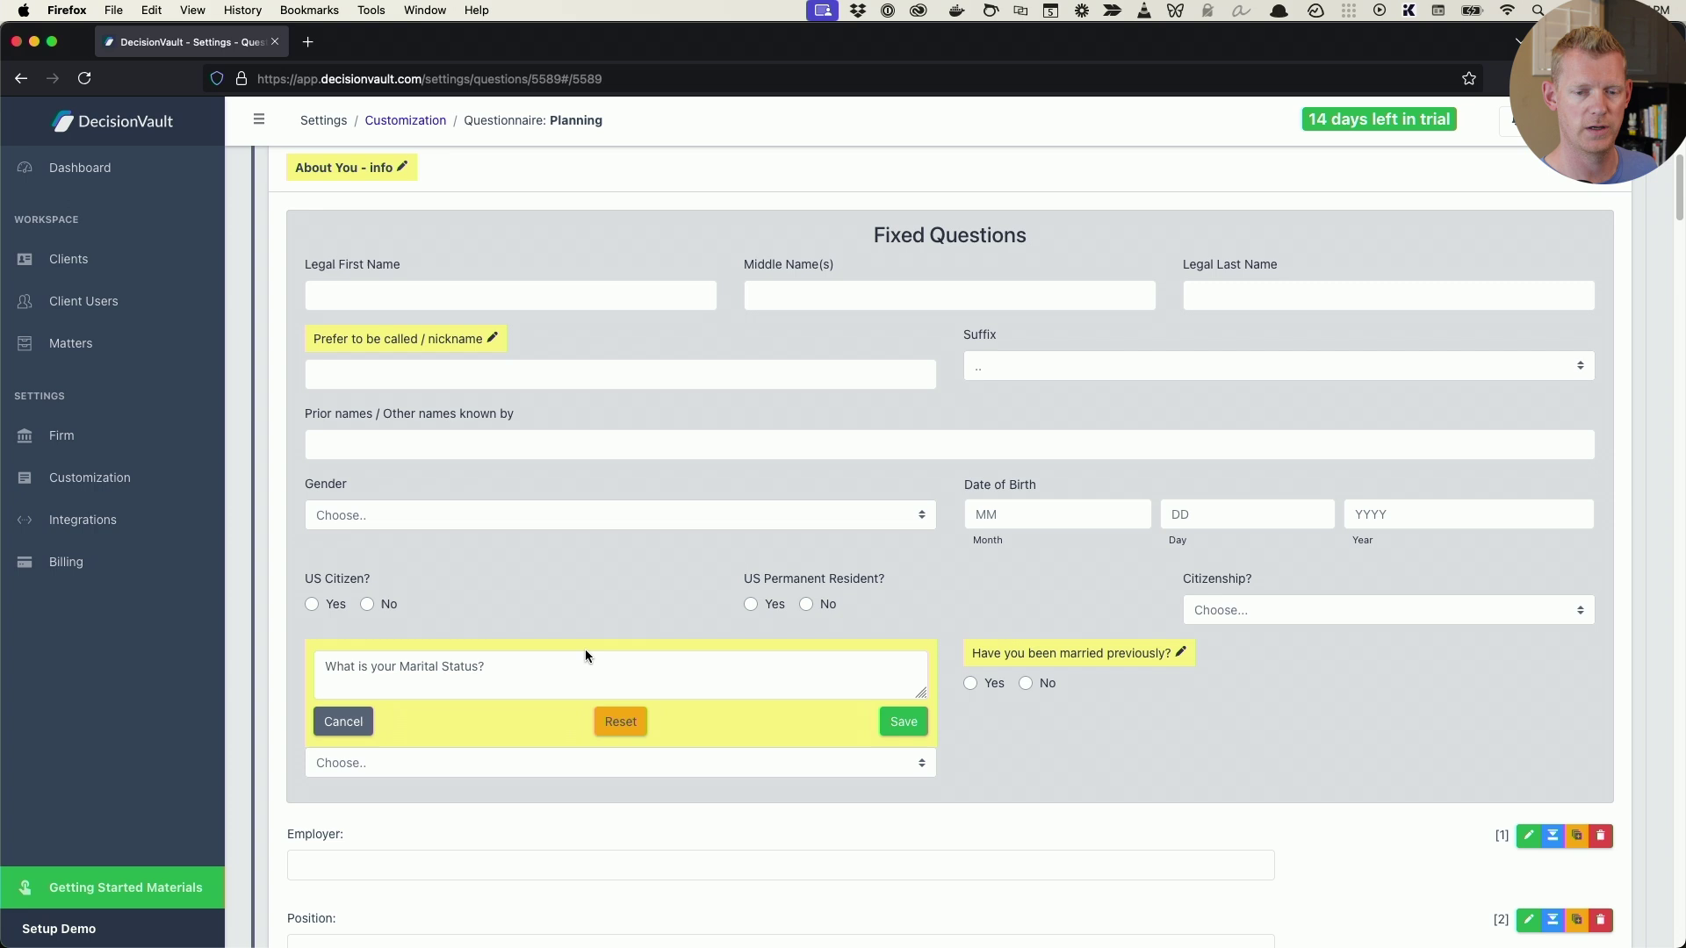
pyautogui.click(342, 722)
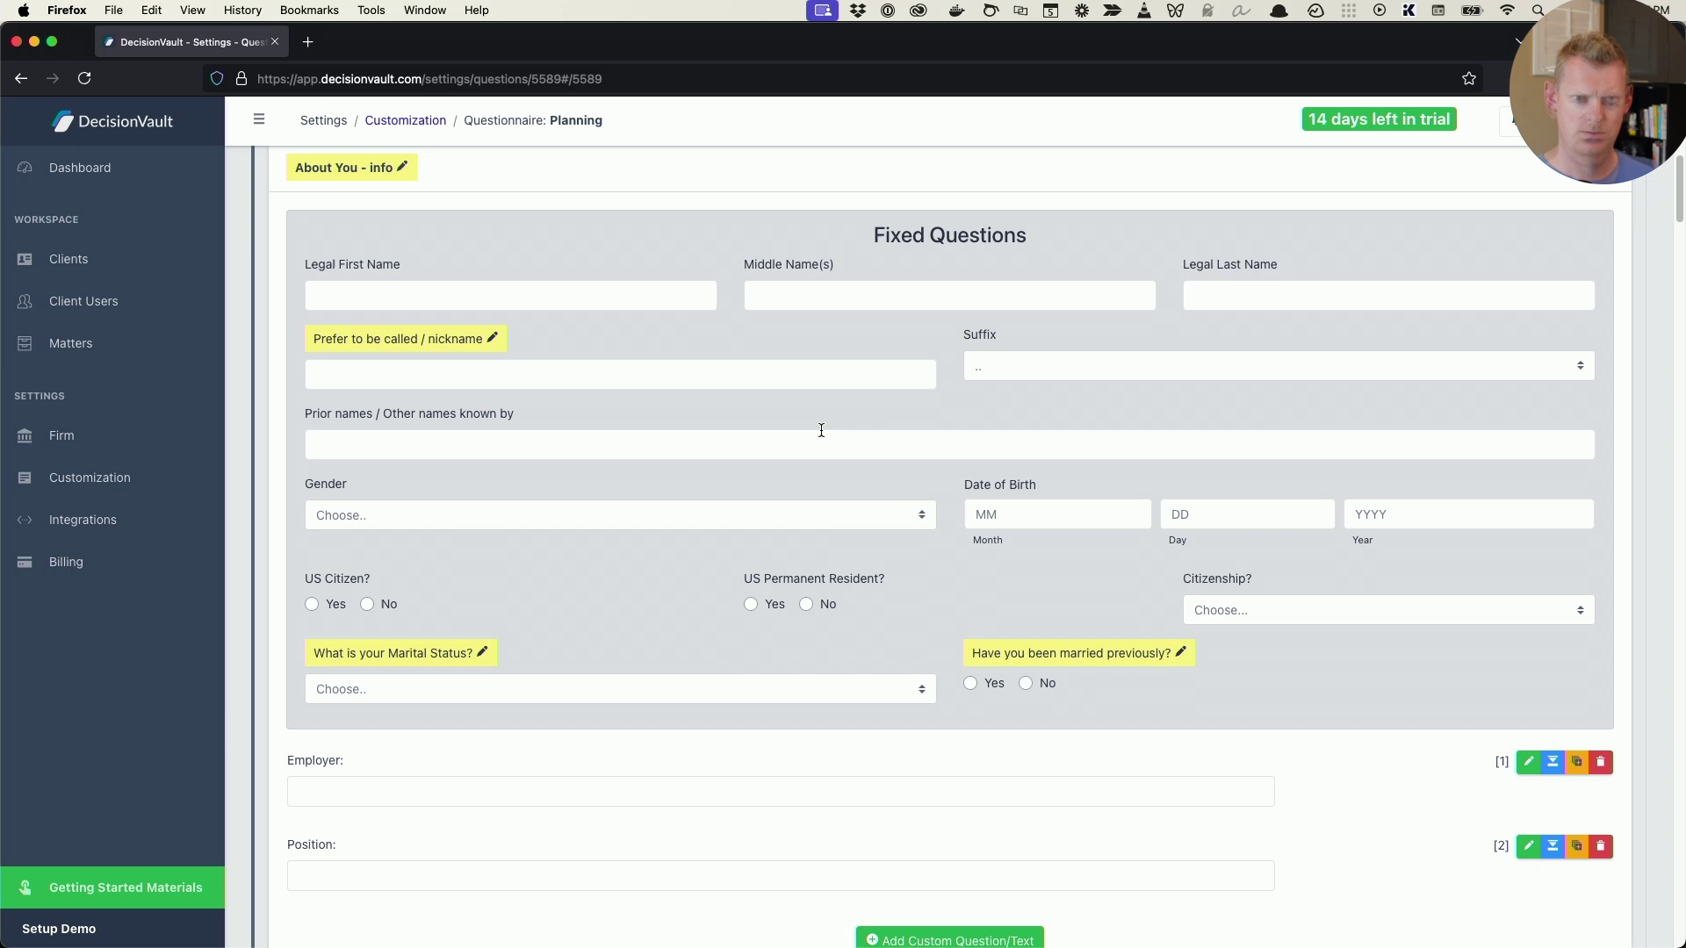
pyautogui.scroll(-1, 1179, 524)
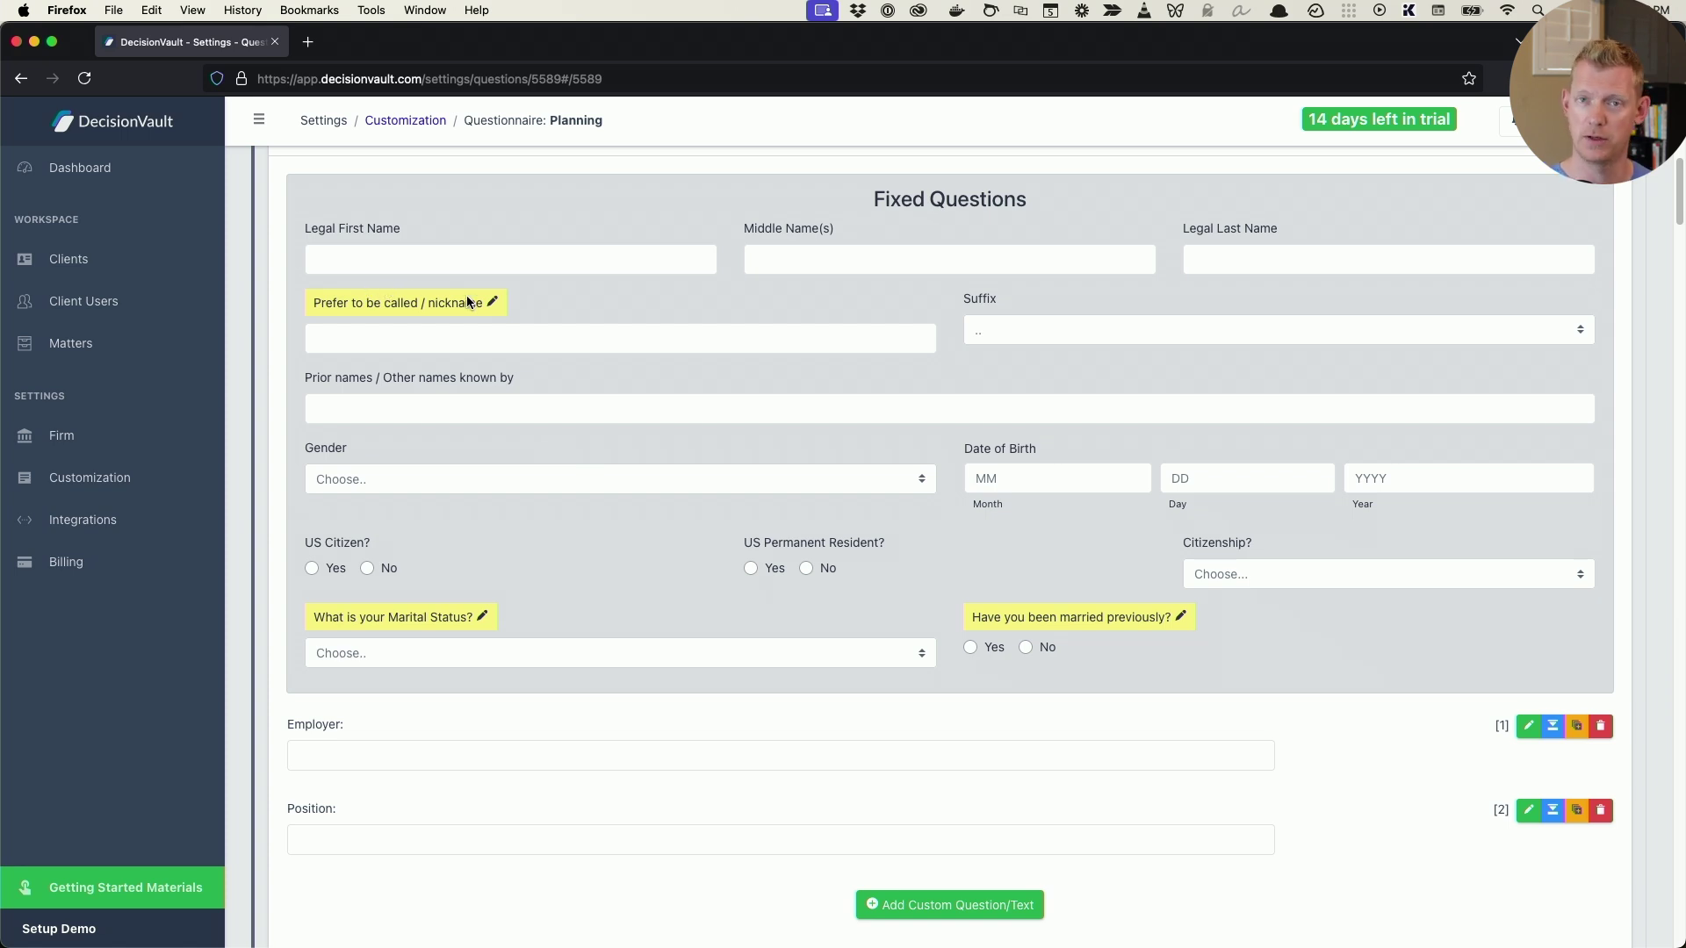
pyautogui.scroll(-1, 910, 416)
pyautogui.scroll(-1, 922, 430)
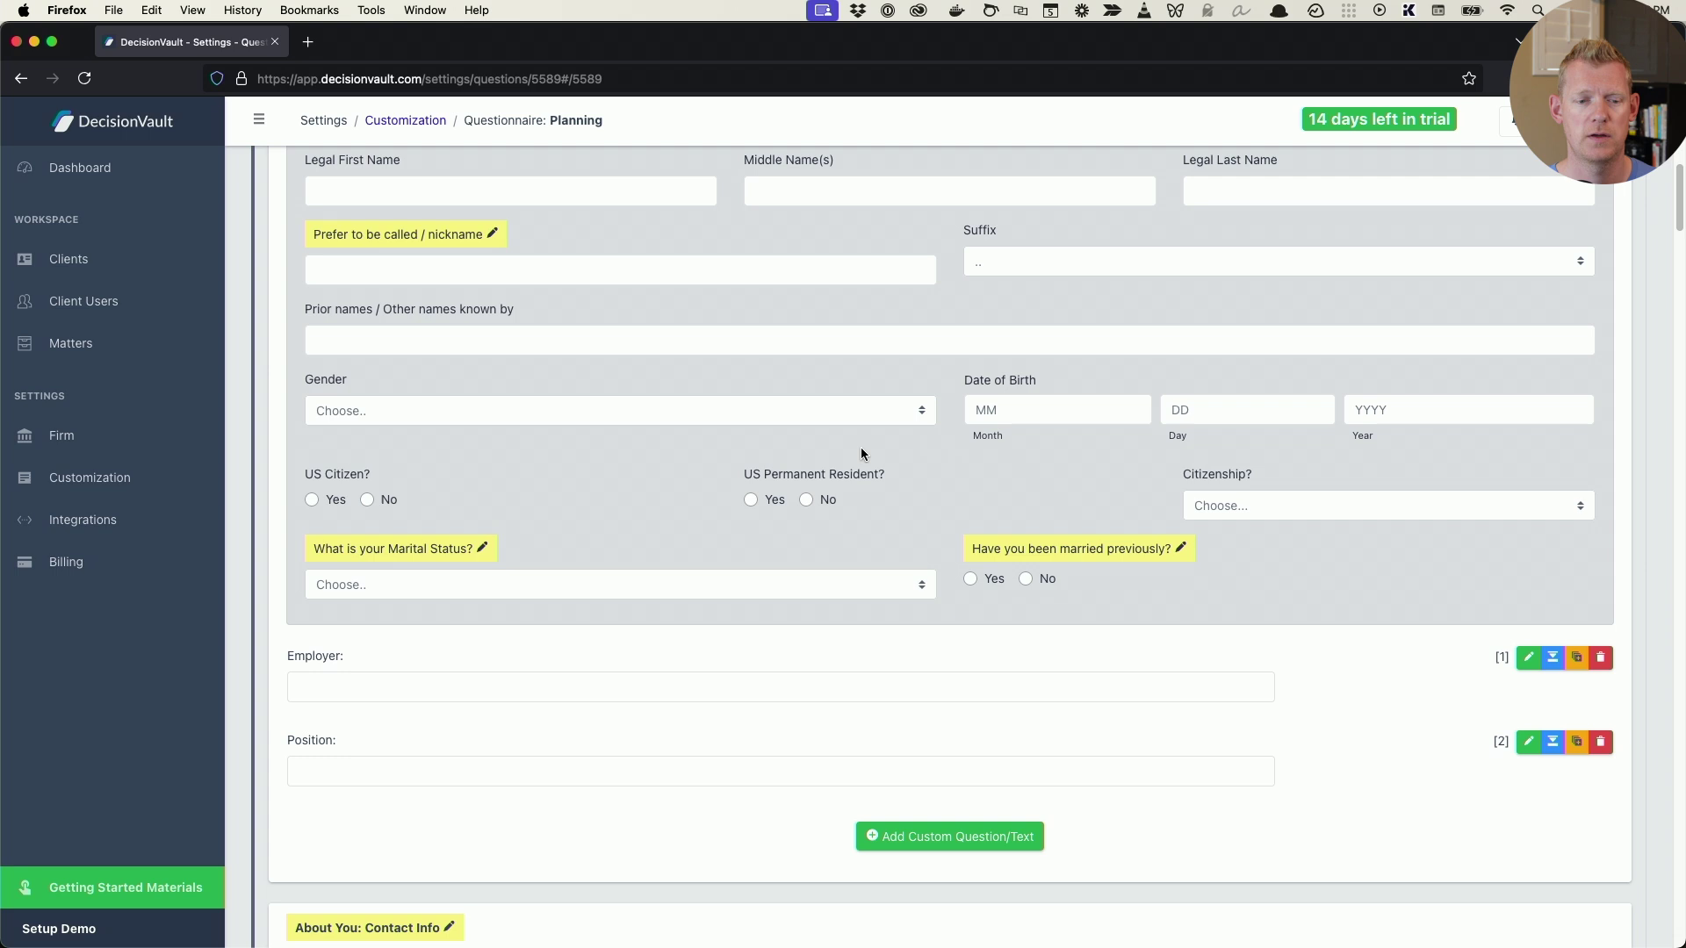
pyautogui.click(956, 830)
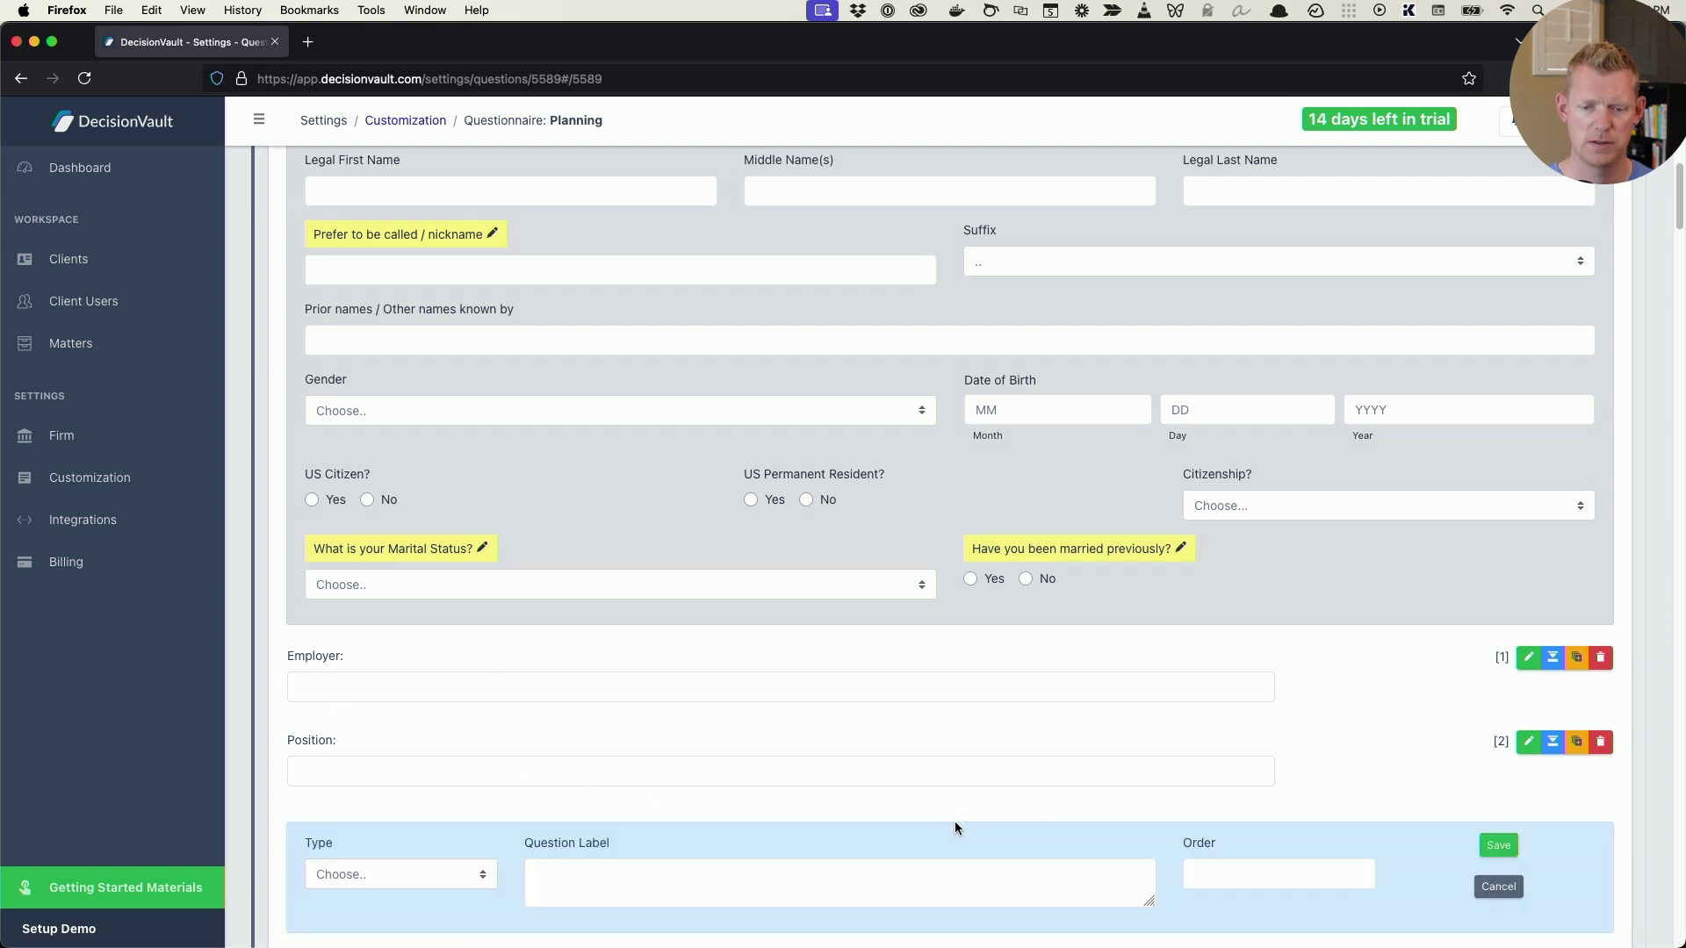
pyautogui.click(1498, 887)
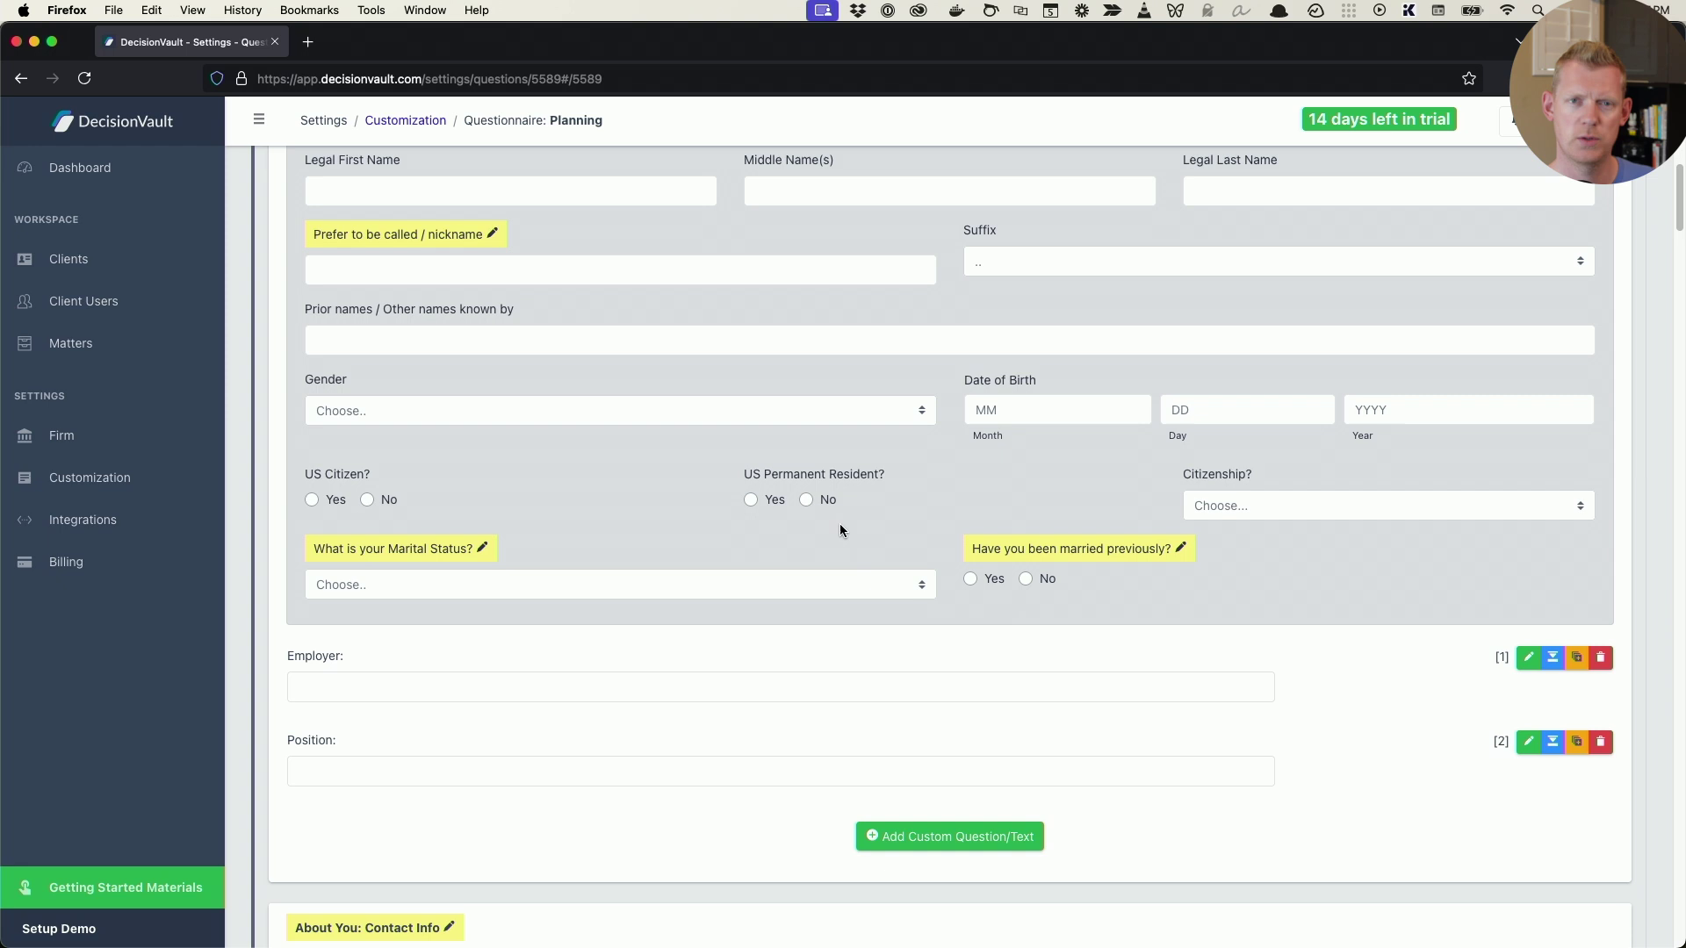
pyautogui.scroll(3, 828, 485)
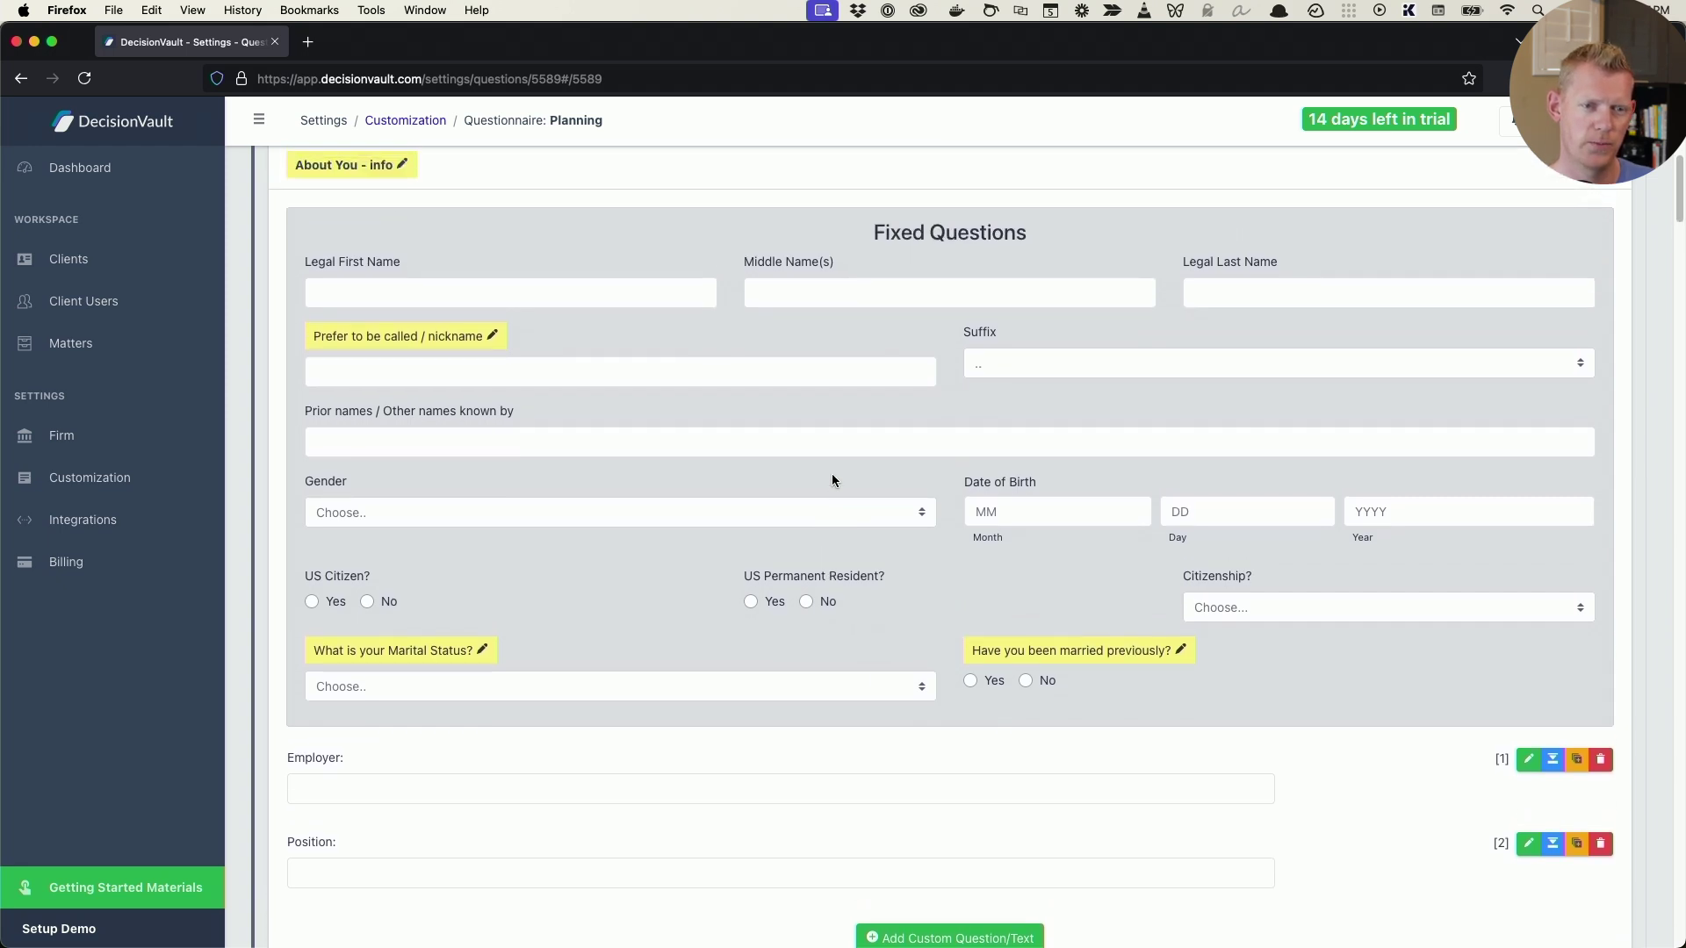
pyautogui.scroll(1, 833, 479)
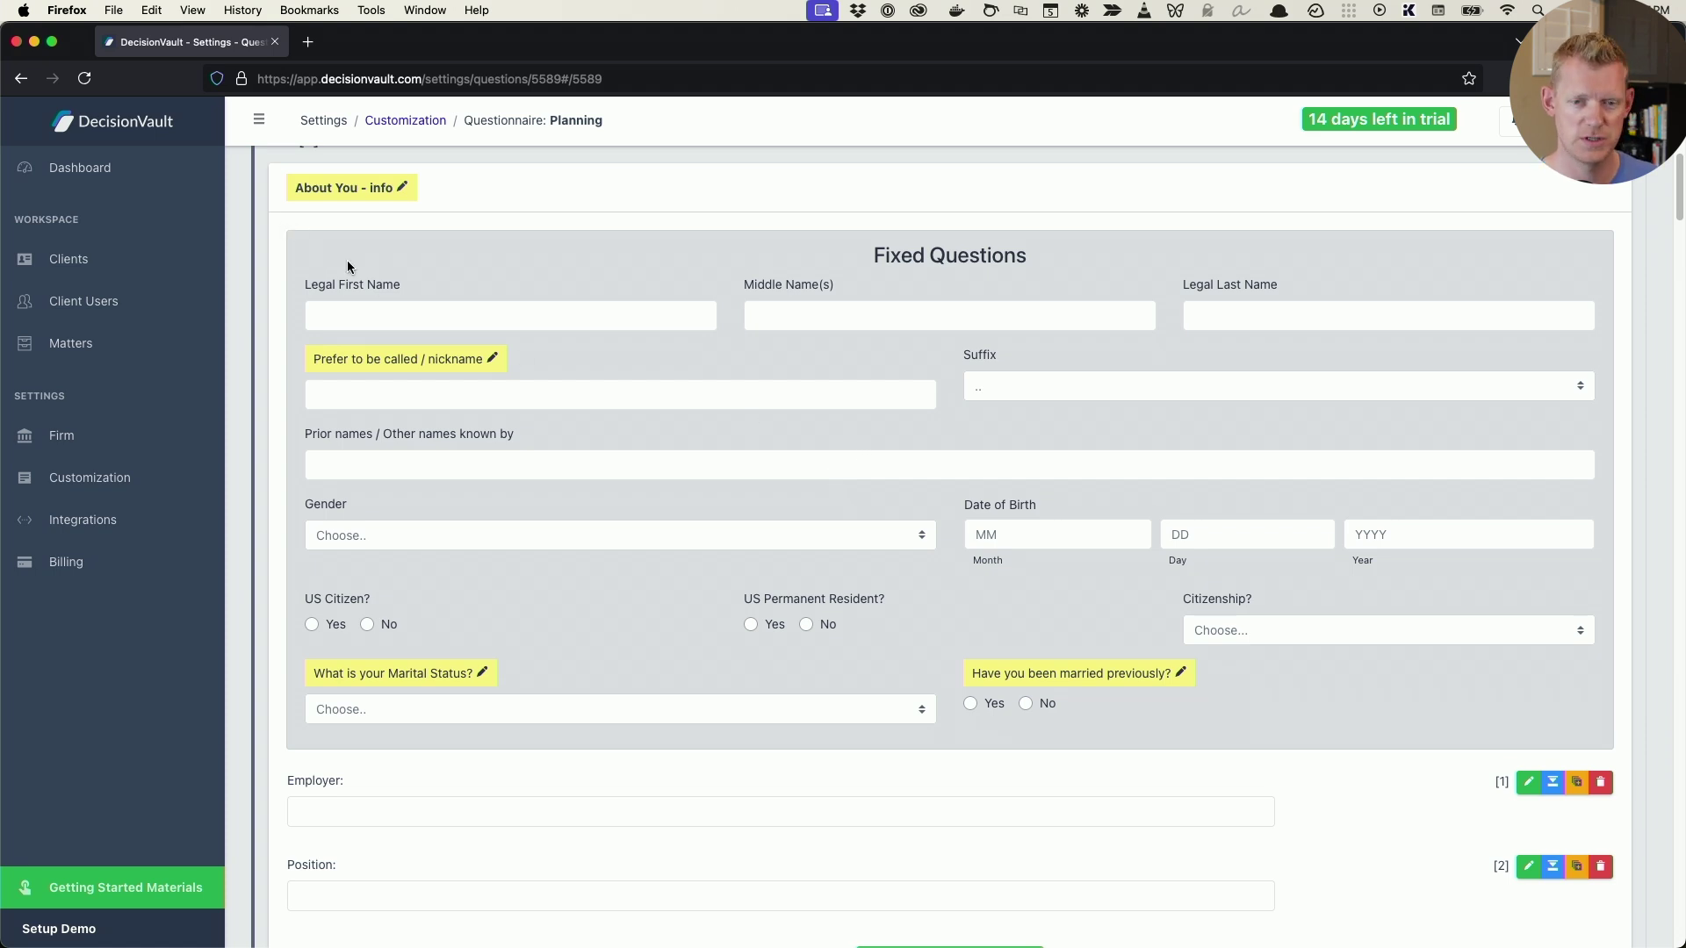
pyautogui.click(553, 702)
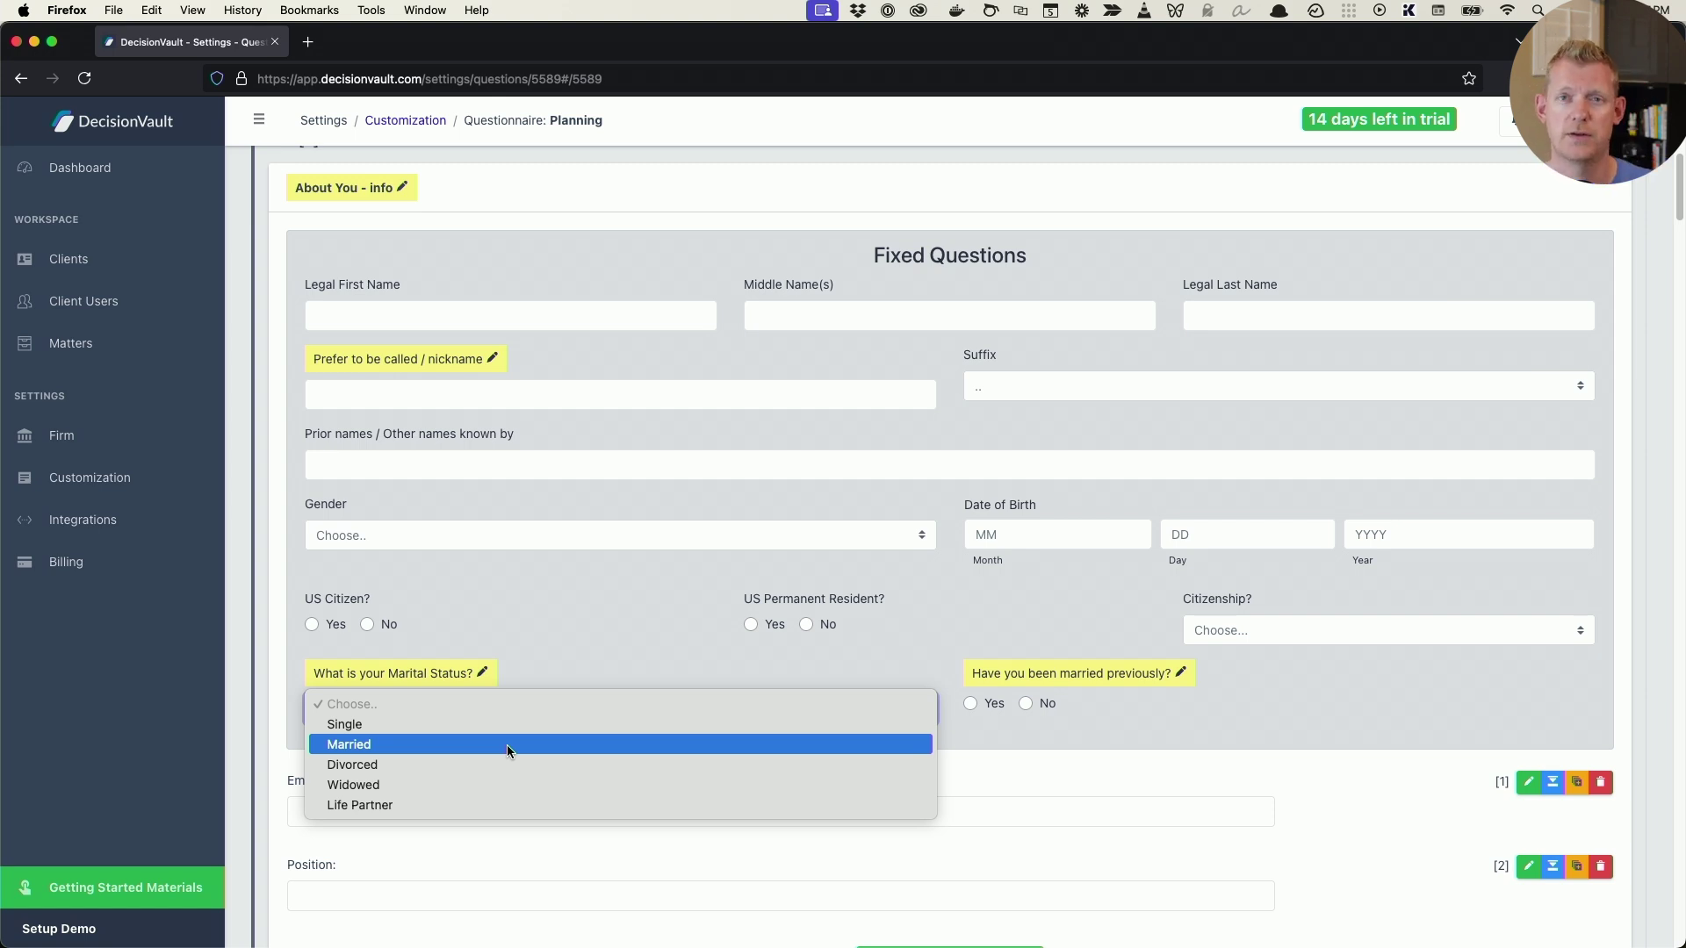
pyautogui.click(1180, 767)
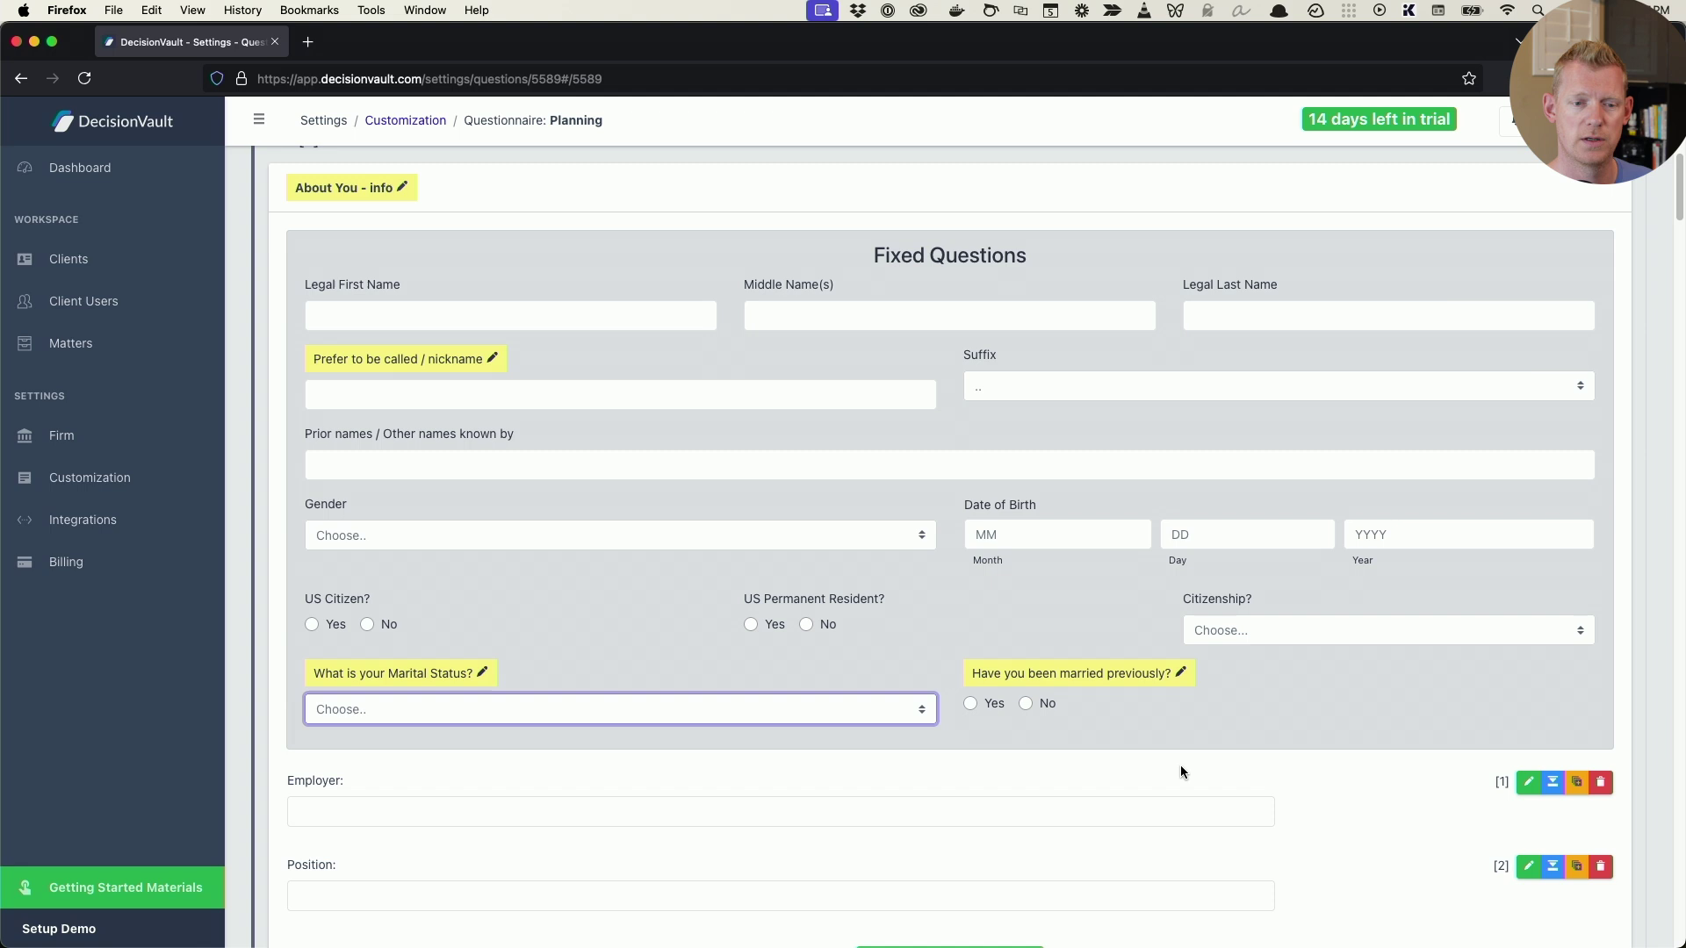
pyautogui.click(895, 713)
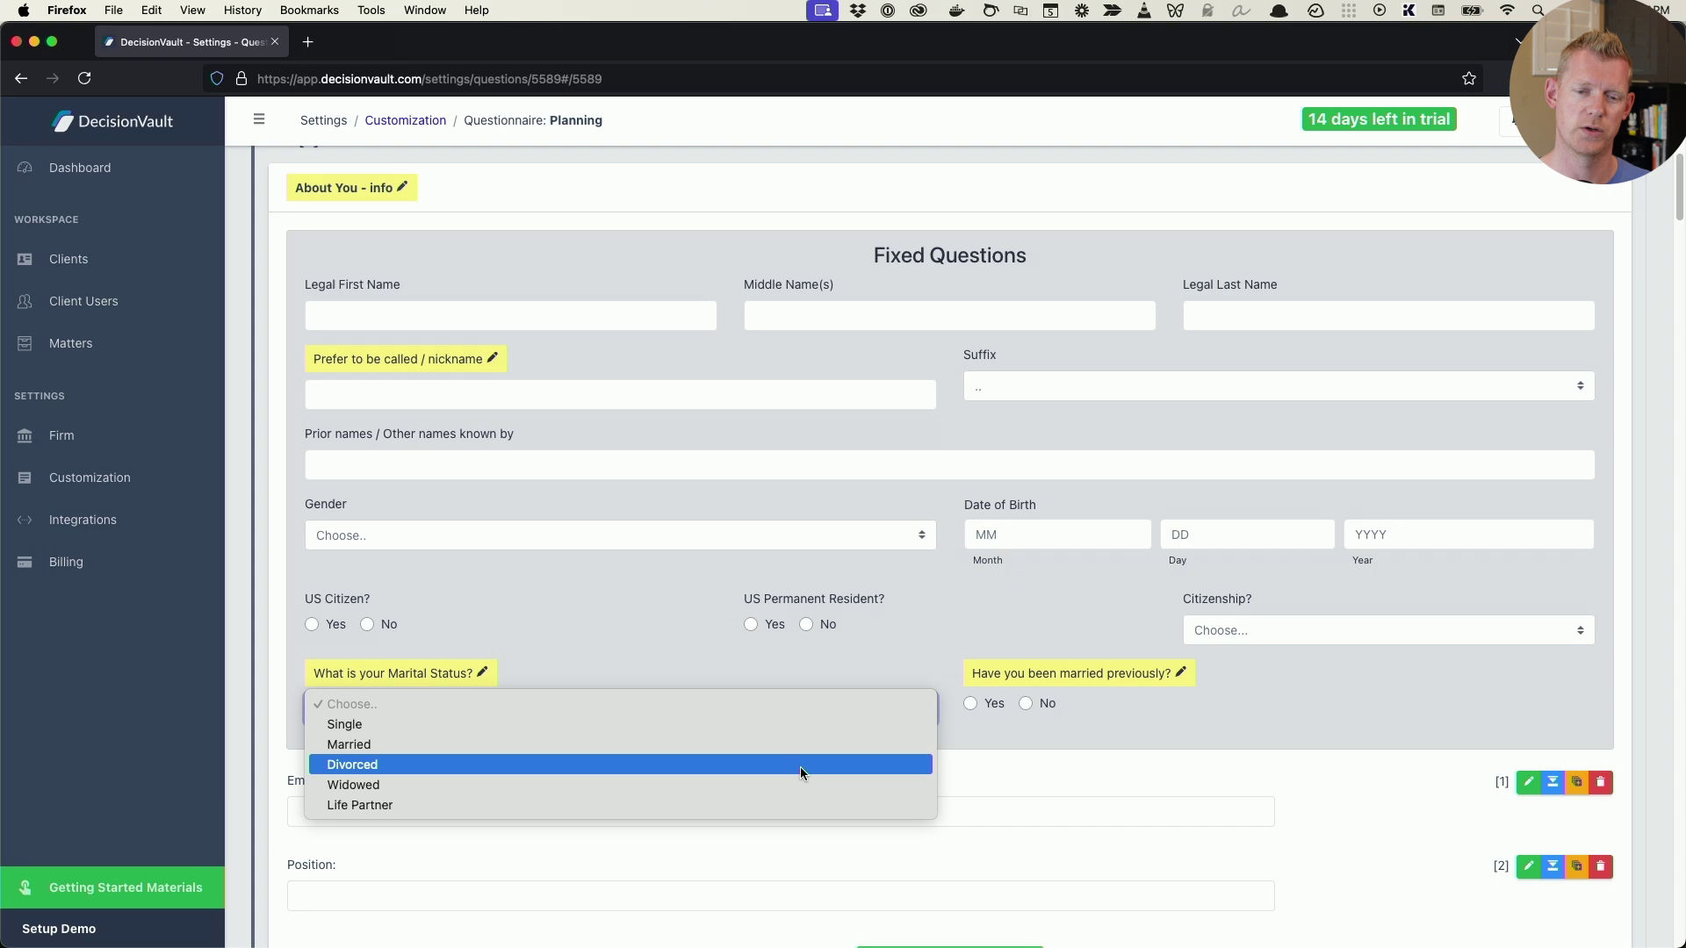
pyautogui.click(1047, 788)
# - Scroll the Planning questionnaire editor past Partner/Spouse Contact Info to Marital Details
pyautogui.scroll(-20, 1442, 720)
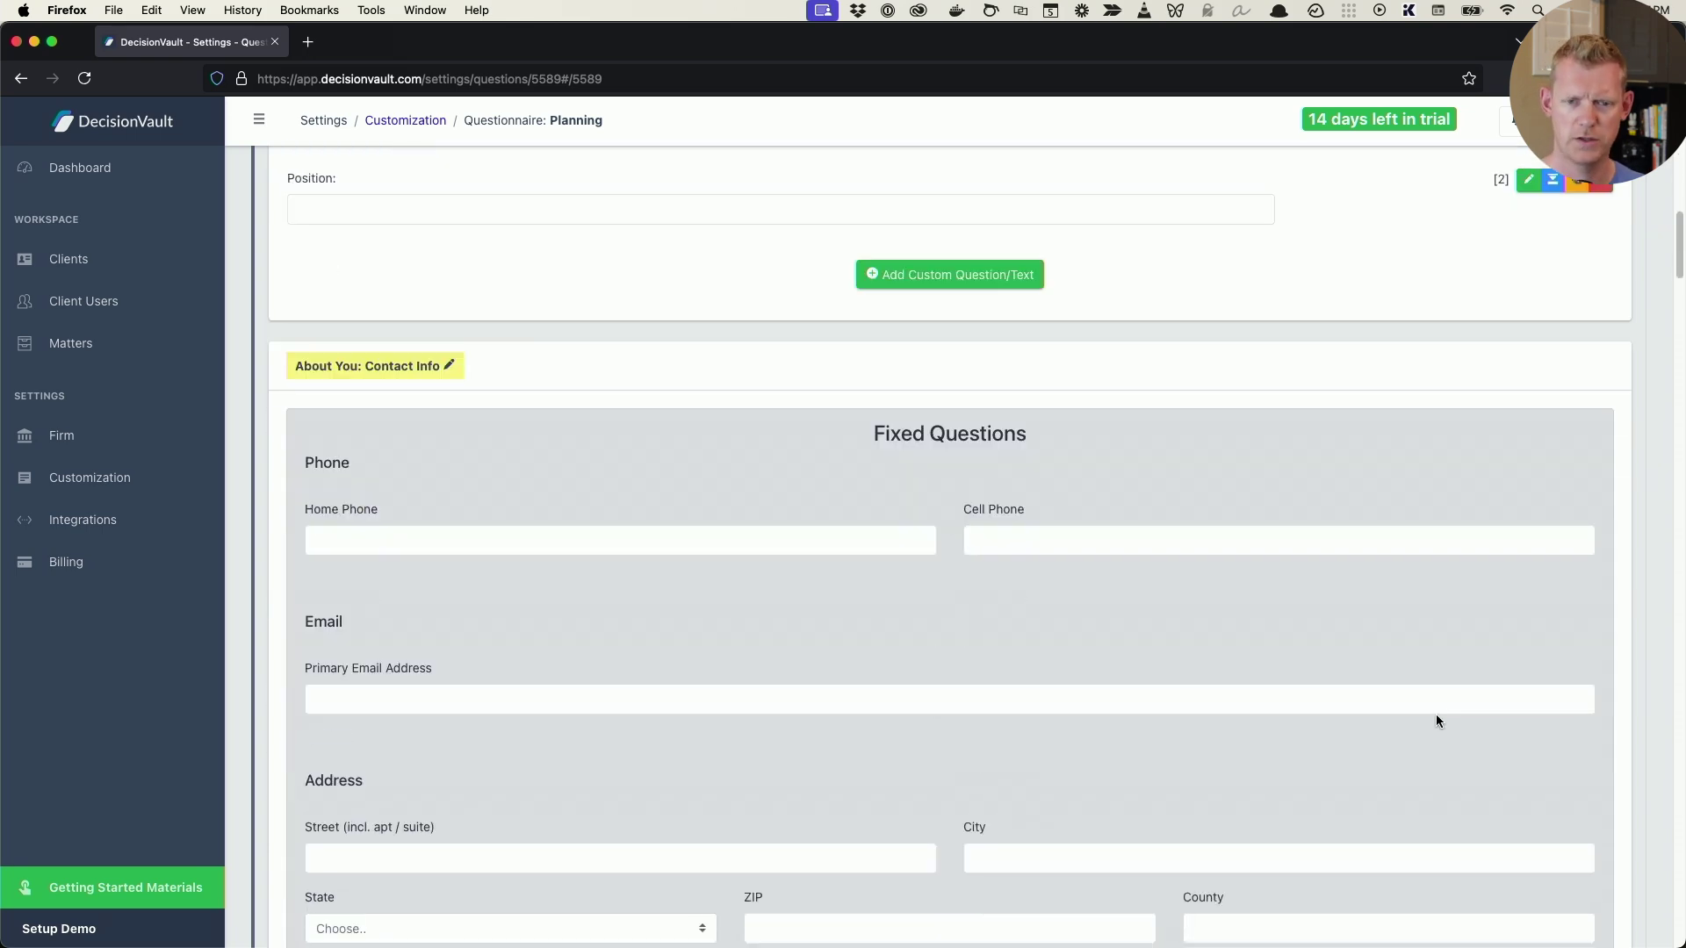
pyautogui.scroll(3, 1432, 715)
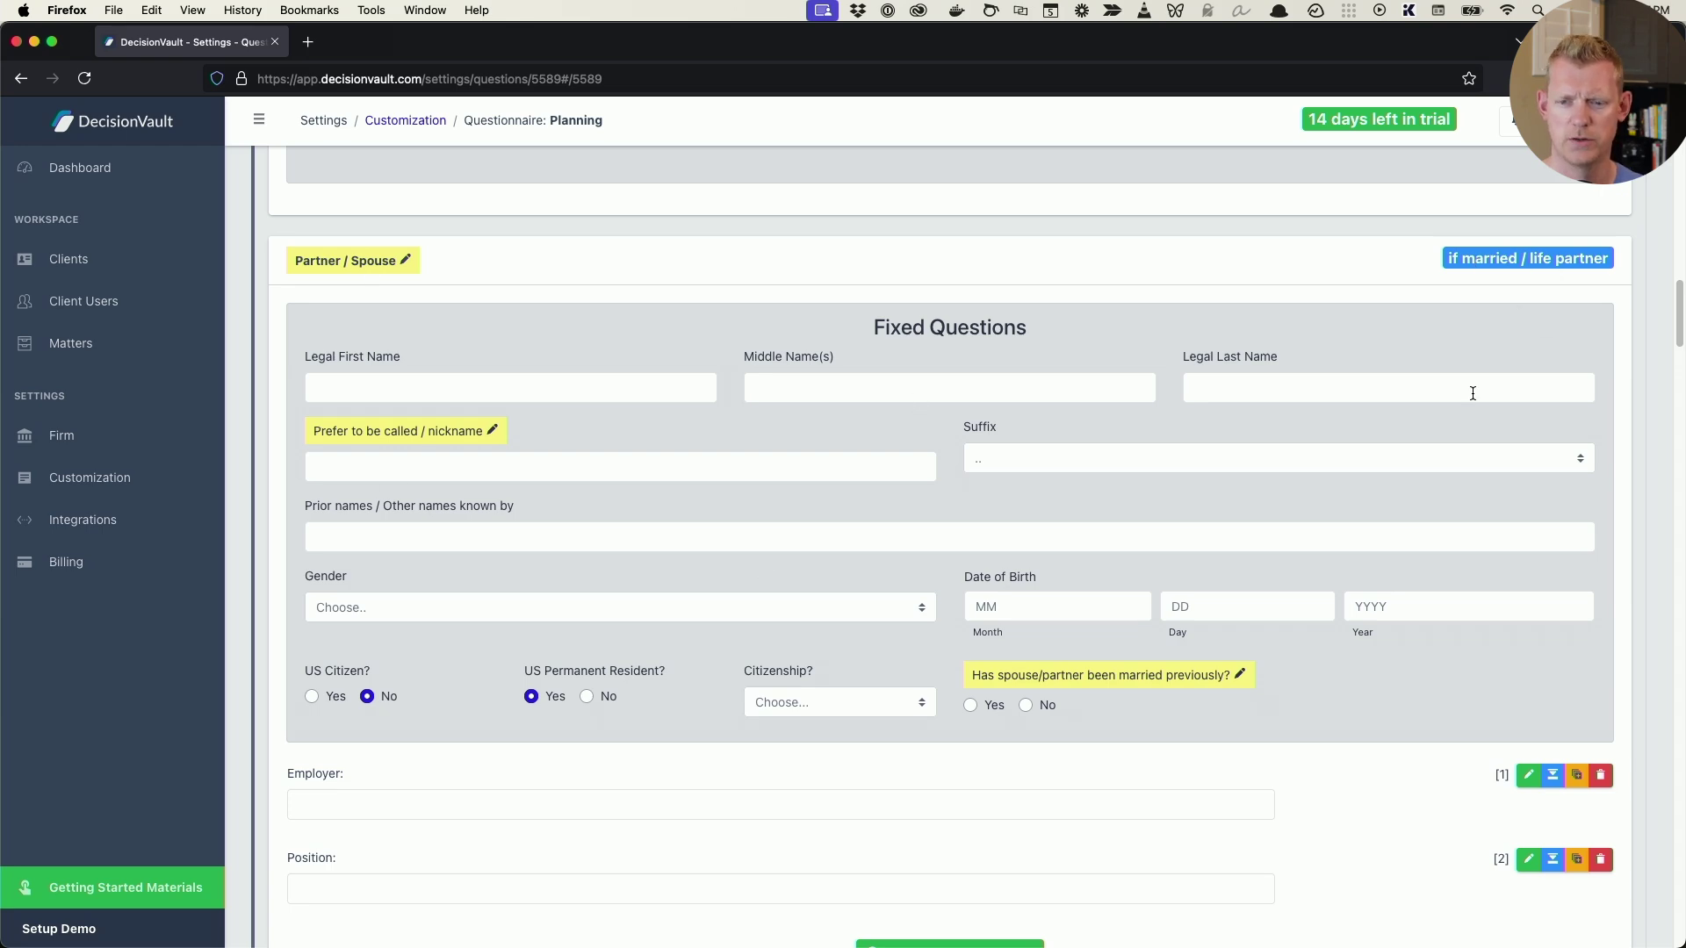
pyautogui.scroll(-10, 1449, 407)
pyautogui.scroll(-2, 1449, 412)
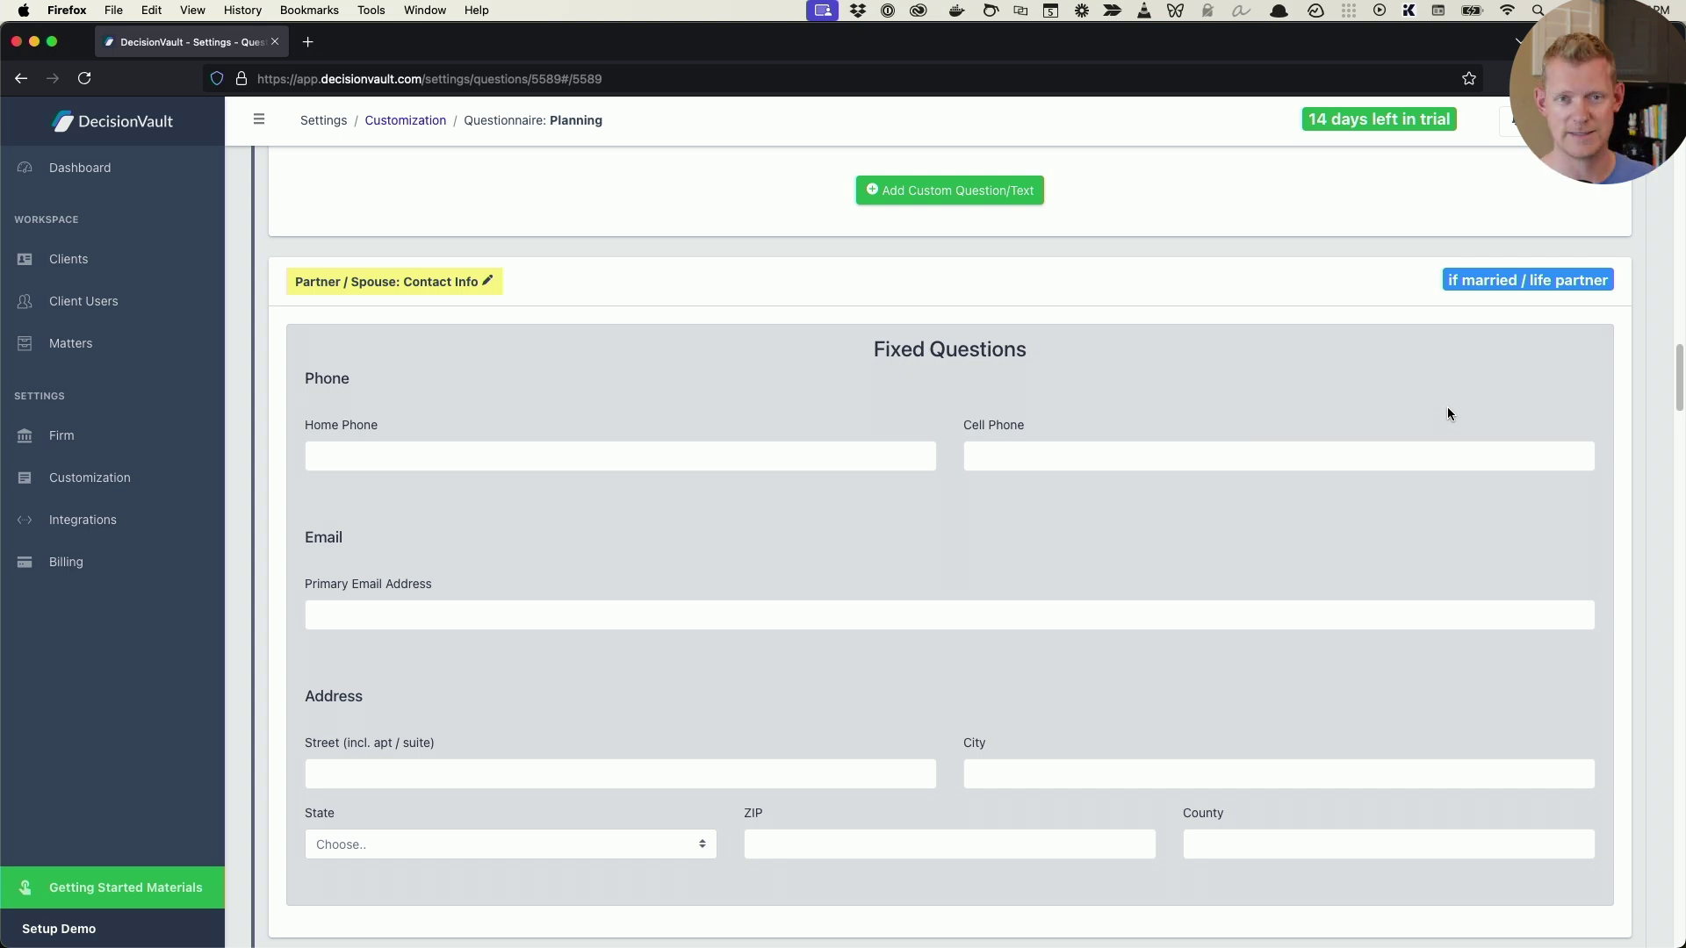
pyautogui.scroll(-8, 1447, 407)
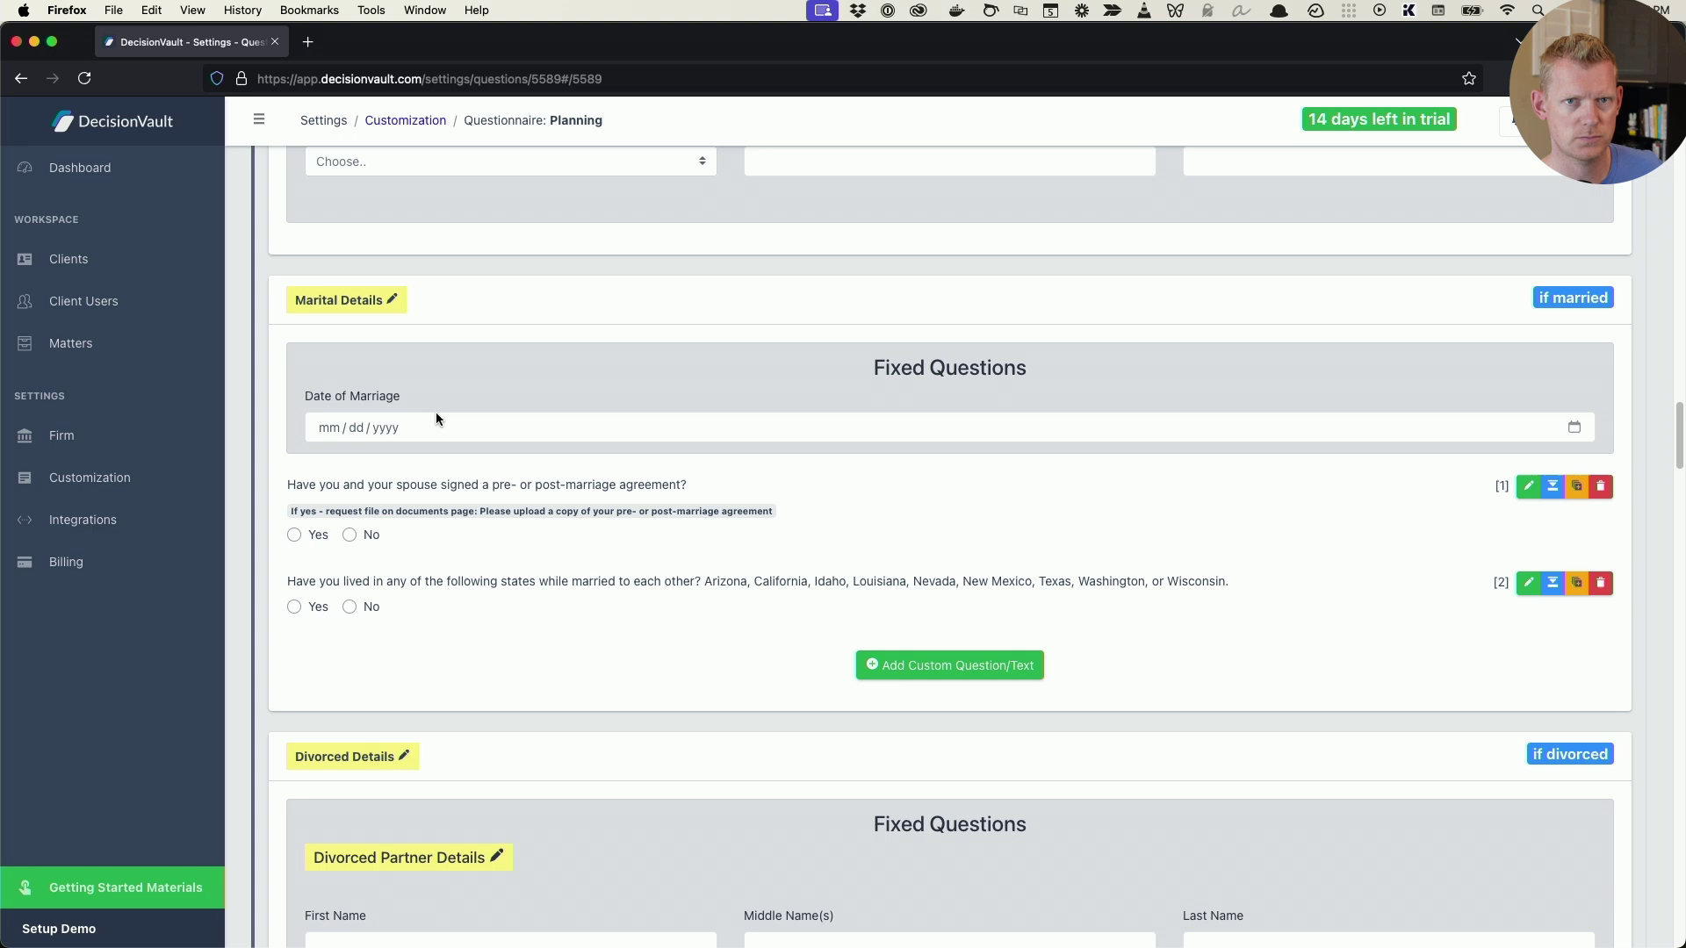
# - Open the marriage-agreement question's edit settings, then open Matters in a new tab
pyautogui.scroll(-1, 437, 418)
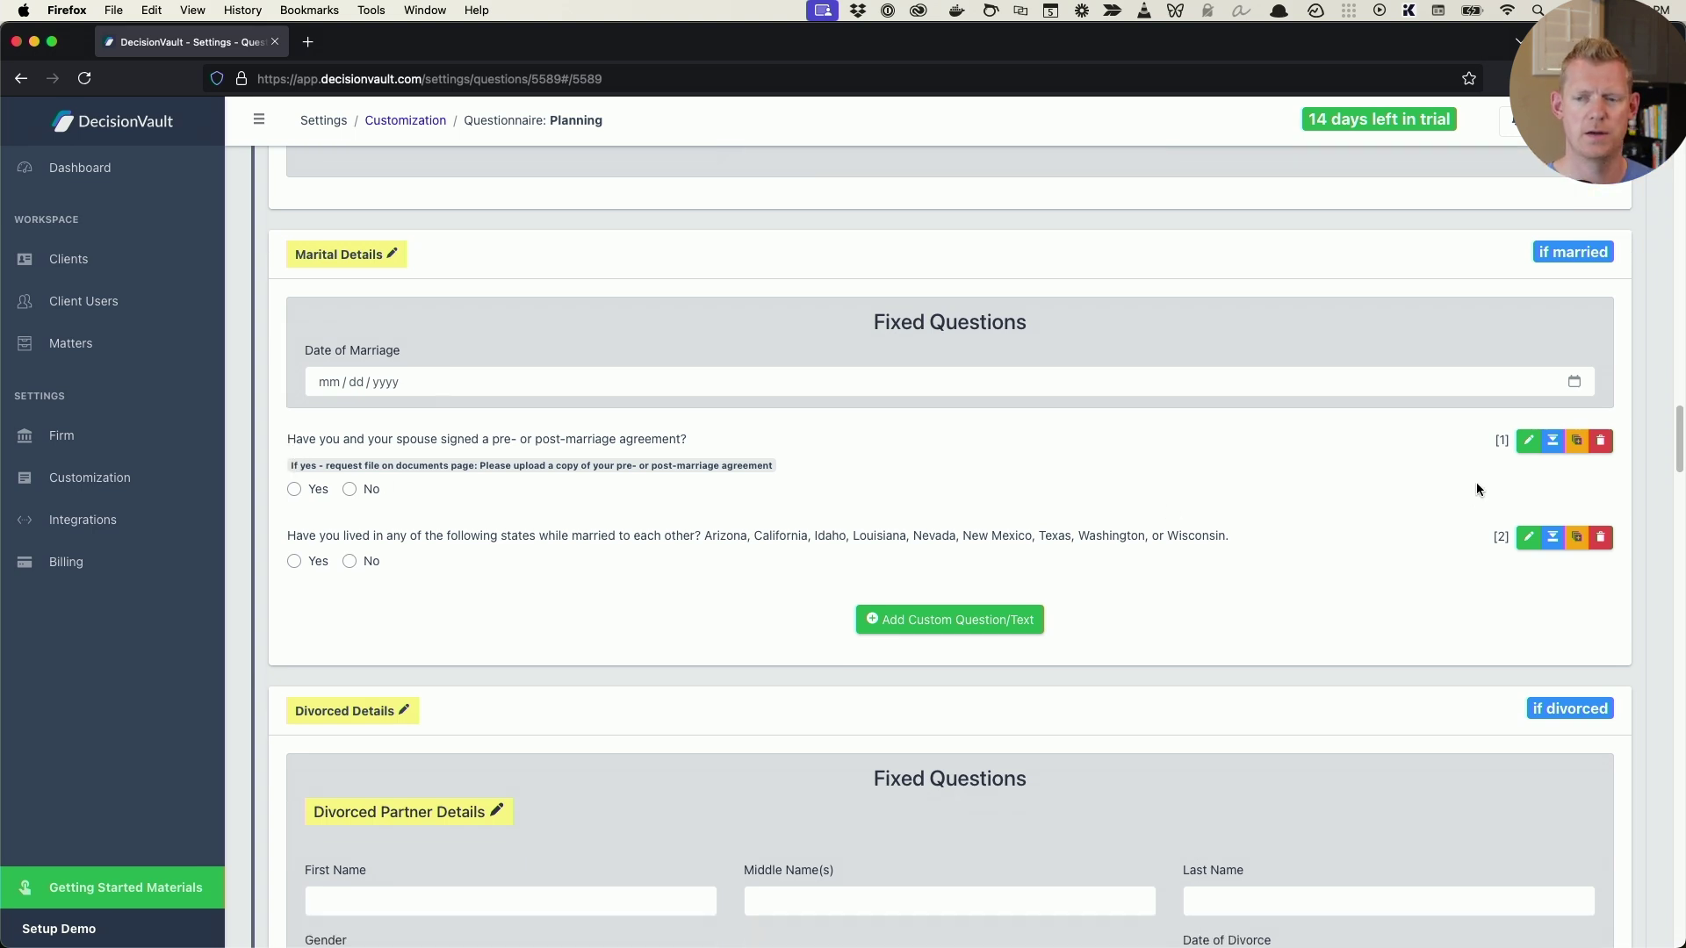
pyautogui.click(1527, 440)
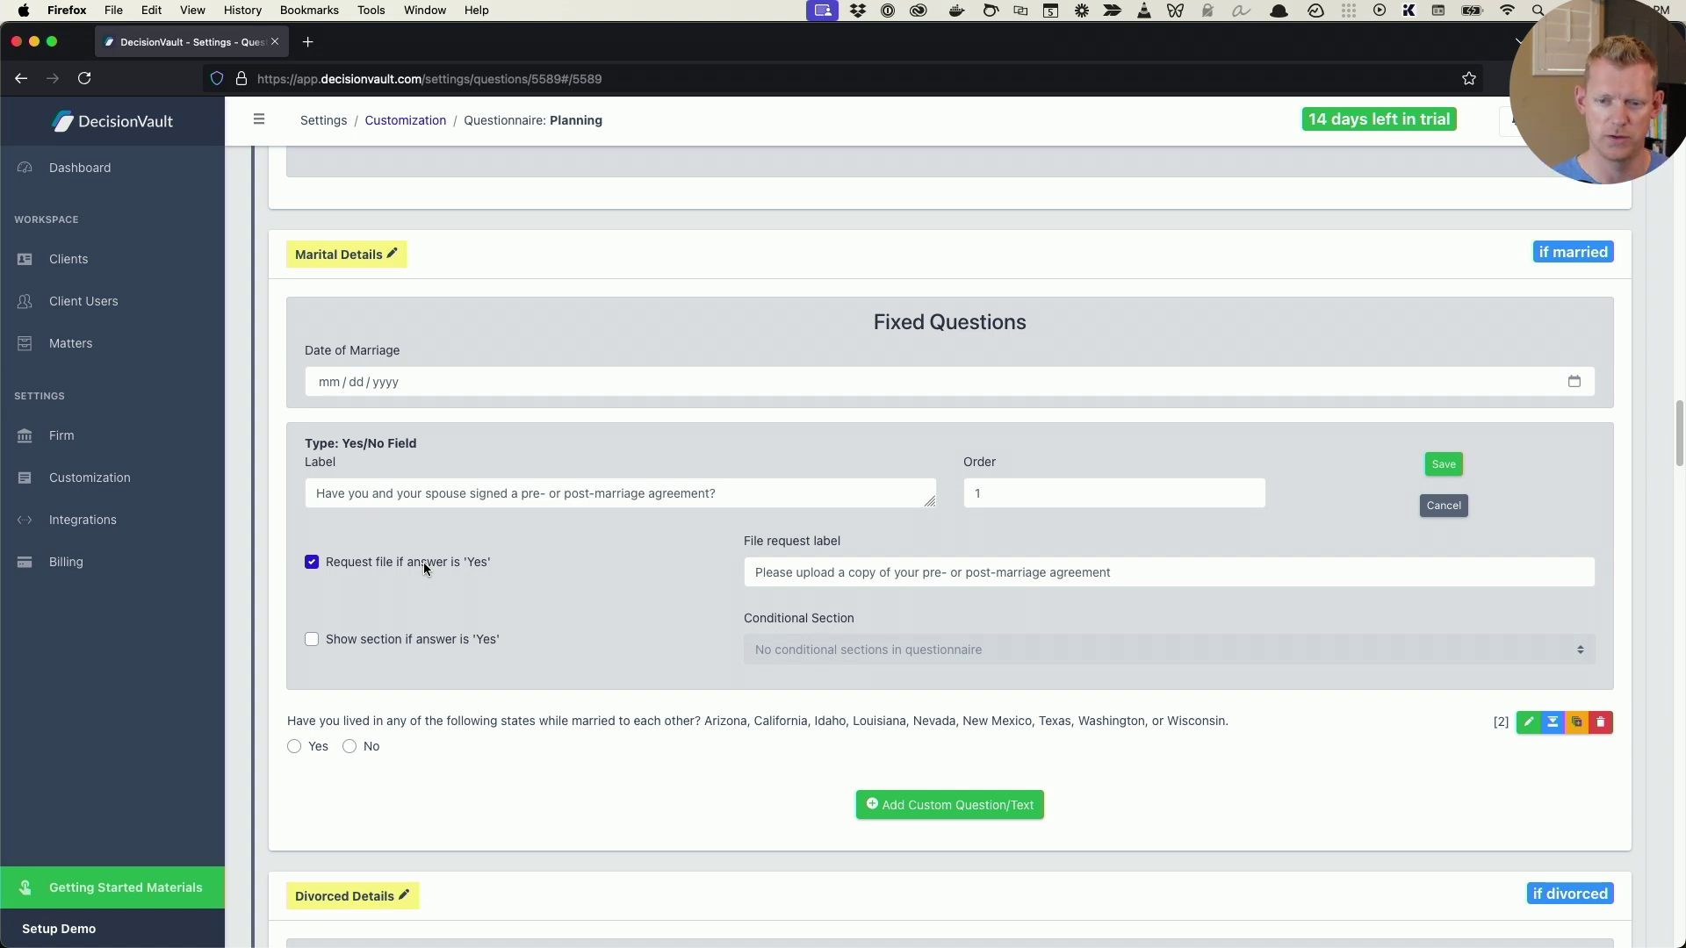
pyautogui.rightClick(110, 347)
pyautogui.click(145, 342)
# - Open the demo matter's client questionnaire and answer Yes to the government benefits question
pyautogui.click(383, 43)
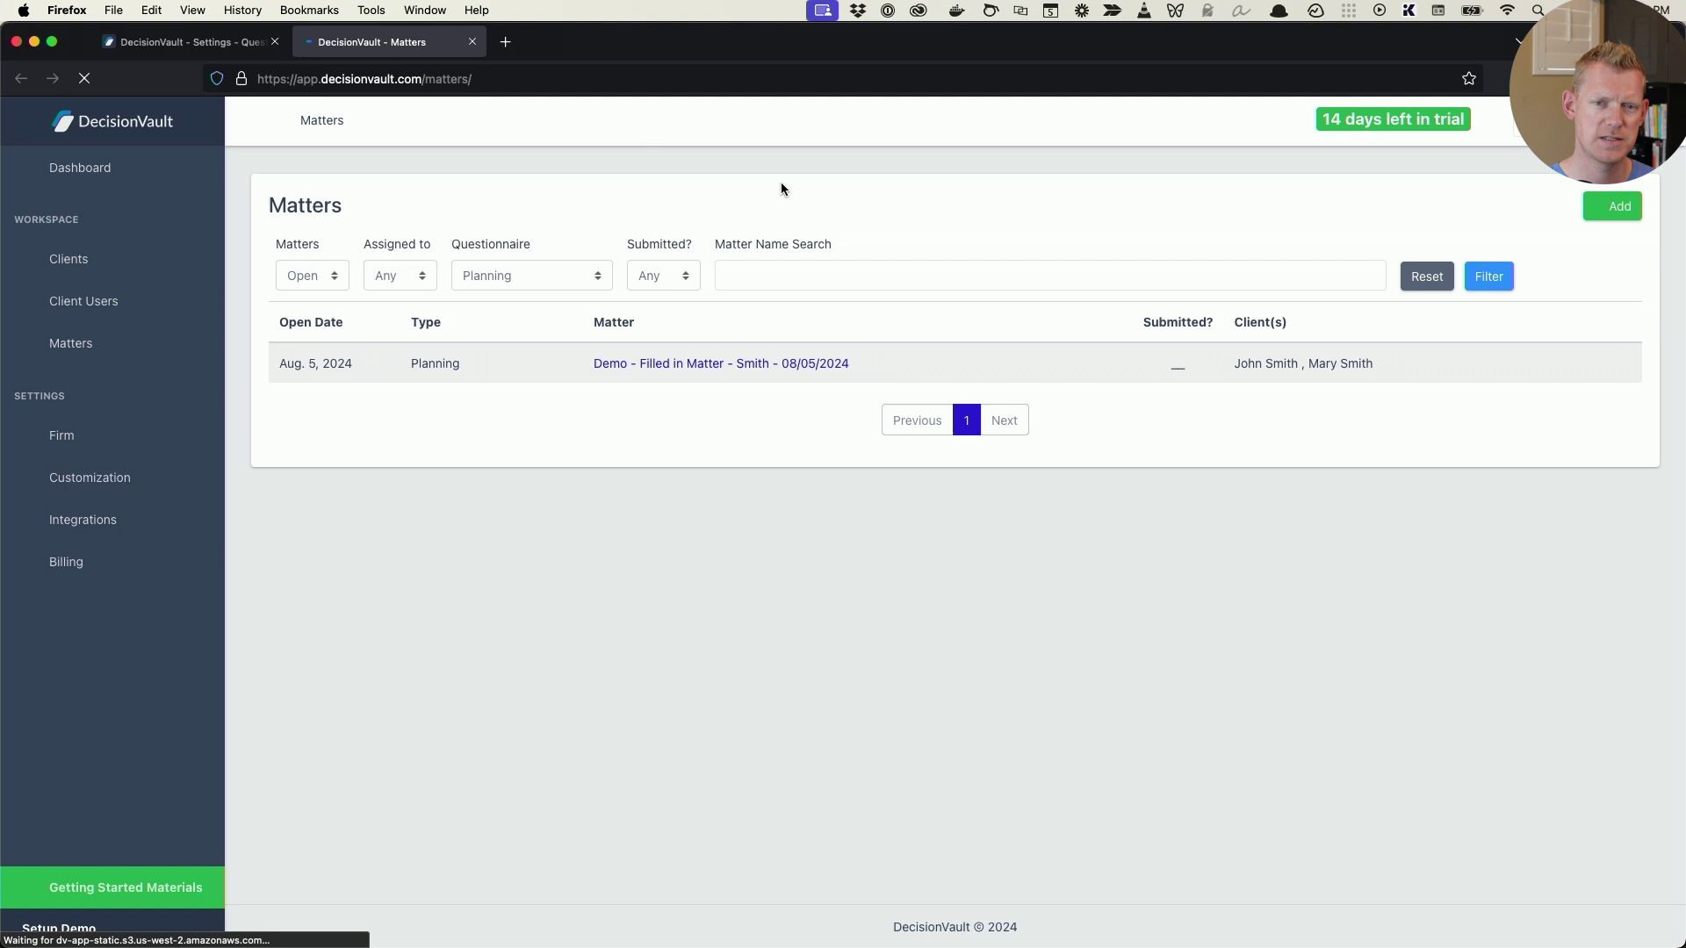
pyautogui.click(790, 364)
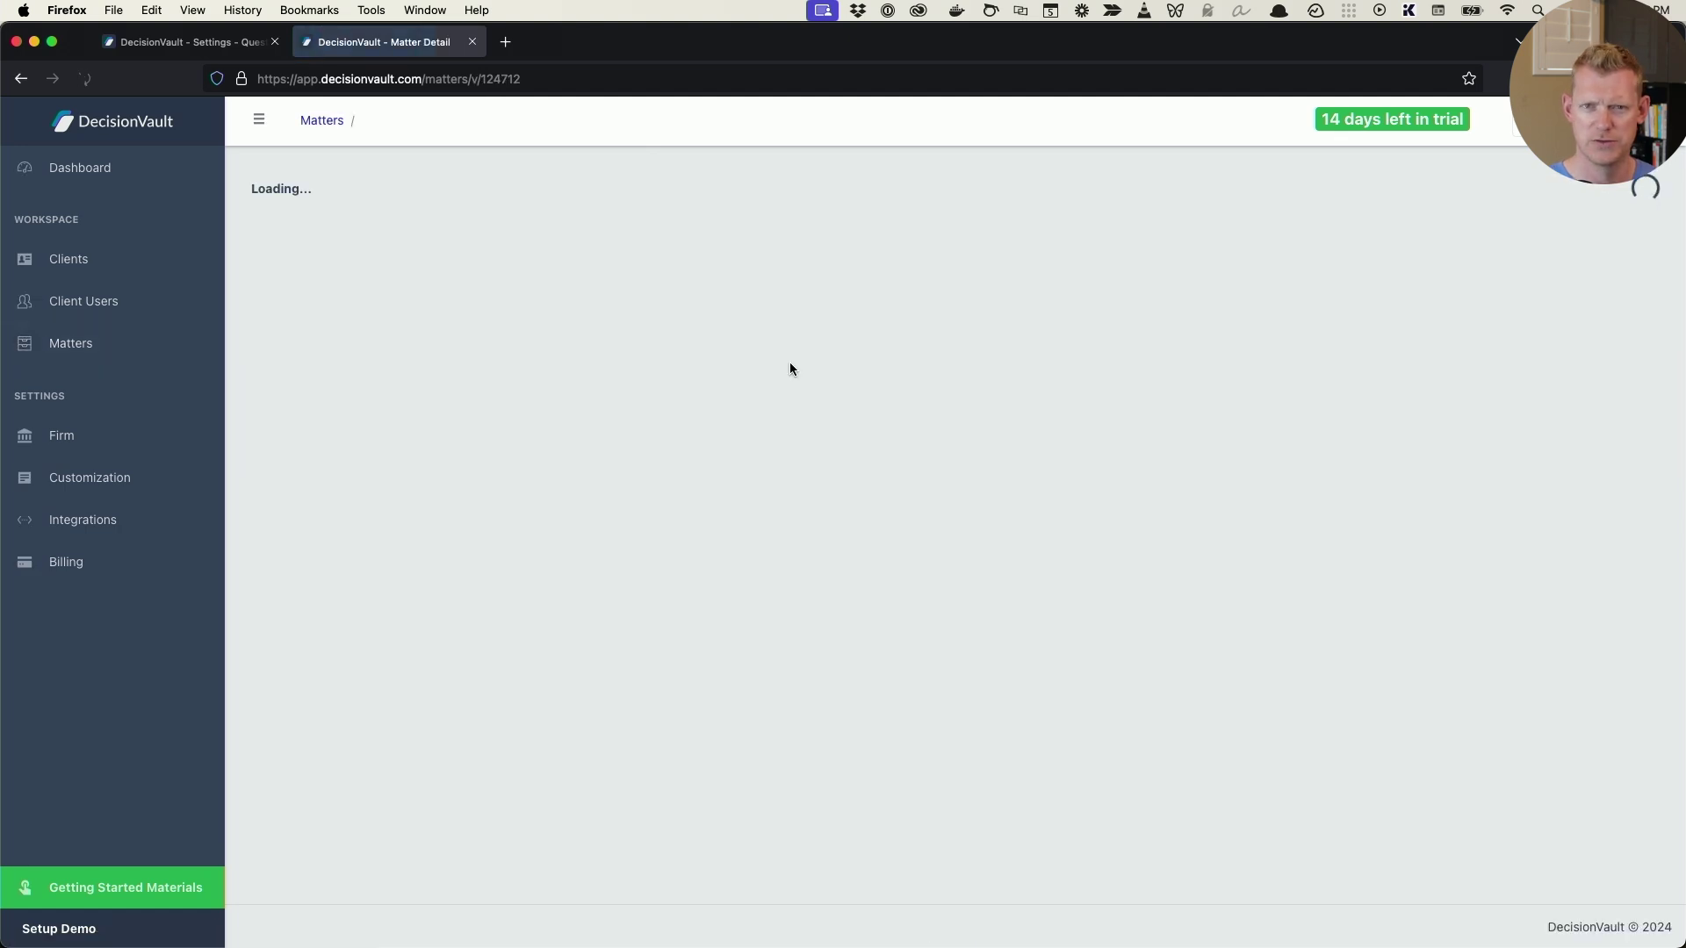
pyautogui.click(1565, 195)
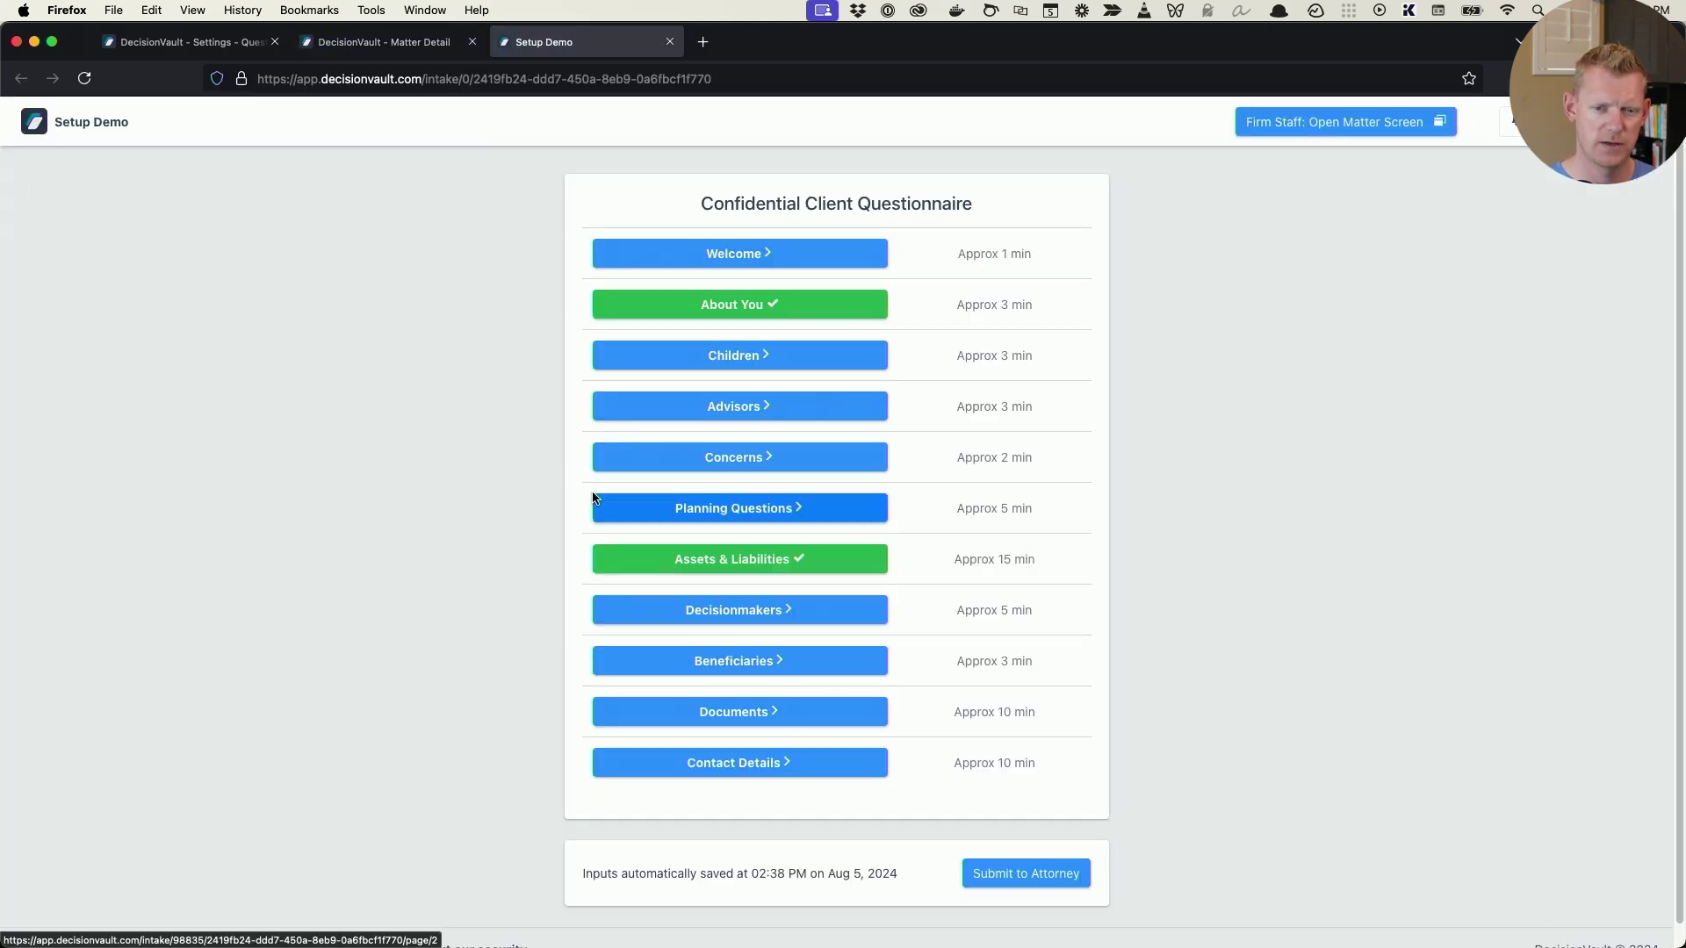
pyautogui.click(718, 506)
pyautogui.click(365, 578)
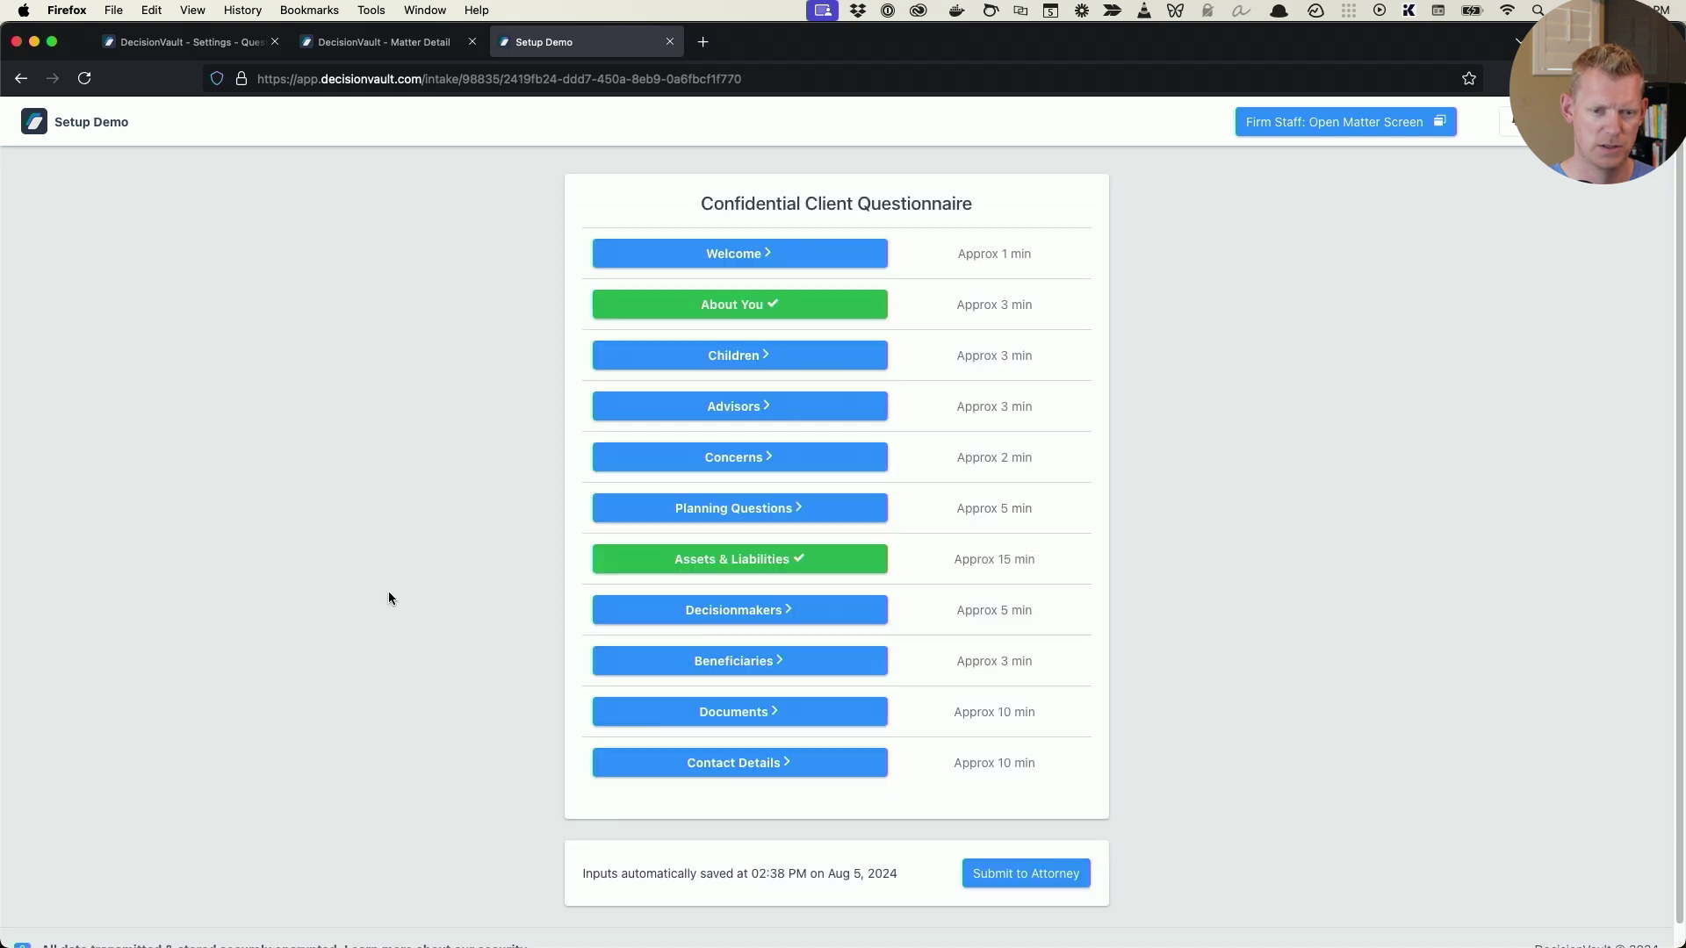
pyautogui.click(753, 713)
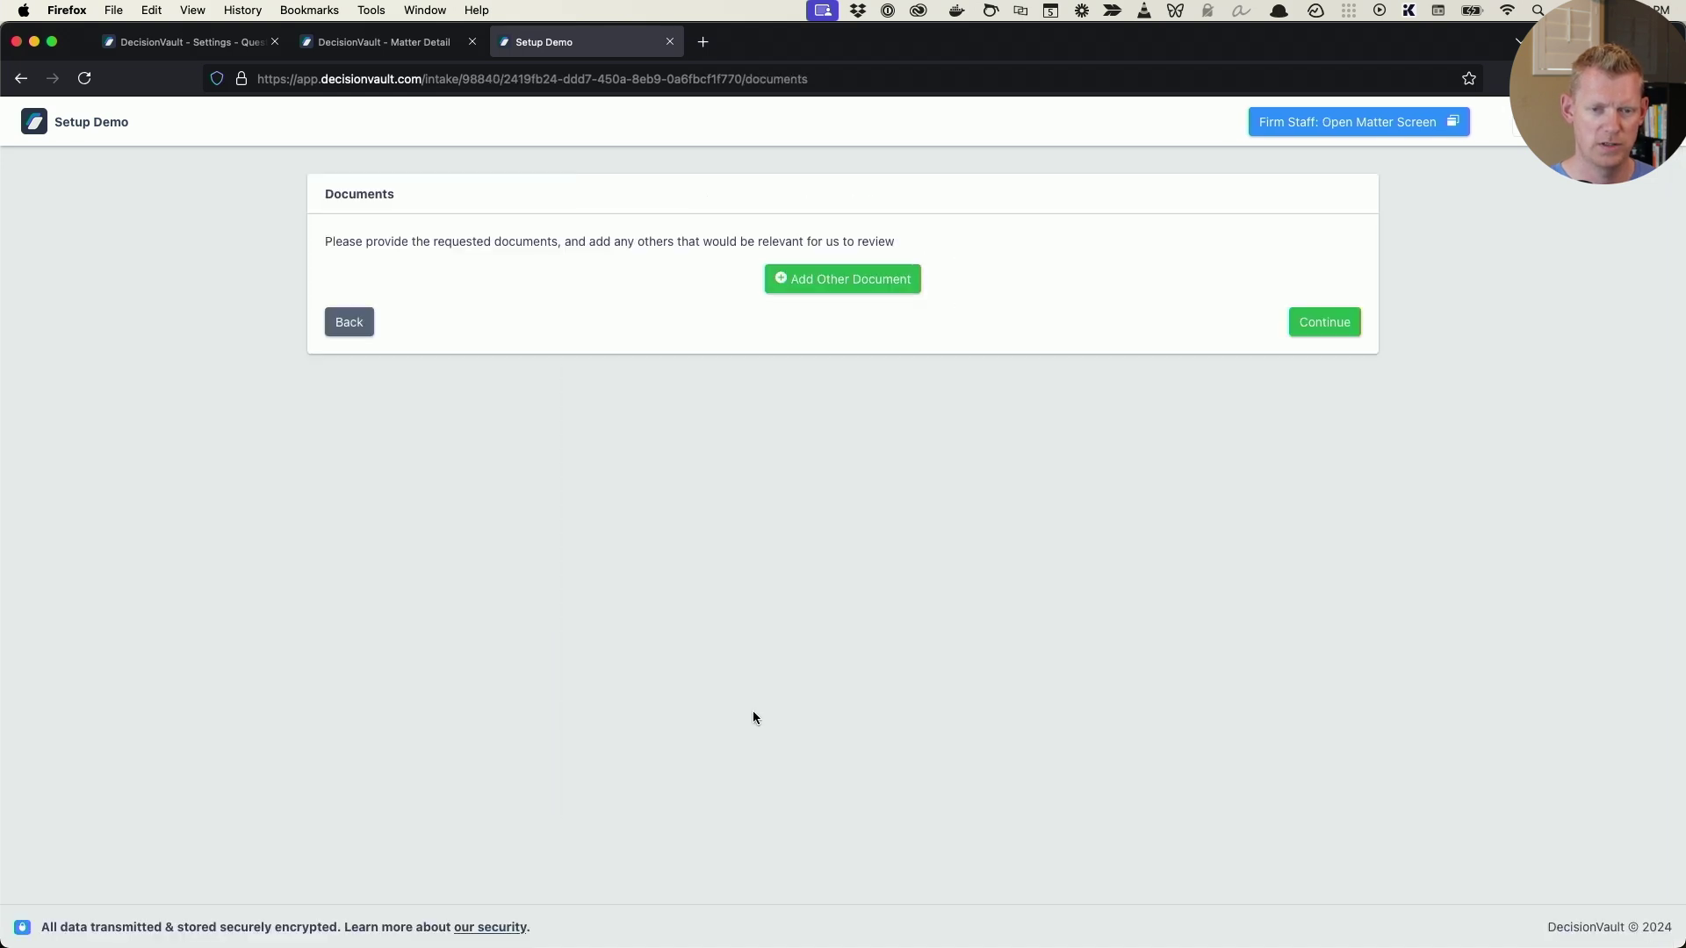
pyautogui.click(355, 321)
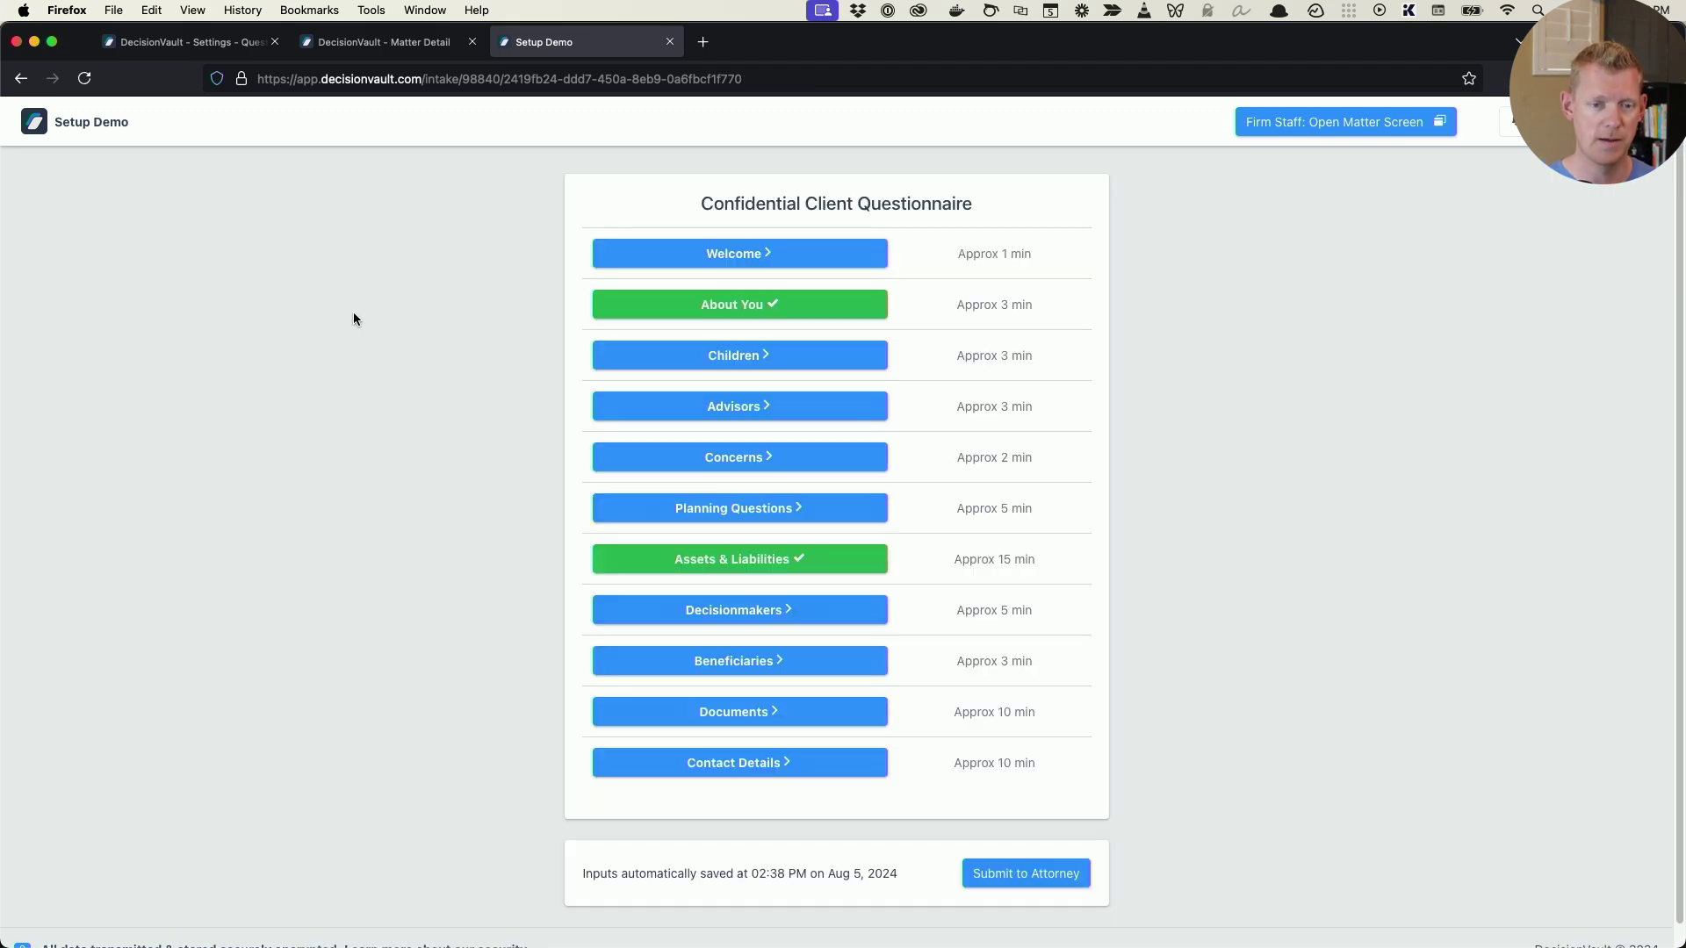
pyautogui.click(737, 502)
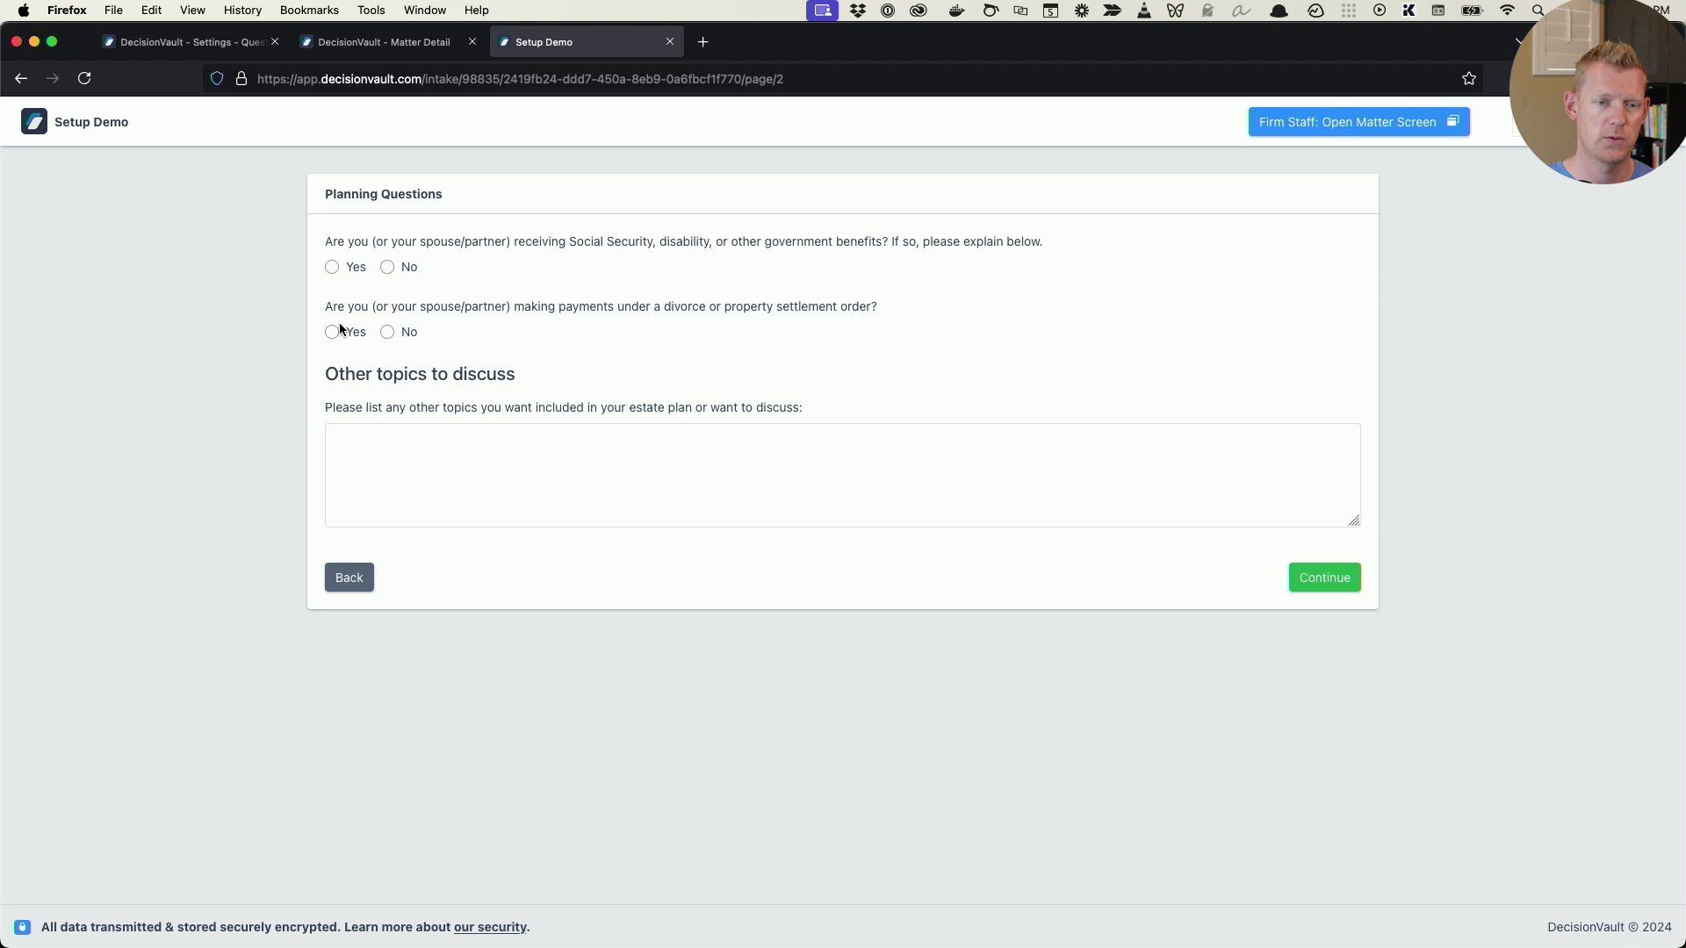
pyautogui.click(332, 267)
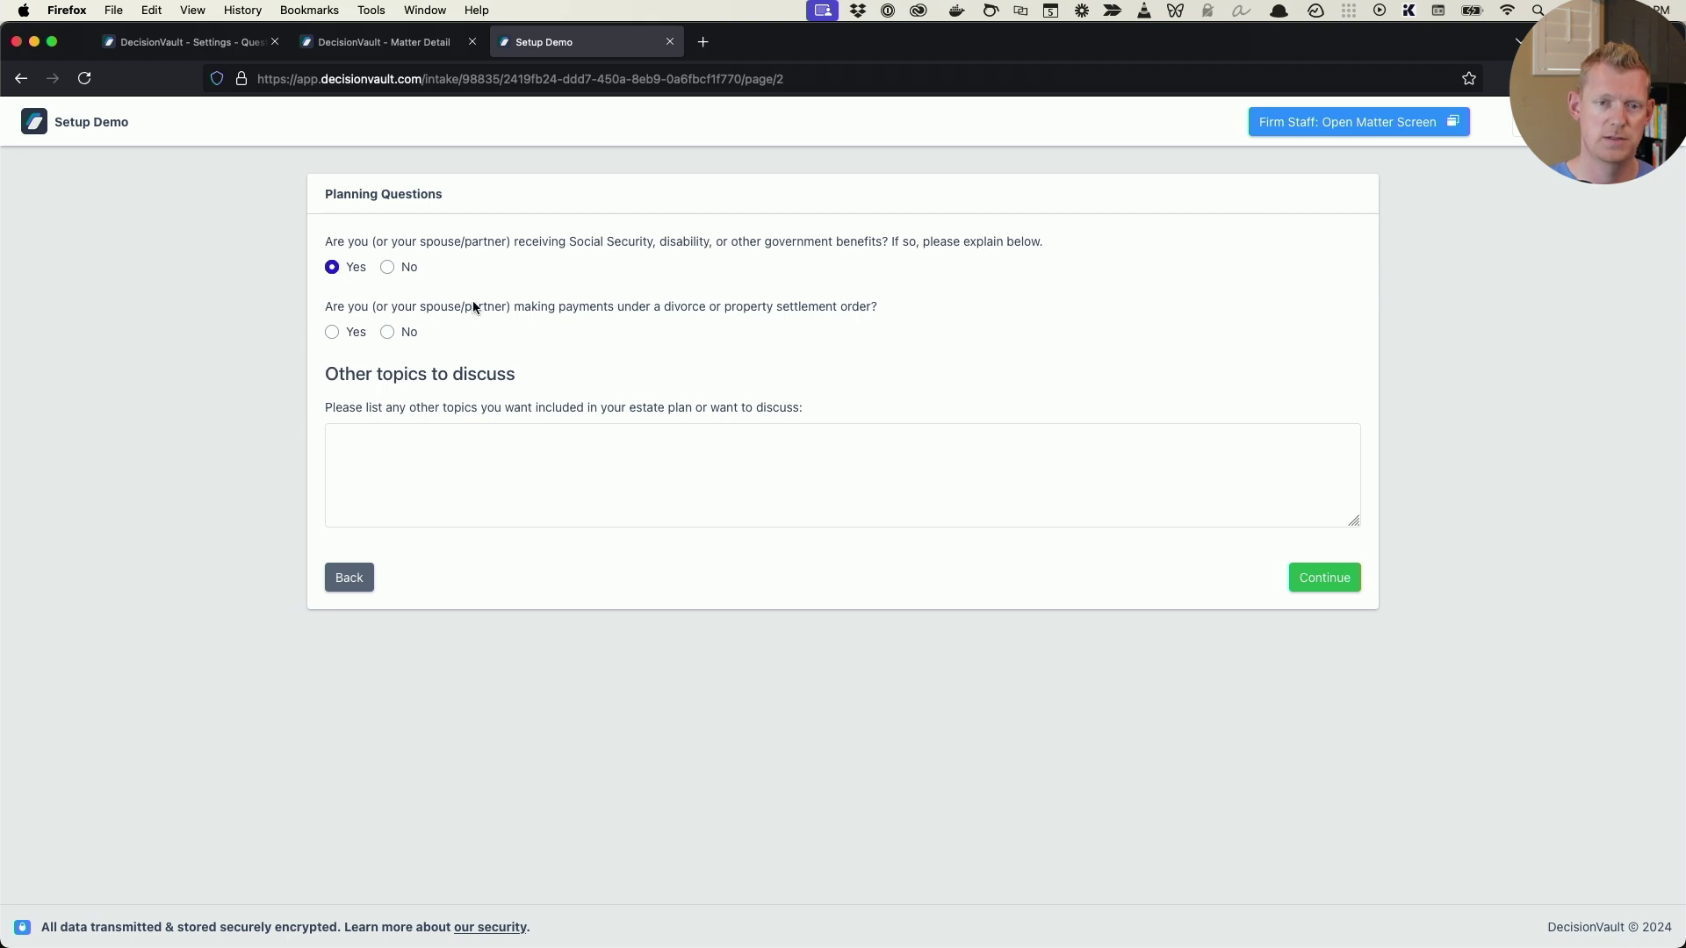
pyautogui.click(351, 578)
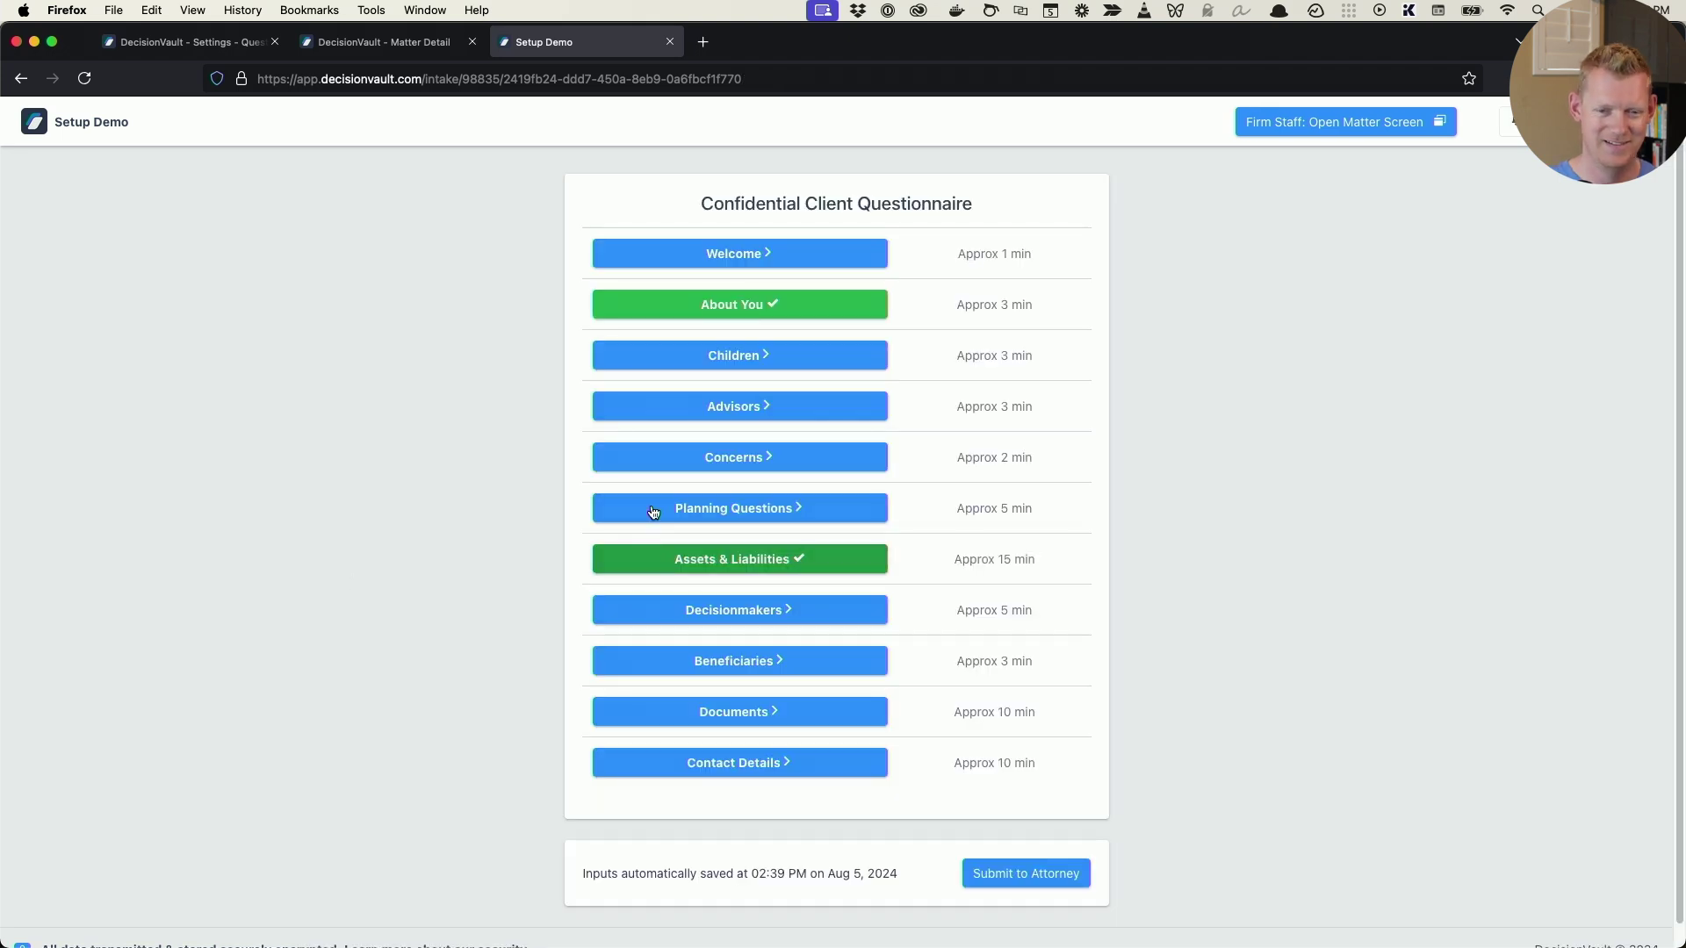
# - Answer Yes in Marital Details and check that Documents requests the agreement upload
pyautogui.click(742, 305)
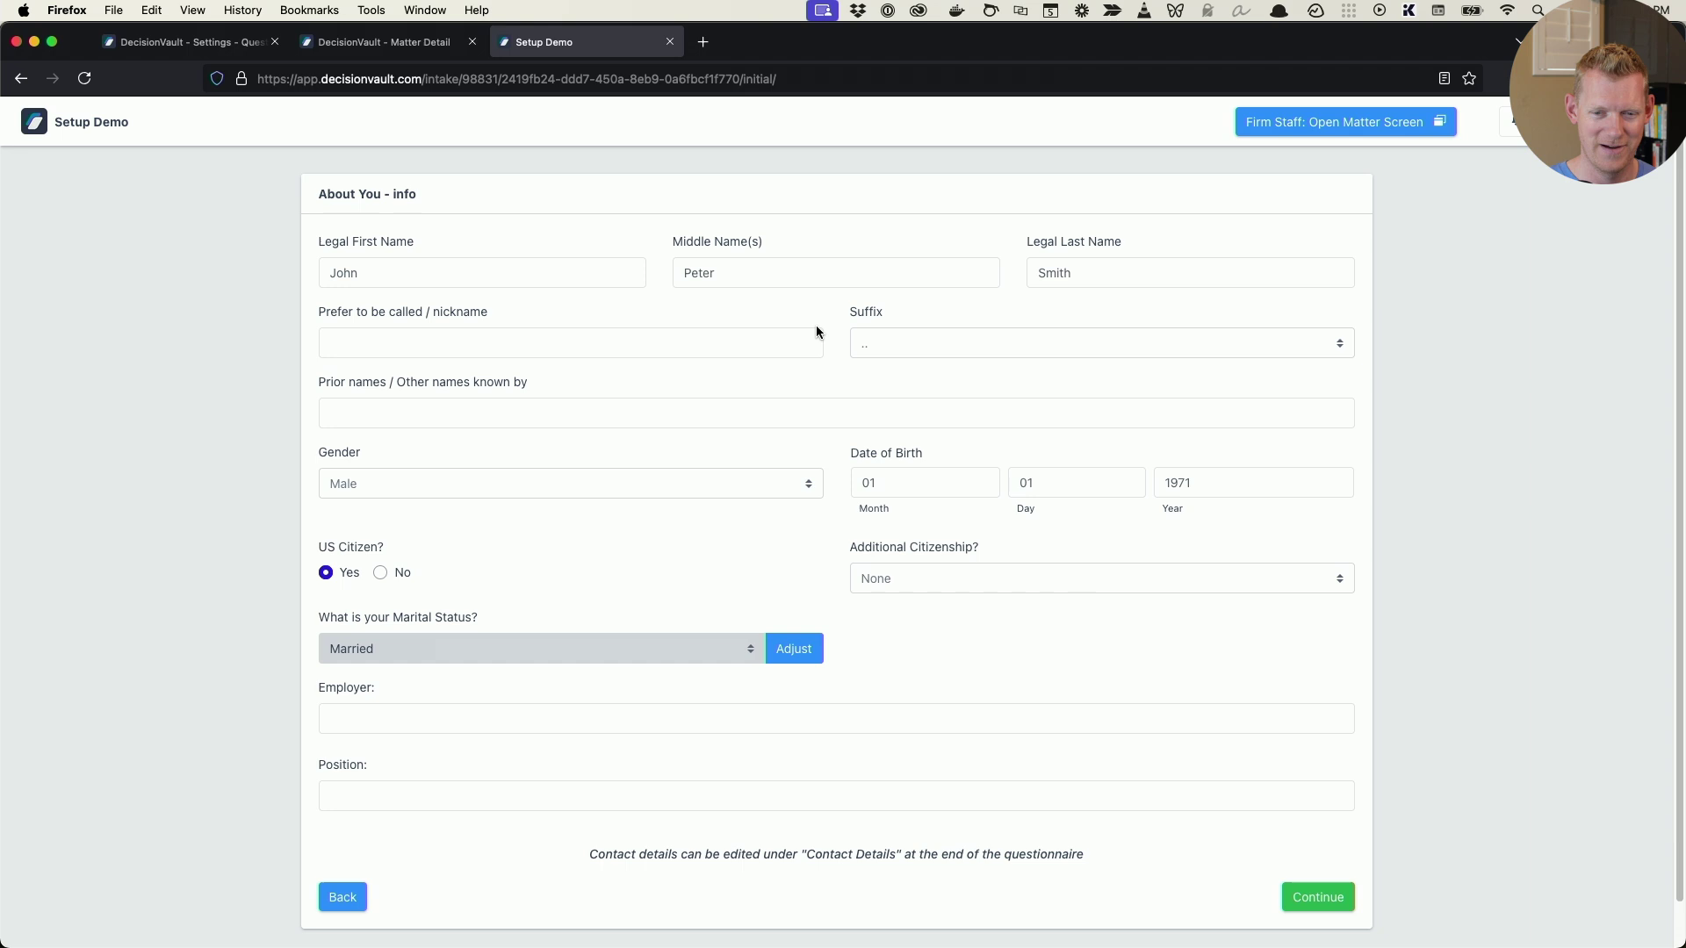
pyautogui.click(1318, 895)
pyautogui.click(1296, 828)
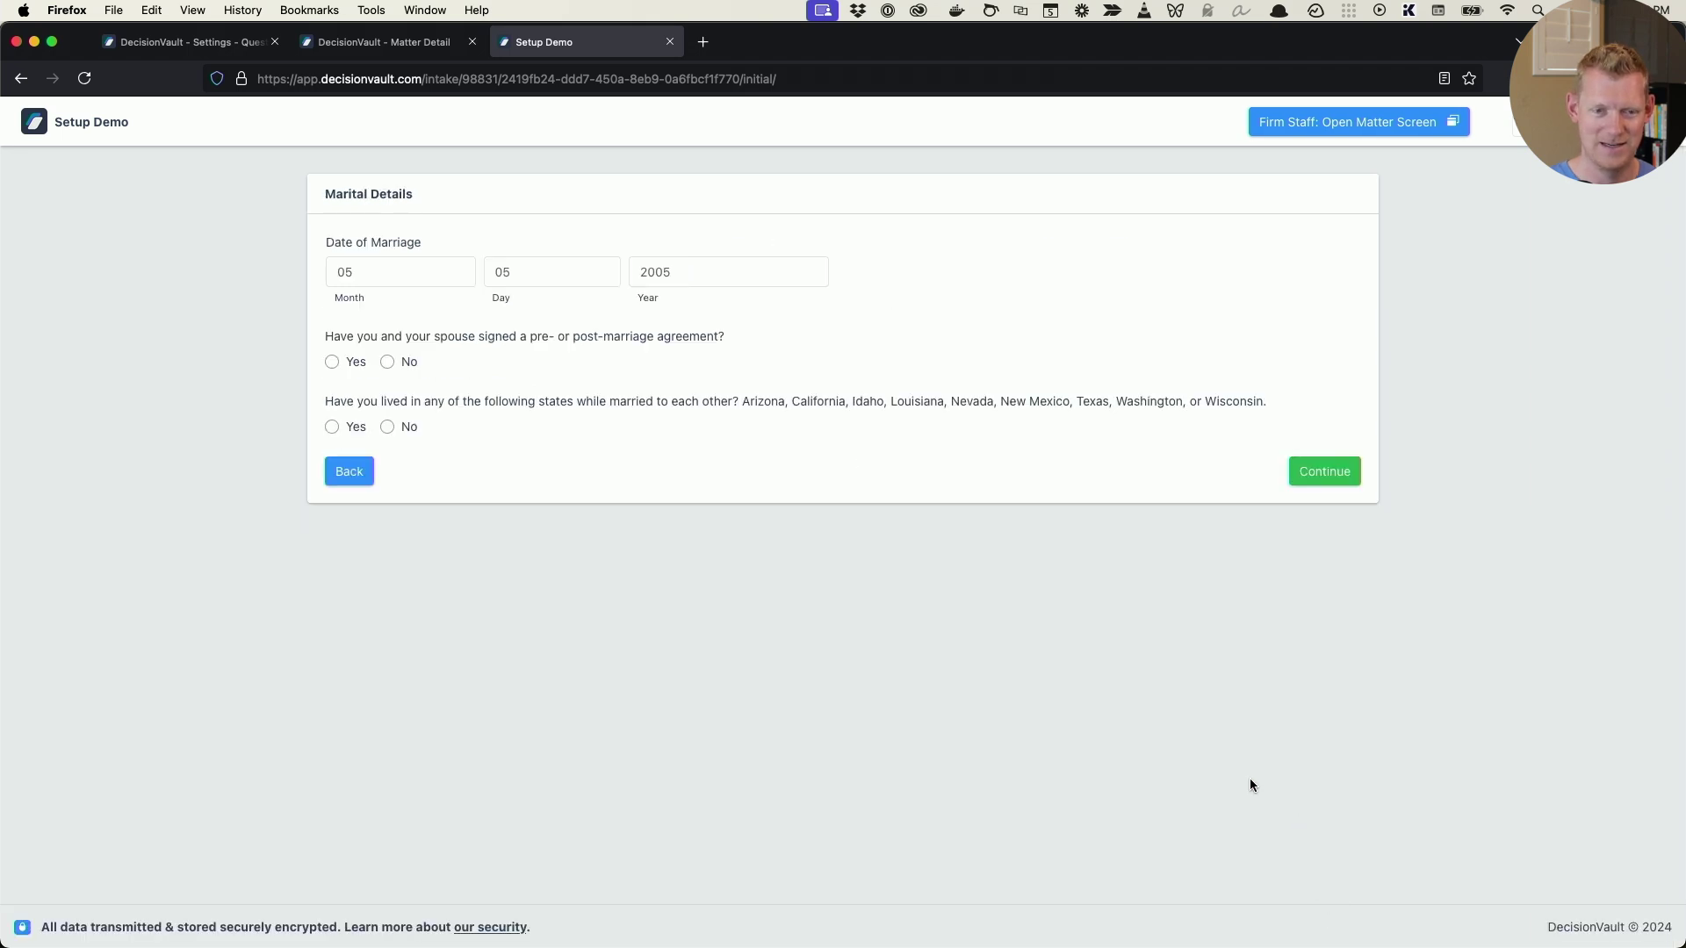
pyautogui.click(331, 425)
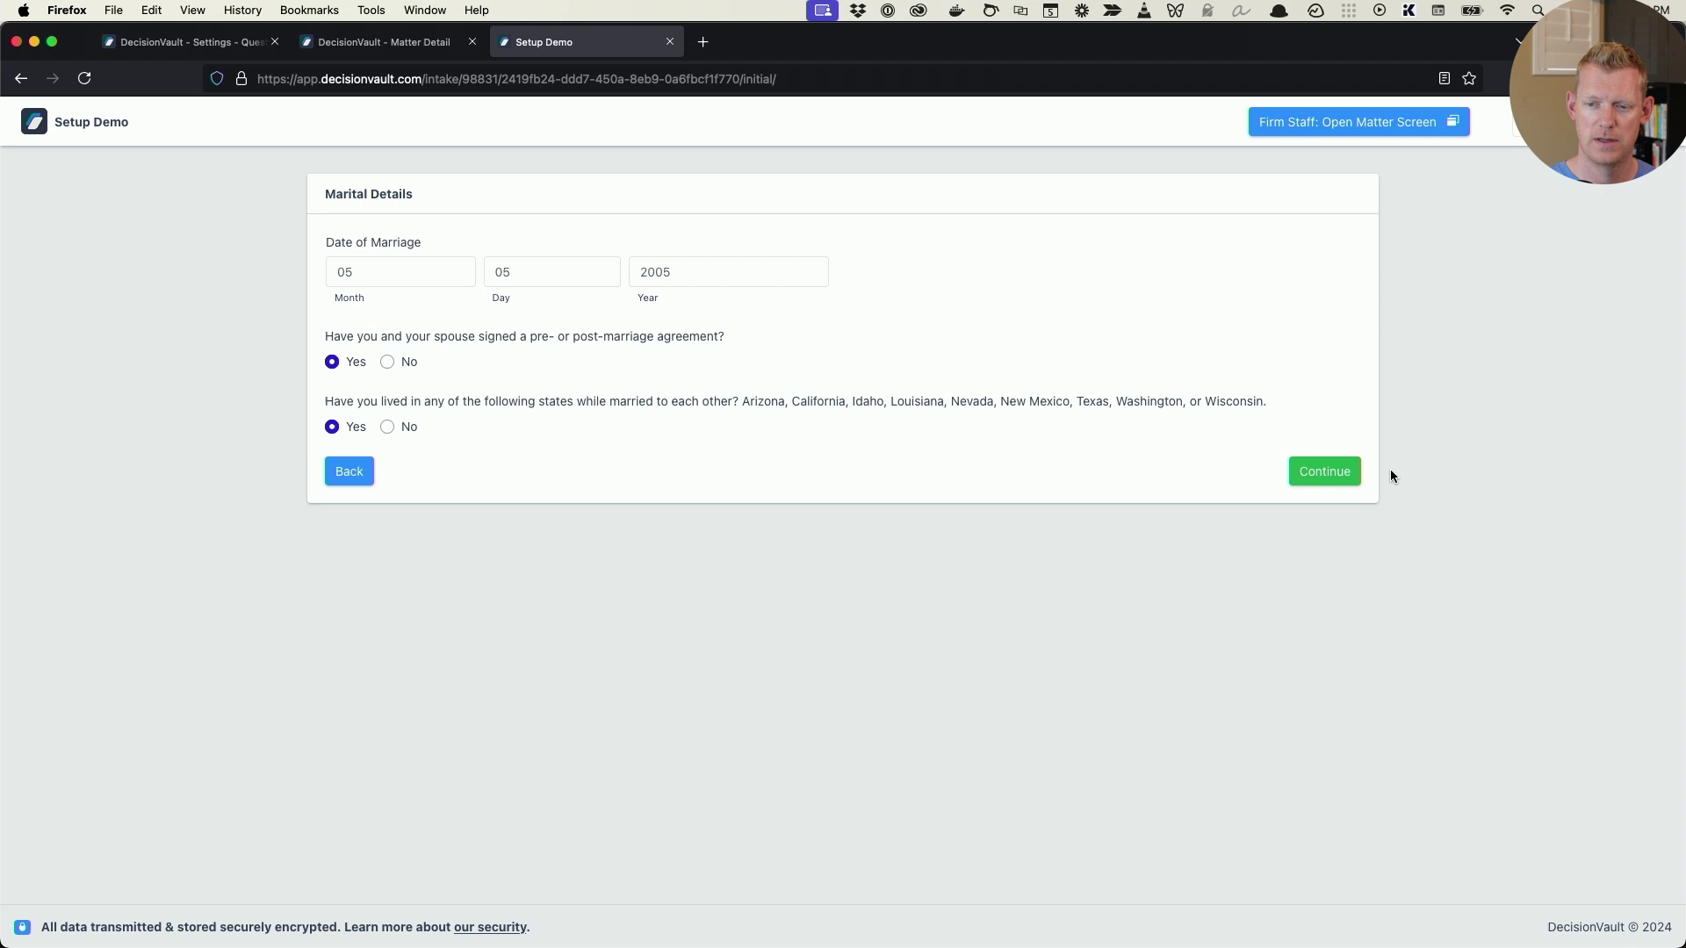
pyautogui.click(1316, 475)
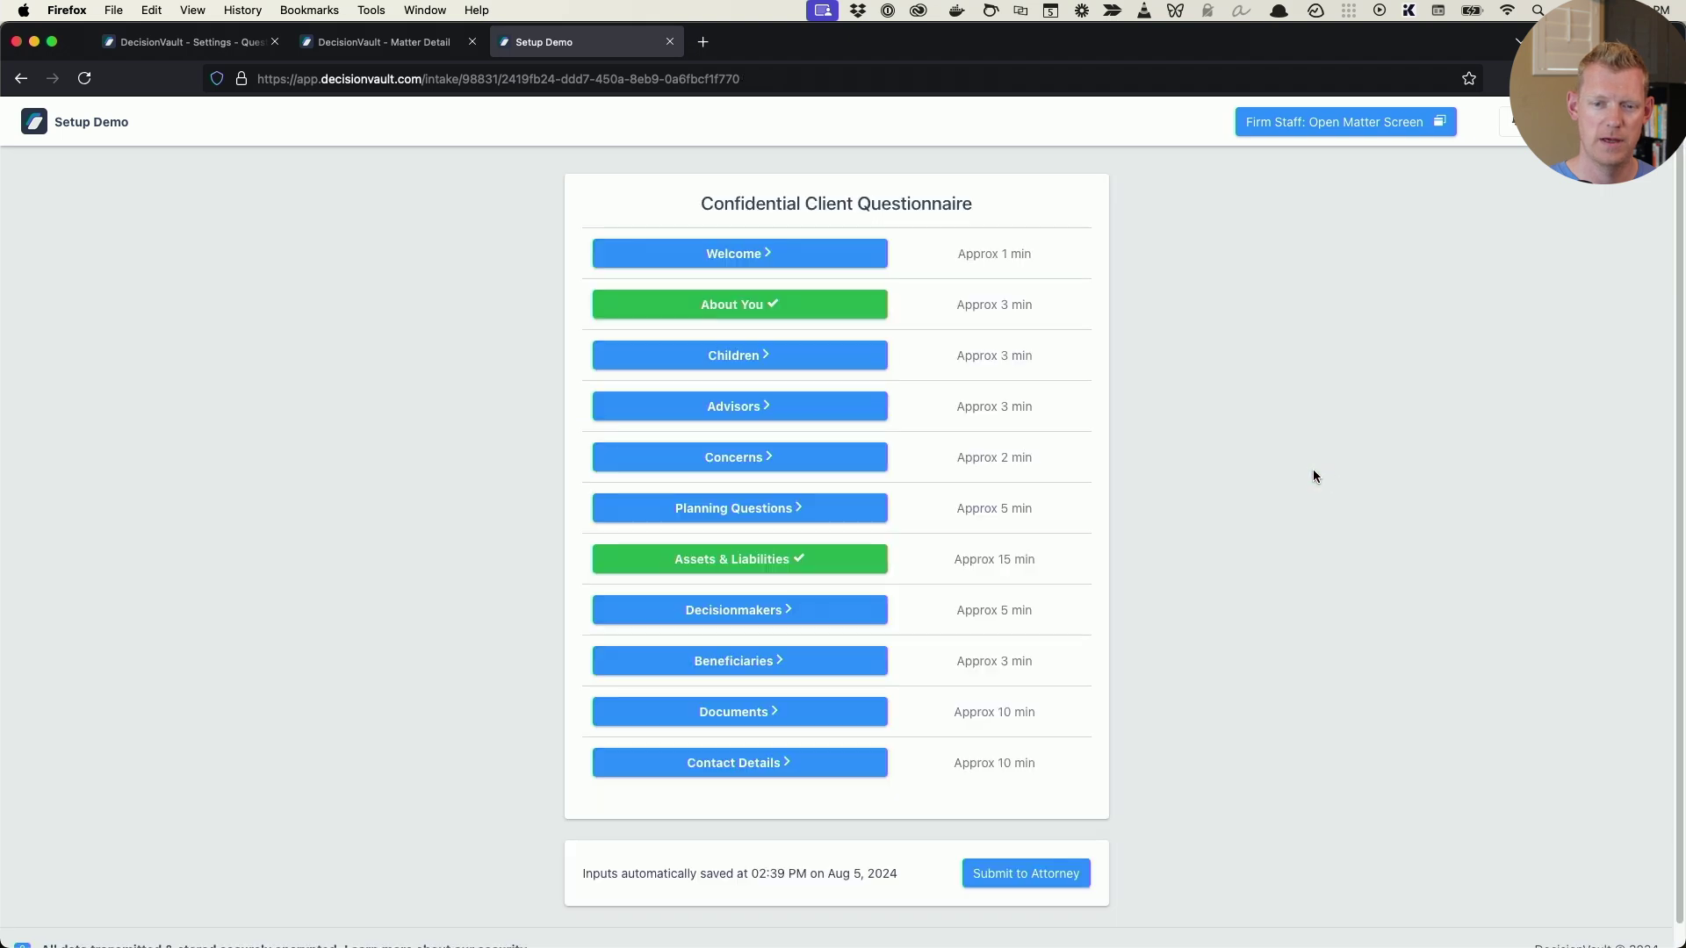
pyautogui.click(771, 713)
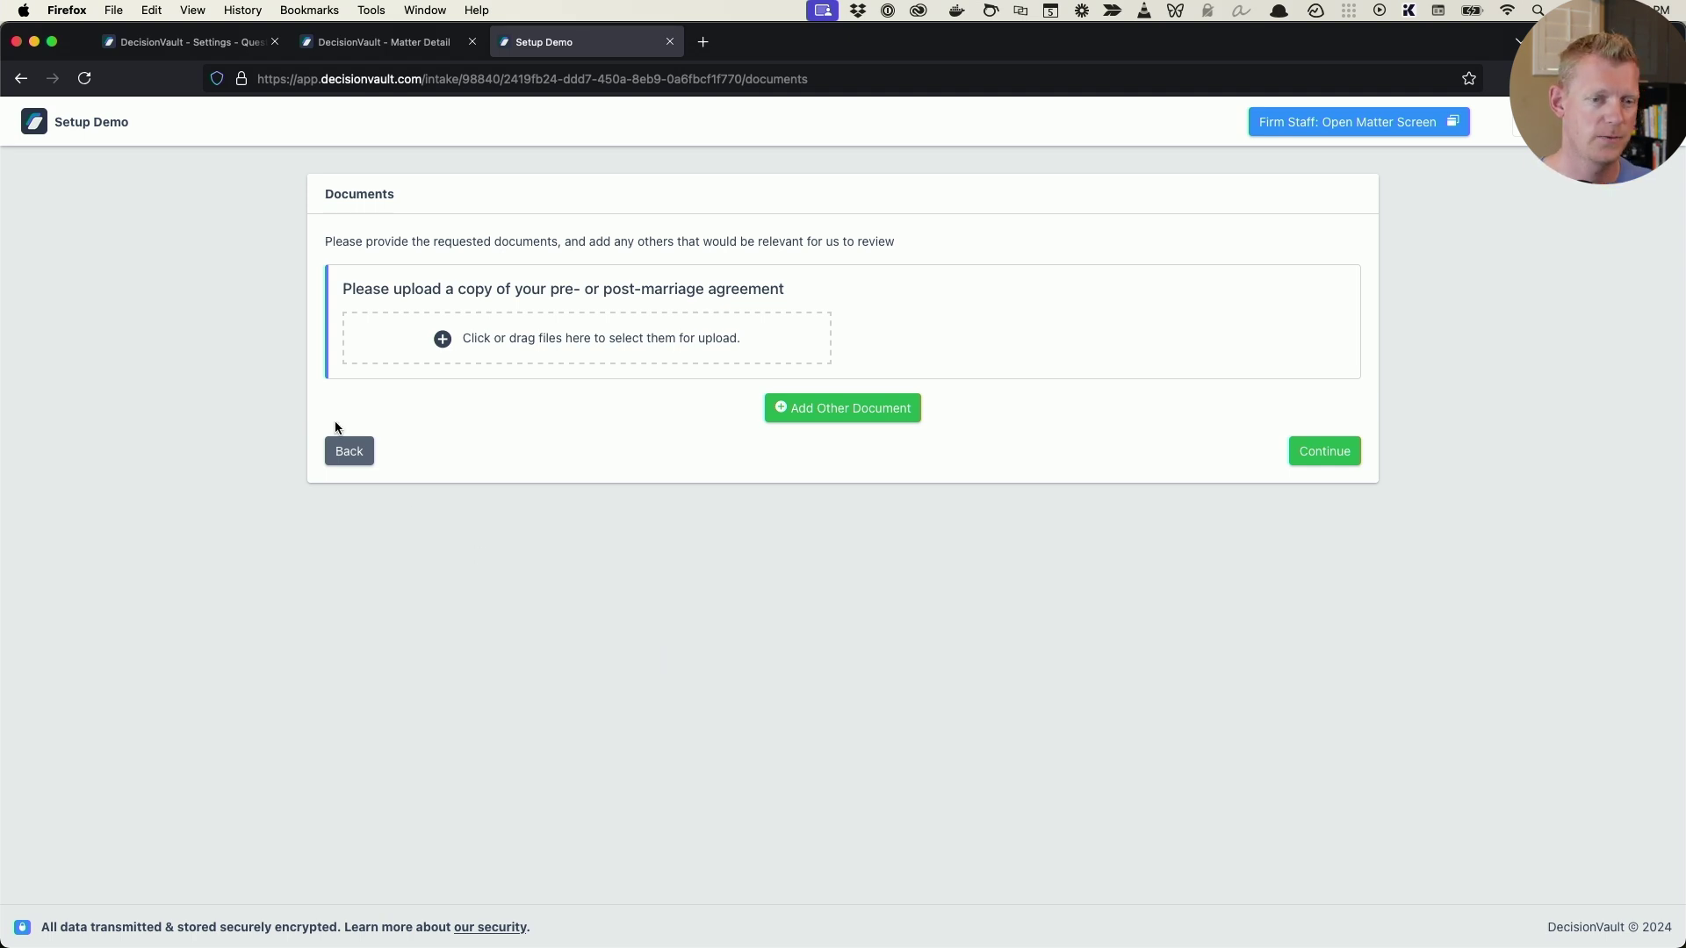
pyautogui.click(347, 451)
# - Open the Planning questionnaire's general Setup settings
pyautogui.click(378, 49)
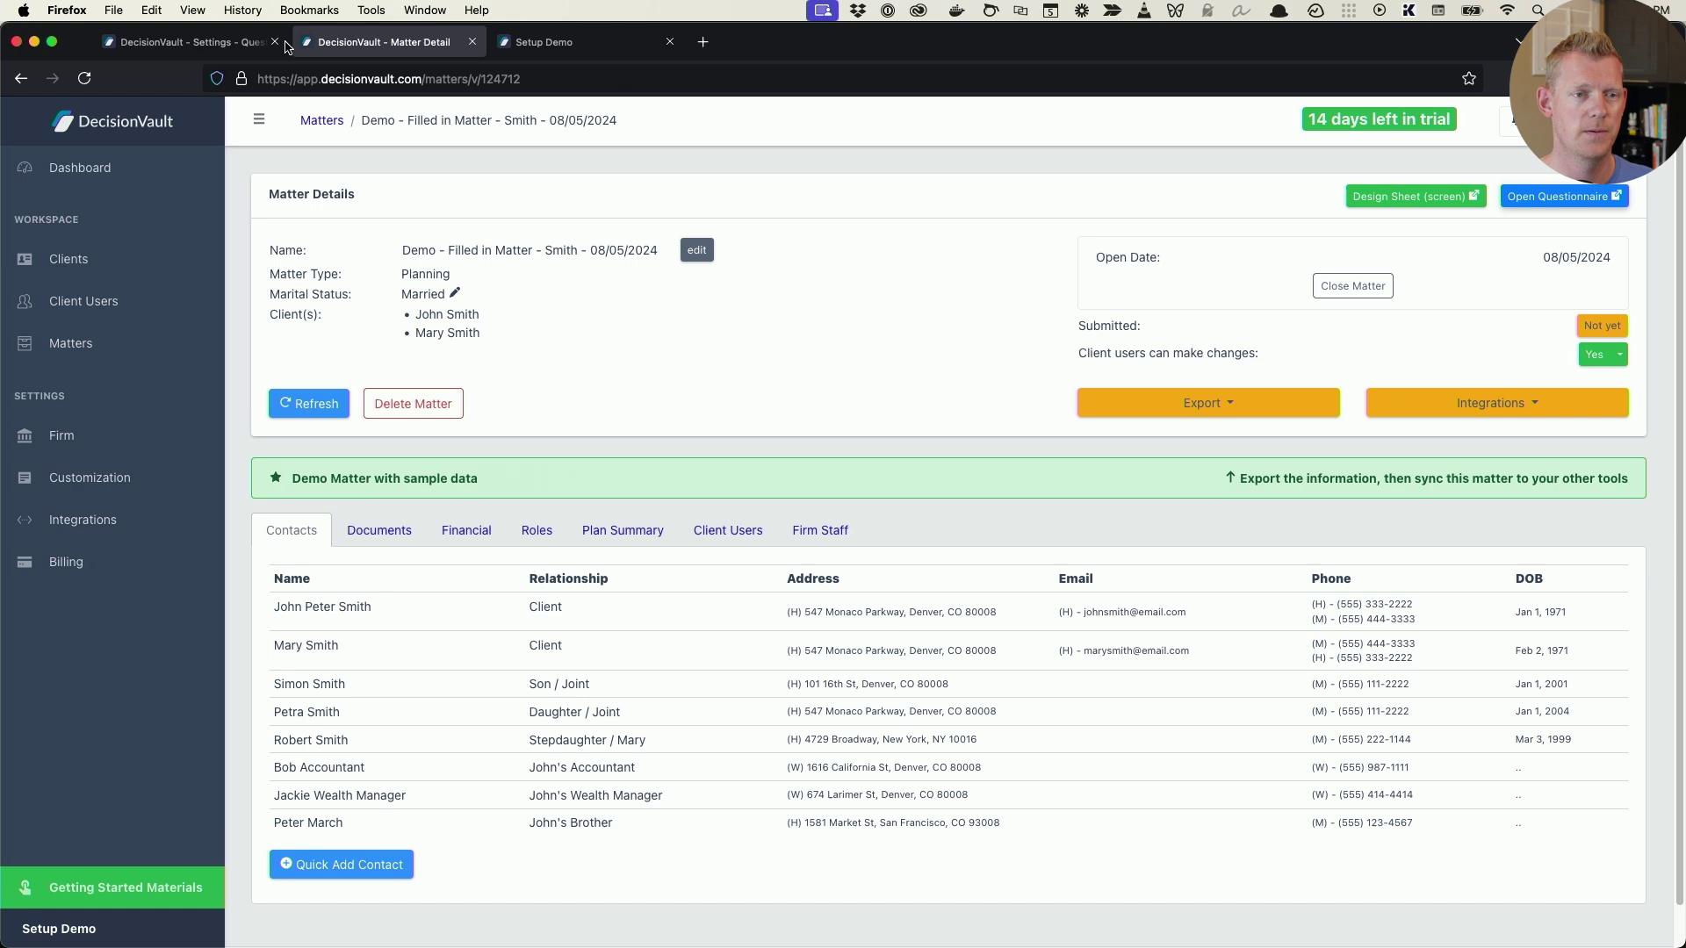
pyautogui.click(211, 42)
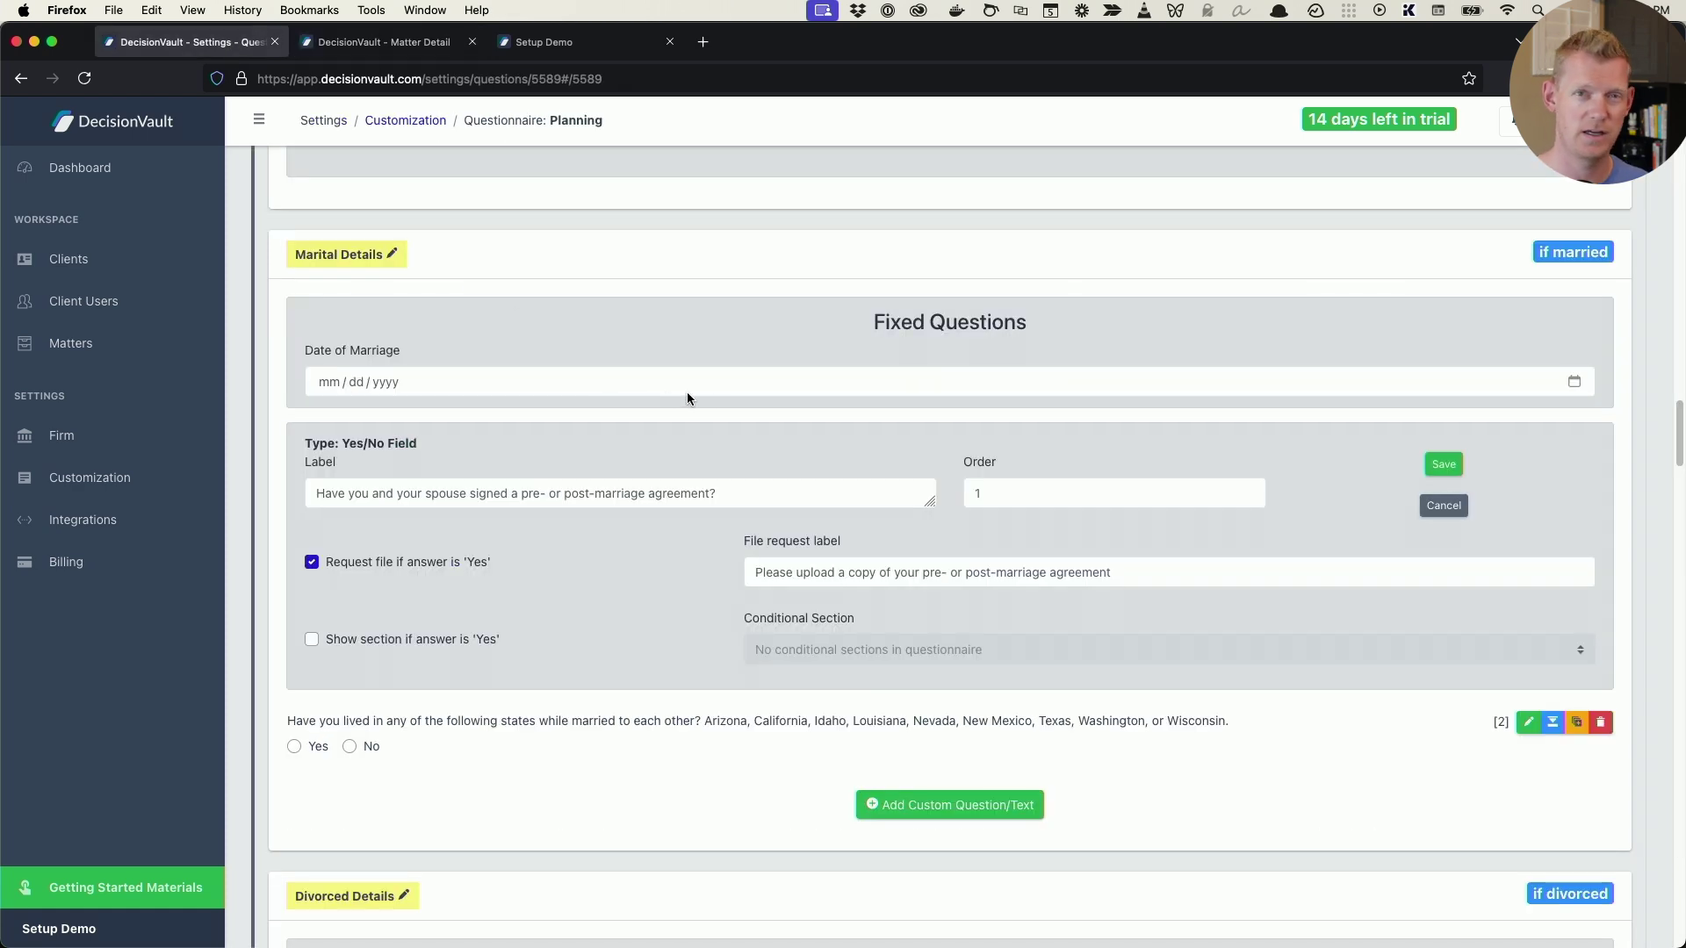
pyautogui.scroll(15, 650, 299)
pyautogui.click(527, 191)
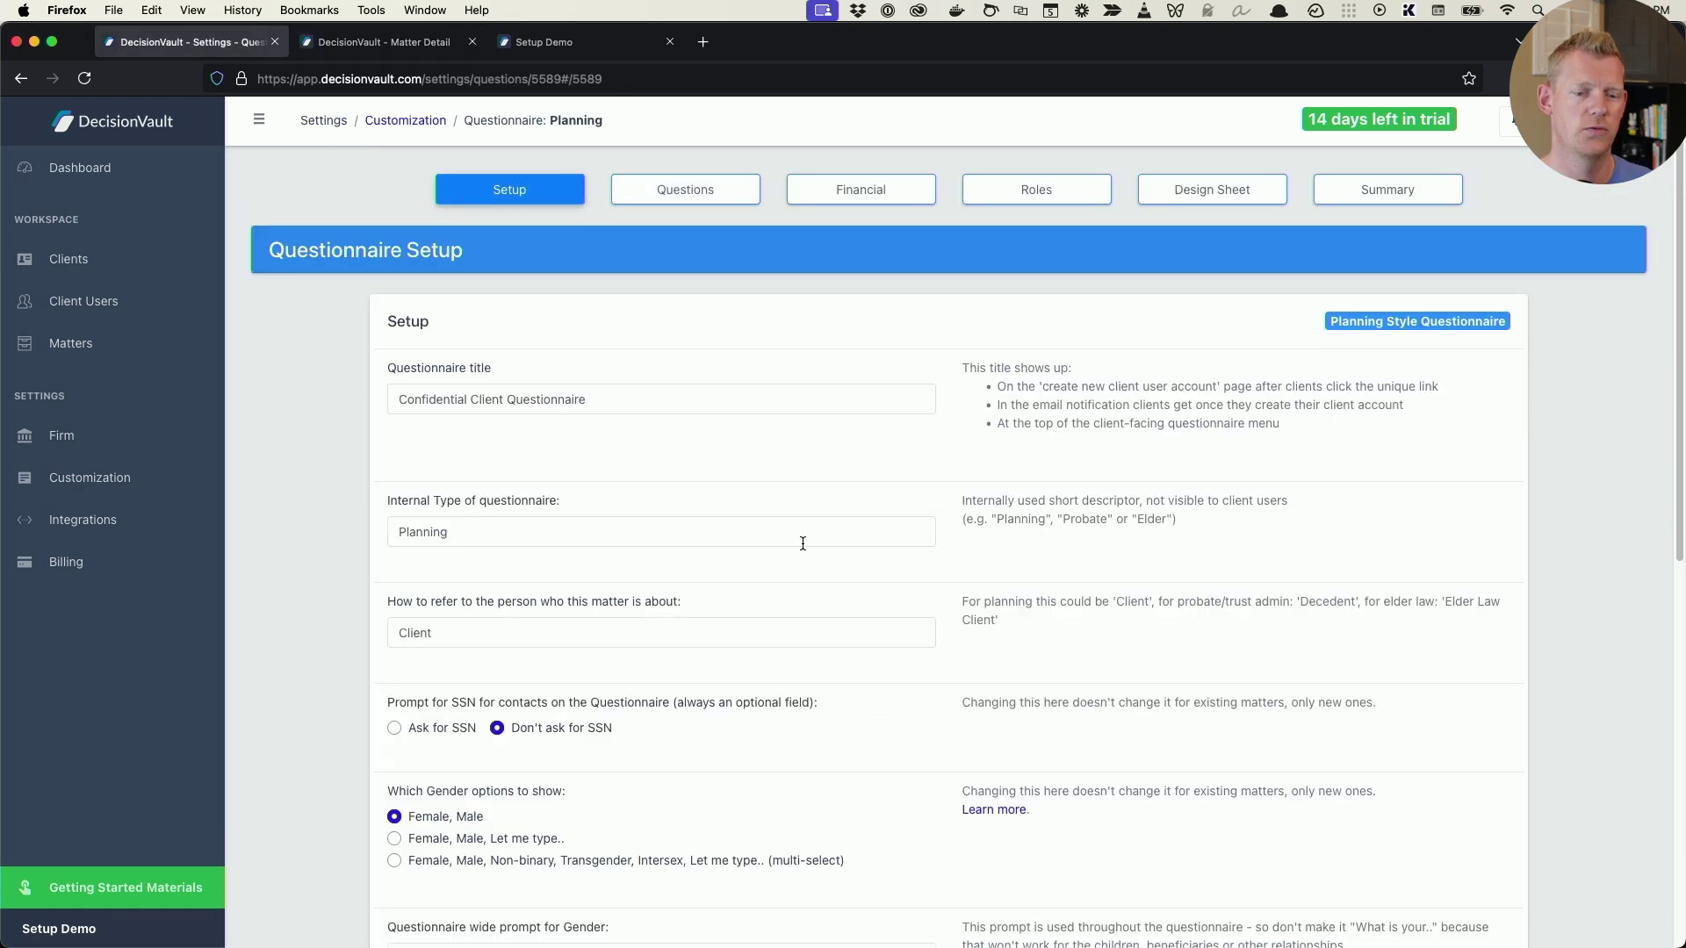
pyautogui.scroll(-15, 829, 556)
pyautogui.scroll(-1, 829, 565)
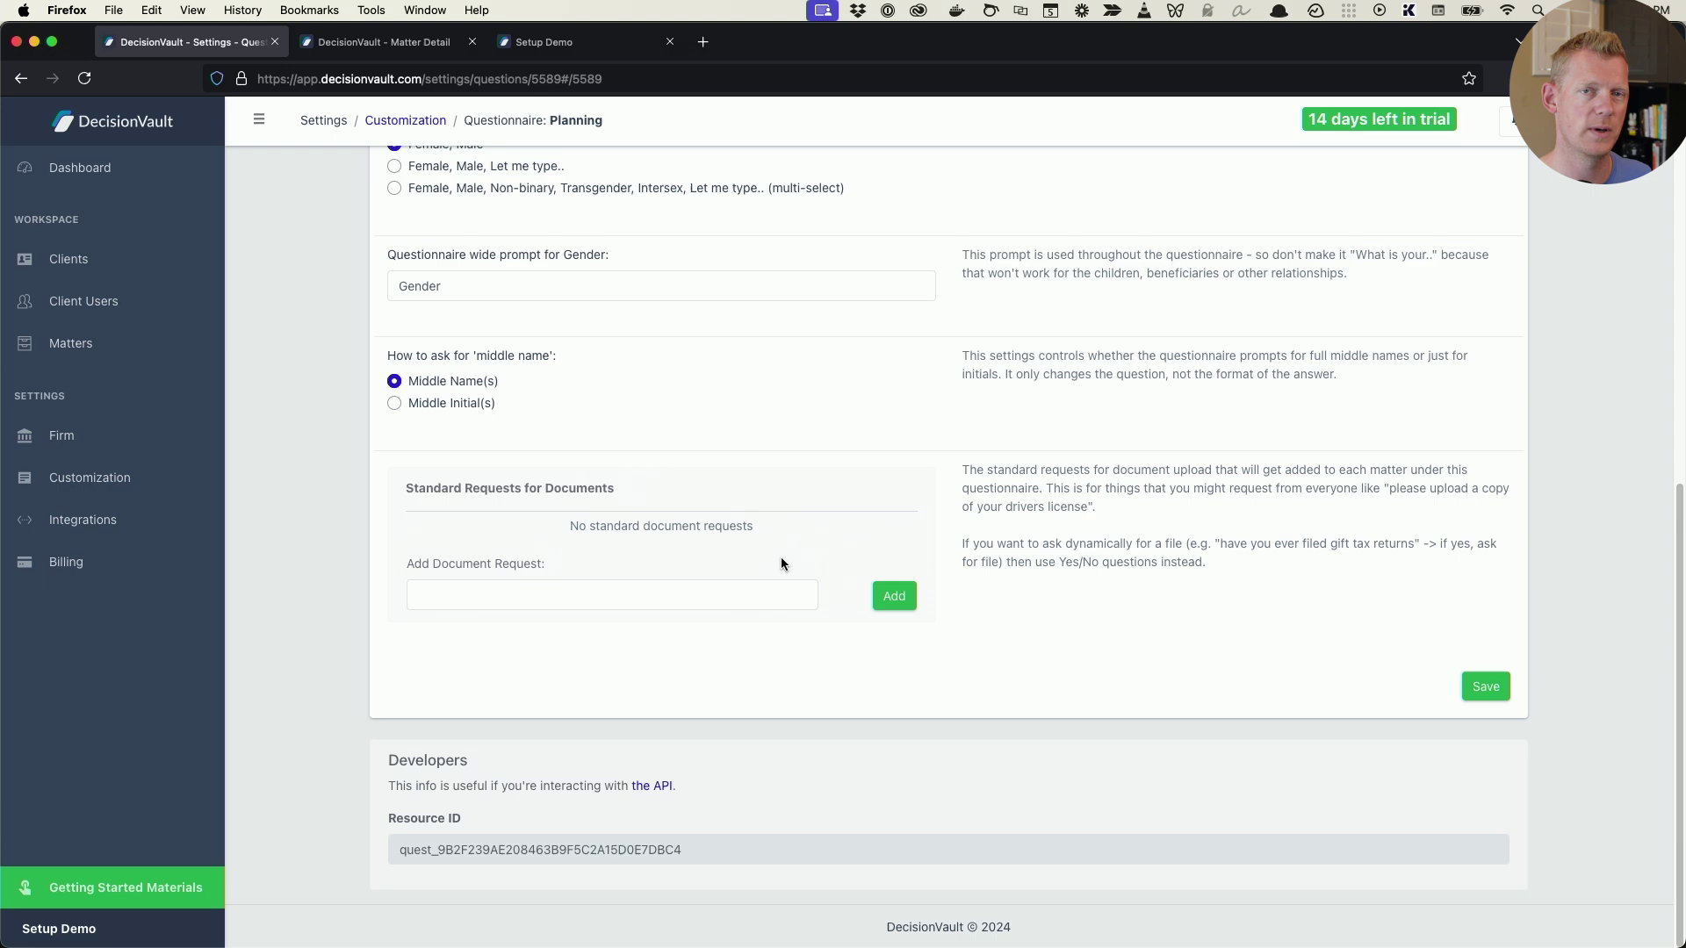
pyautogui.scroll(15, 782, 556)
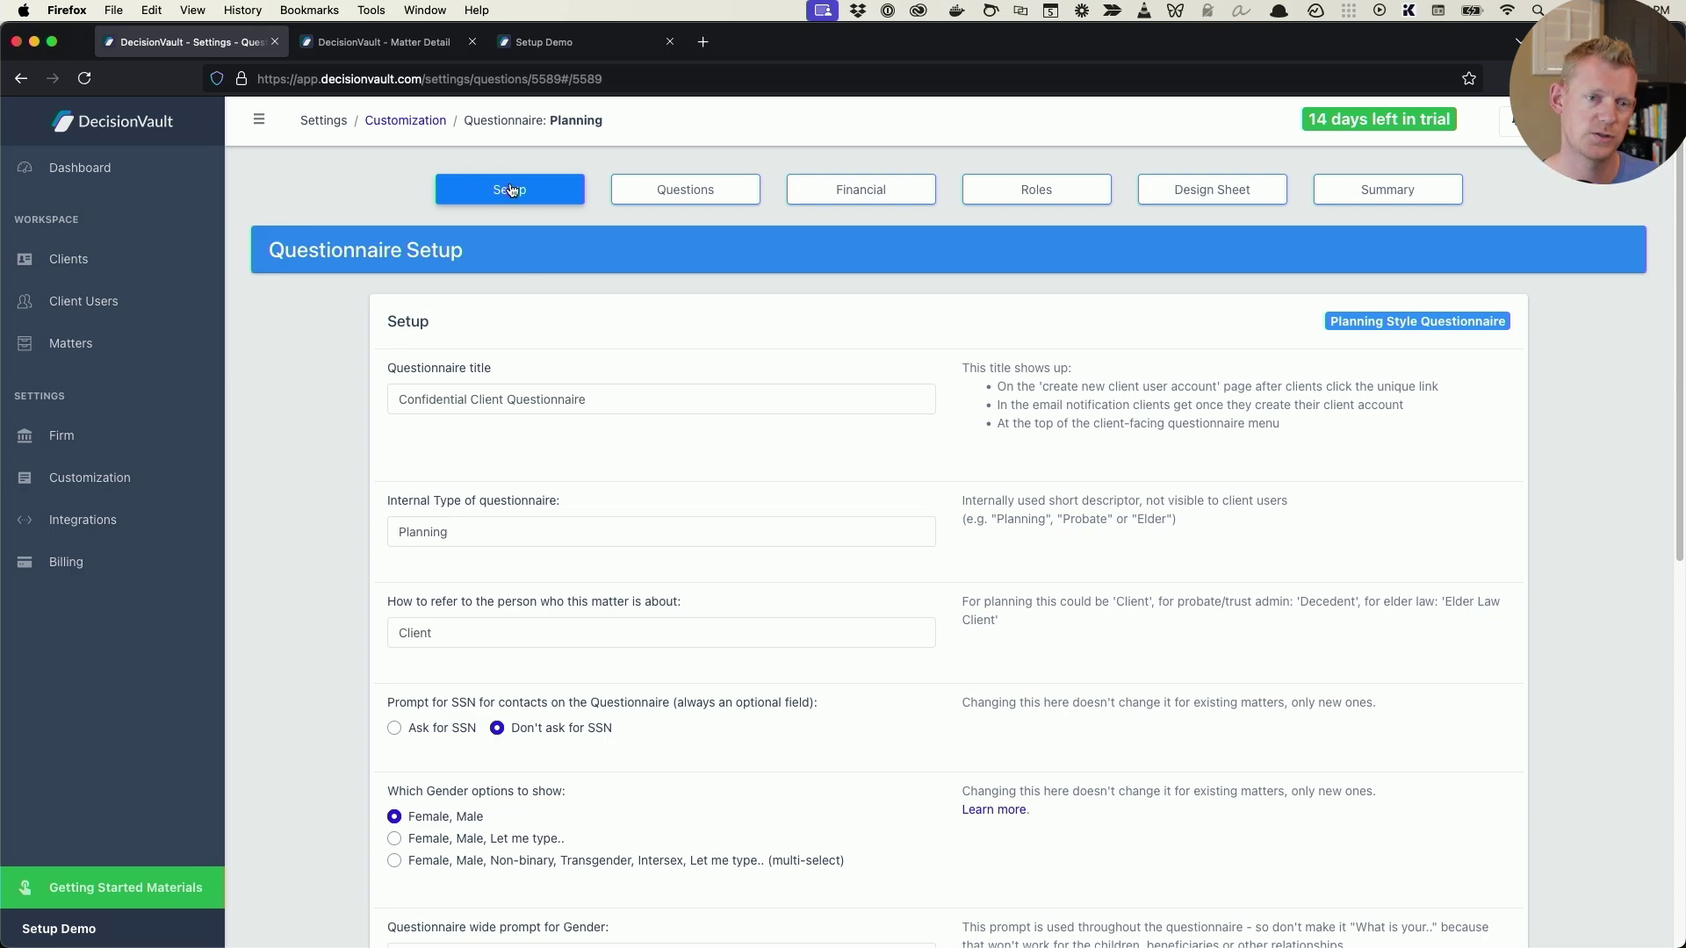
# - Add 'Drivers License' as a standard document request, save, and return to the demo matter
pyautogui.scroll(-6, 588, 397)
pyautogui.scroll(-2, 588, 398)
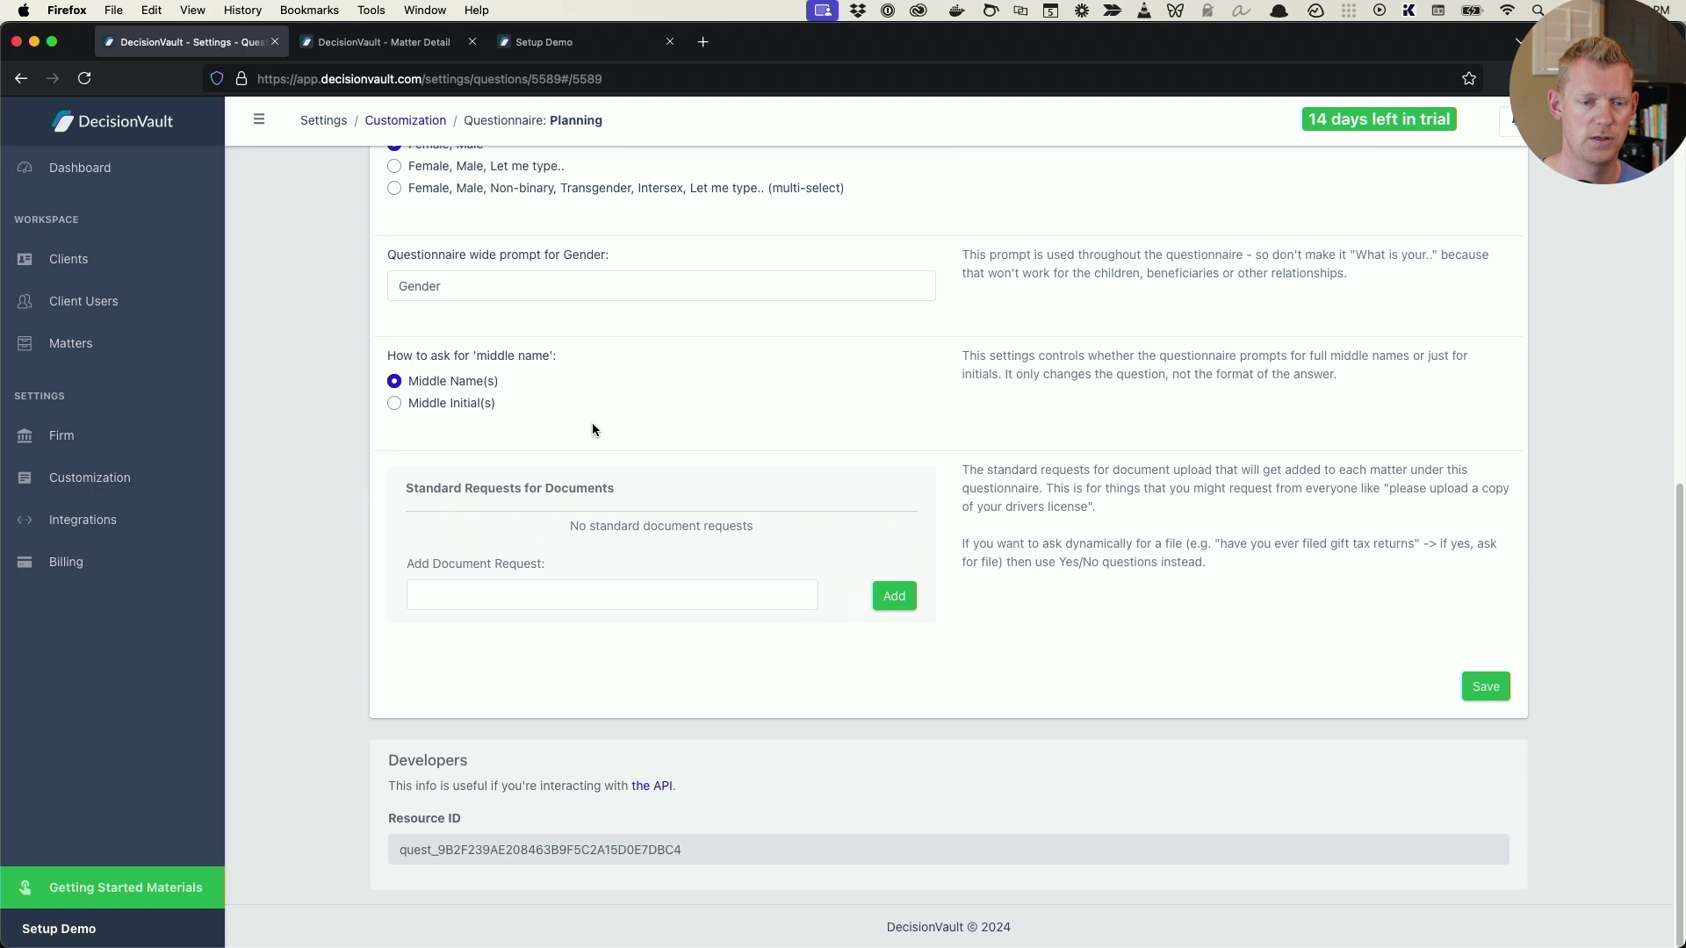
pyautogui.click(629, 596)
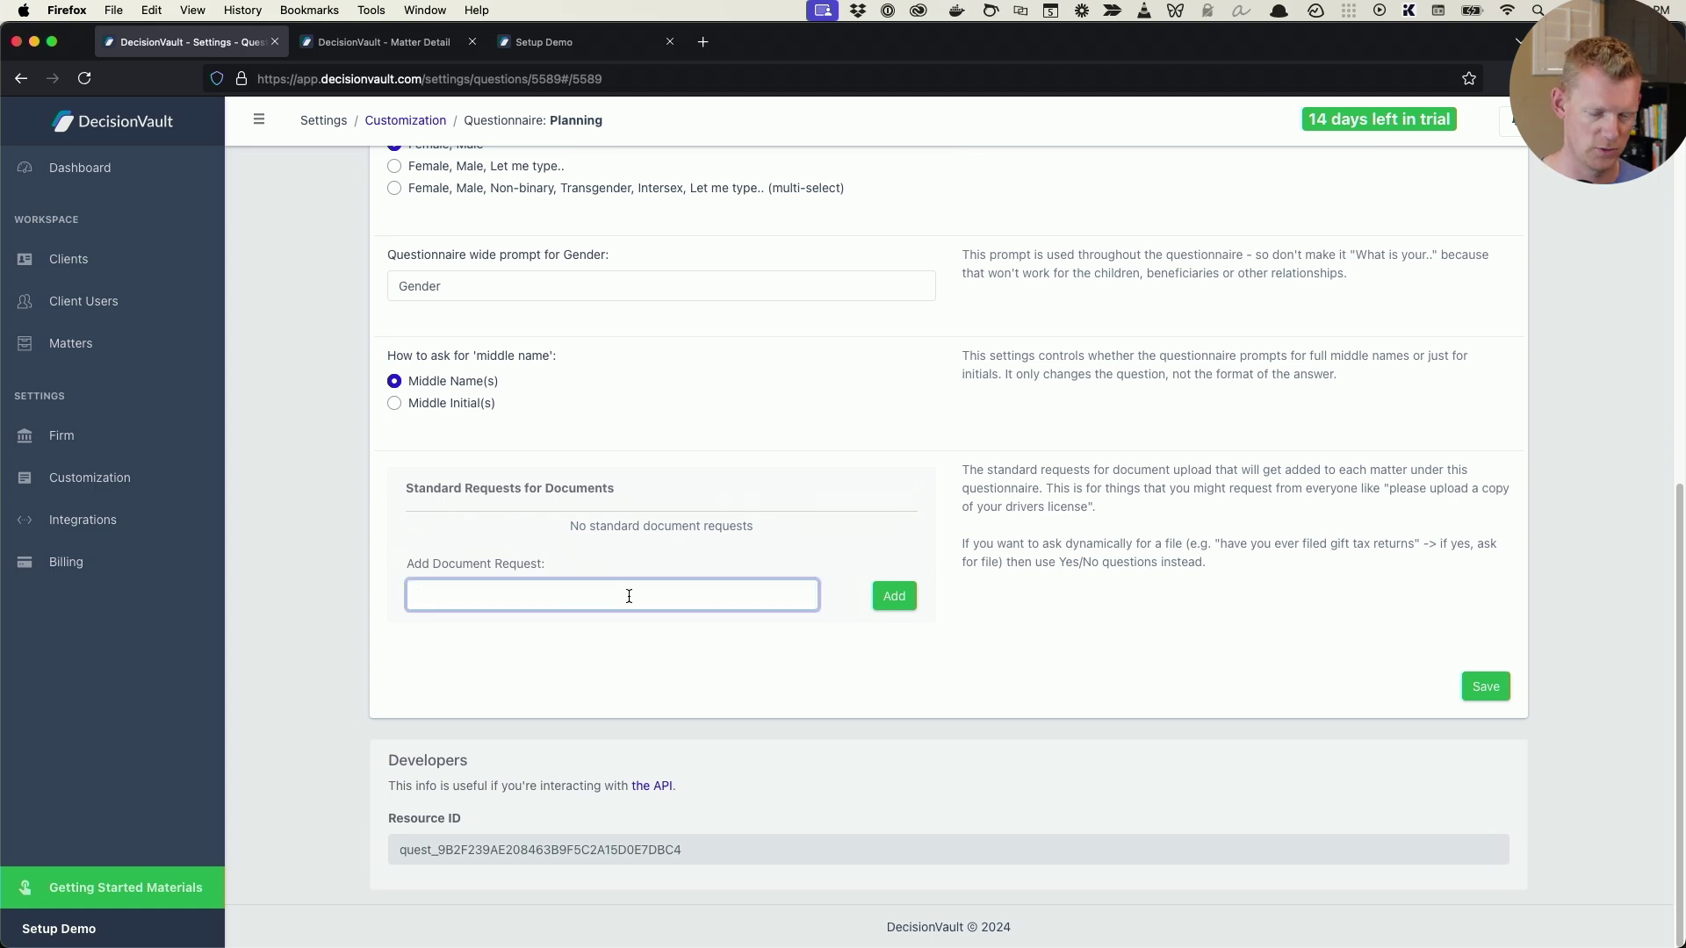
pyautogui.write('Drivers License')
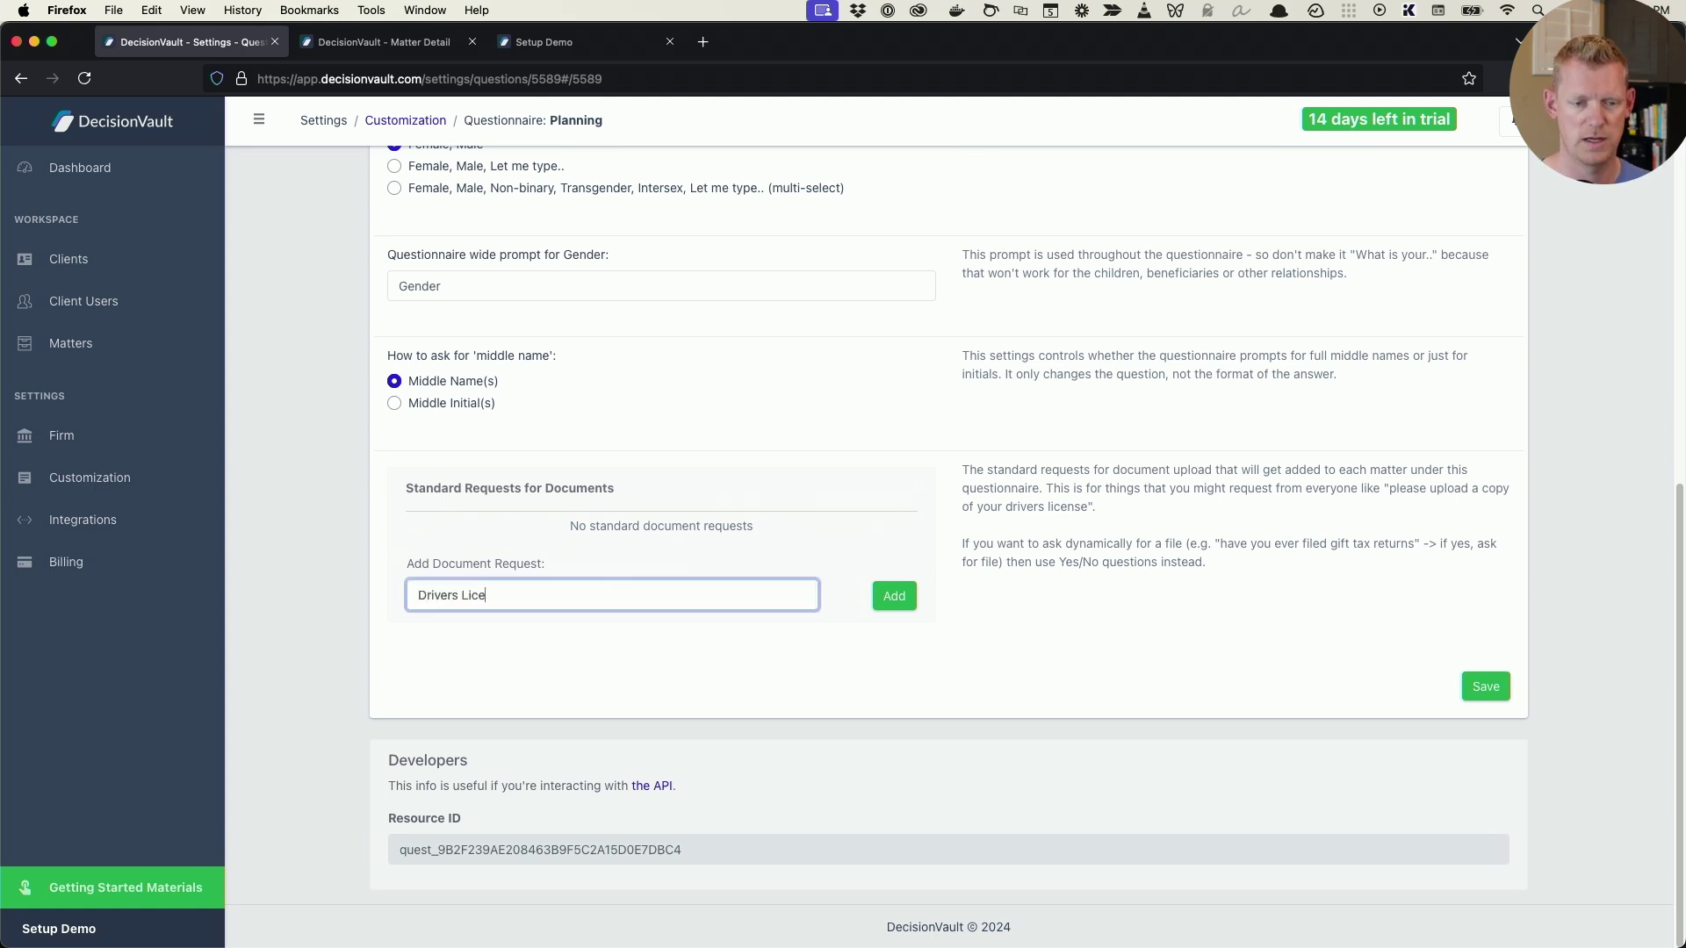
pyautogui.click(900, 597)
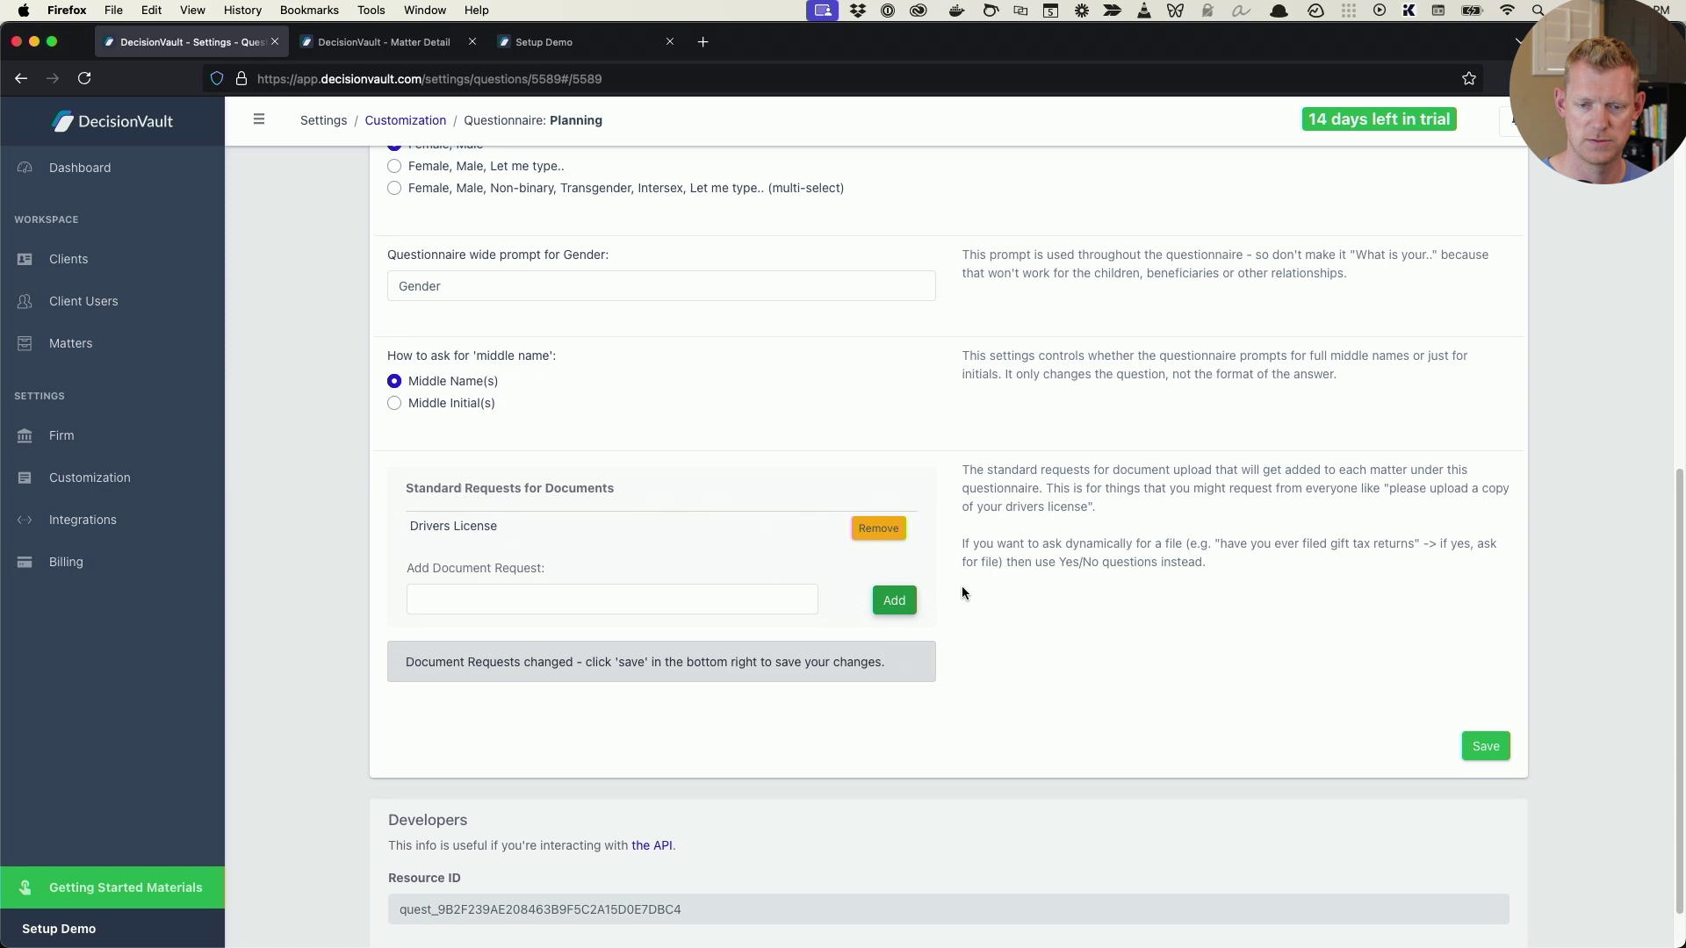
pyautogui.click(1477, 754)
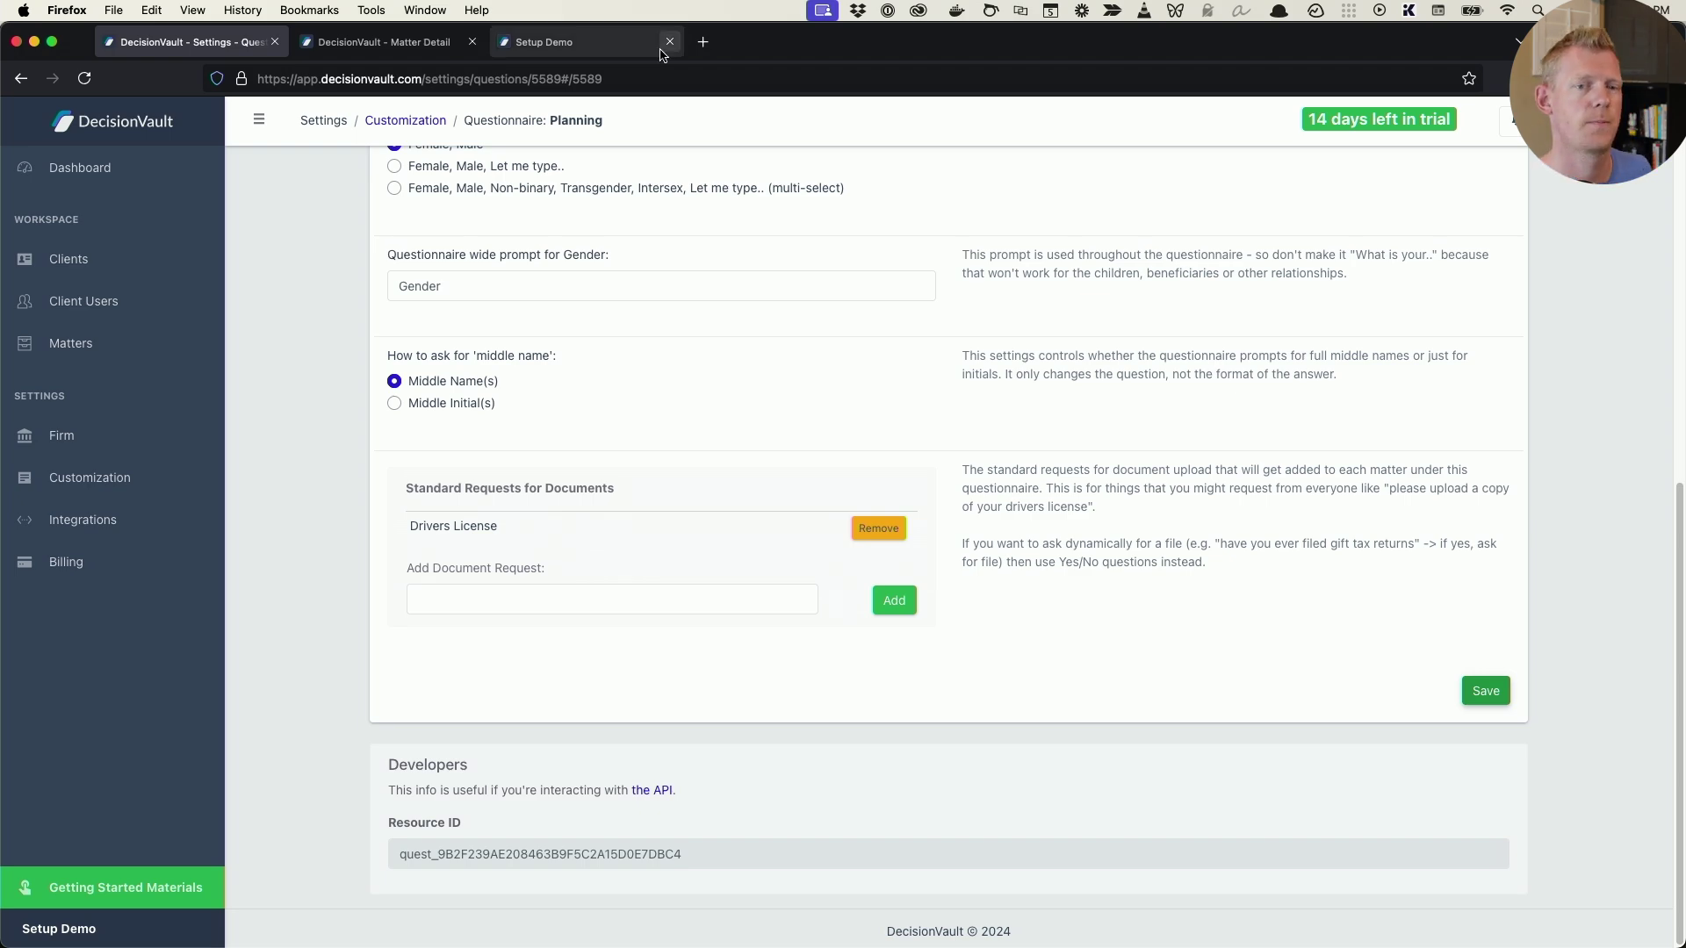
pyautogui.click(412, 50)
# - Open the Planning questionnaire's list of questions in settings
pyautogui.click(612, 50)
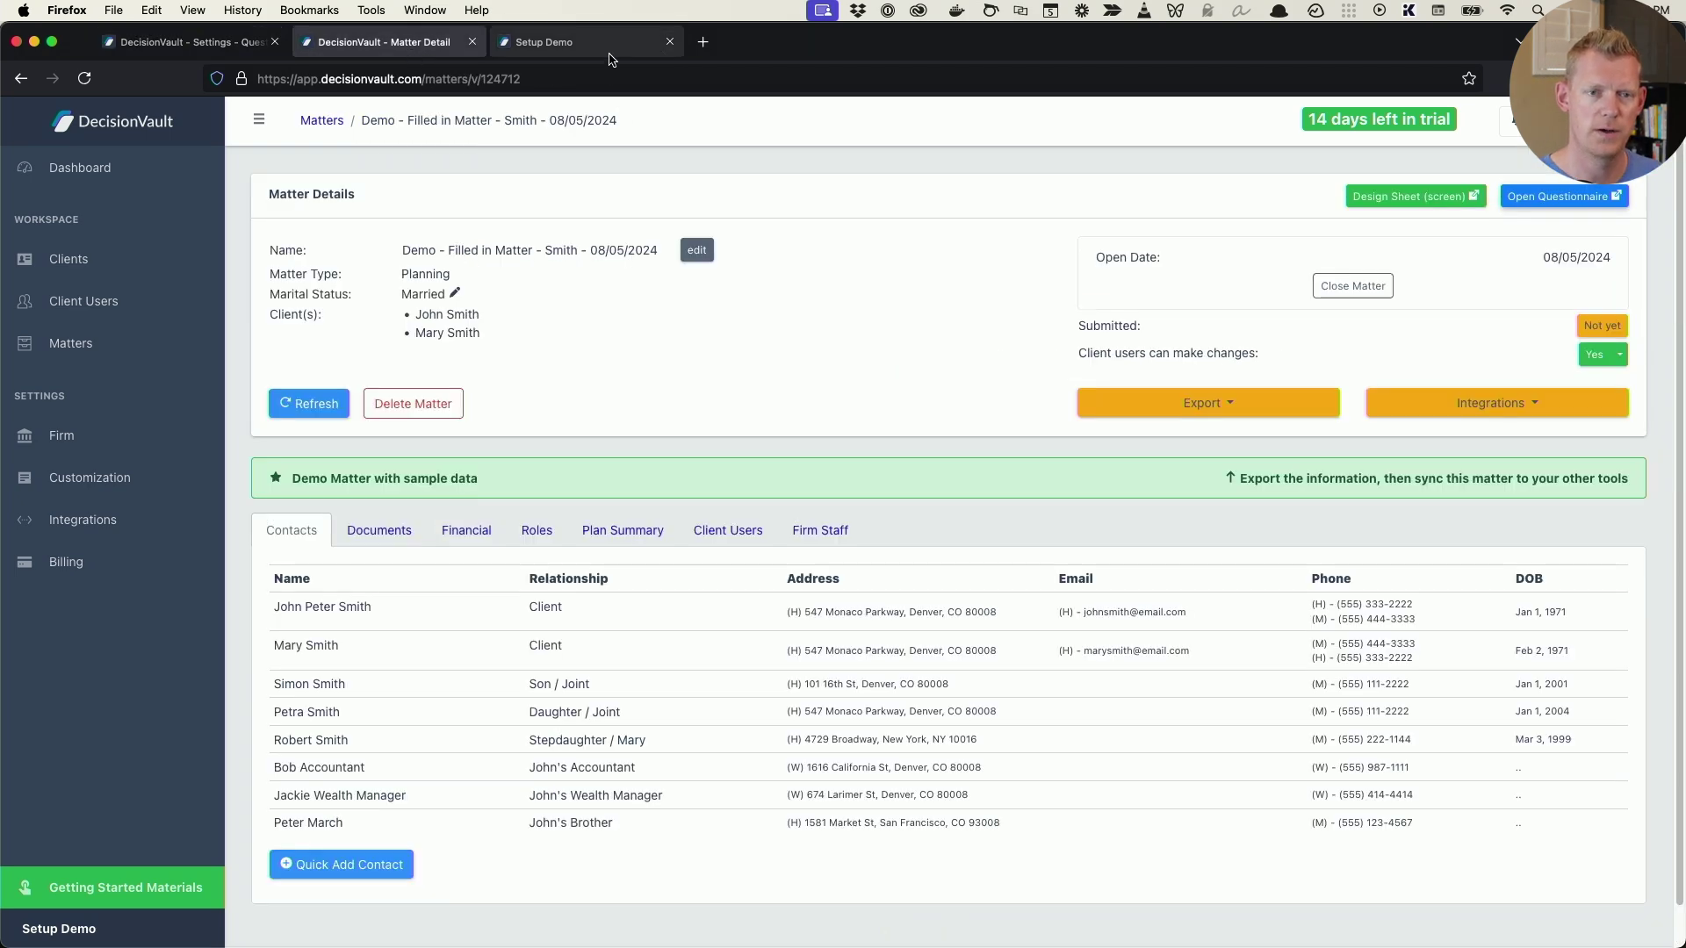
pyautogui.click(238, 49)
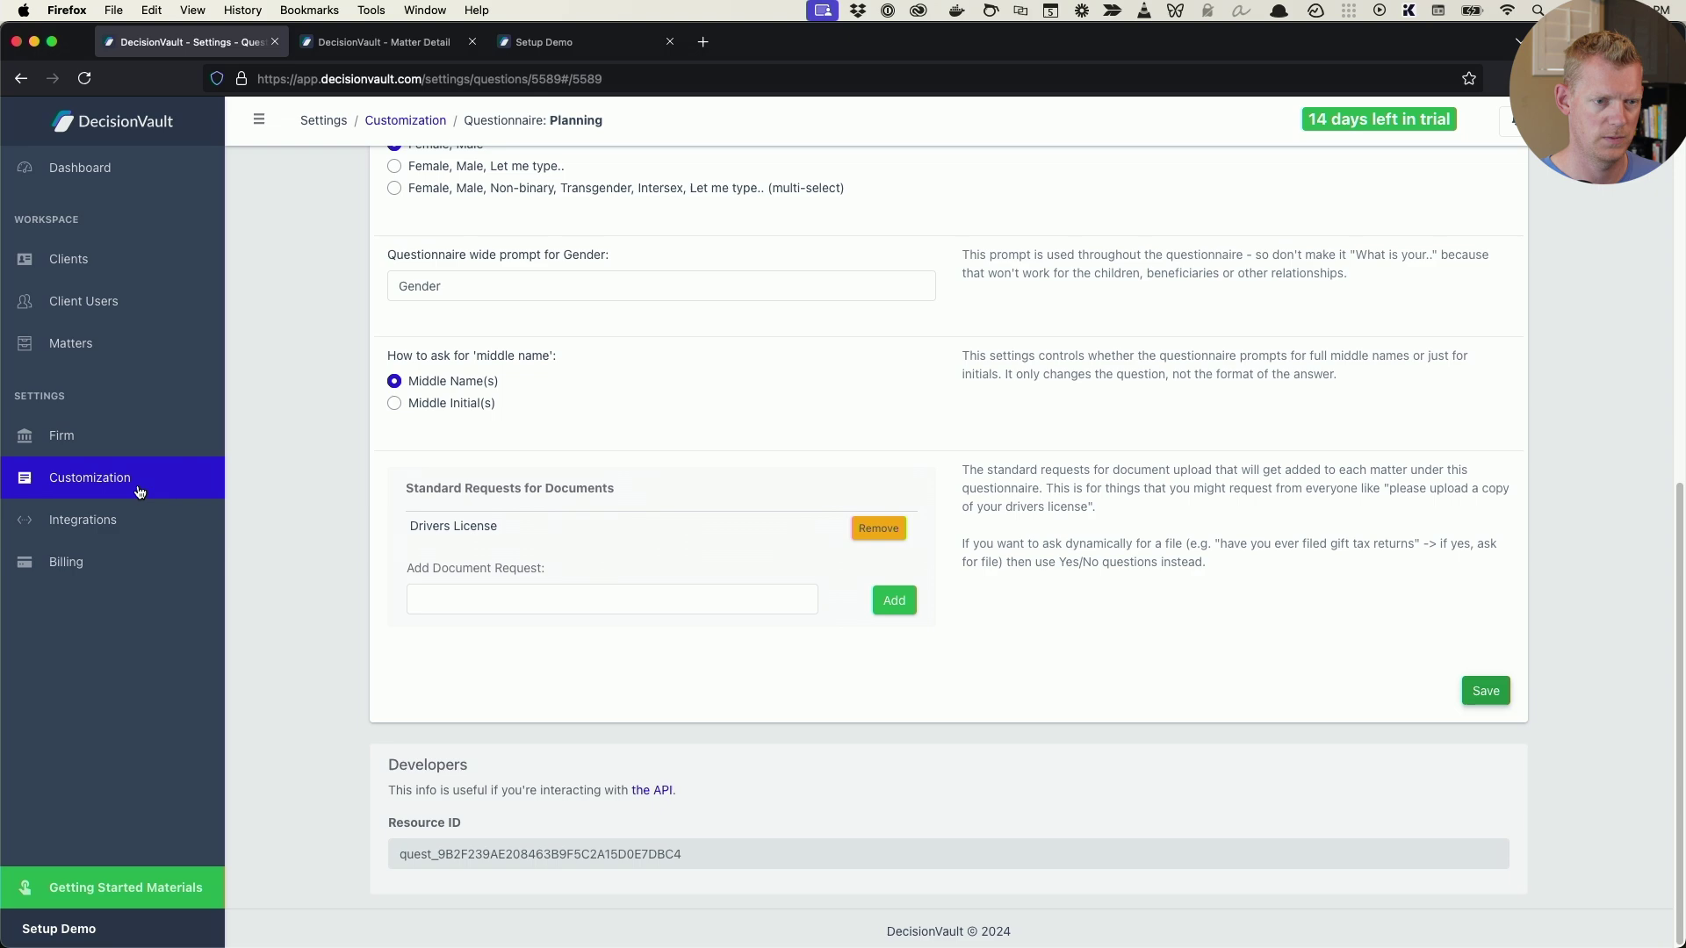
pyautogui.scroll(15, 497, 288)
pyautogui.click(689, 190)
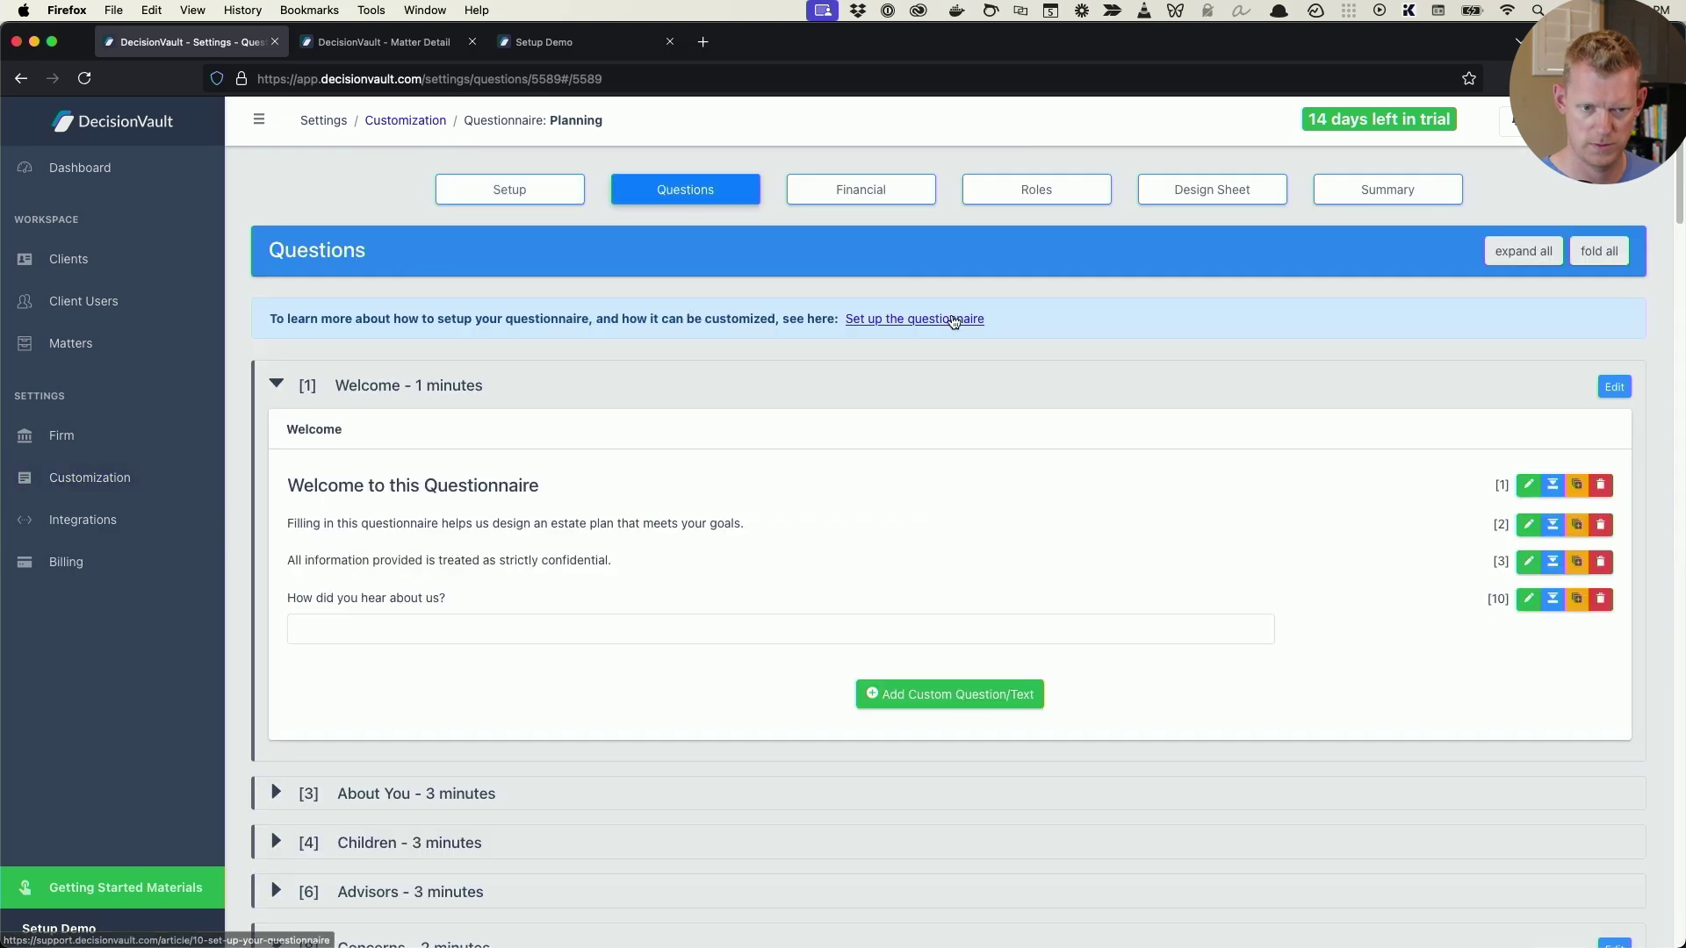
# - Fold all sections, expand Children, and preview its fixed child questions before returning to the client view
pyautogui.click(1583, 266)
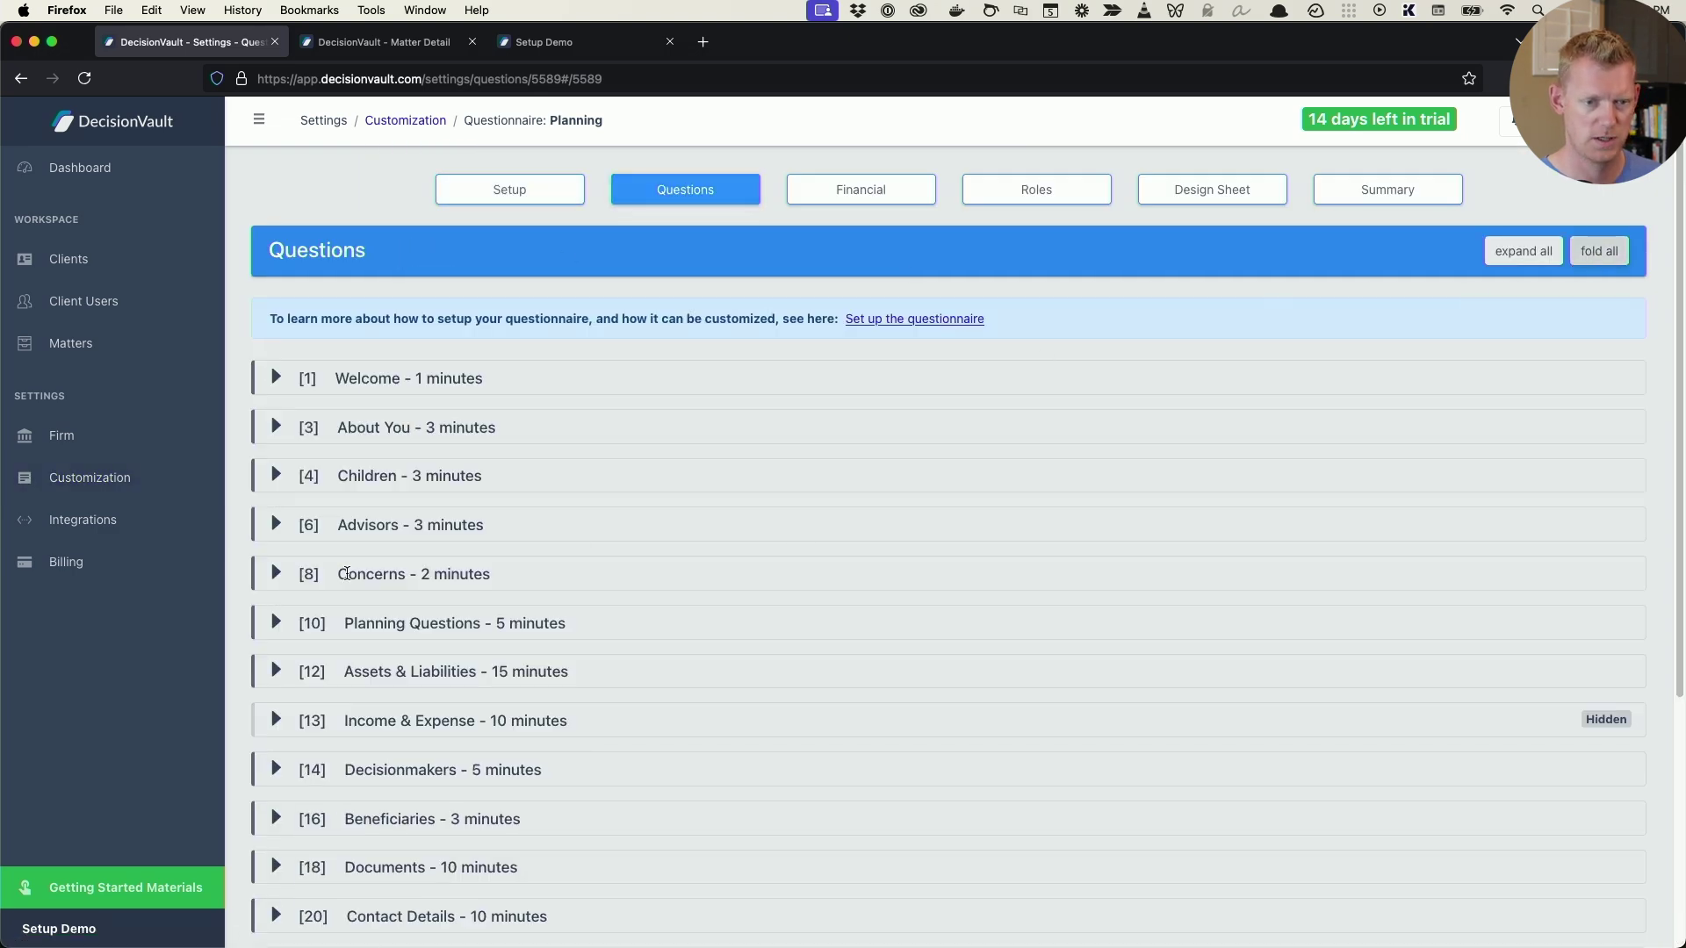
pyautogui.click(389, 479)
pyautogui.scroll(-3, 677, 451)
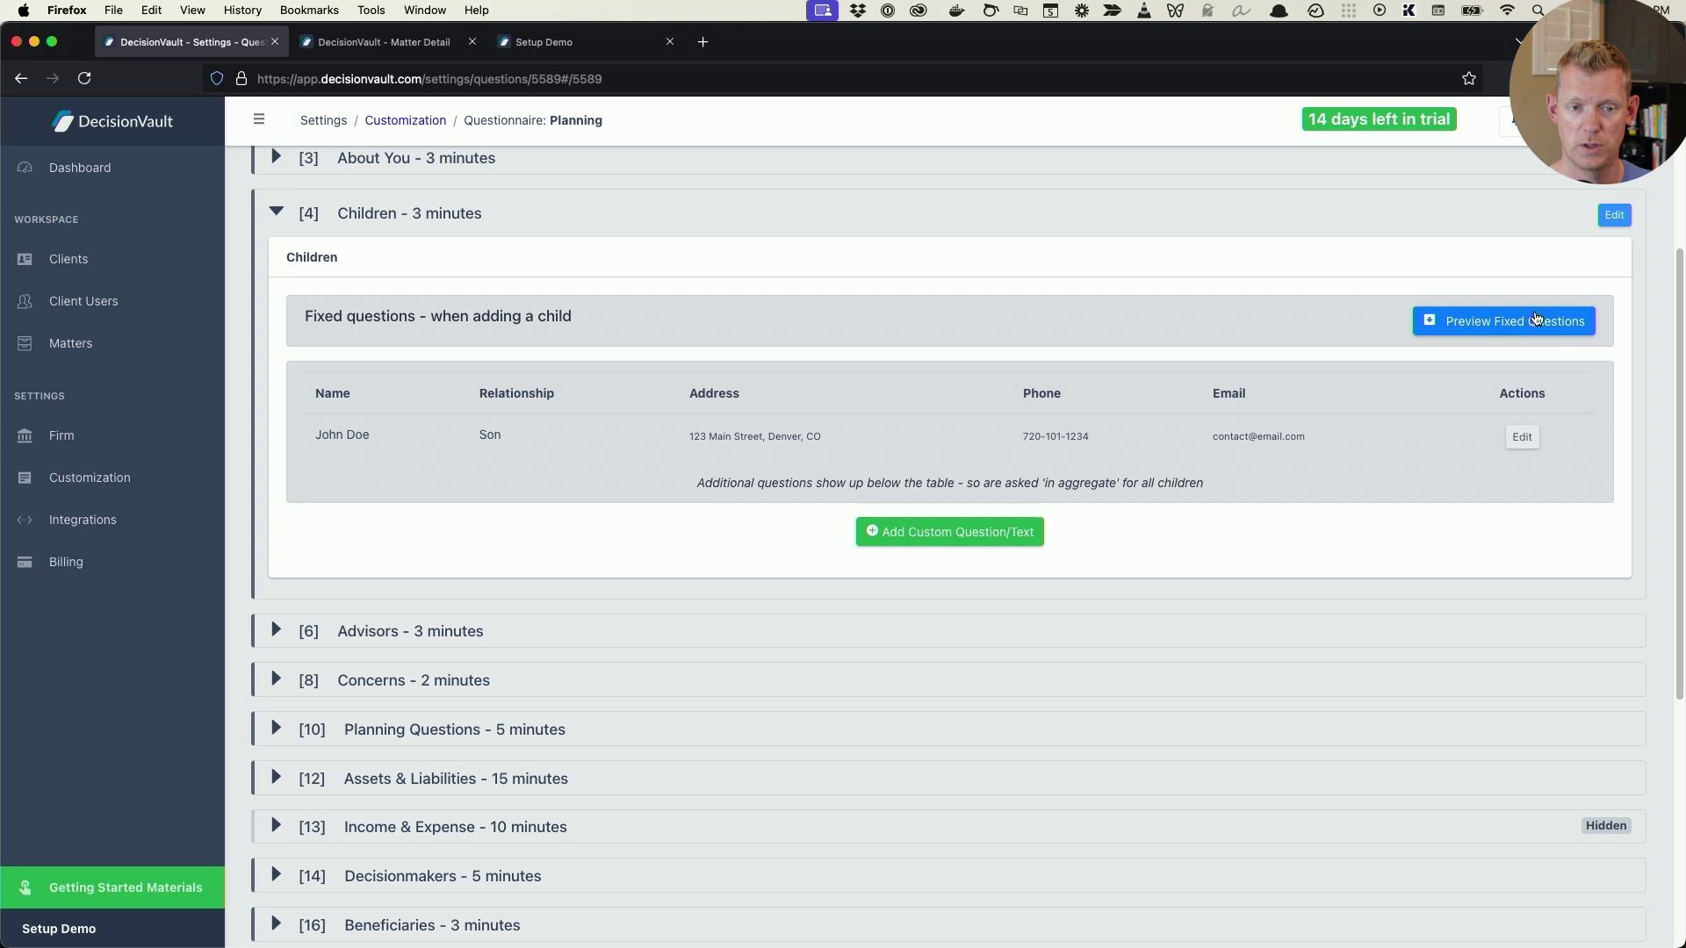
pyautogui.click(1530, 322)
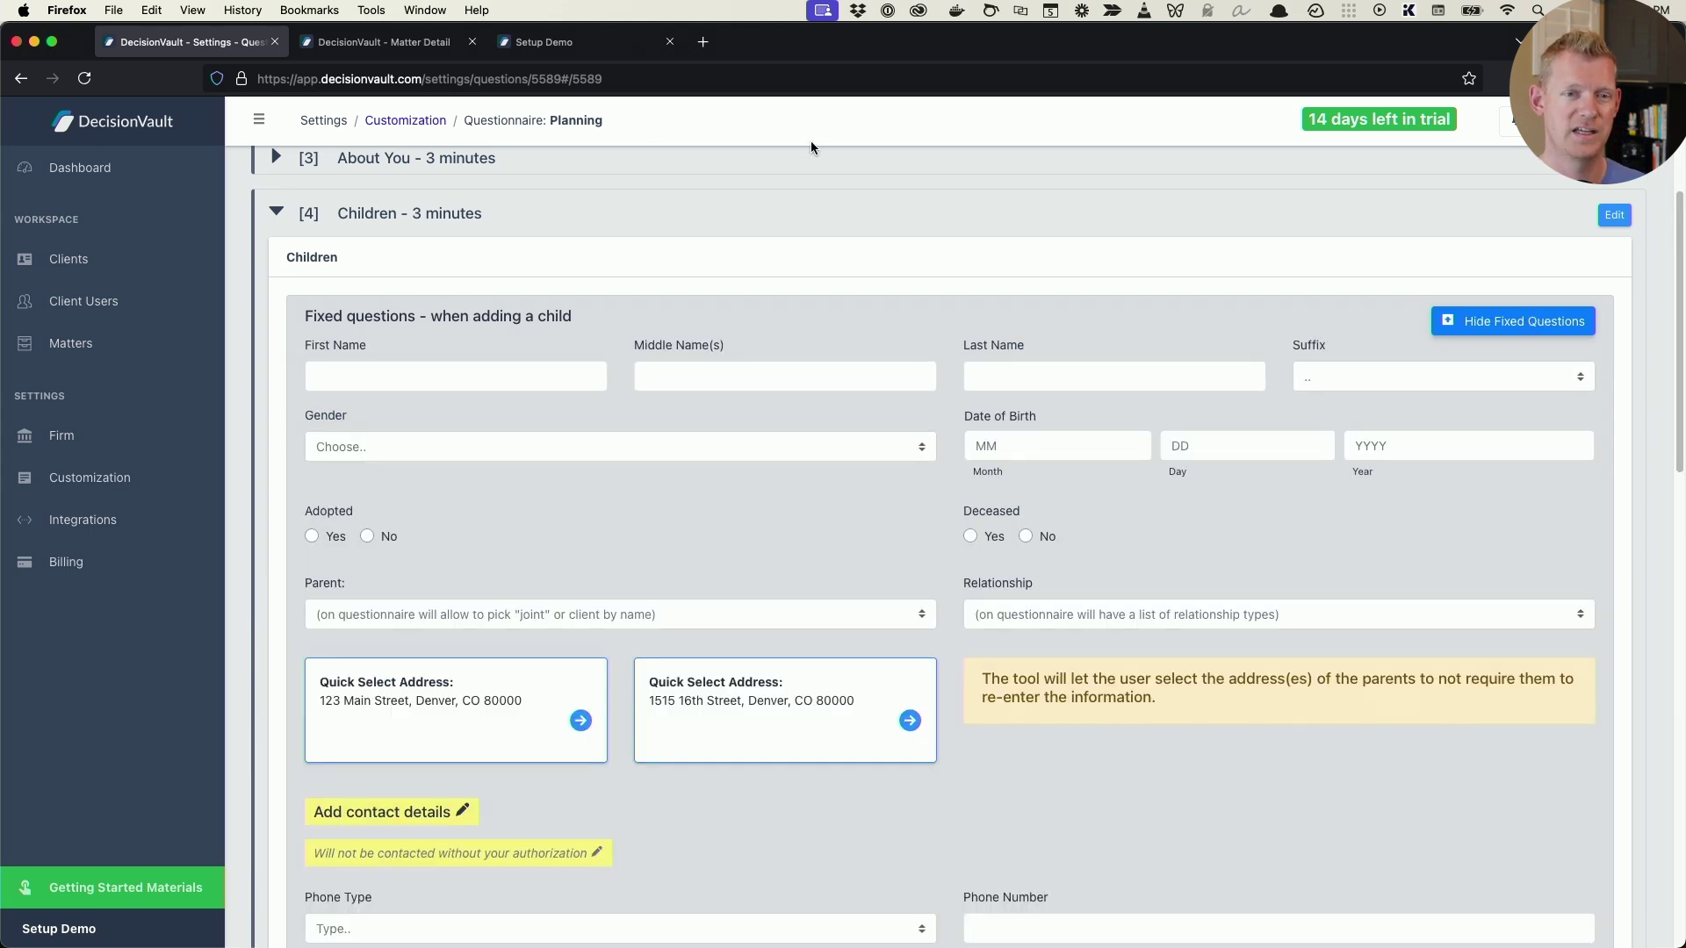
pyautogui.click(545, 42)
pyautogui.click(734, 351)
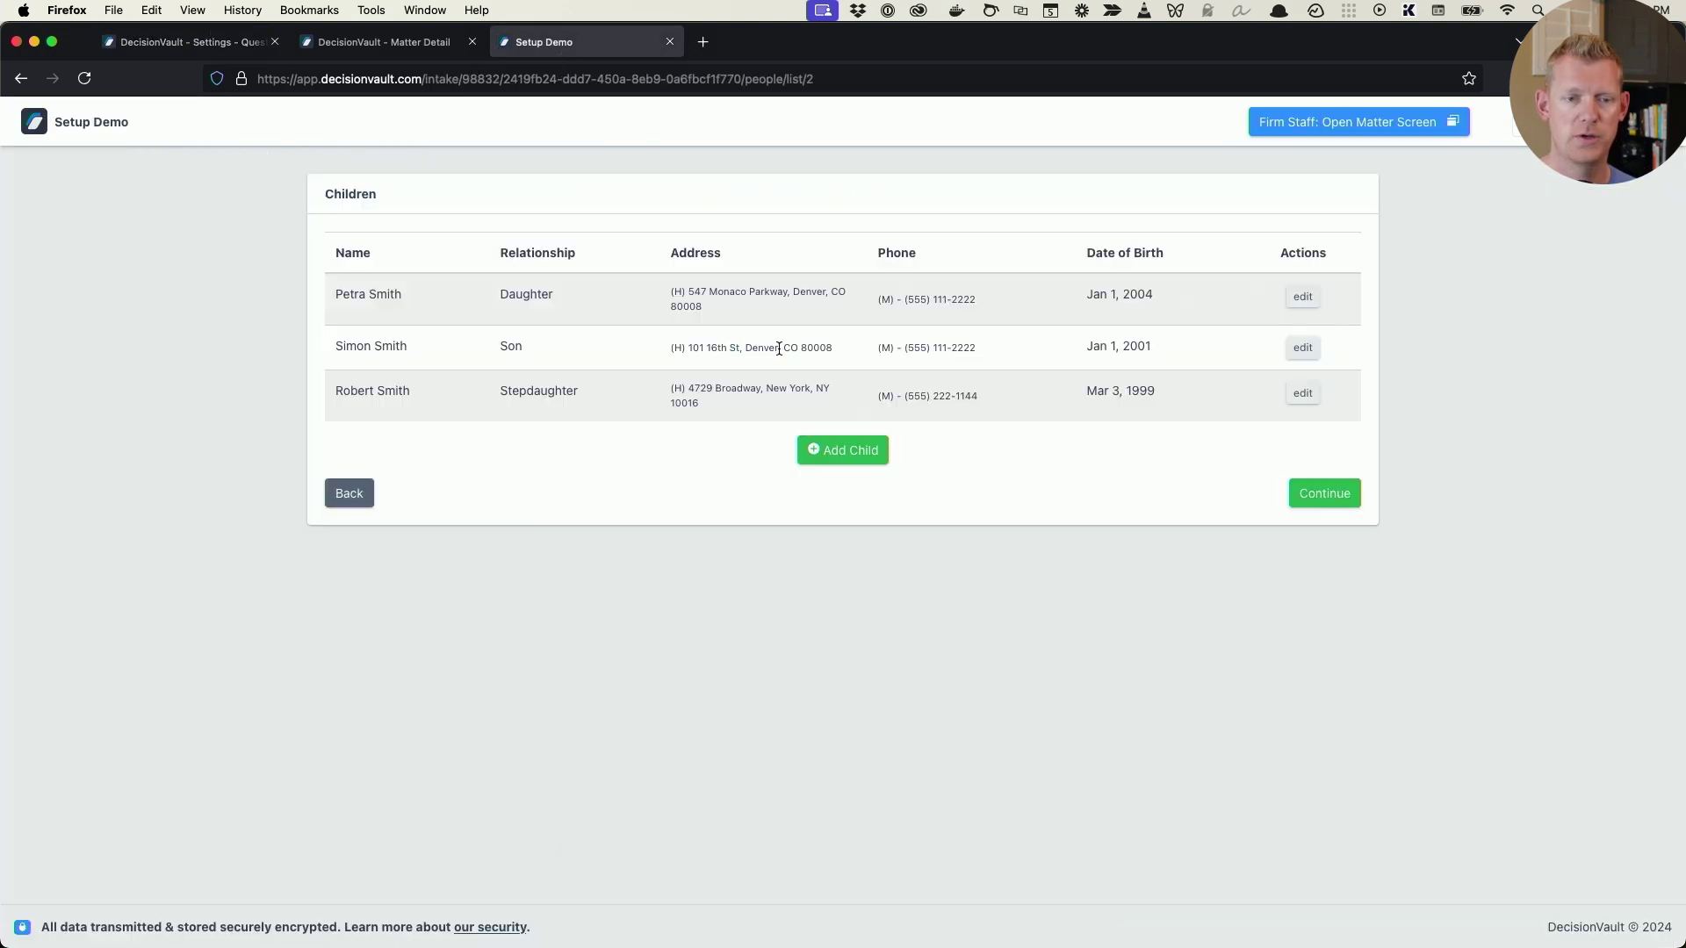
pyautogui.click(842, 449)
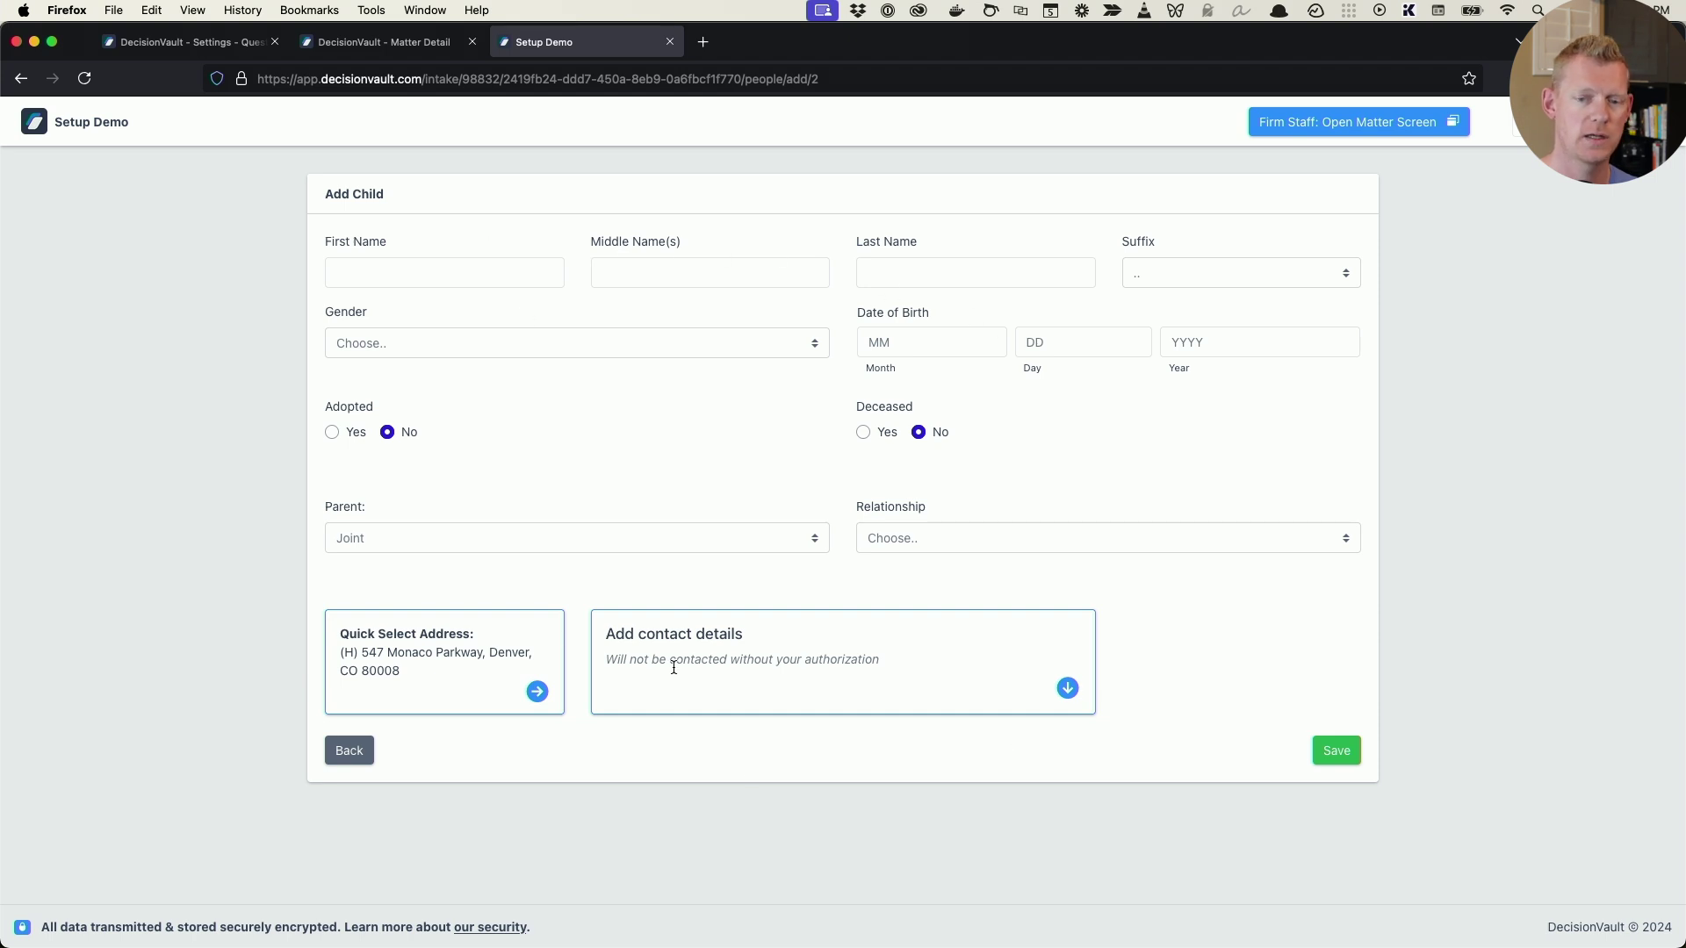
pyautogui.click(332, 432)
pyautogui.click(863, 434)
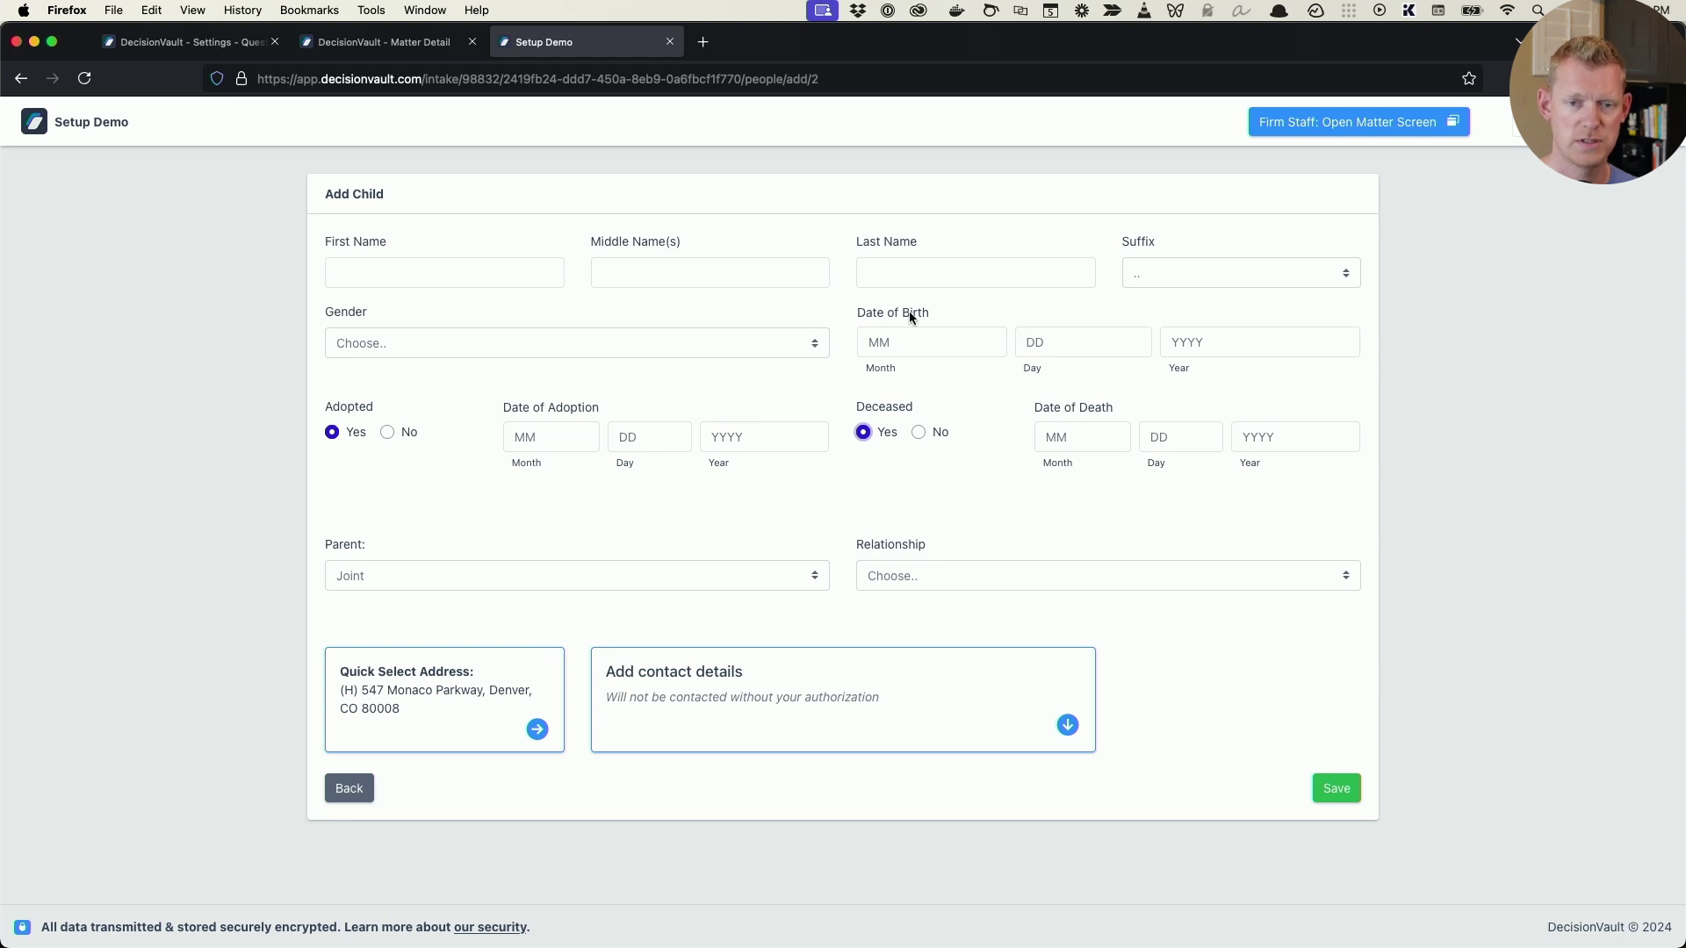
pyautogui.click(807, 578)
pyautogui.click(1035, 574)
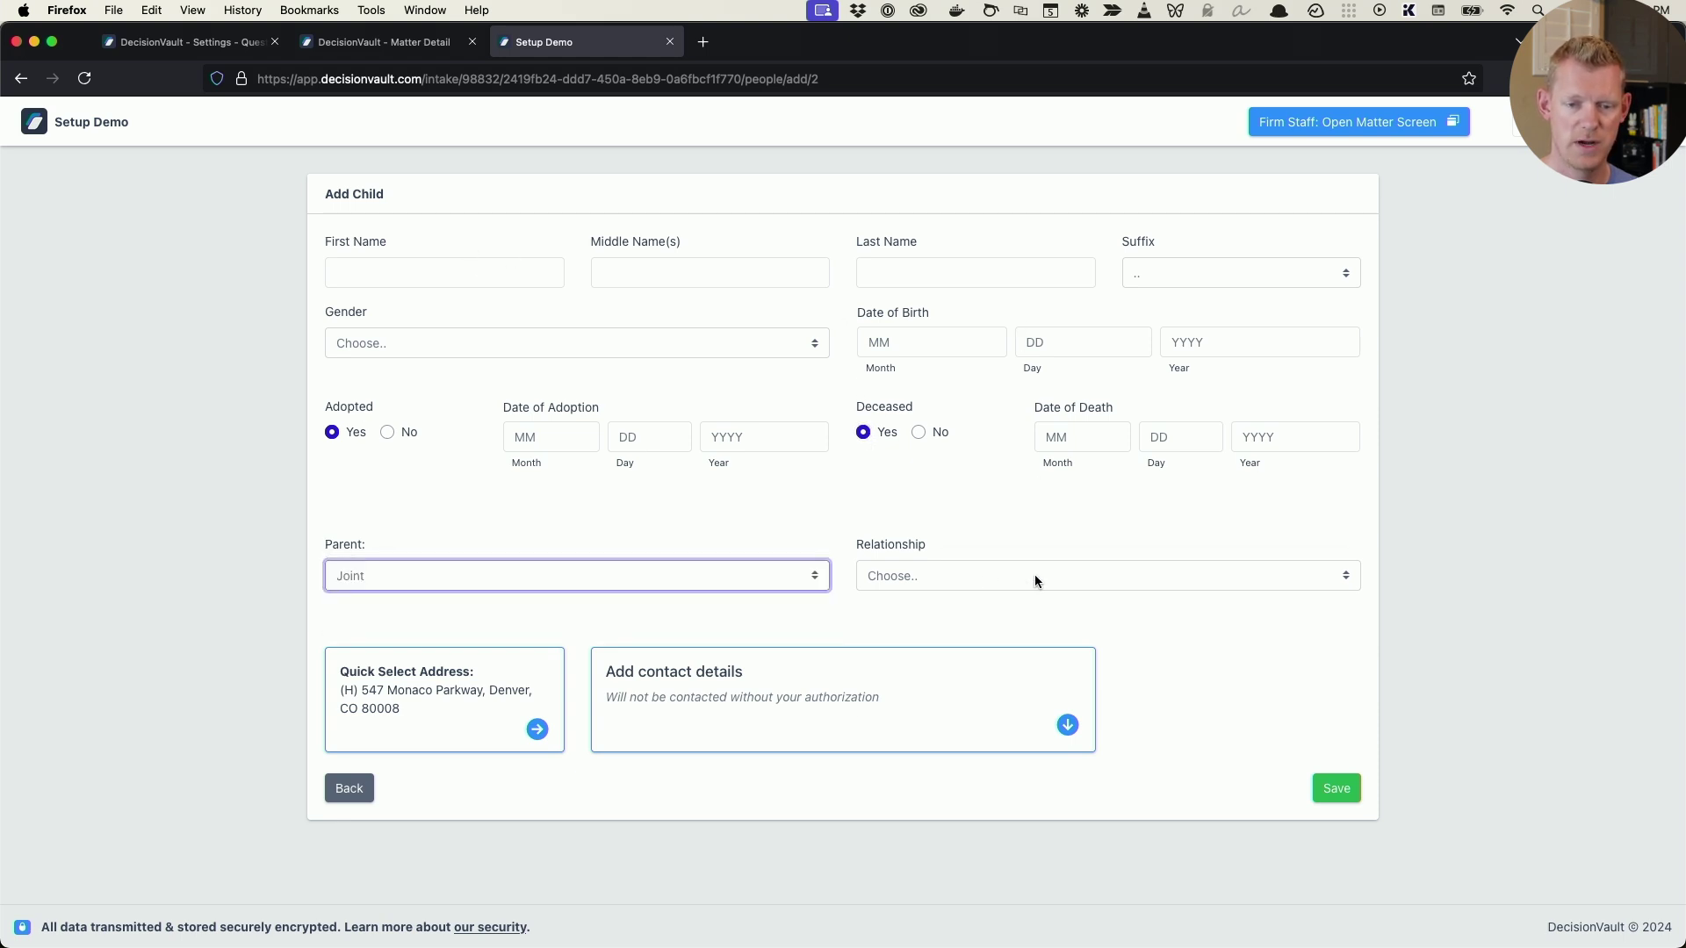
pyautogui.click(952, 571)
pyautogui.click(783, 504)
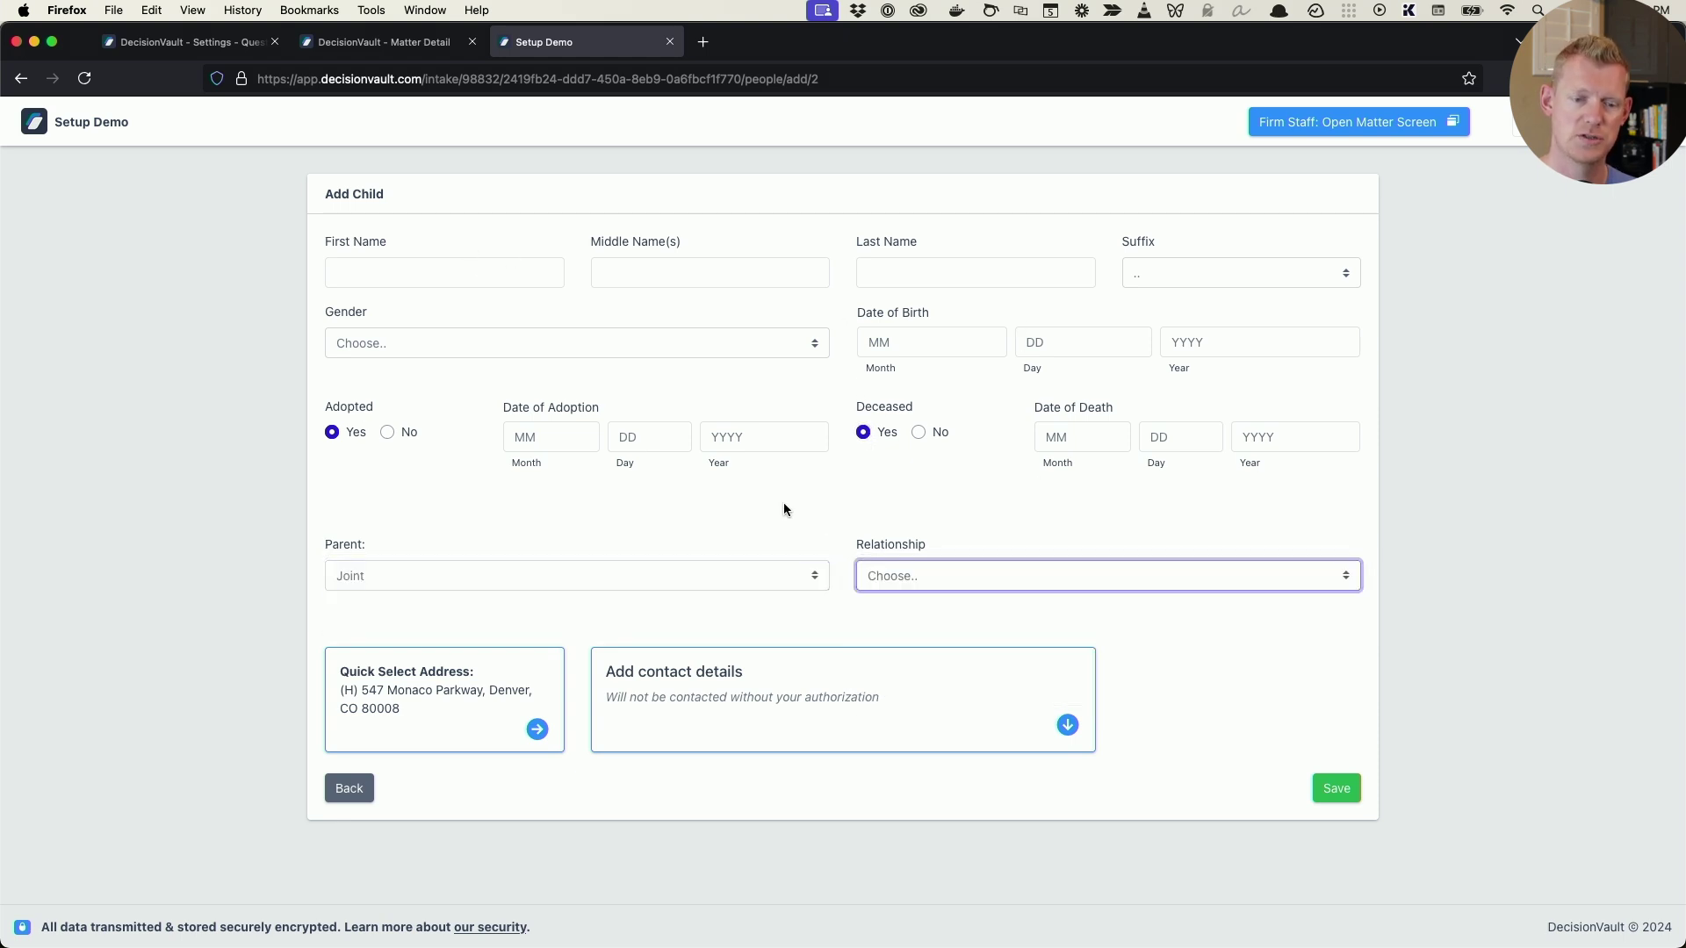
pyautogui.click(357, 793)
pyautogui.click(369, 807)
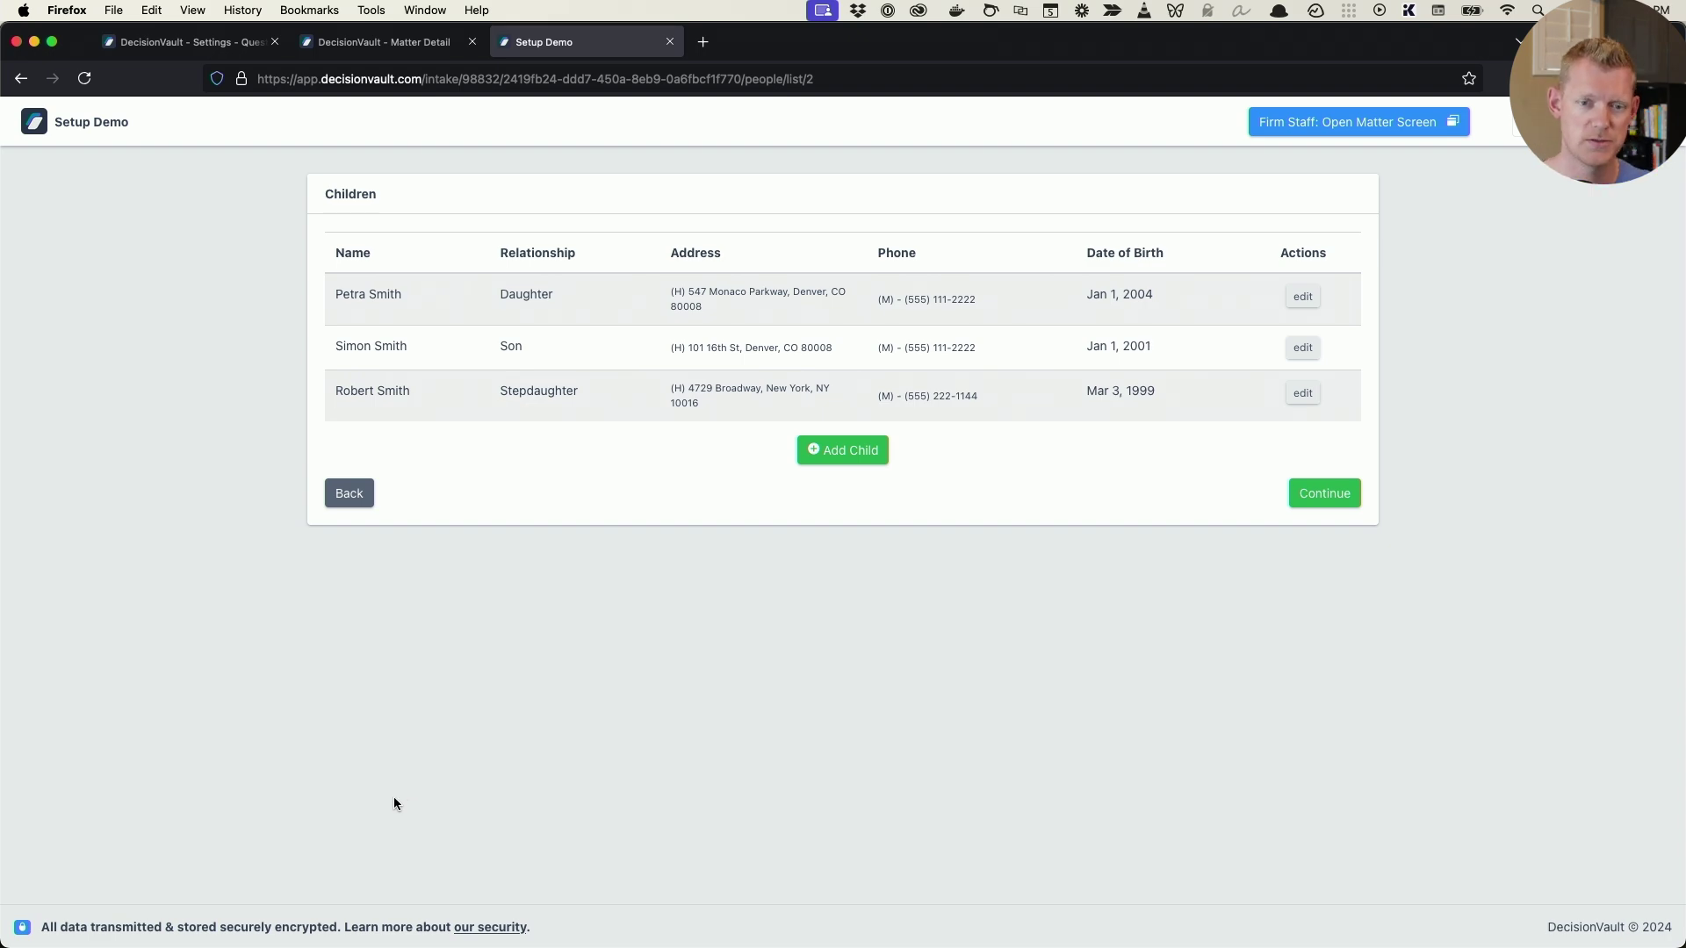
# - Add a Long Text Field to Children: 'Do any of your children have special needs? If so, please describe'
pyautogui.click(189, 41)
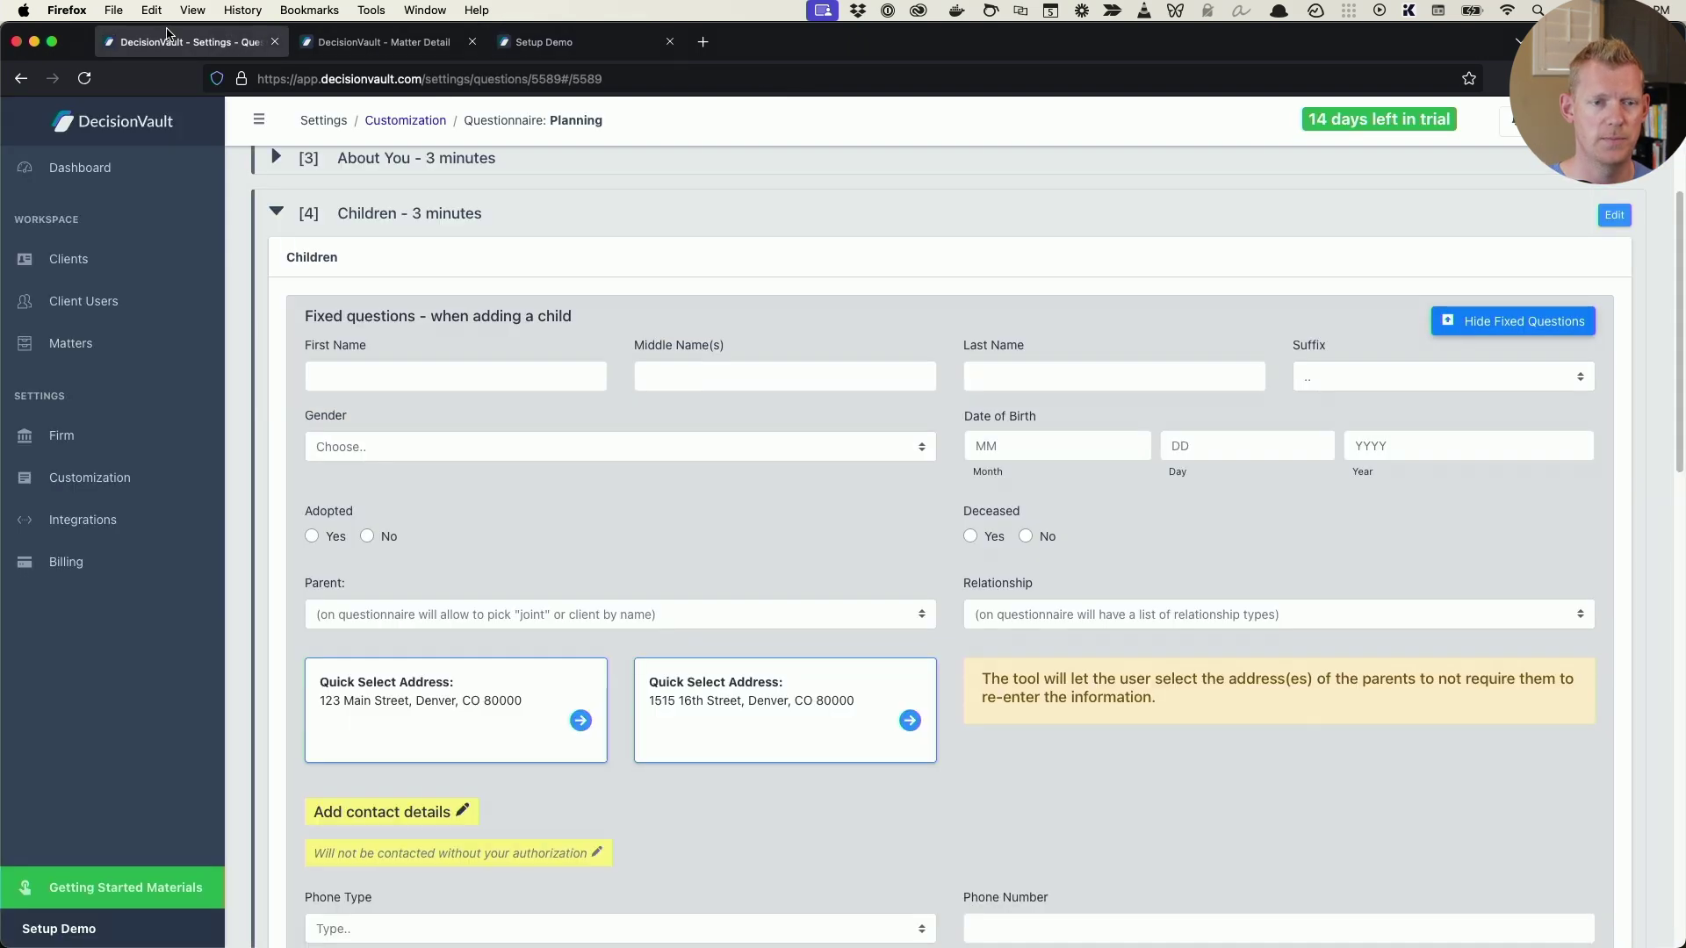
pyautogui.scroll(-5, 1052, 729)
pyautogui.scroll(5, 1080, 731)
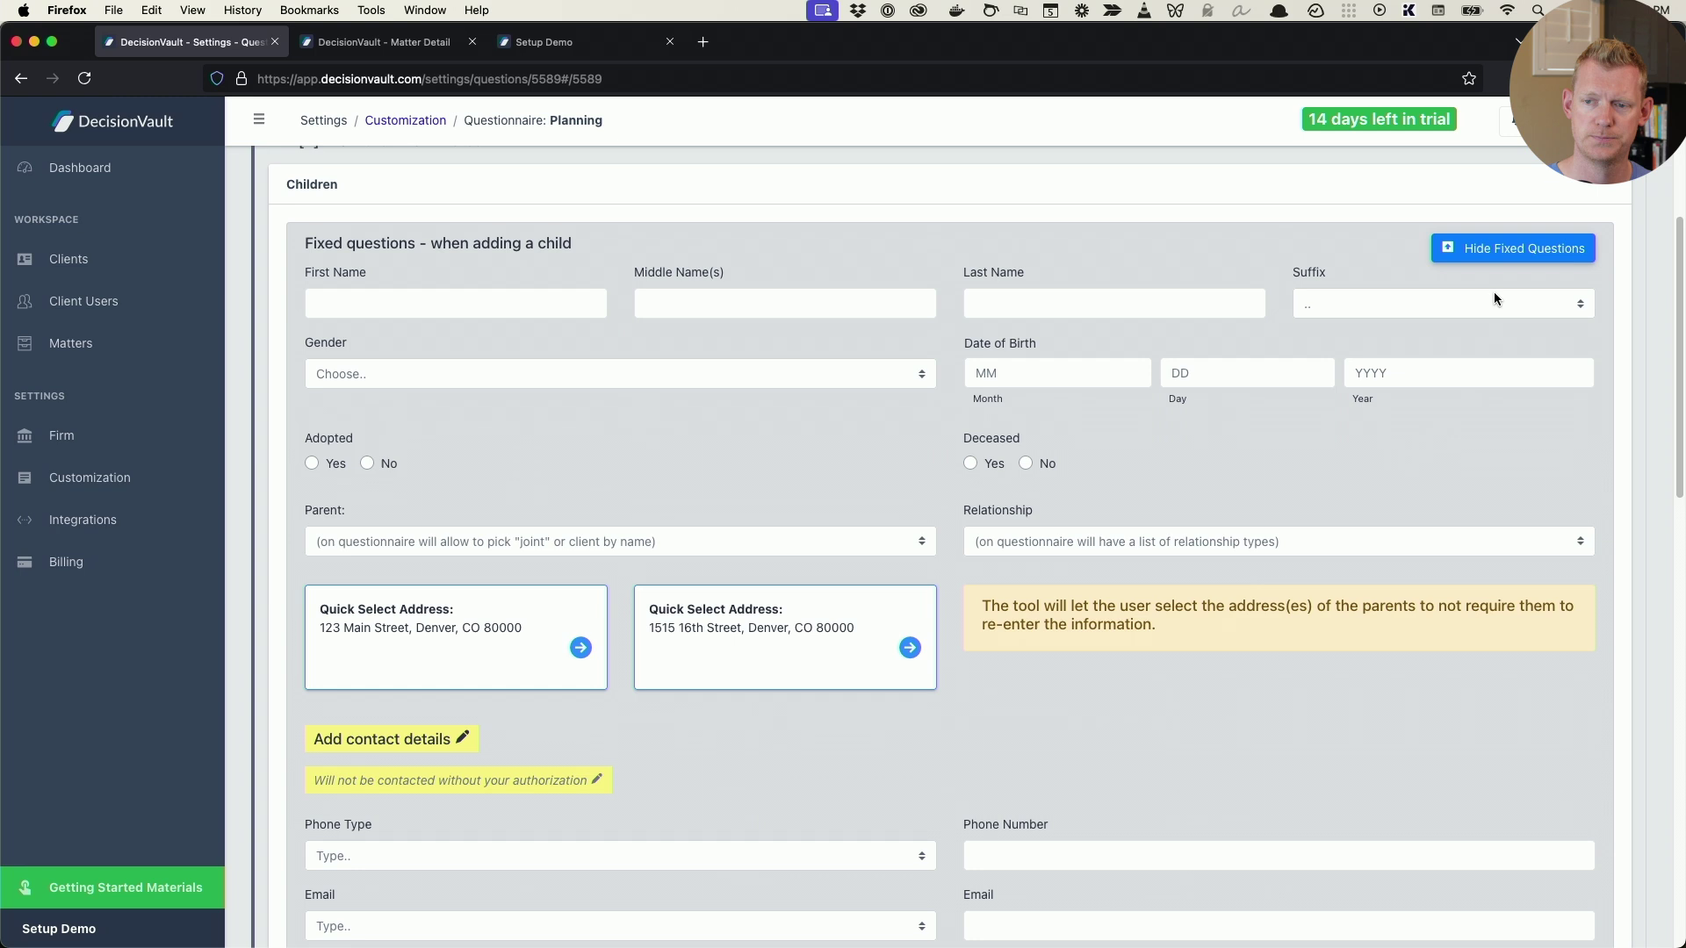
pyautogui.click(1504, 255)
pyautogui.click(914, 460)
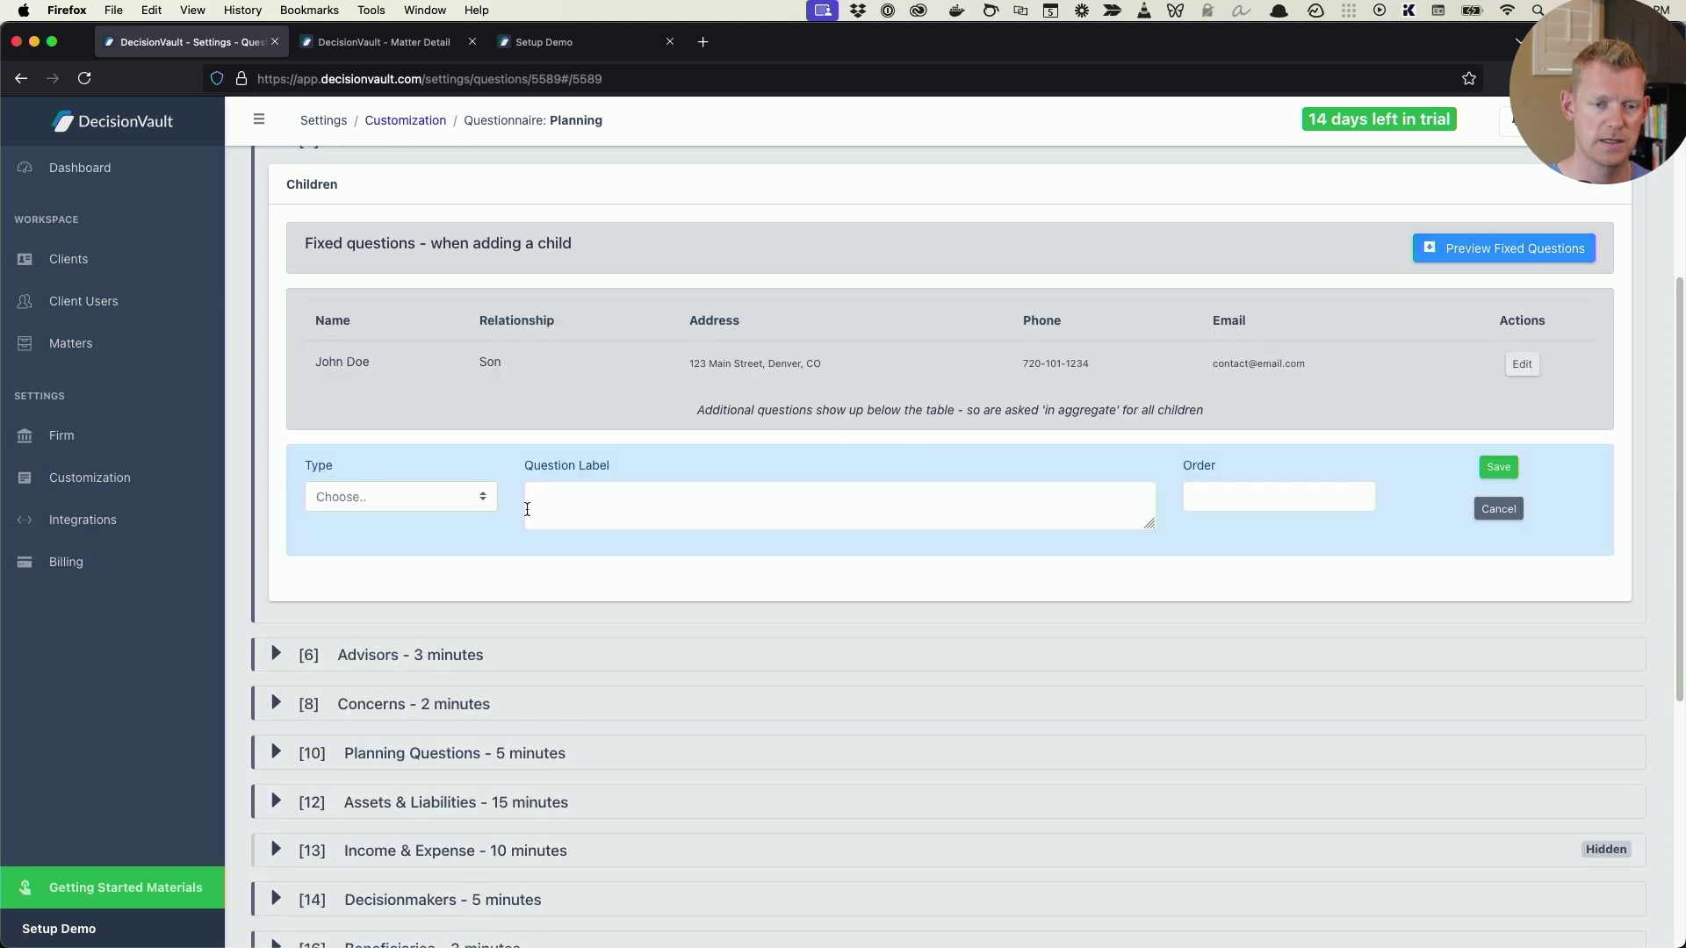
pyautogui.click(436, 497)
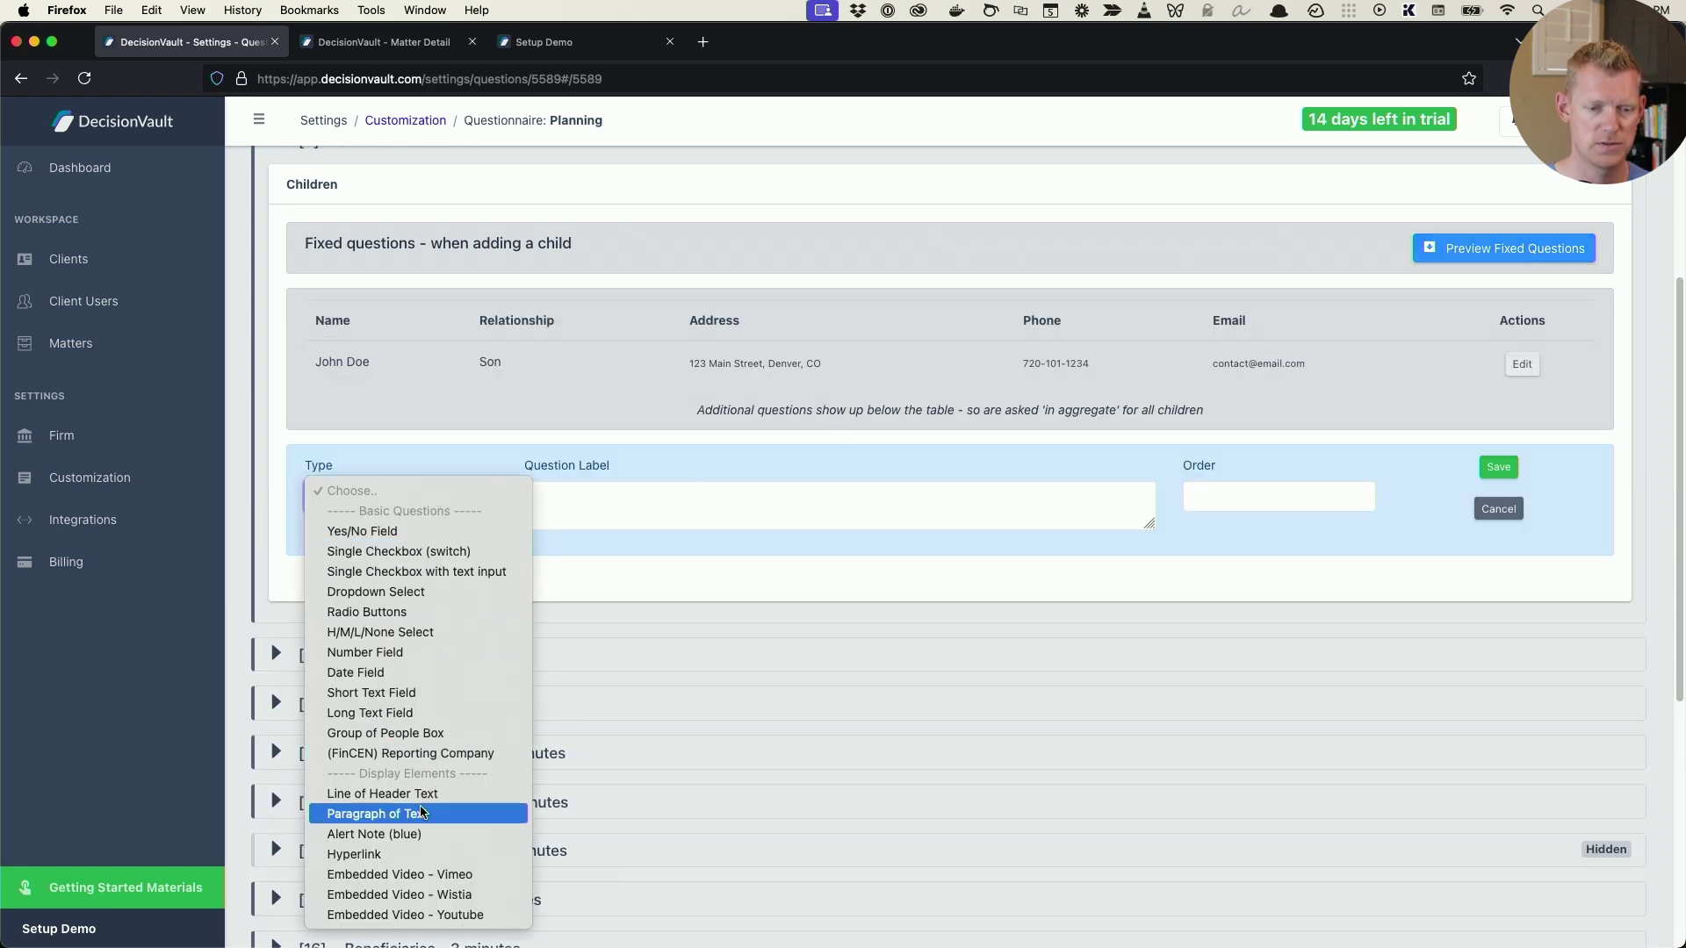
pyautogui.click(386, 713)
pyautogui.click(596, 525)
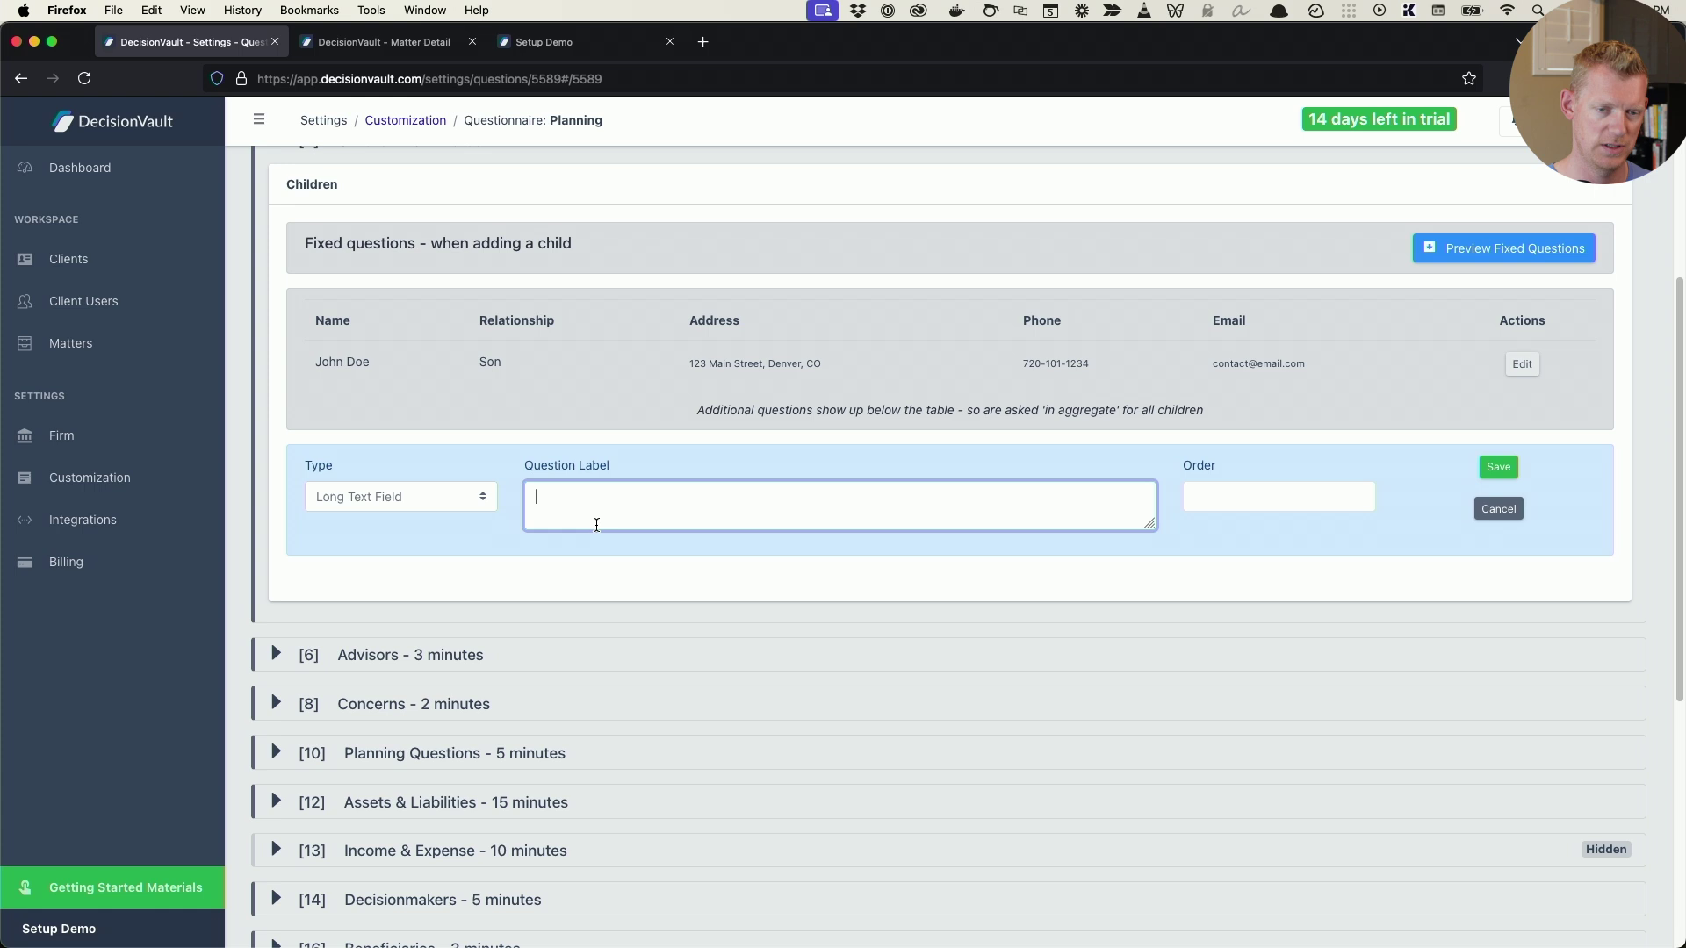
pyautogui.write('Do any ')
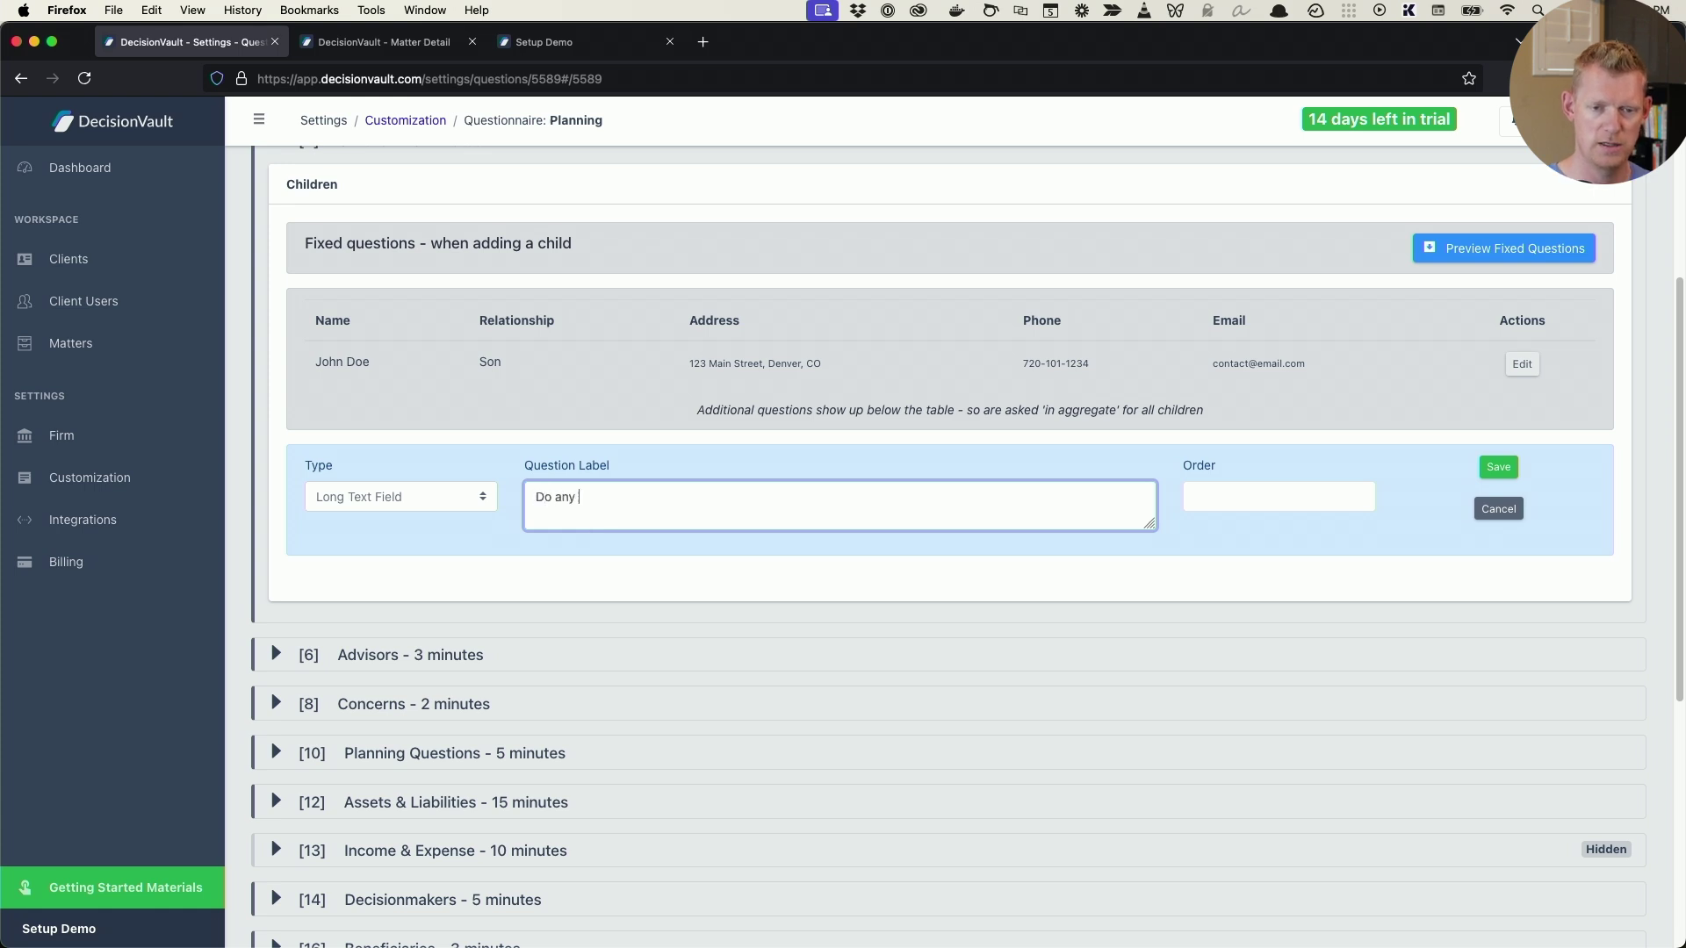
pyautogui.write('of your children ha')
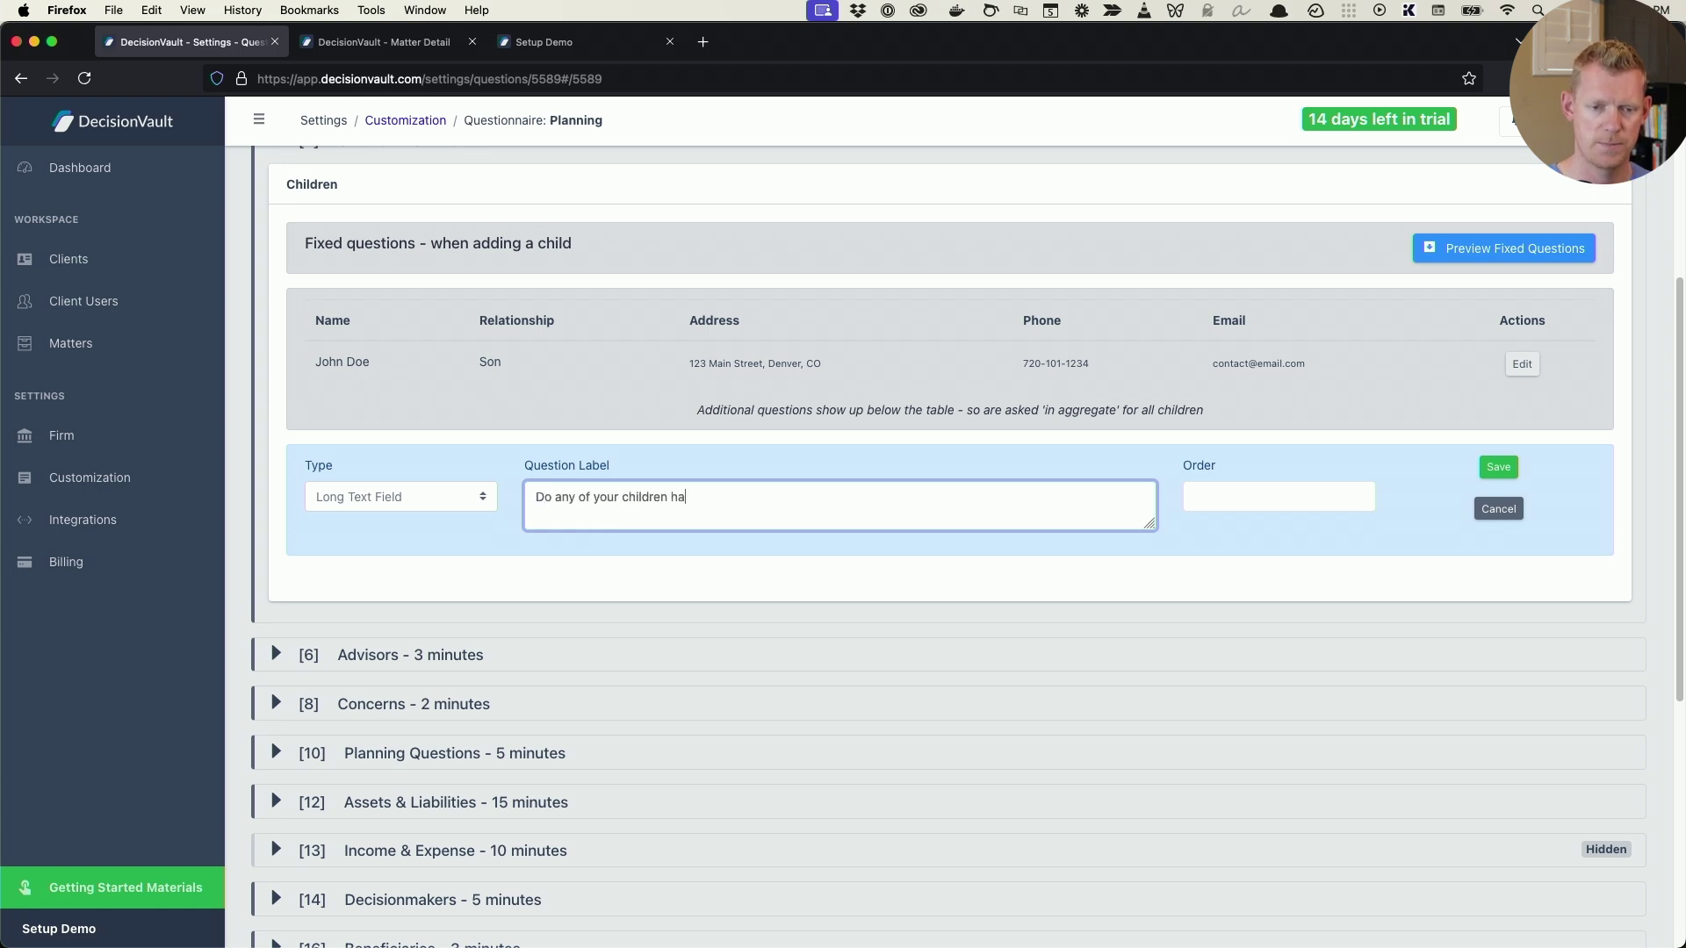
pyautogui.write('ve special needs?')
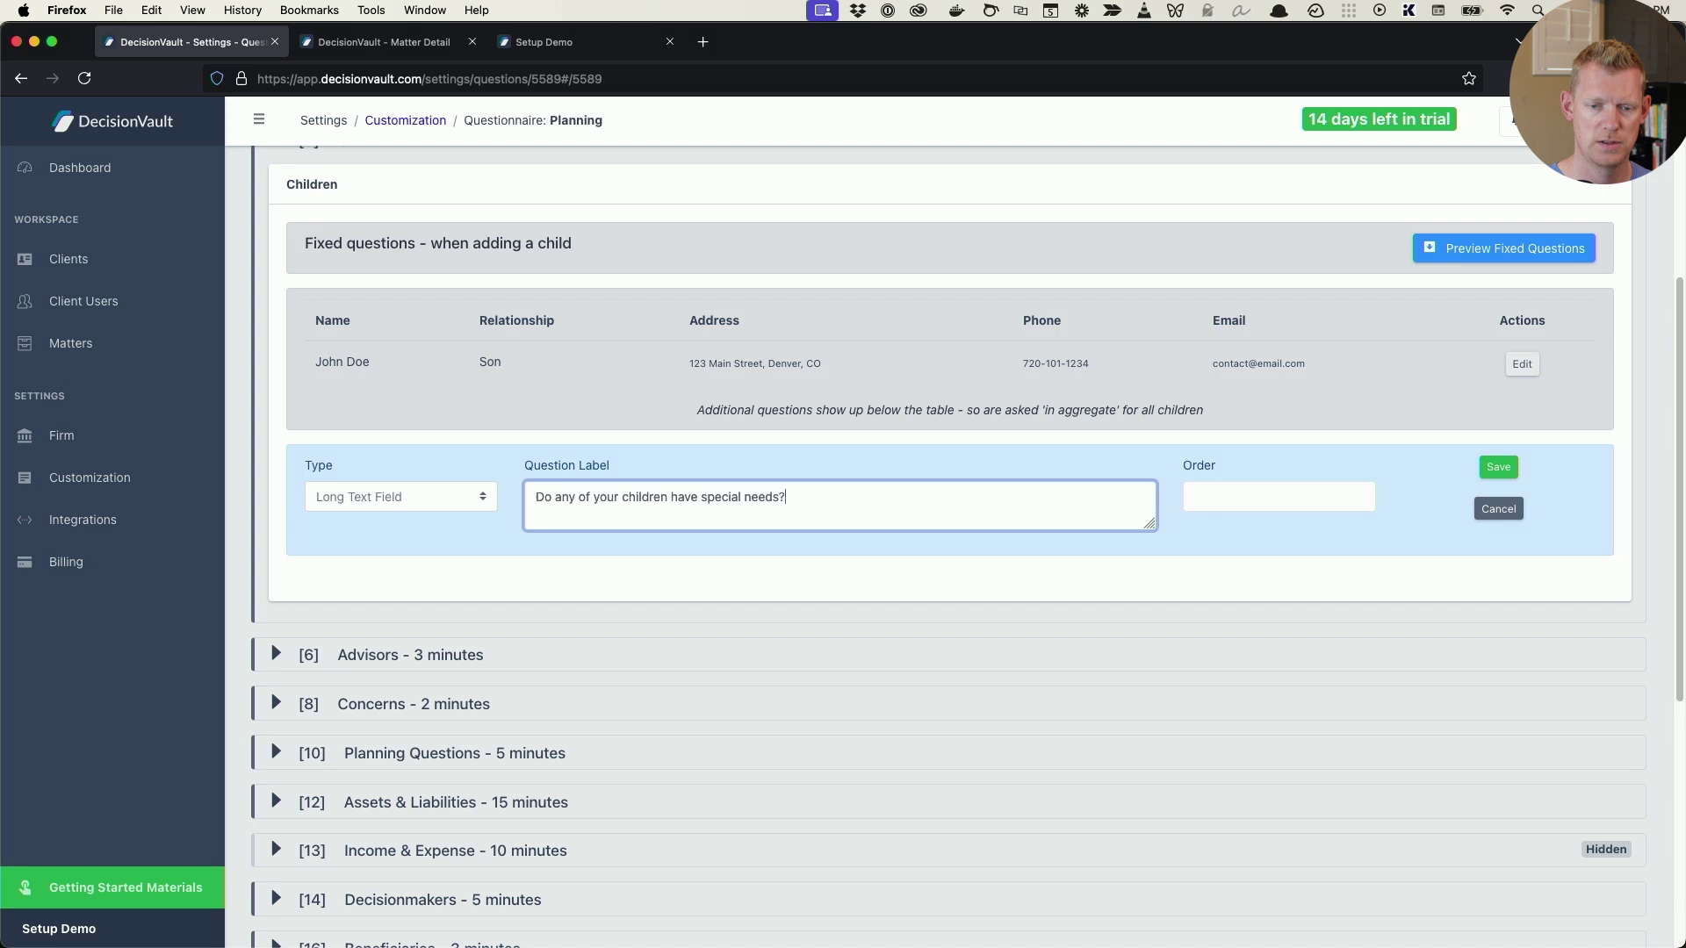
pyautogui.write(' If so, ple')
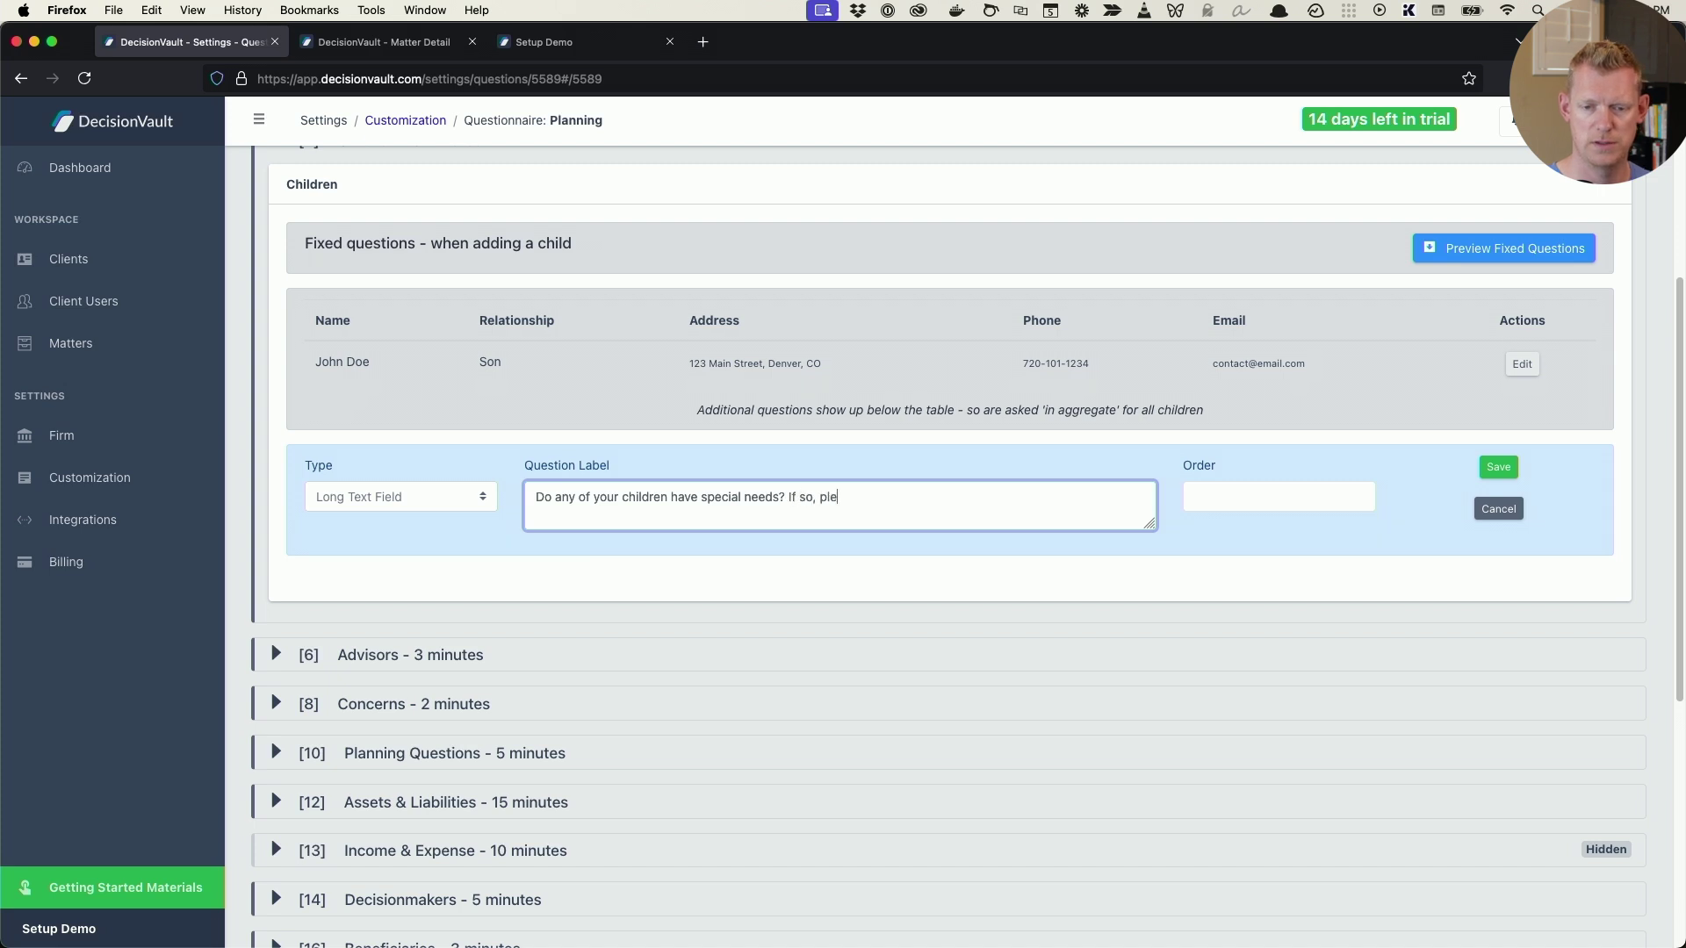
pyautogui.write('ase describe')
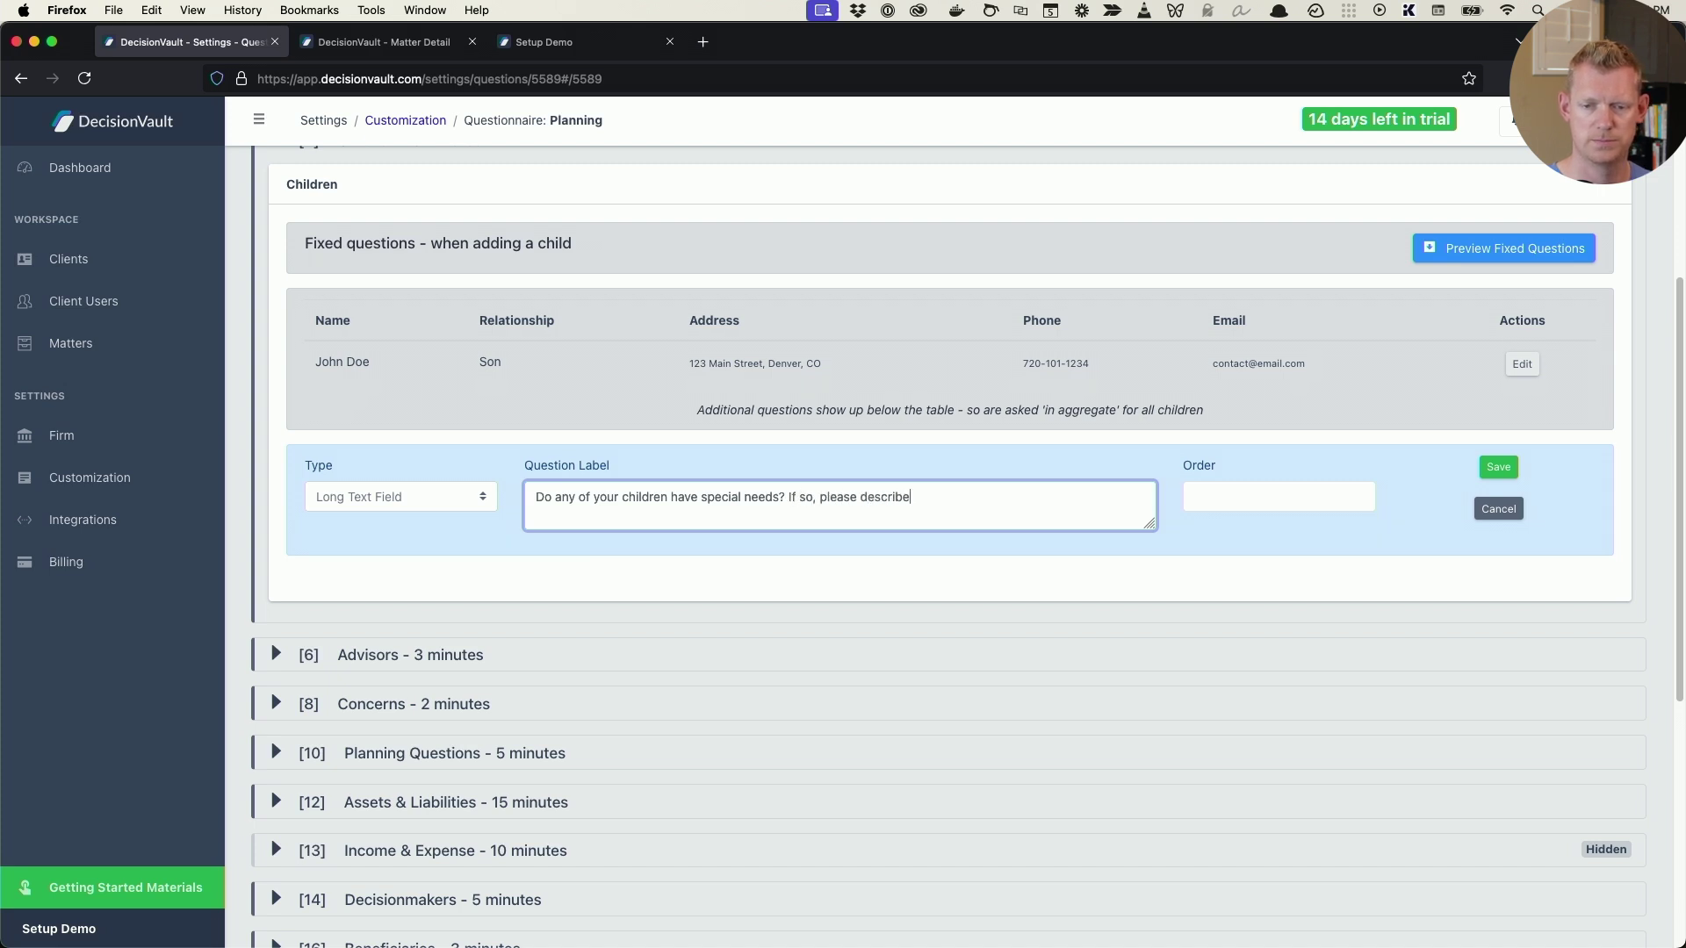
pyautogui.click(1279, 497)
pyautogui.press('Return')
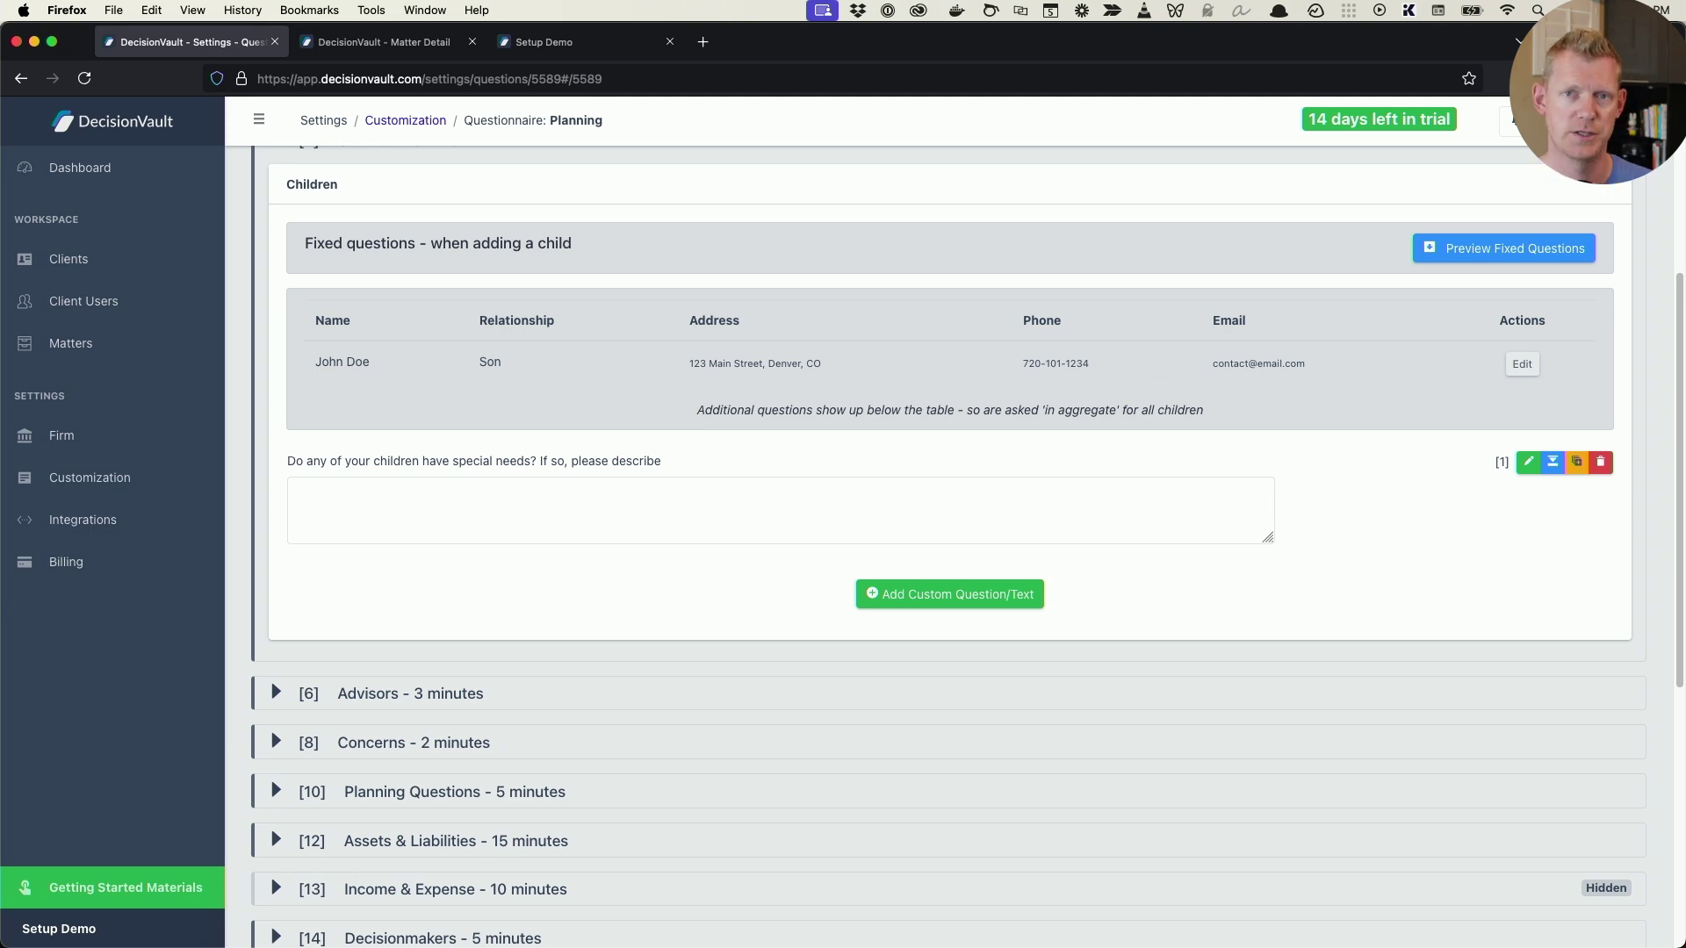
# - Return to the client questionnaire's section overview
pyautogui.scroll(-1, 516, 436)
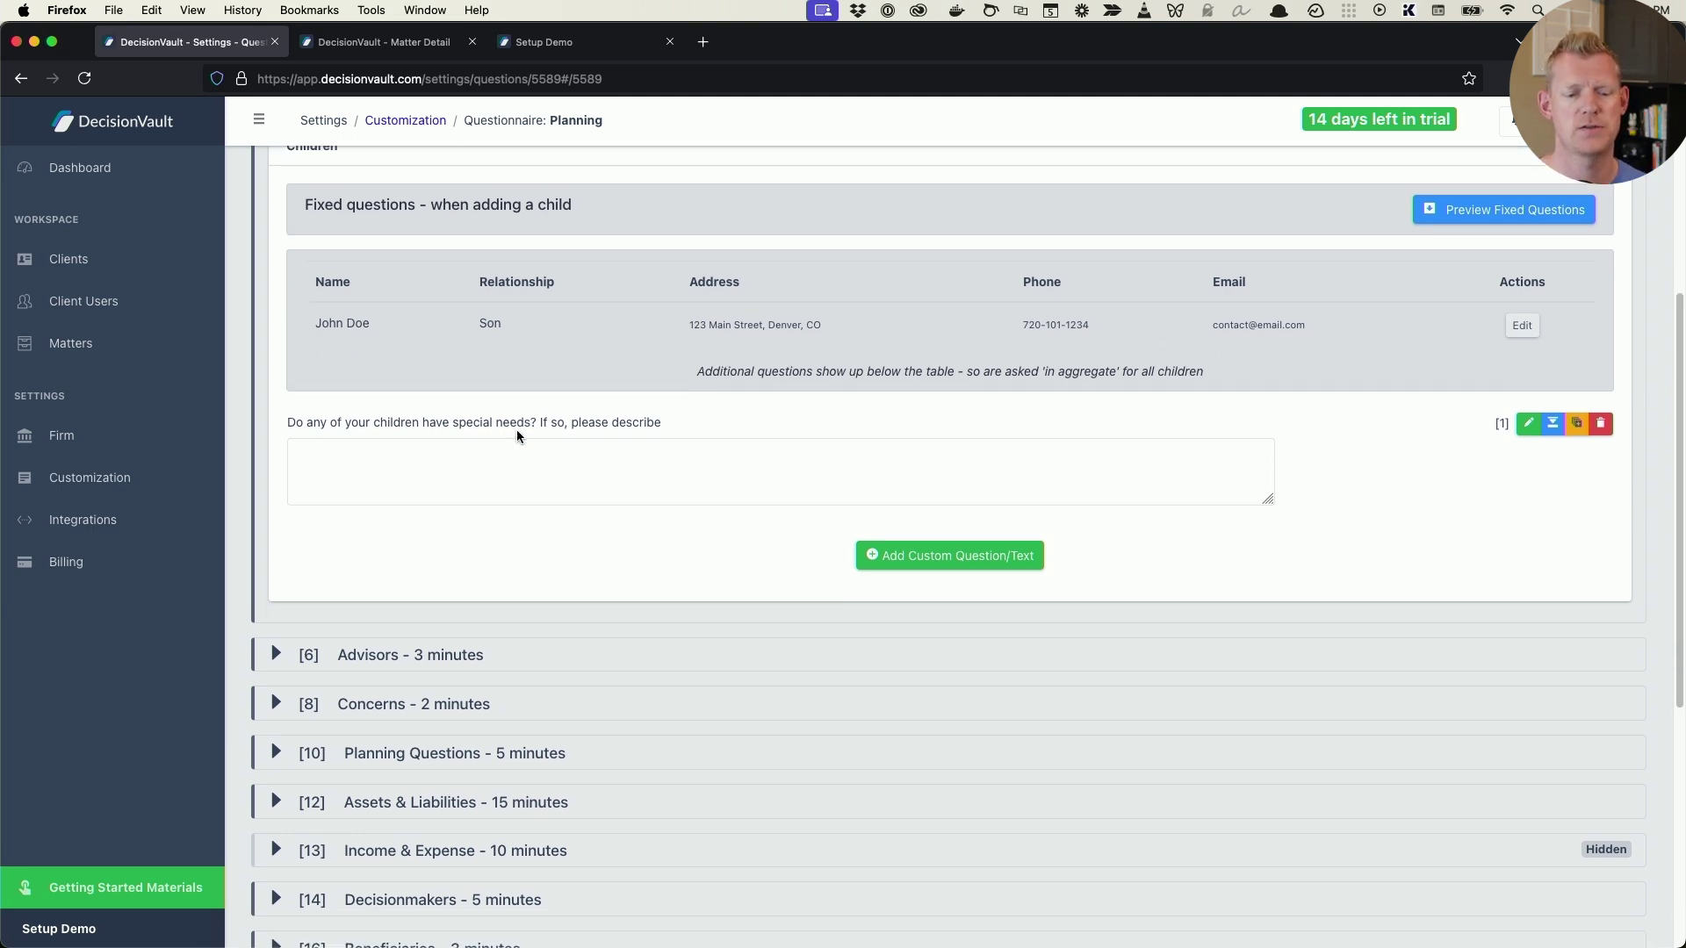
pyautogui.scroll(-3, 516, 436)
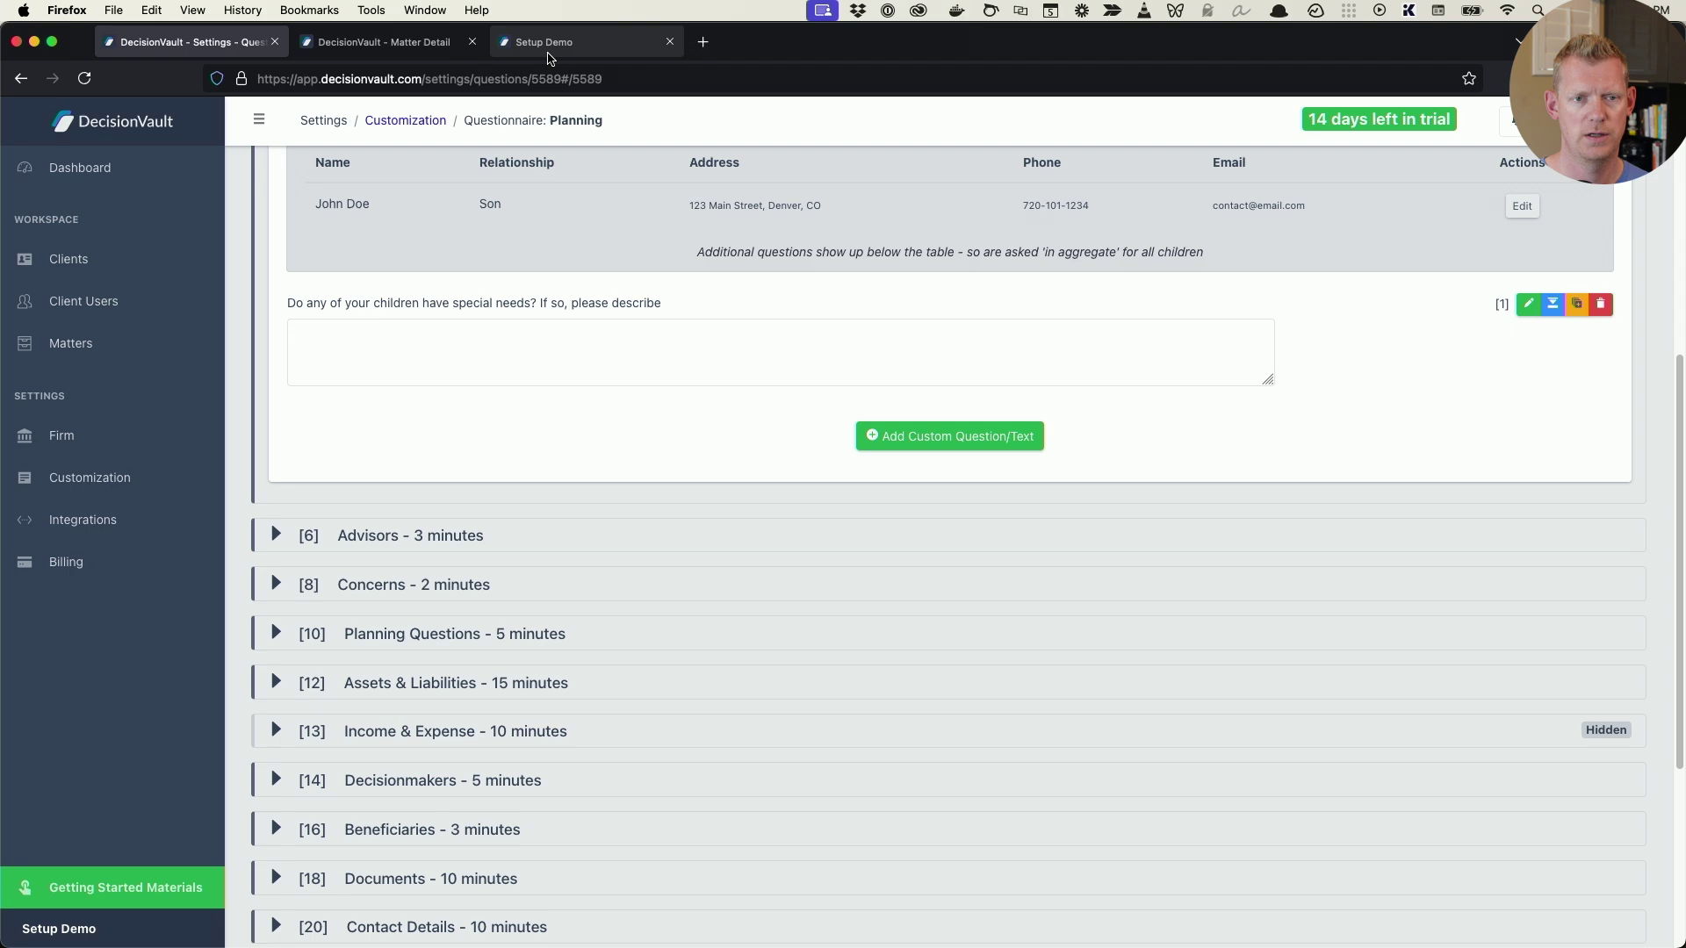
pyautogui.click(548, 53)
pyautogui.click(386, 41)
pyautogui.click(545, 41)
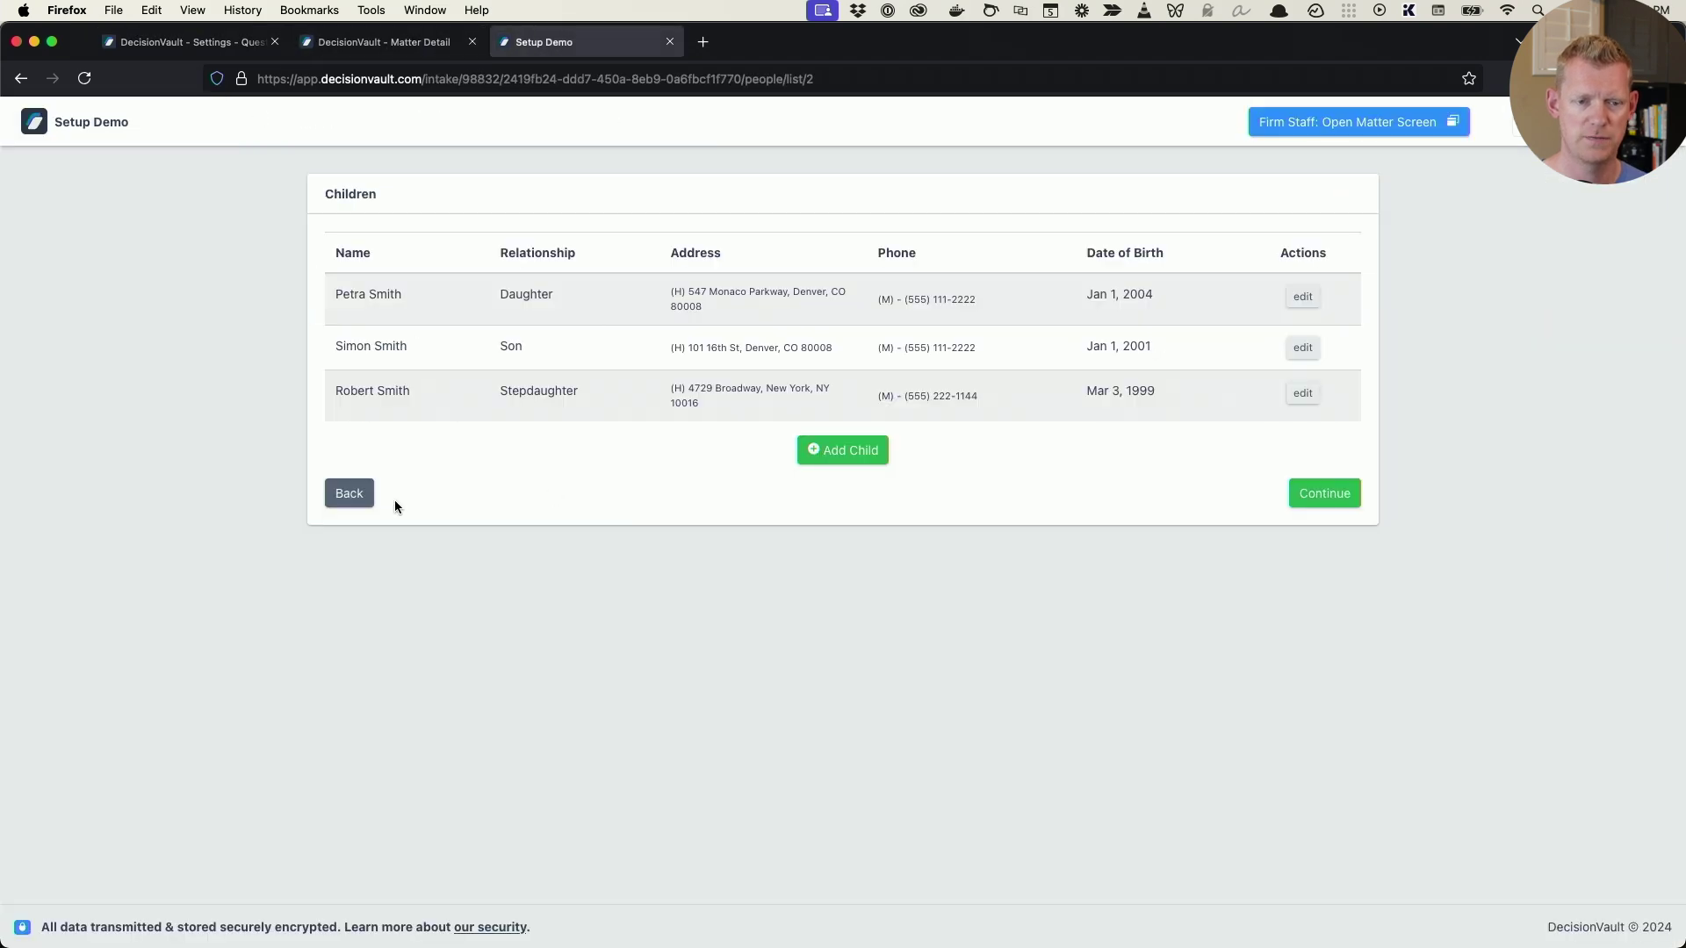
pyautogui.click(371, 499)
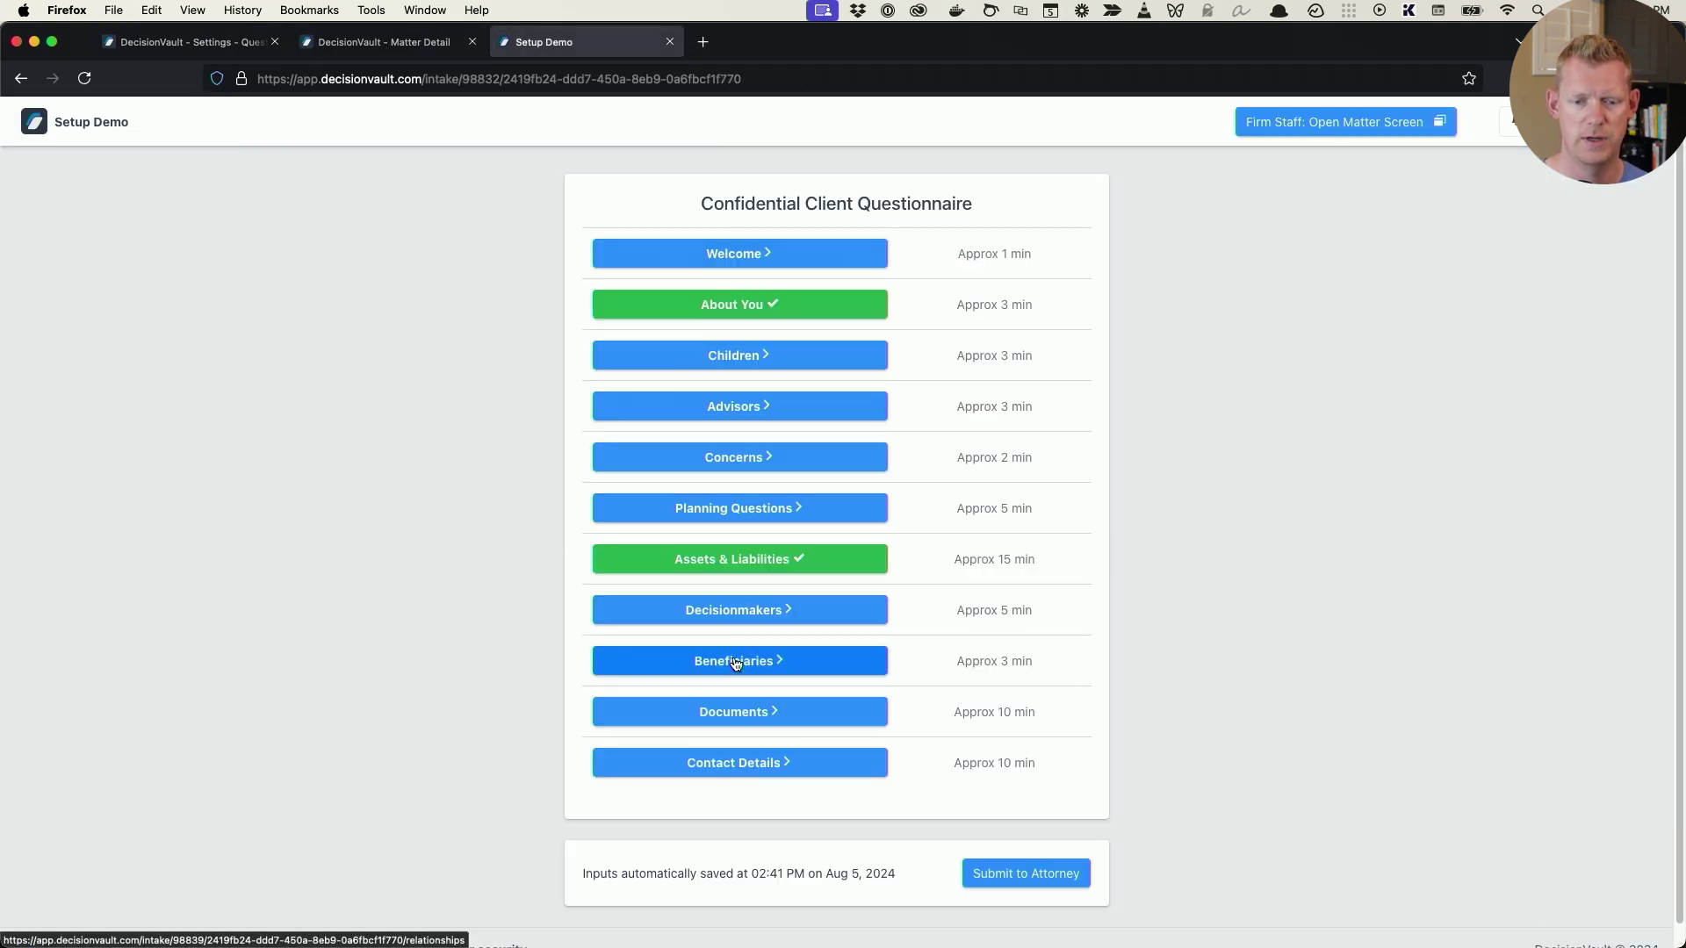
# - Open the Decisionmakers page of the client questionnaire
pyautogui.click(746, 612)
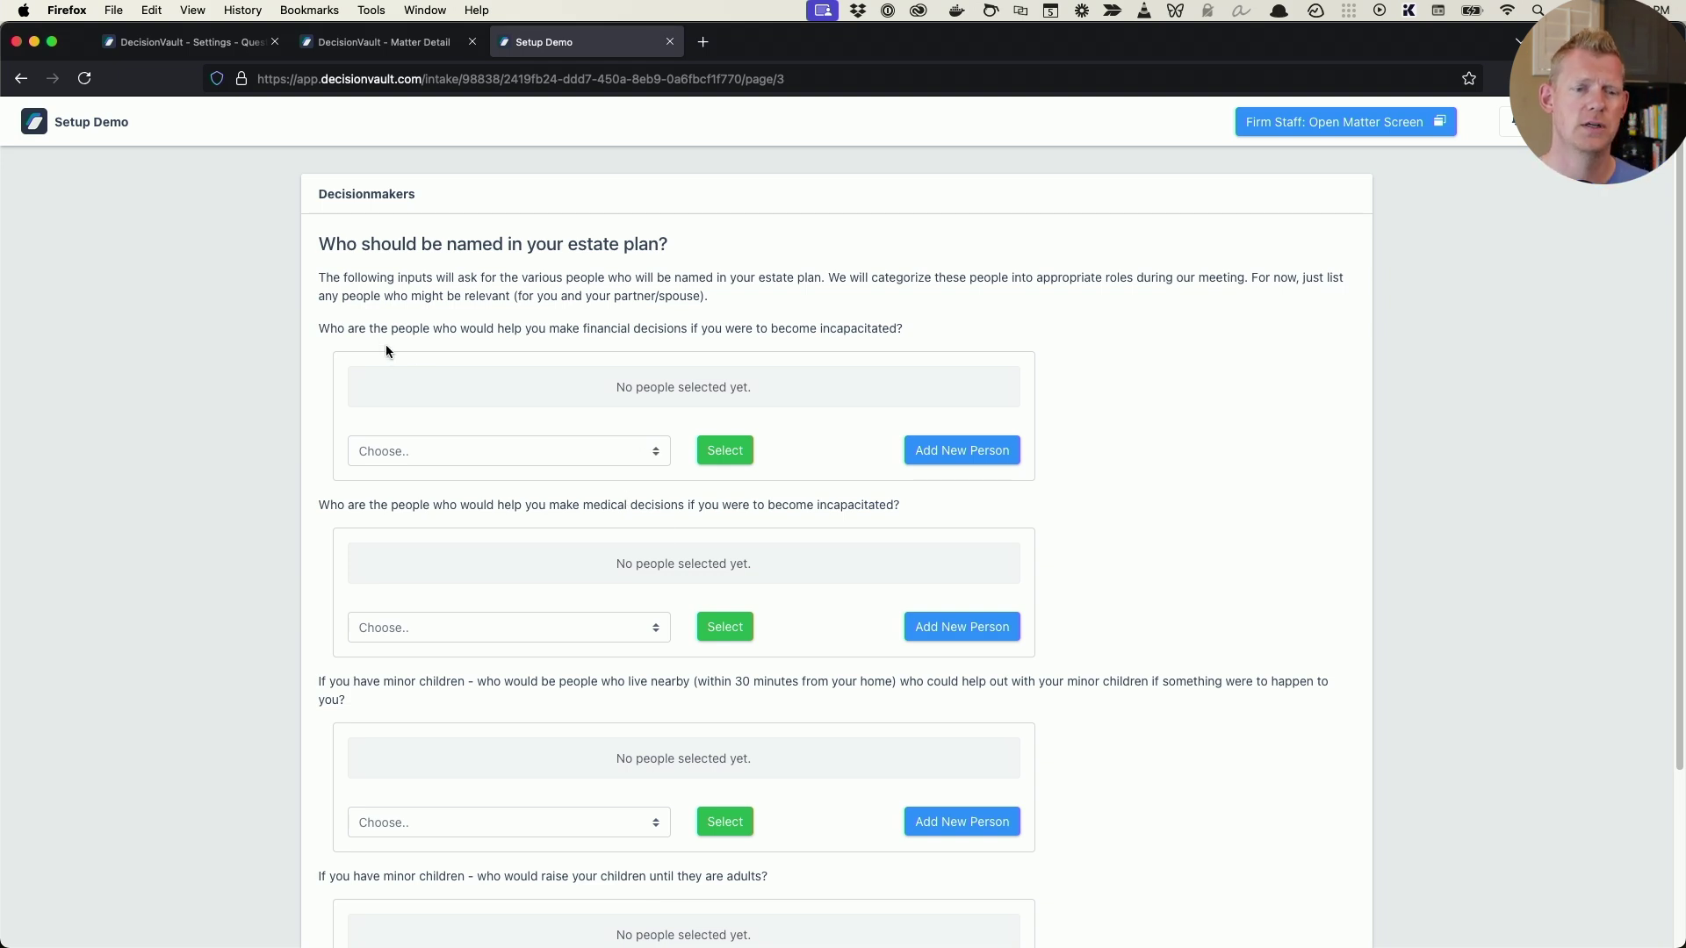
# - Add the first two people, including one of the children, as financial decisionmakers
pyautogui.moveTo(328, 330); pyautogui.dragTo(1070, 472)
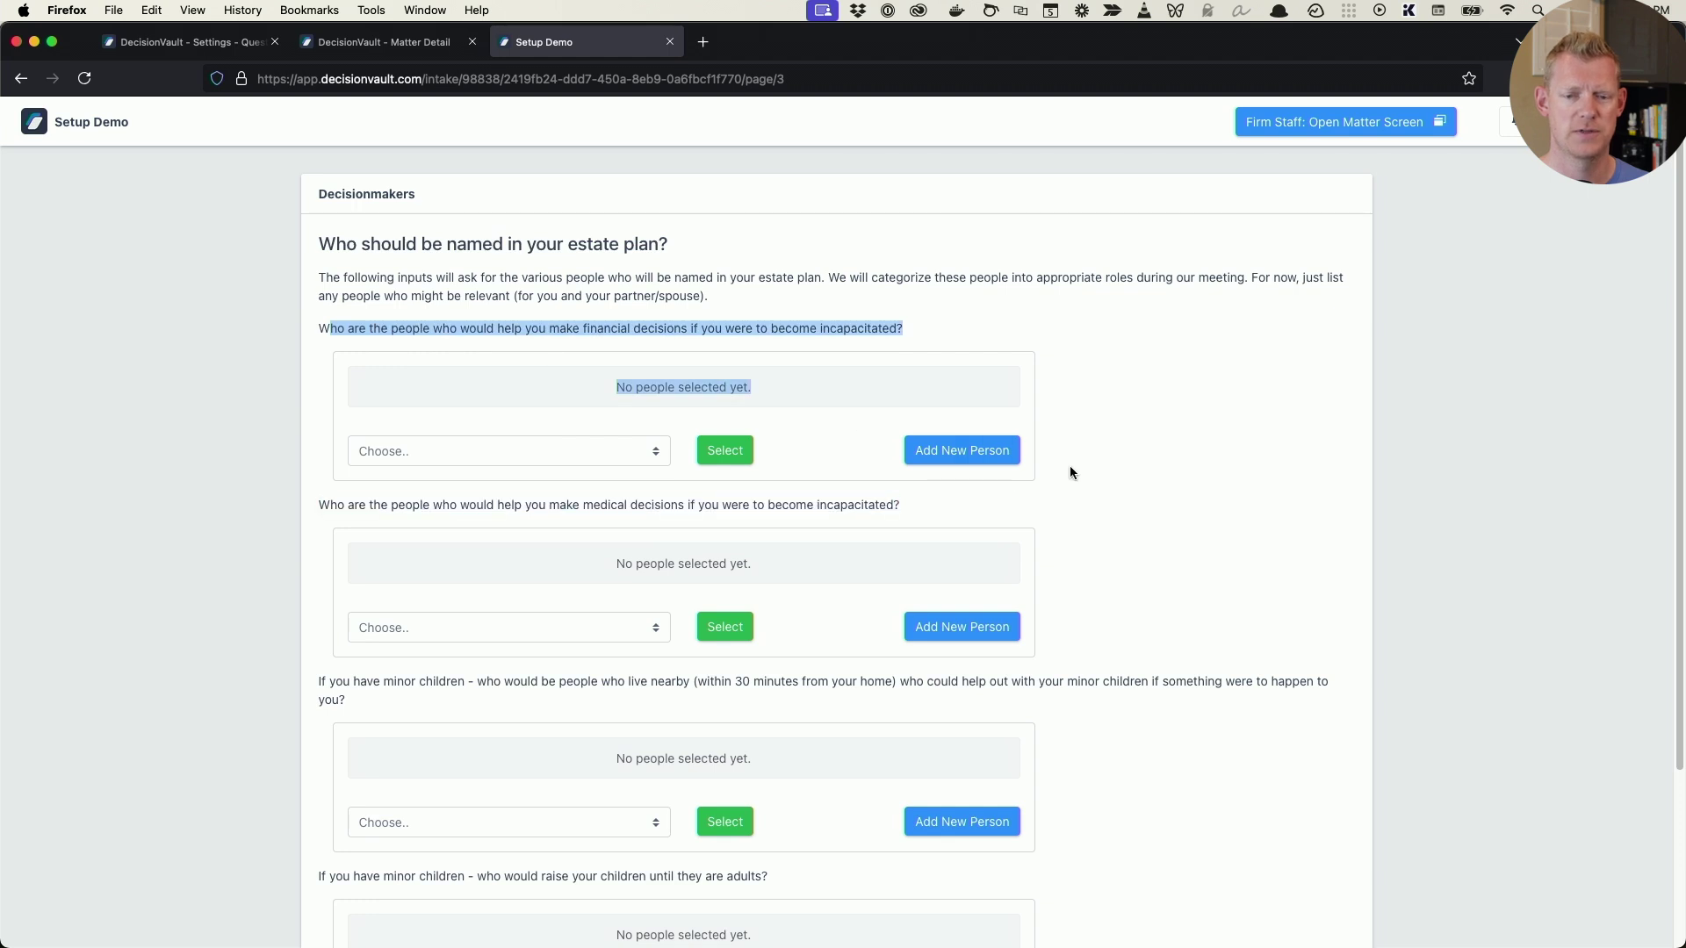
pyautogui.click(1082, 461)
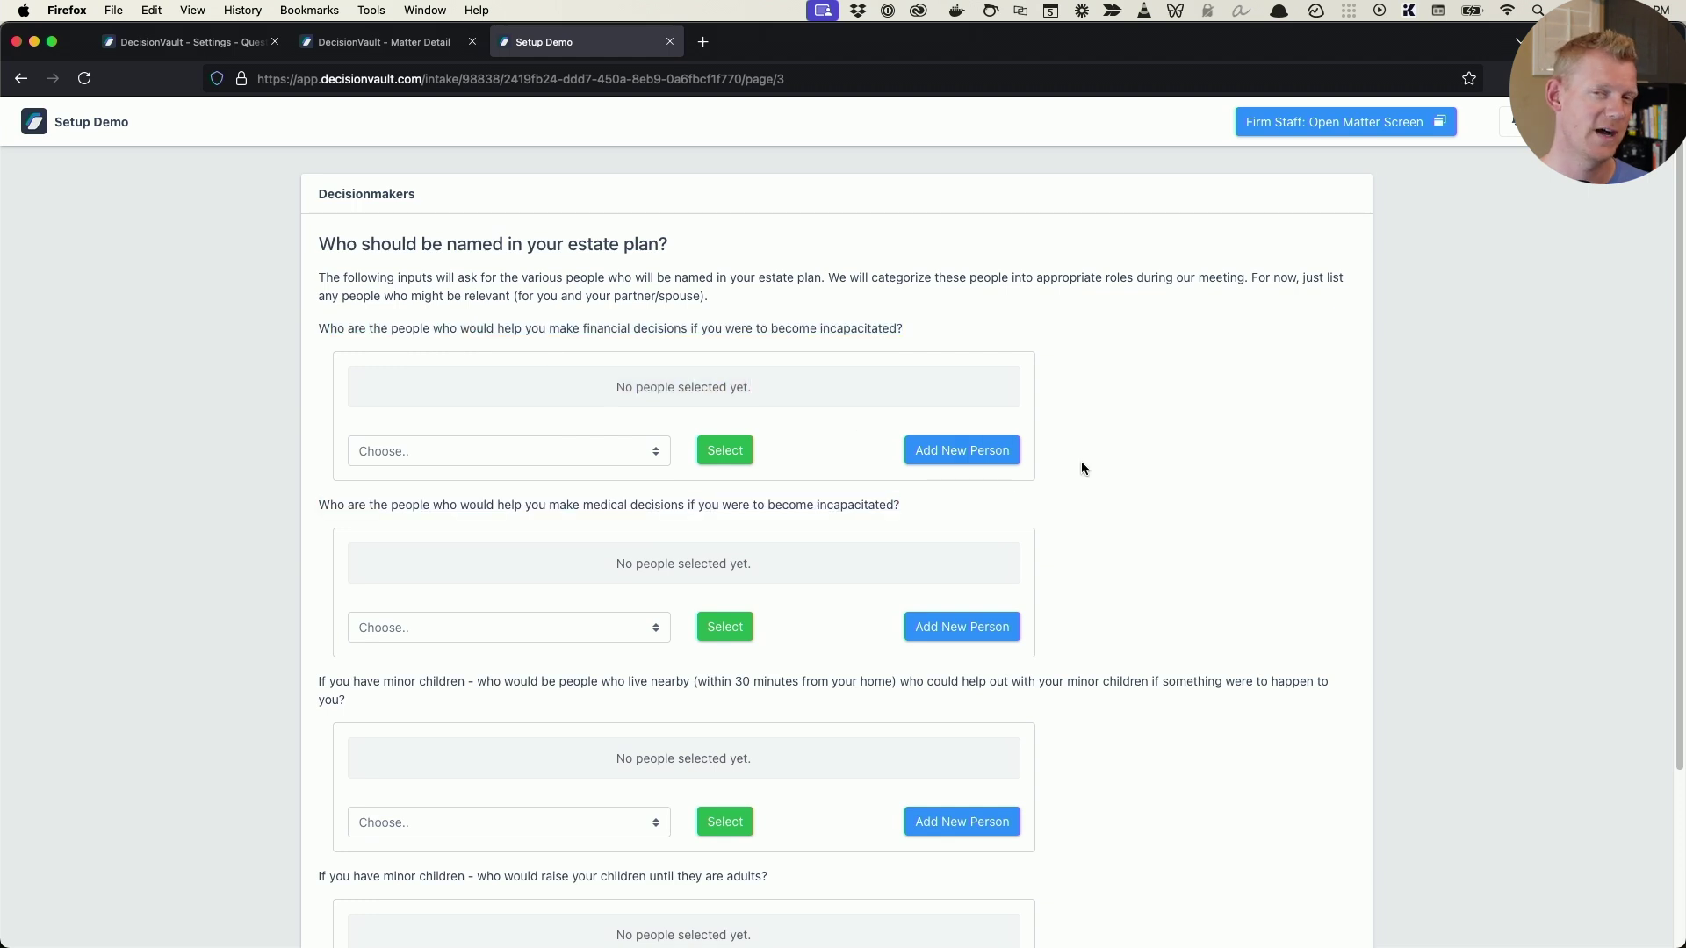
pyautogui.click(618, 461)
pyautogui.click(452, 508)
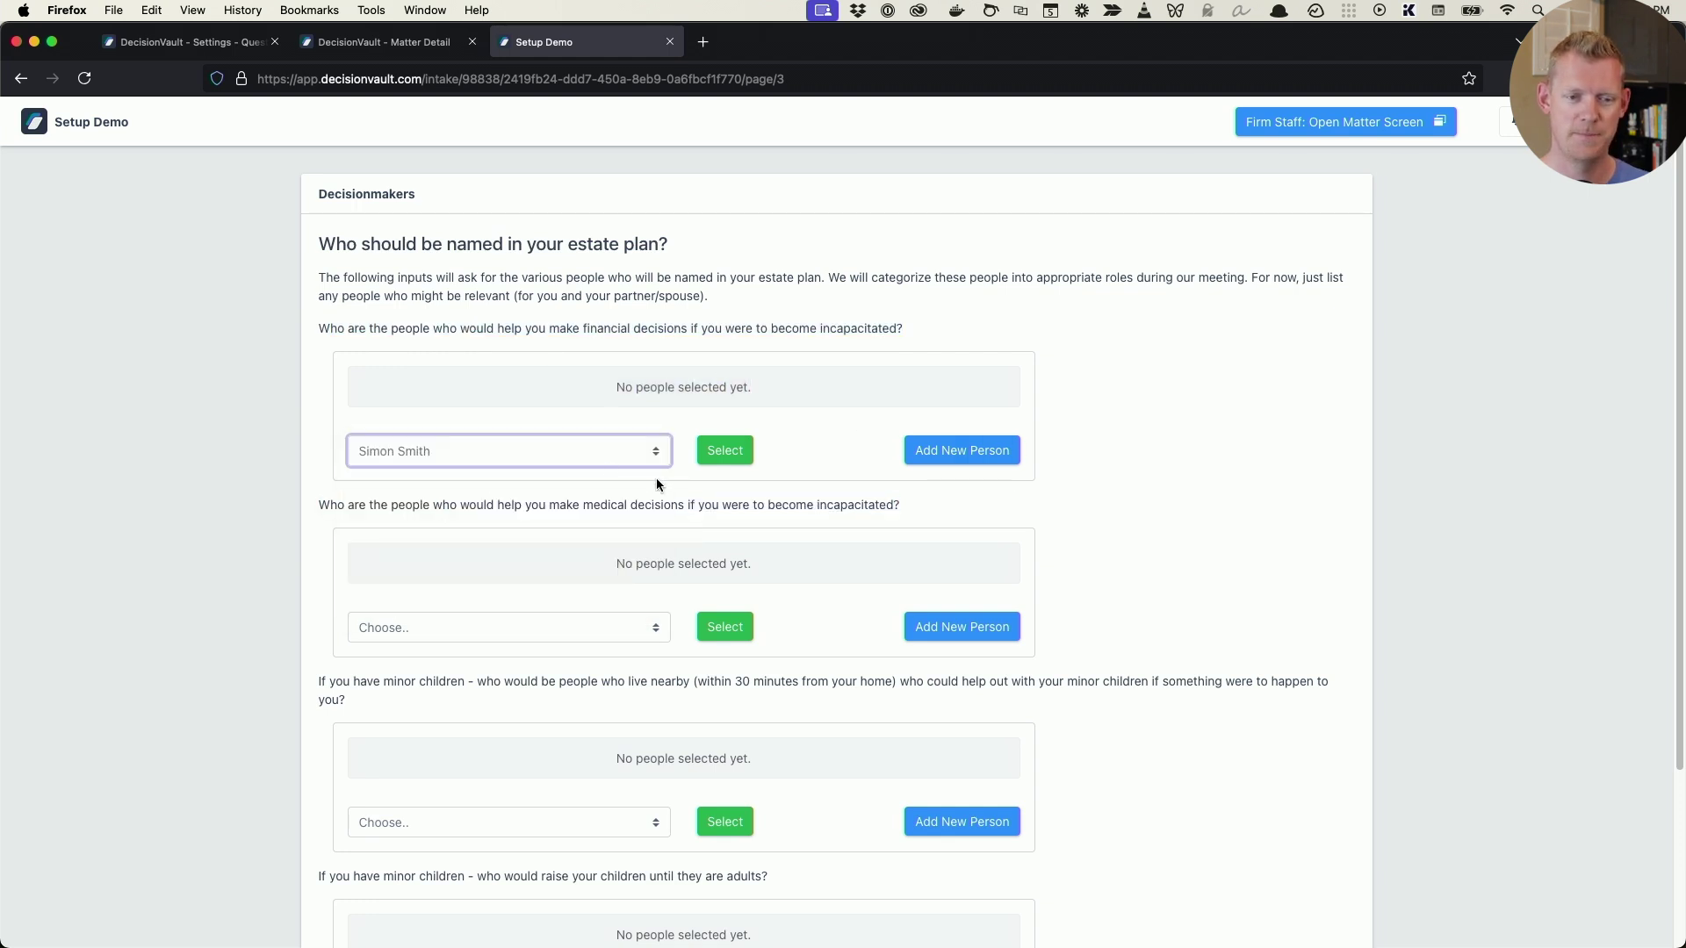
pyautogui.click(734, 453)
pyautogui.click(604, 450)
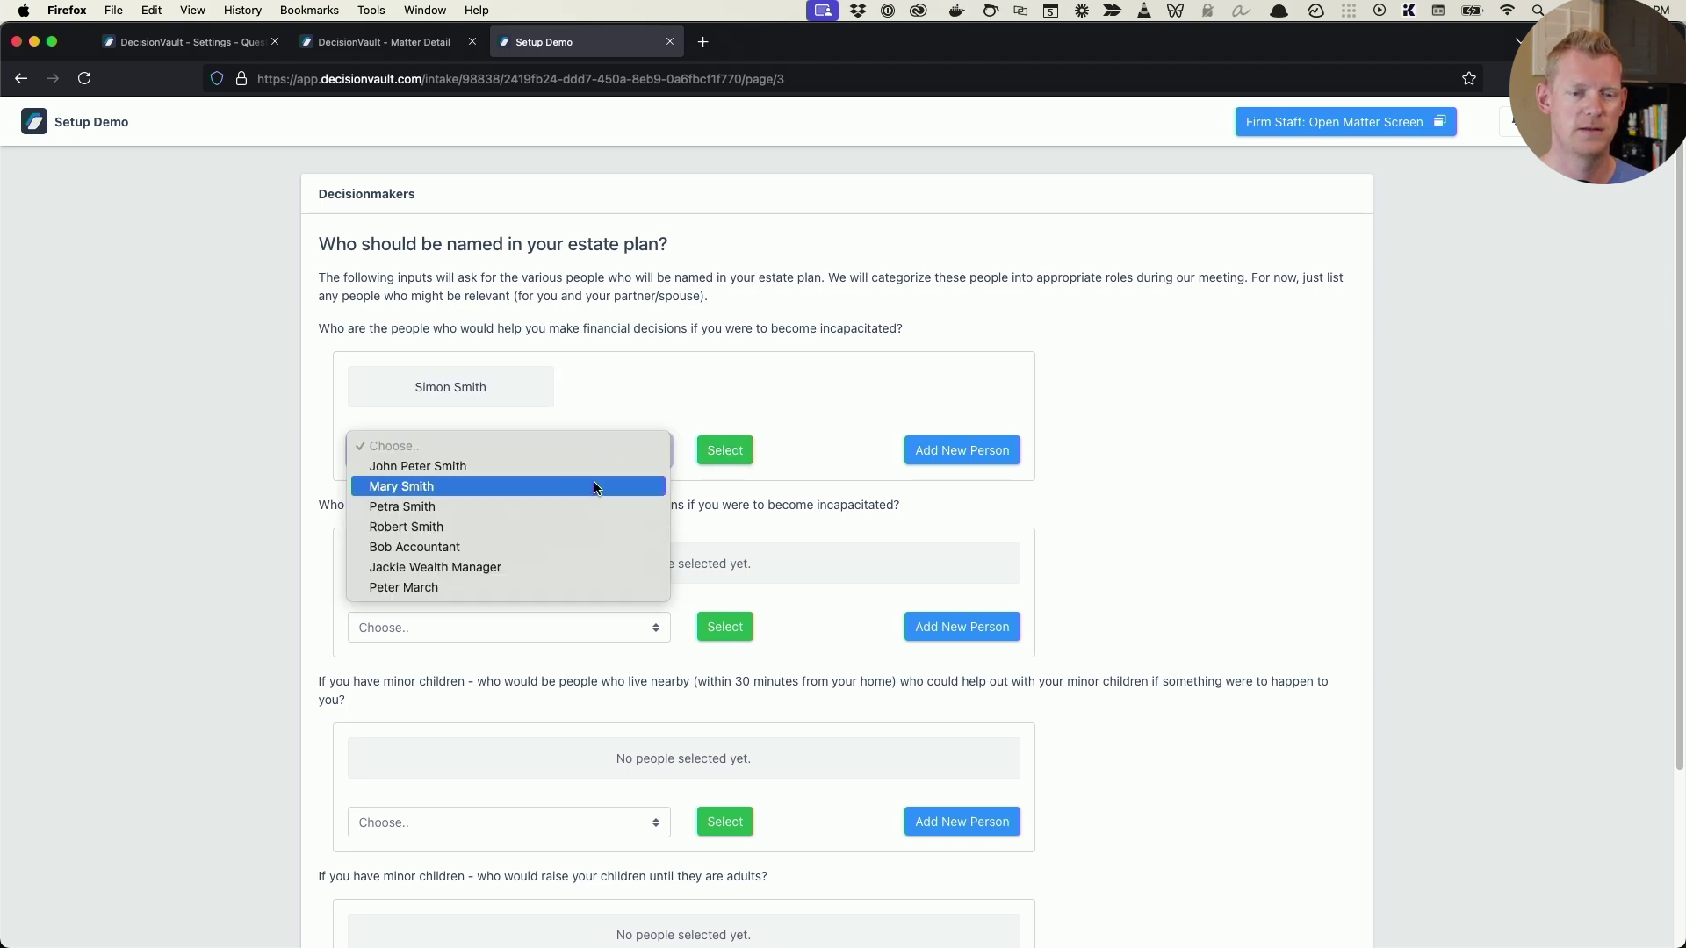
pyautogui.click(489, 484)
# - Add two more people, including the accountant, to the financial-decisions box
pyautogui.click(723, 452)
pyautogui.click(579, 450)
pyautogui.click(474, 486)
pyautogui.click(725, 451)
pyautogui.click(580, 450)
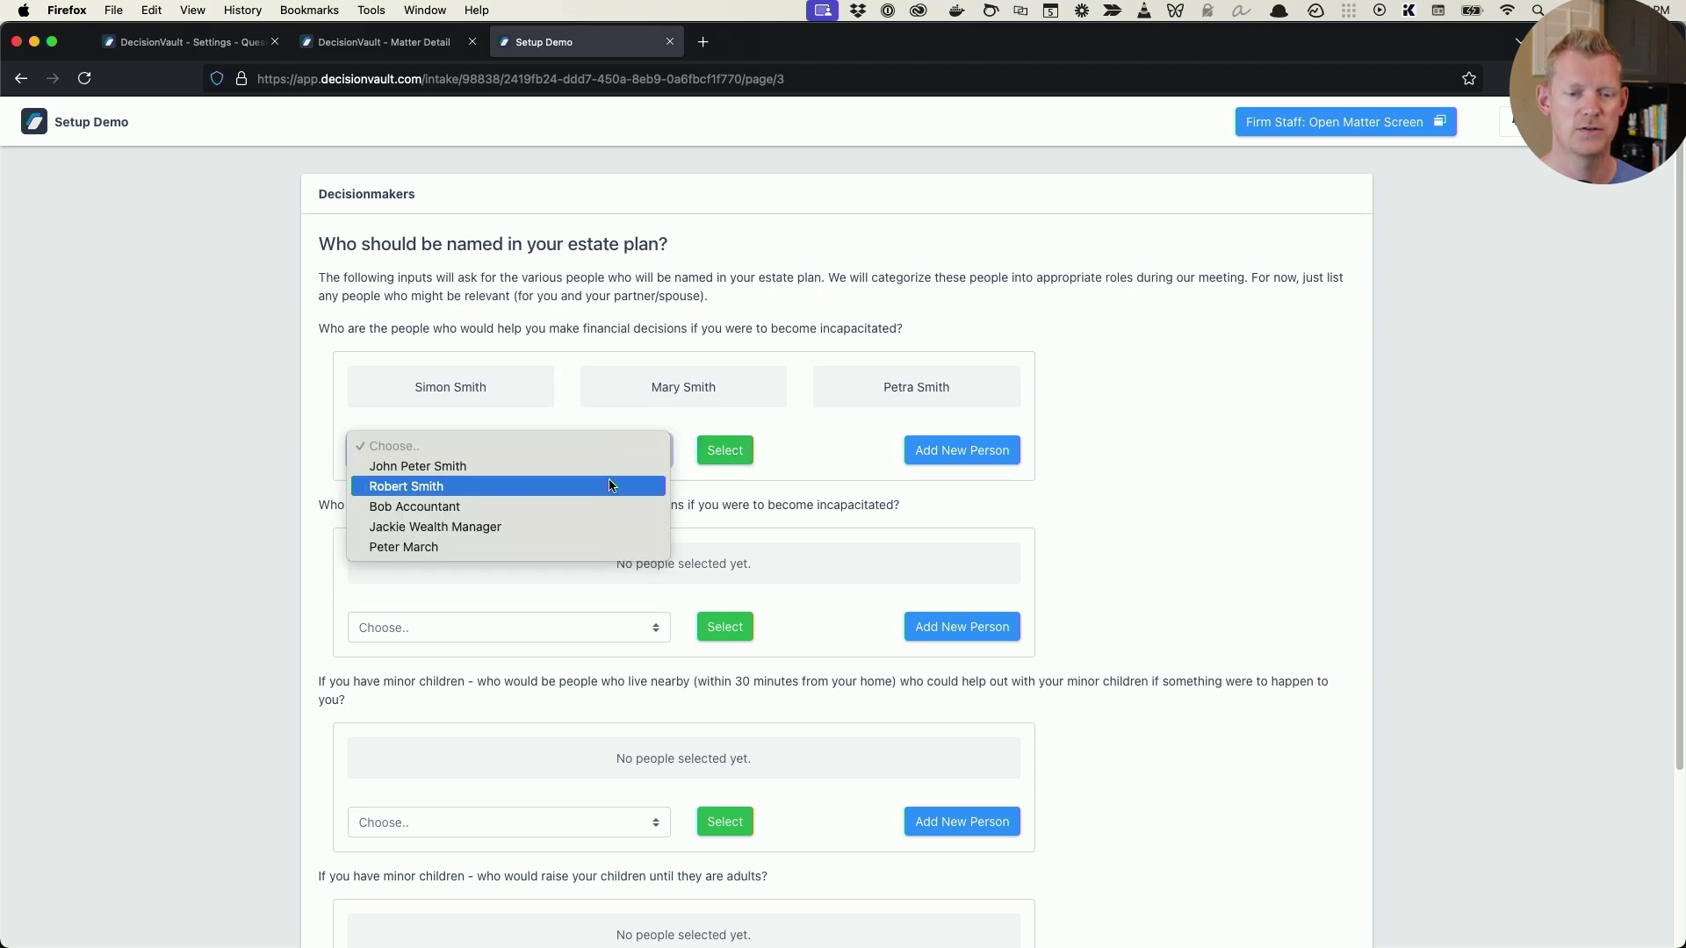
pyautogui.click(474, 485)
pyautogui.click(710, 453)
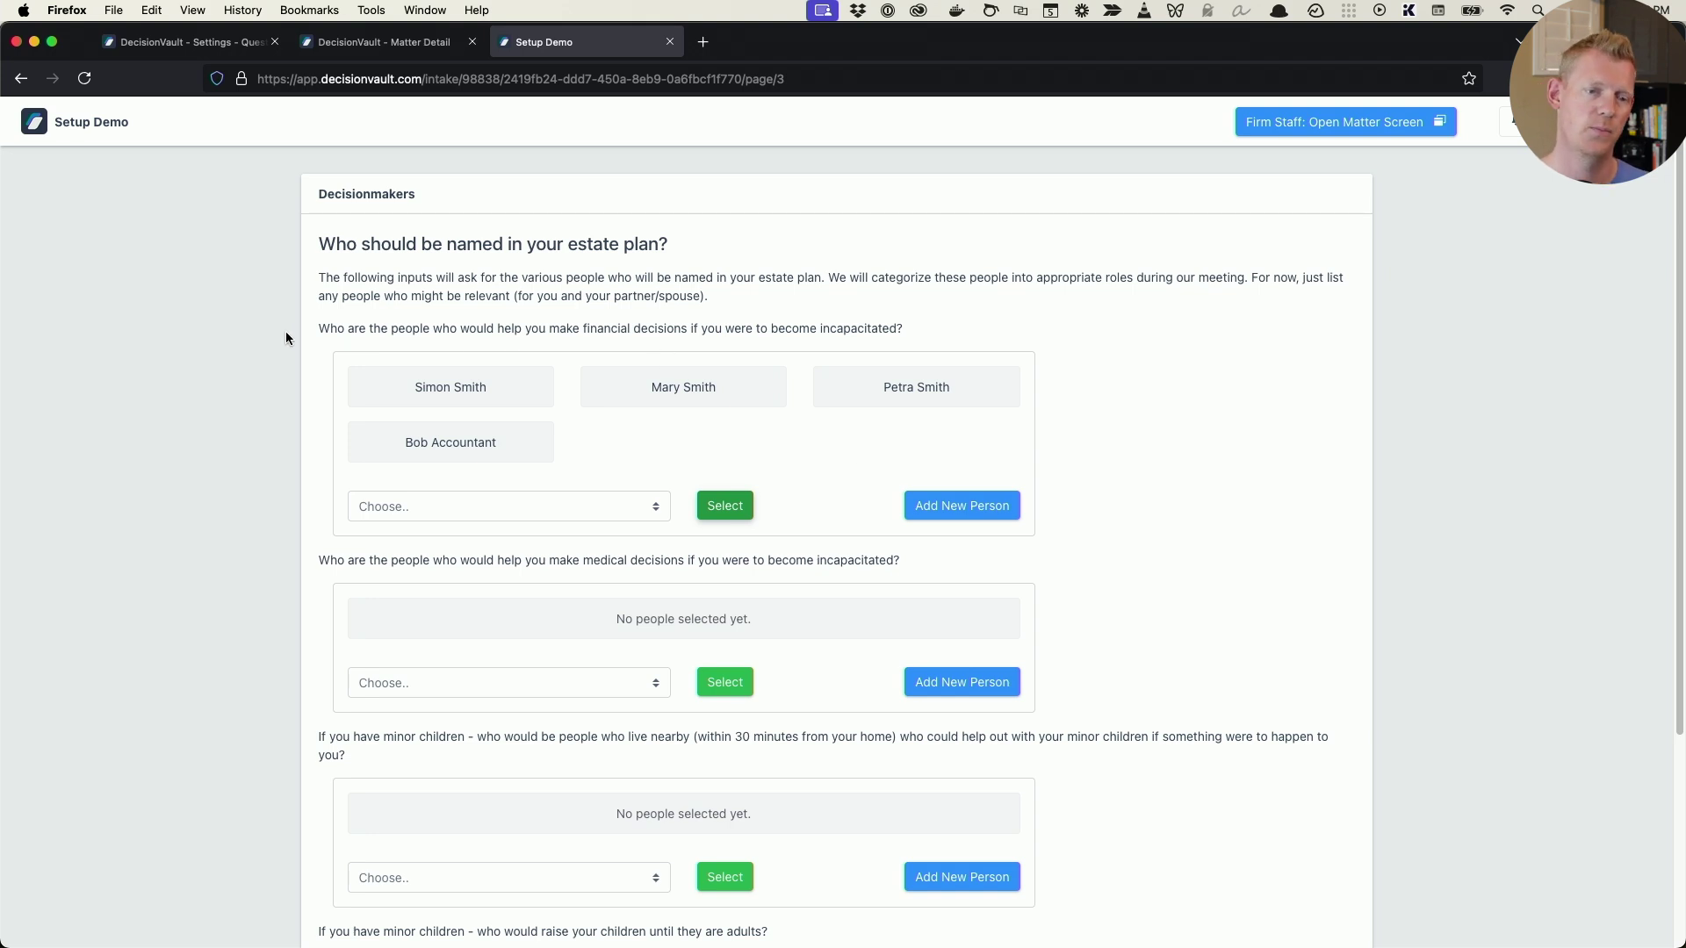
pyautogui.moveTo(321, 329); pyautogui.dragTo(752, 368)
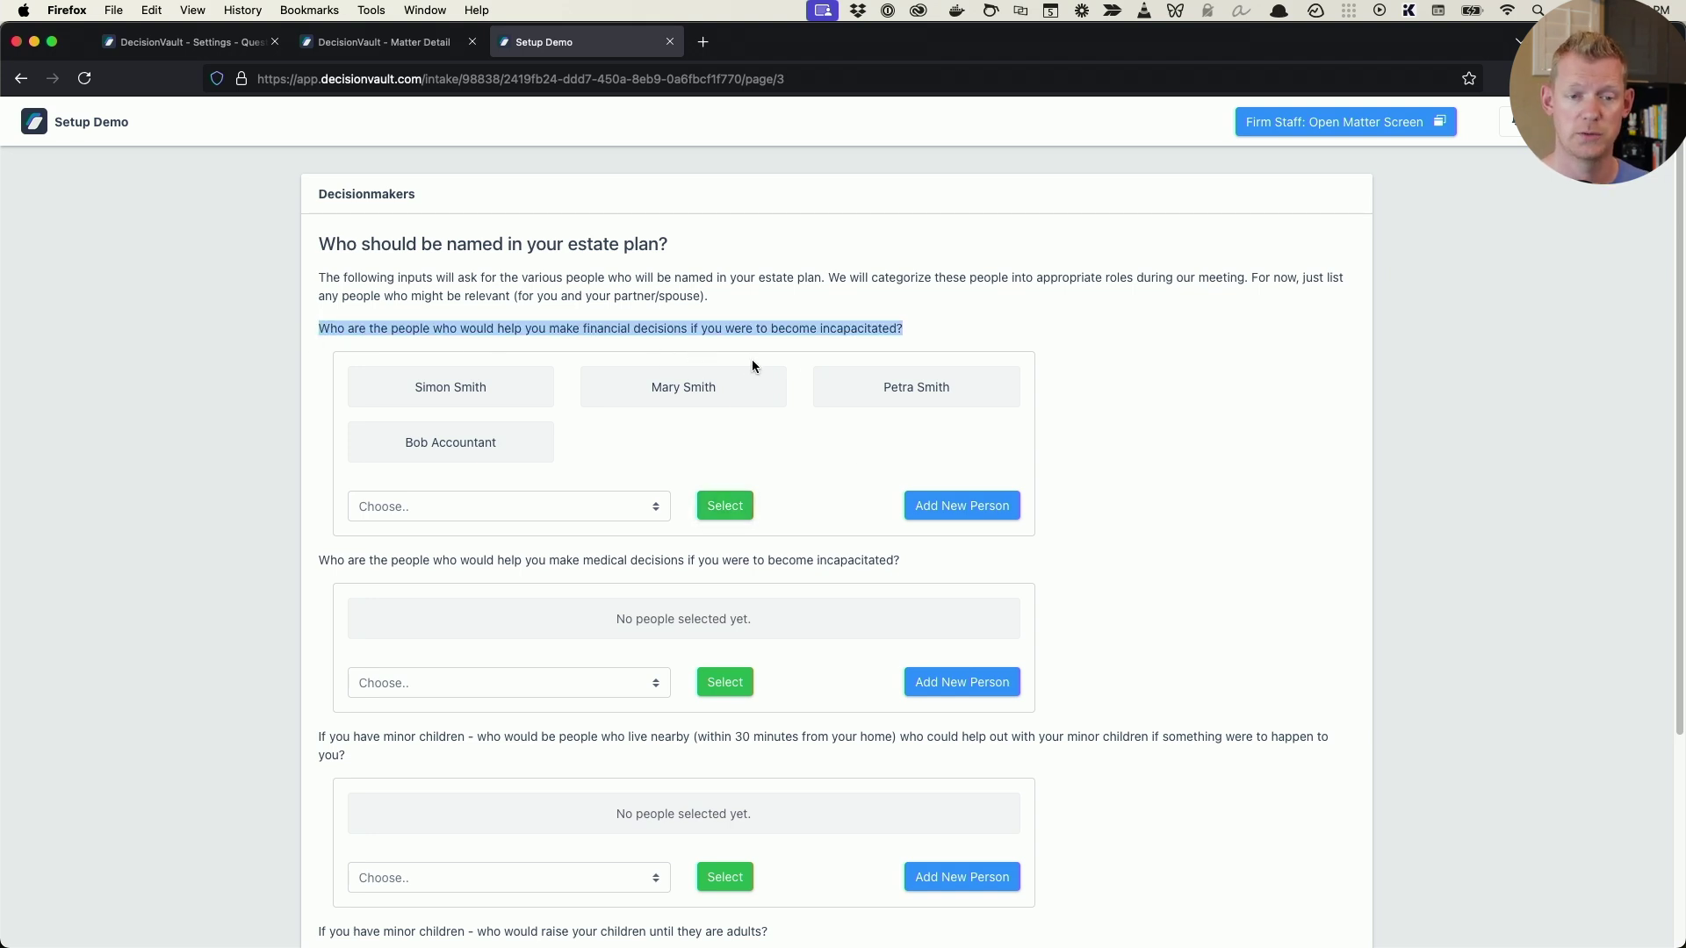
pyautogui.click(1121, 386)
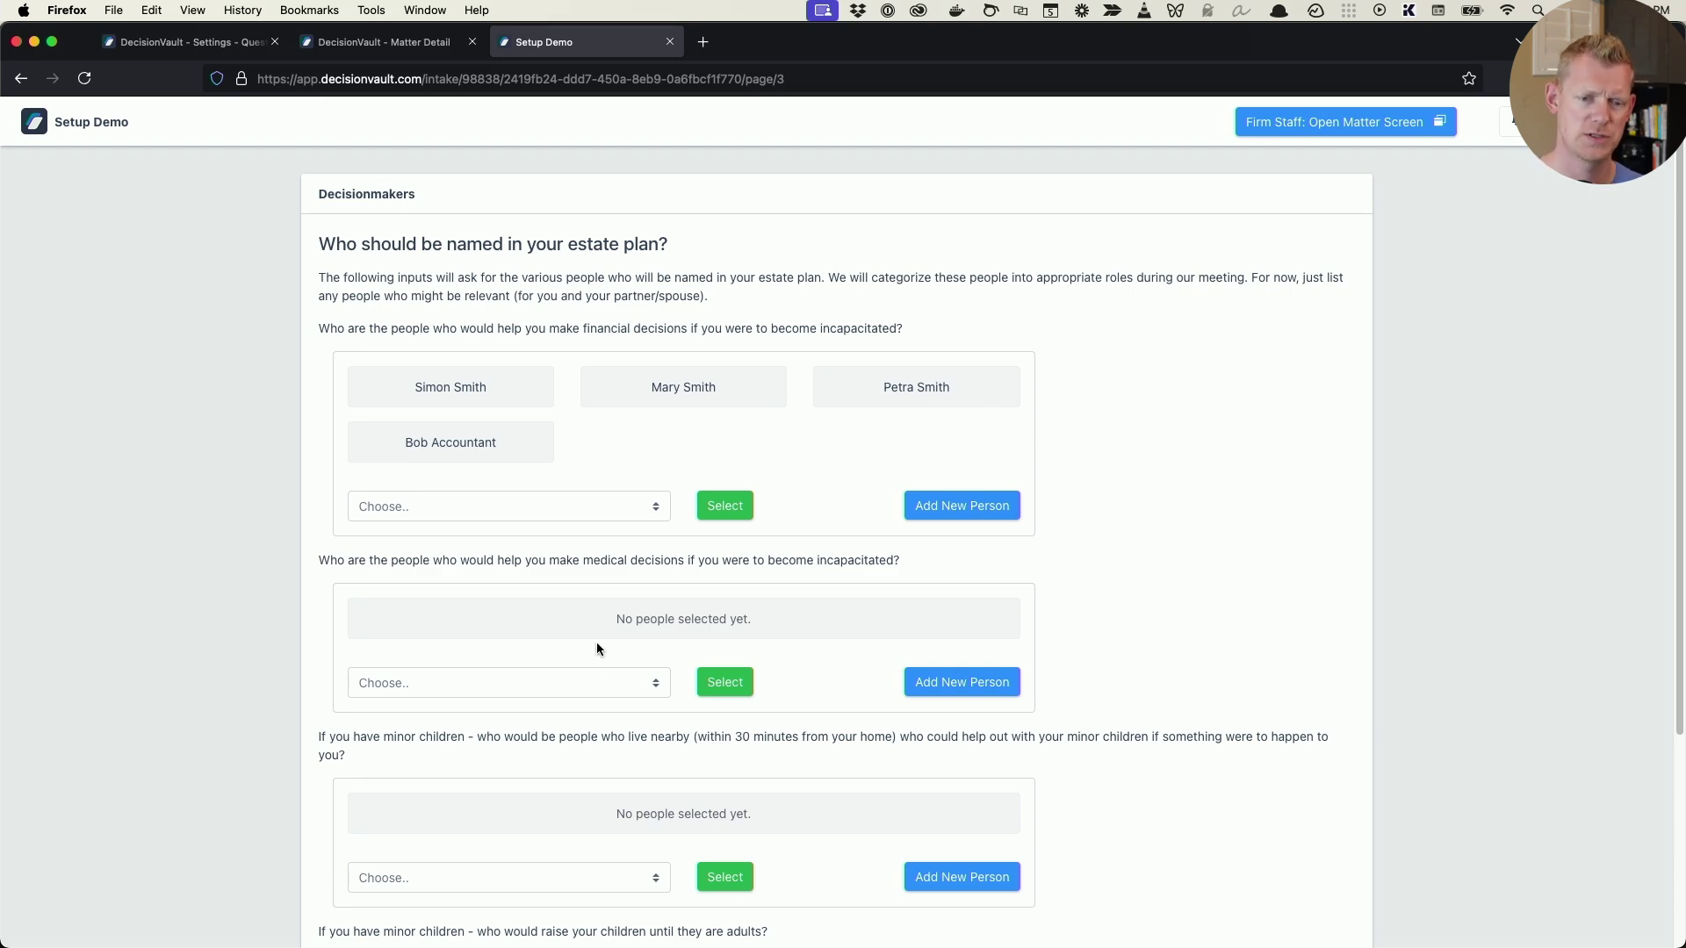
pyautogui.scroll(-5, 597, 641)
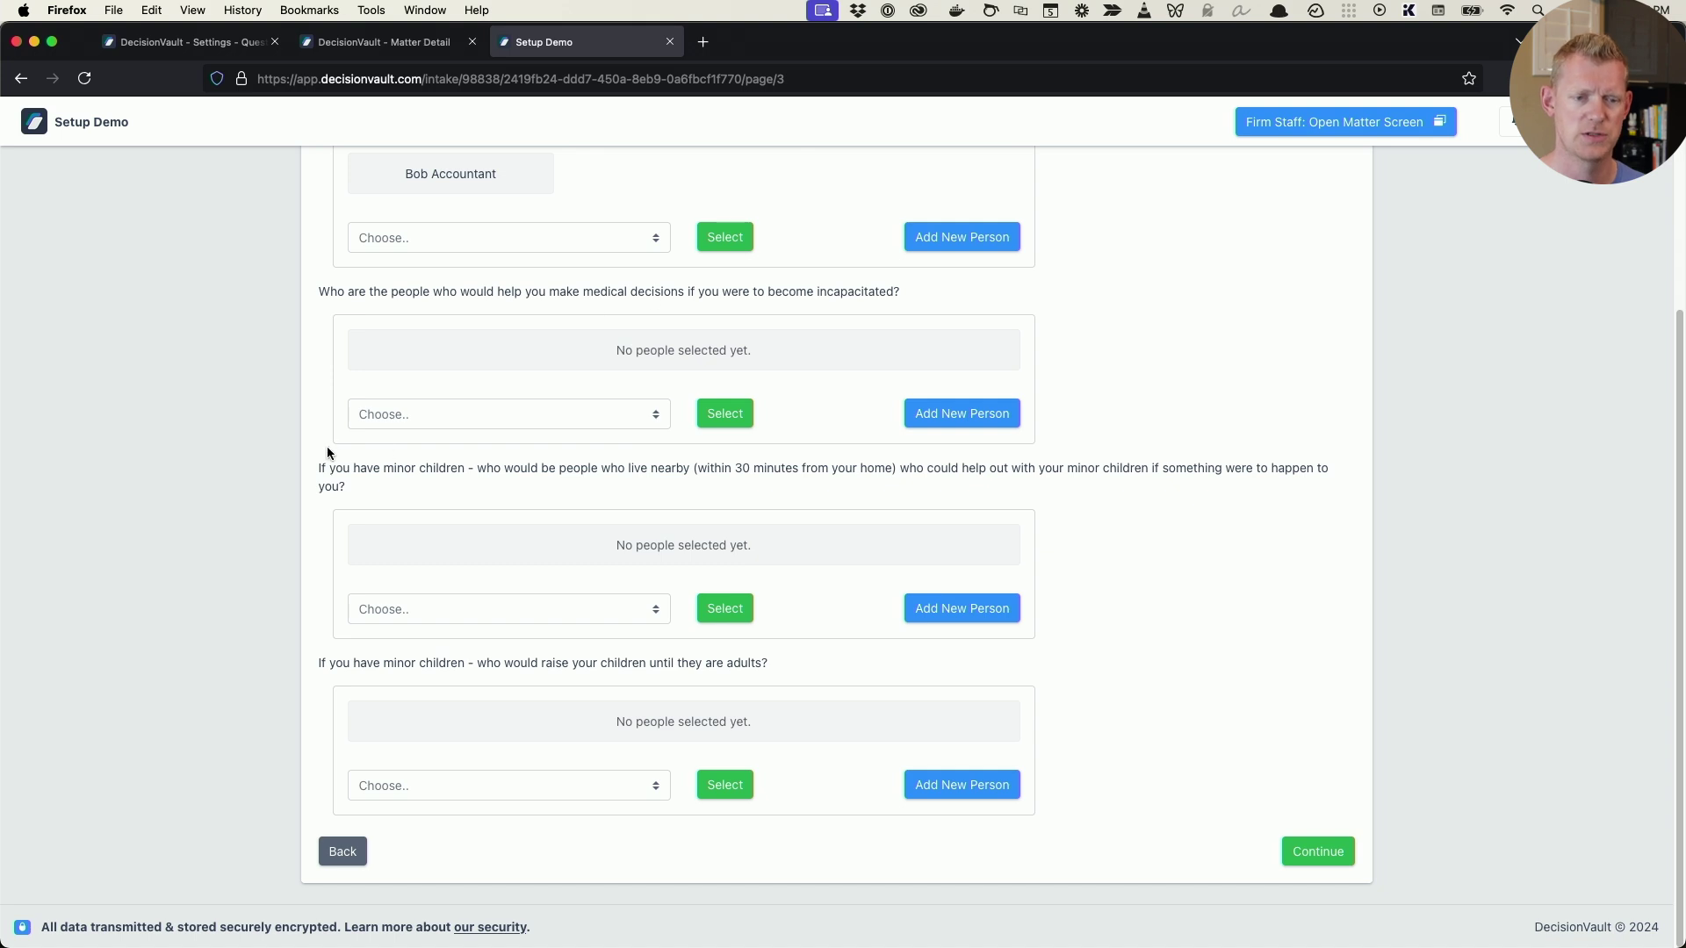
pyautogui.moveTo(353, 468); pyautogui.dragTo(661, 482)
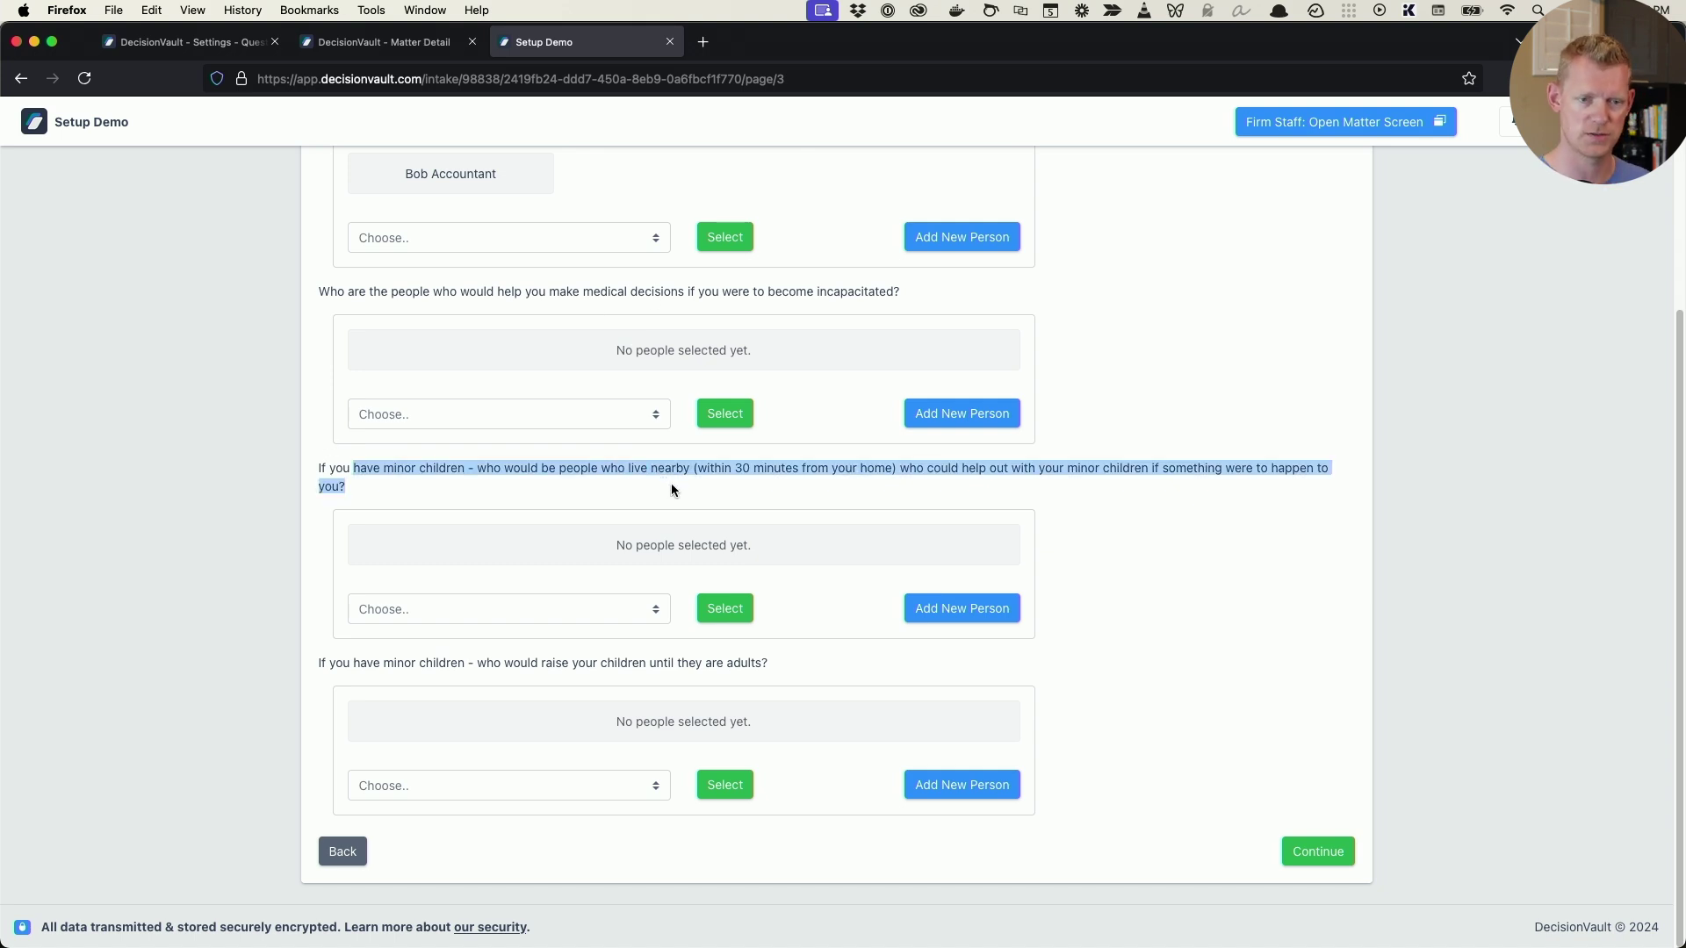
pyautogui.click(671, 484)
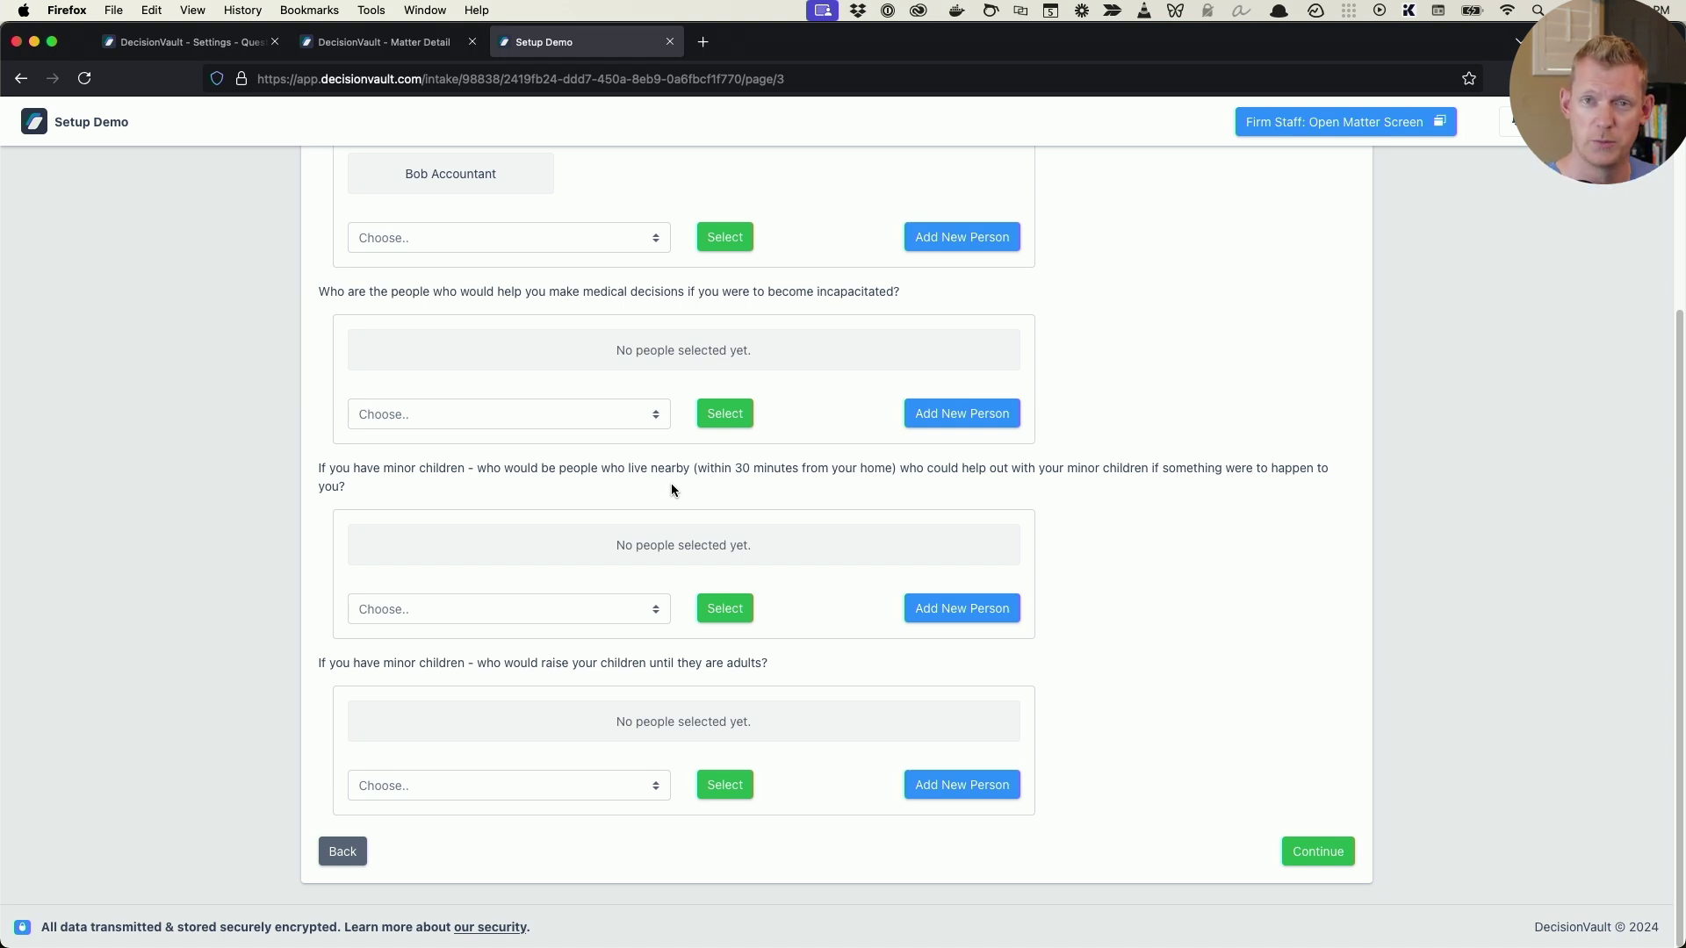
pyautogui.scroll(3, 670, 489)
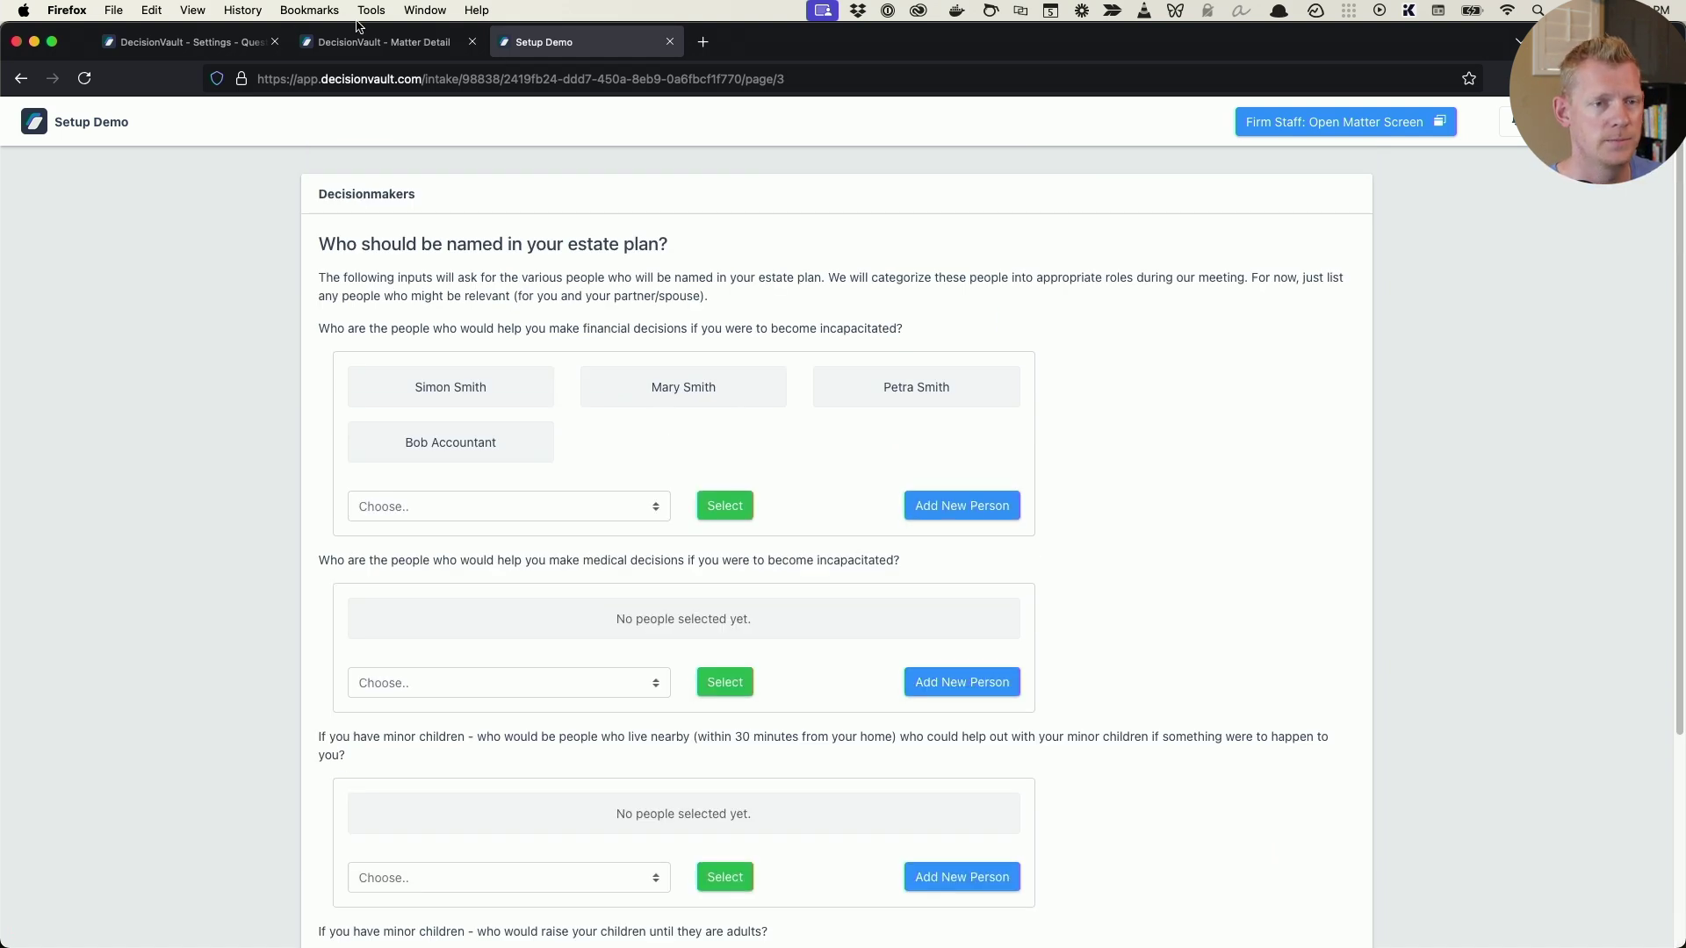
pyautogui.scroll(-3, 624, 436)
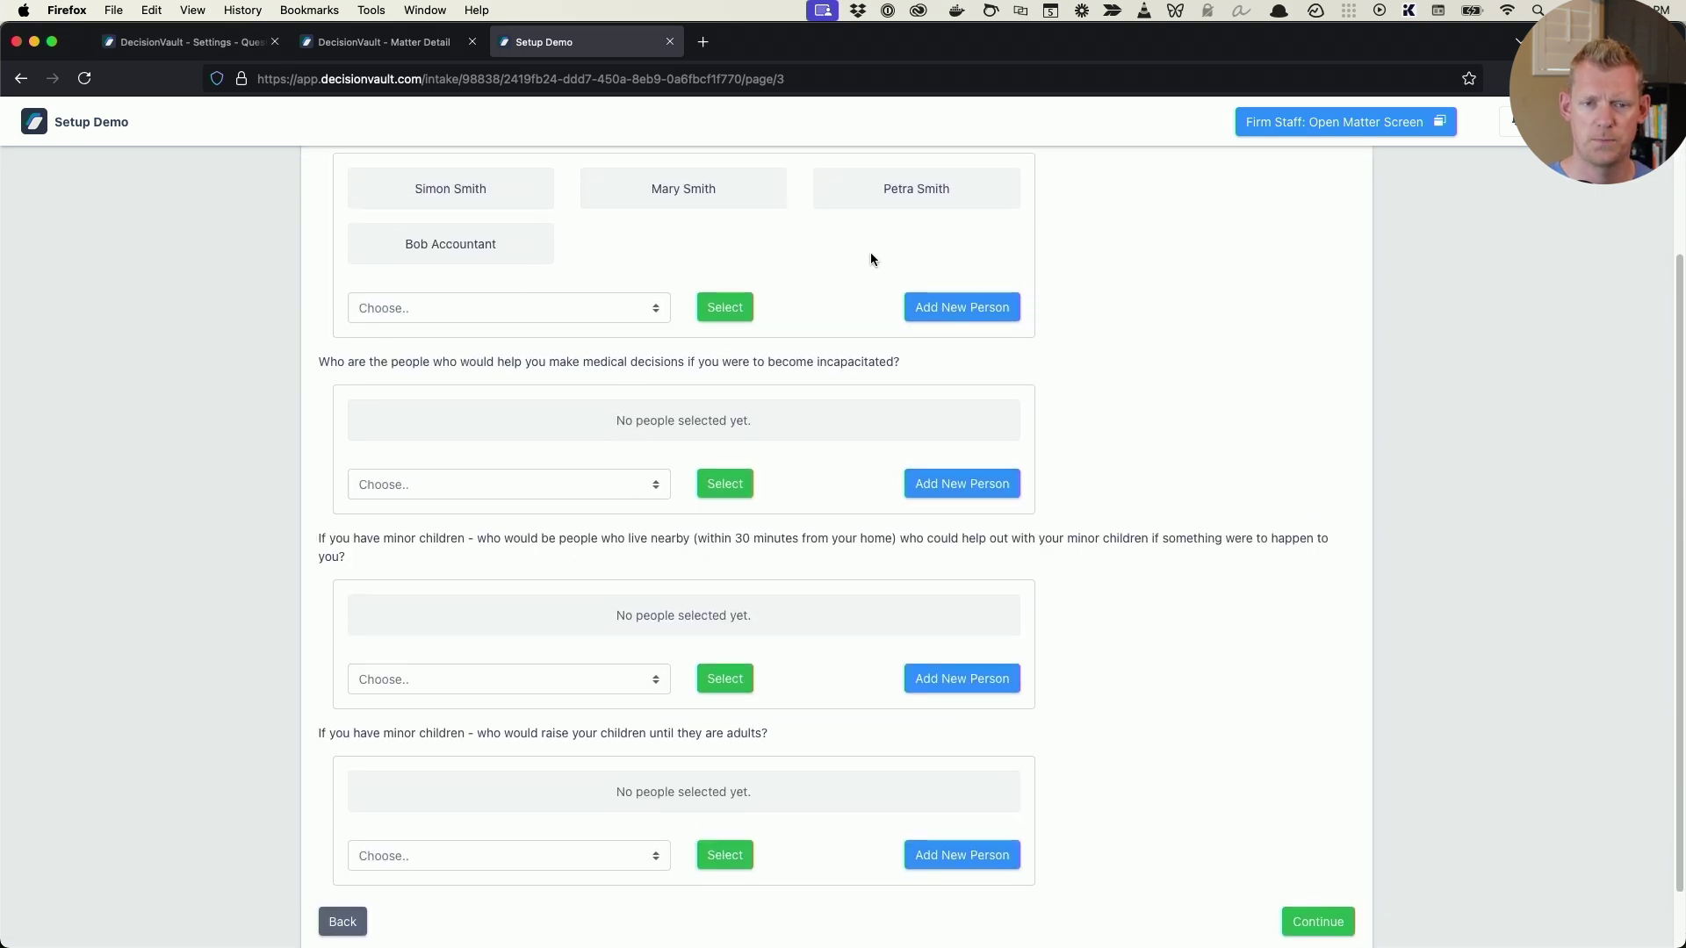
pyautogui.scroll(2, 871, 251)
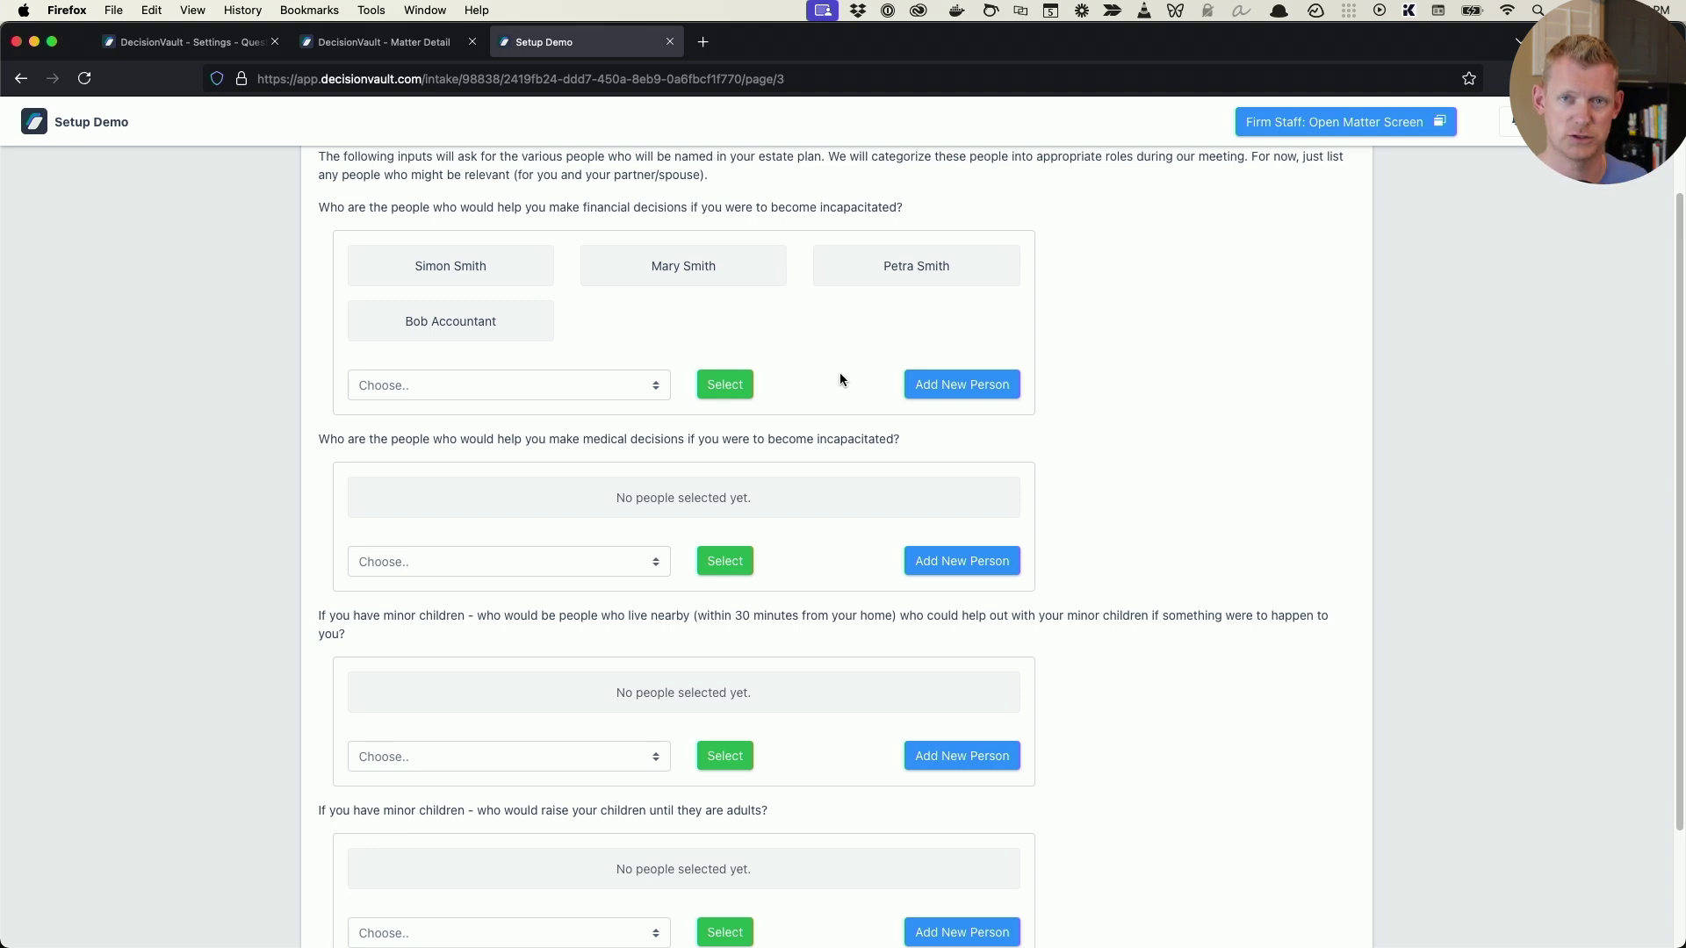
pyautogui.scroll(1, 840, 372)
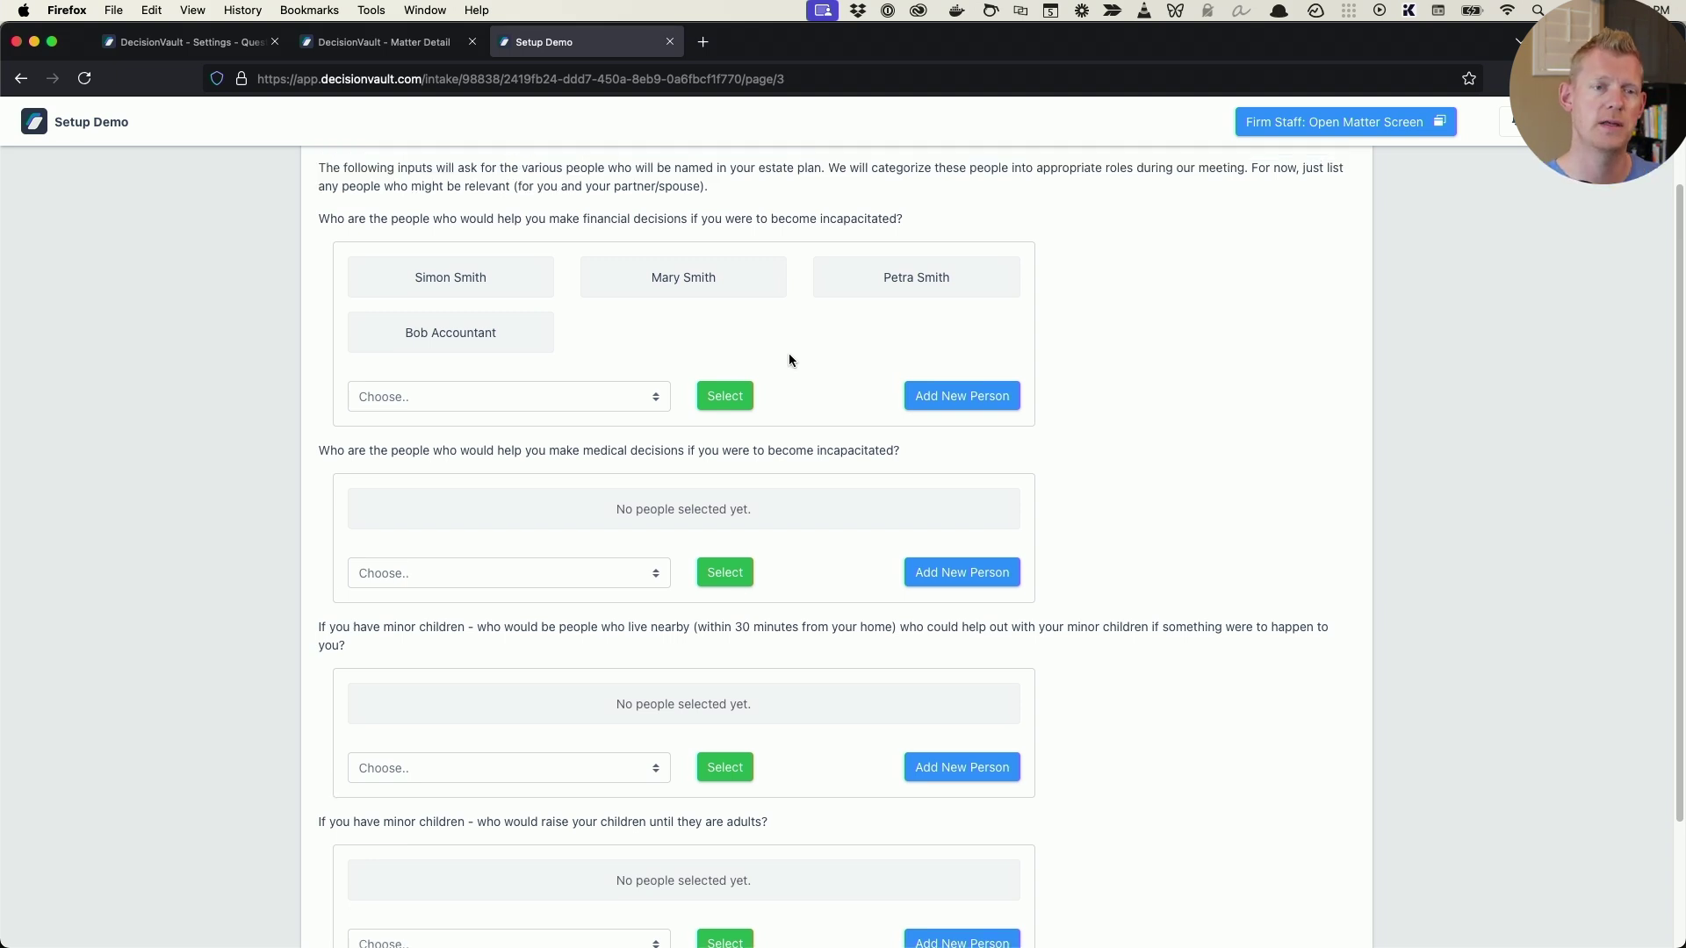
# - Expand Decisionmakers and inspect the financial and medical decisions questions, cancelling both edit forms
pyautogui.click(141, 50)
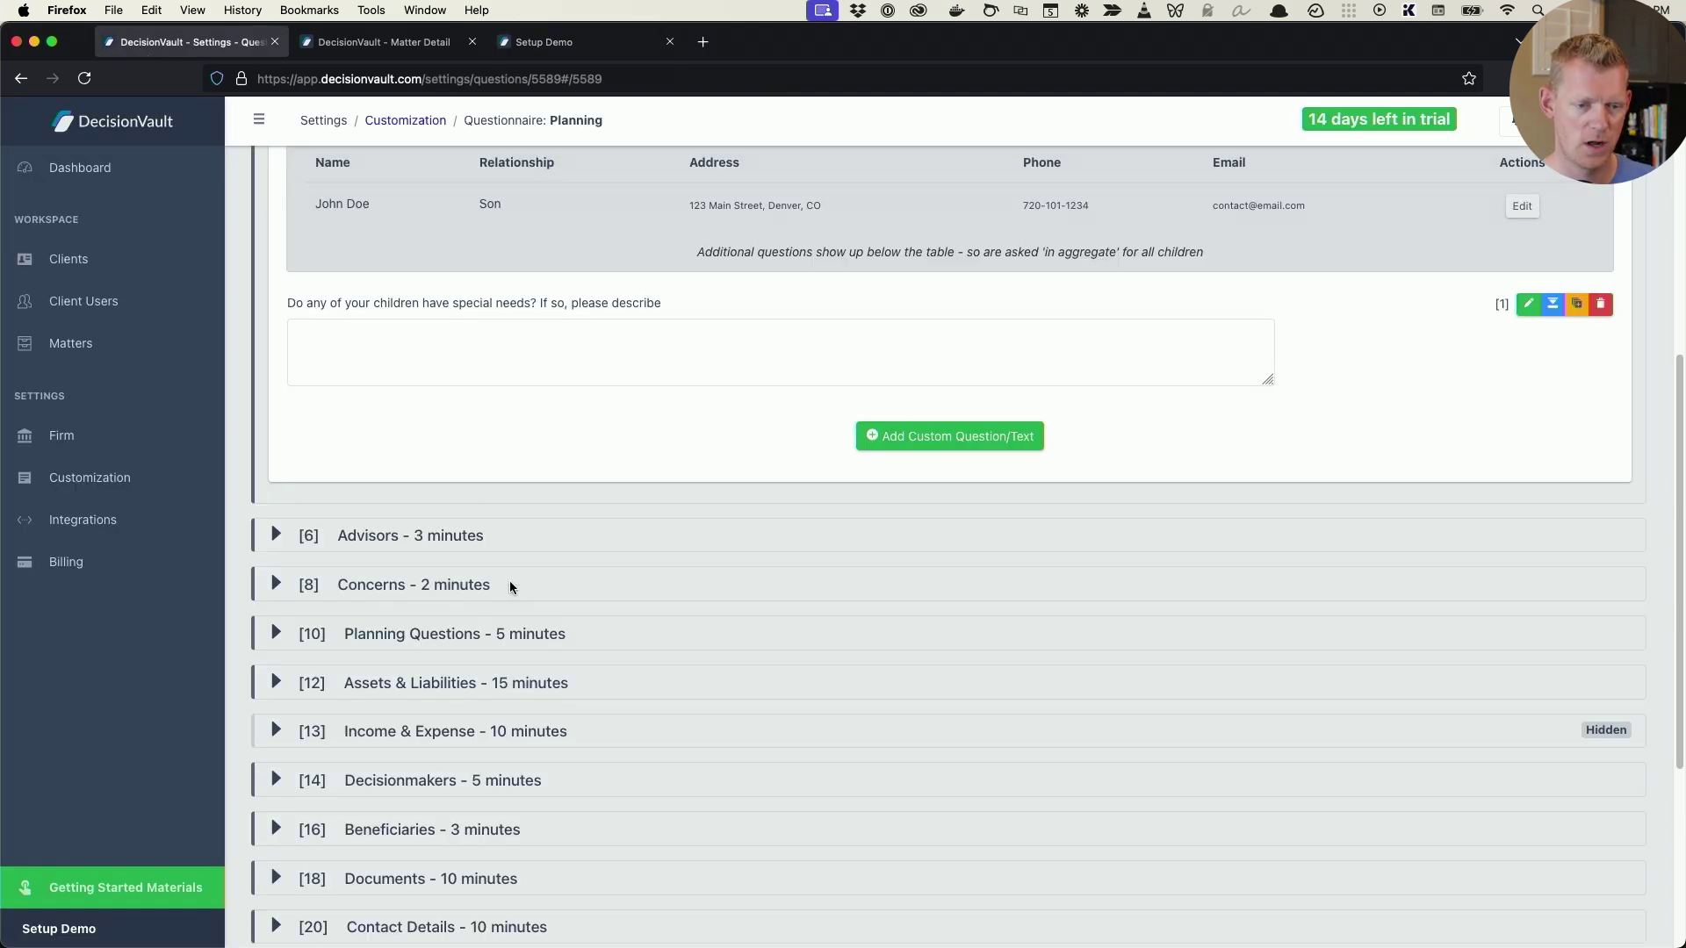
pyautogui.scroll(-4, 475, 590)
pyautogui.click(455, 471)
pyautogui.scroll(-5, 962, 478)
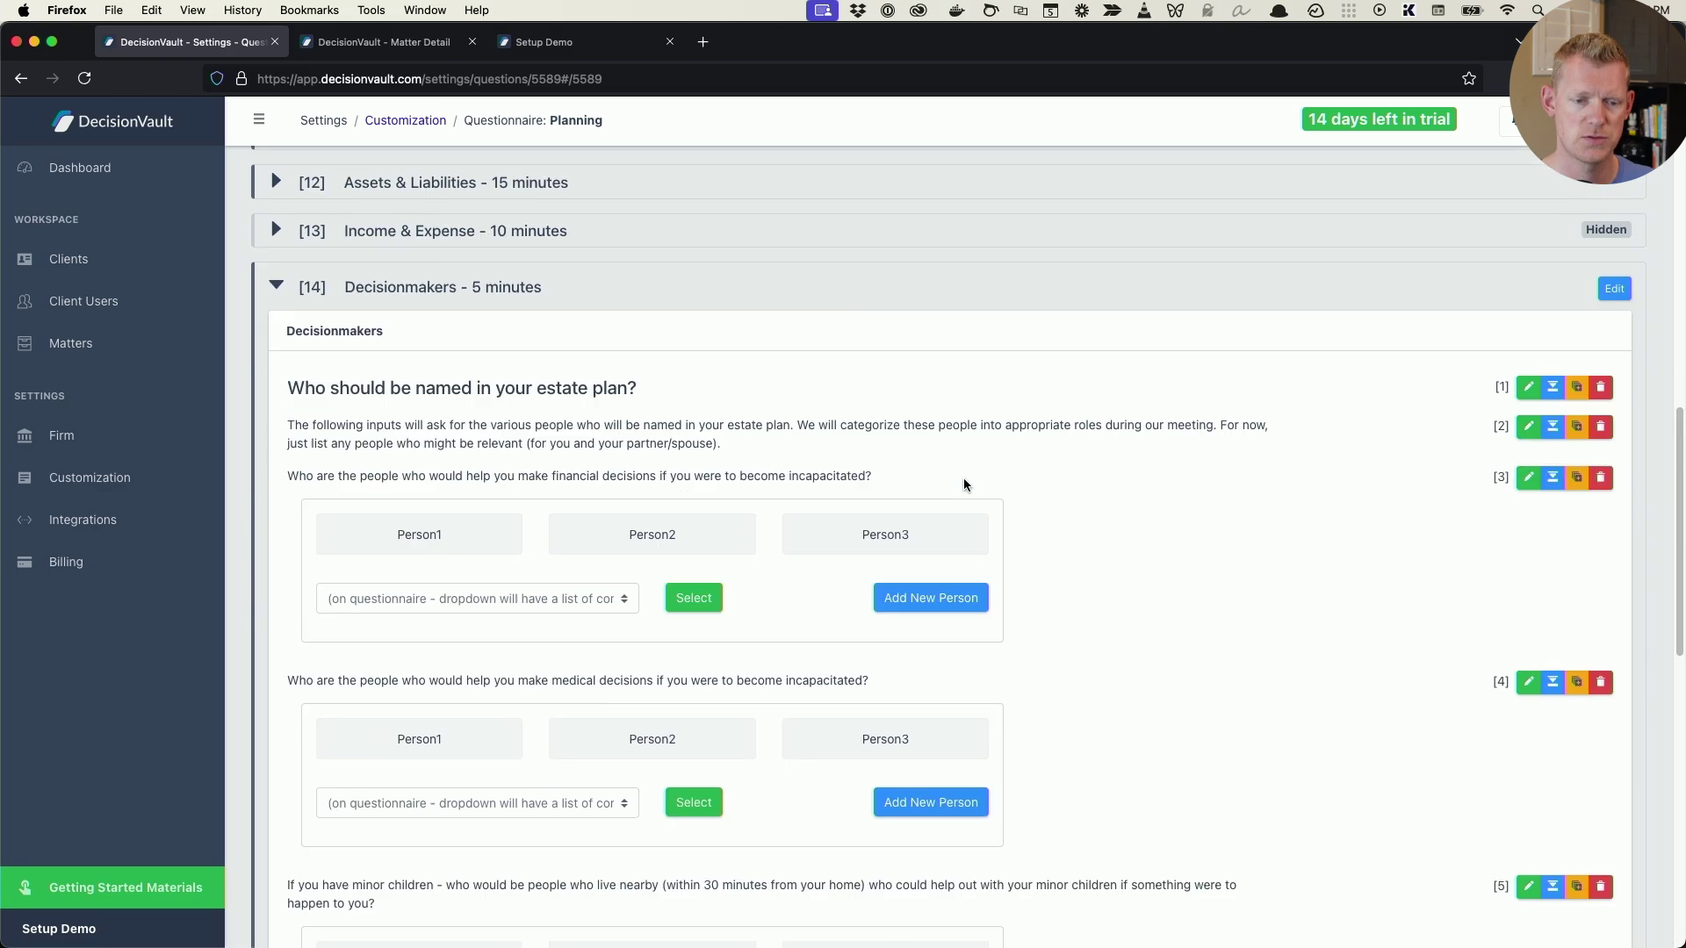
pyautogui.click(1529, 228)
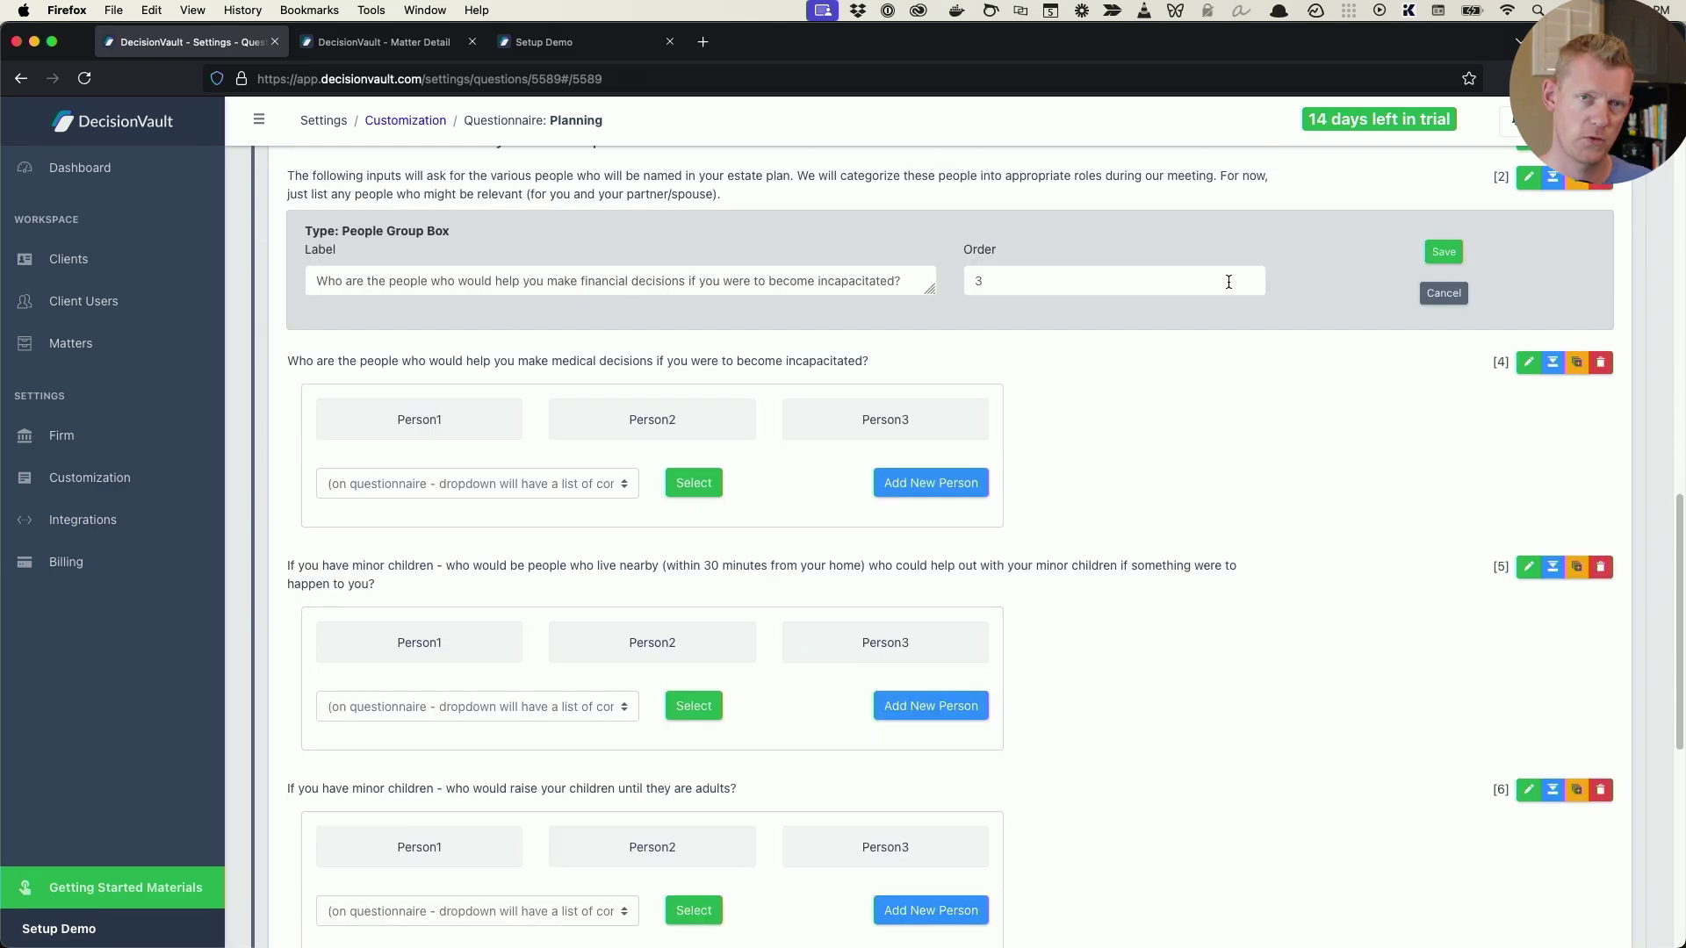
pyautogui.click(1444, 293)
pyautogui.scroll(3, 1088, 393)
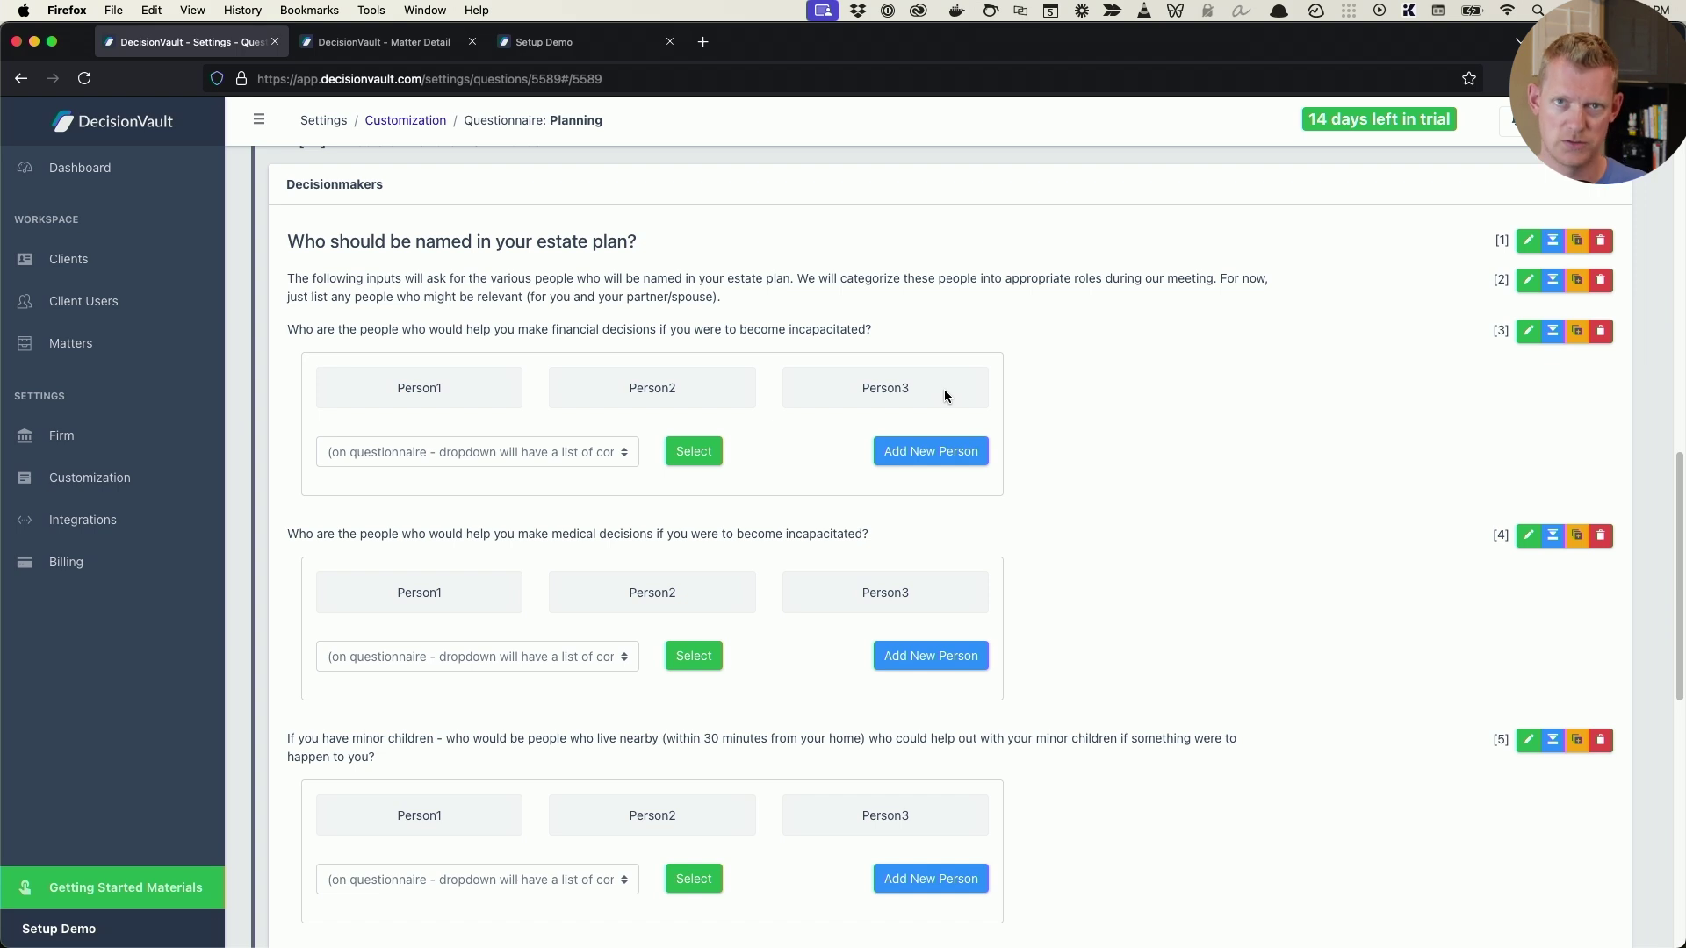
pyautogui.scroll(-1, 1403, 592)
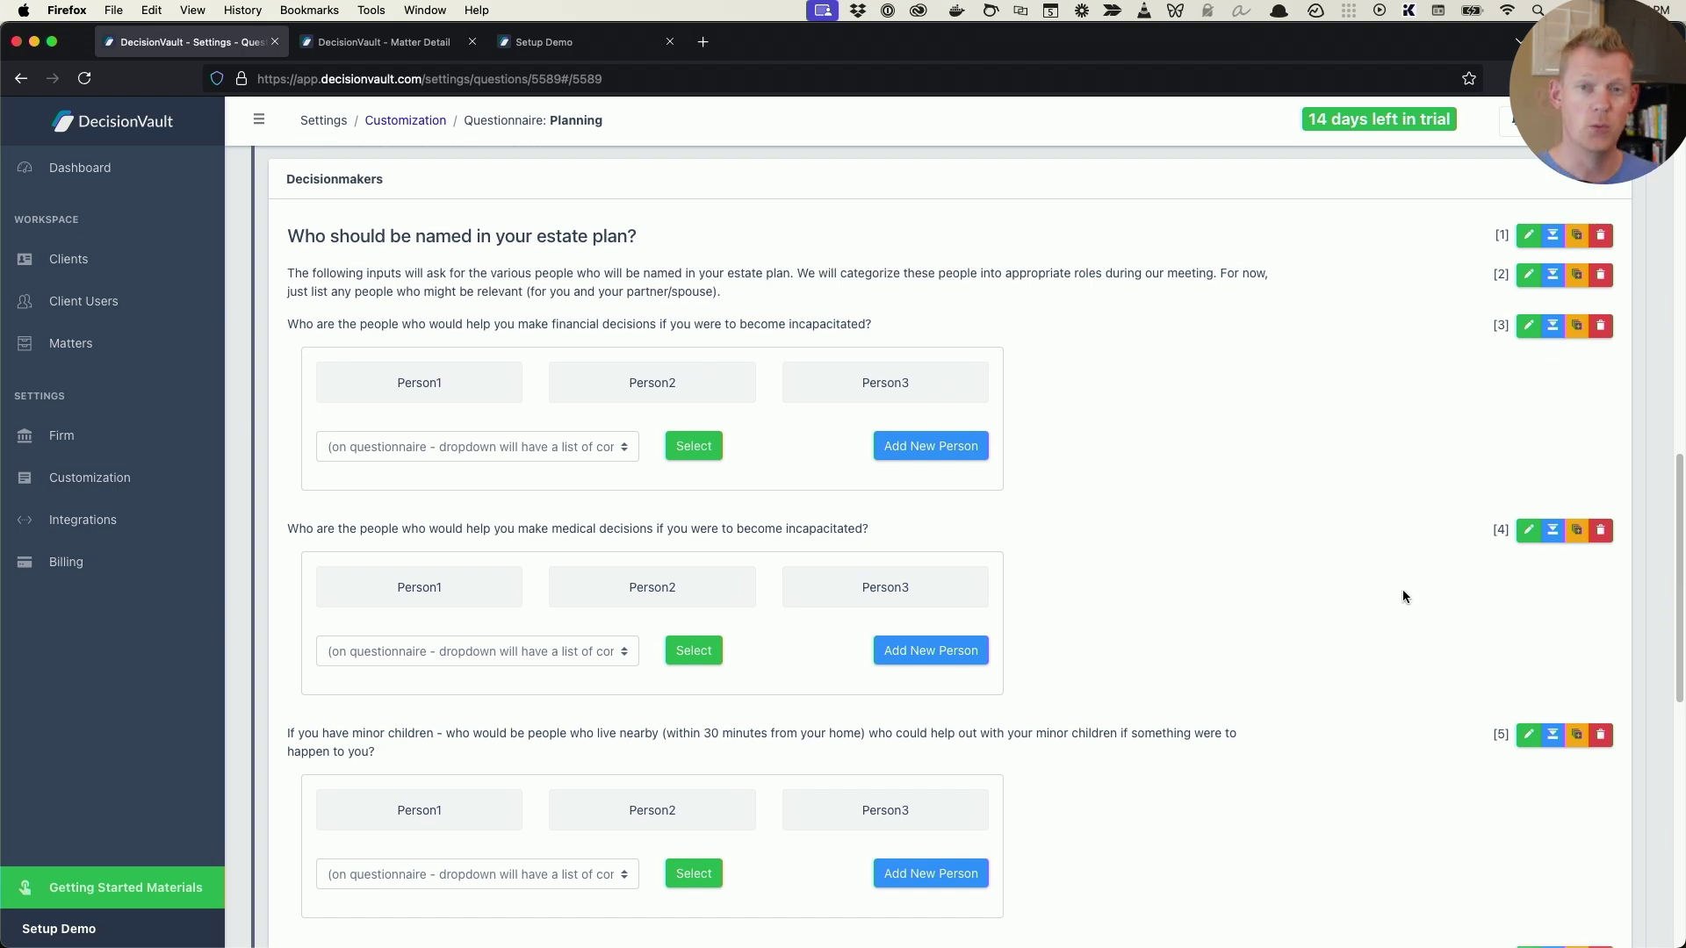
pyautogui.click(1529, 531)
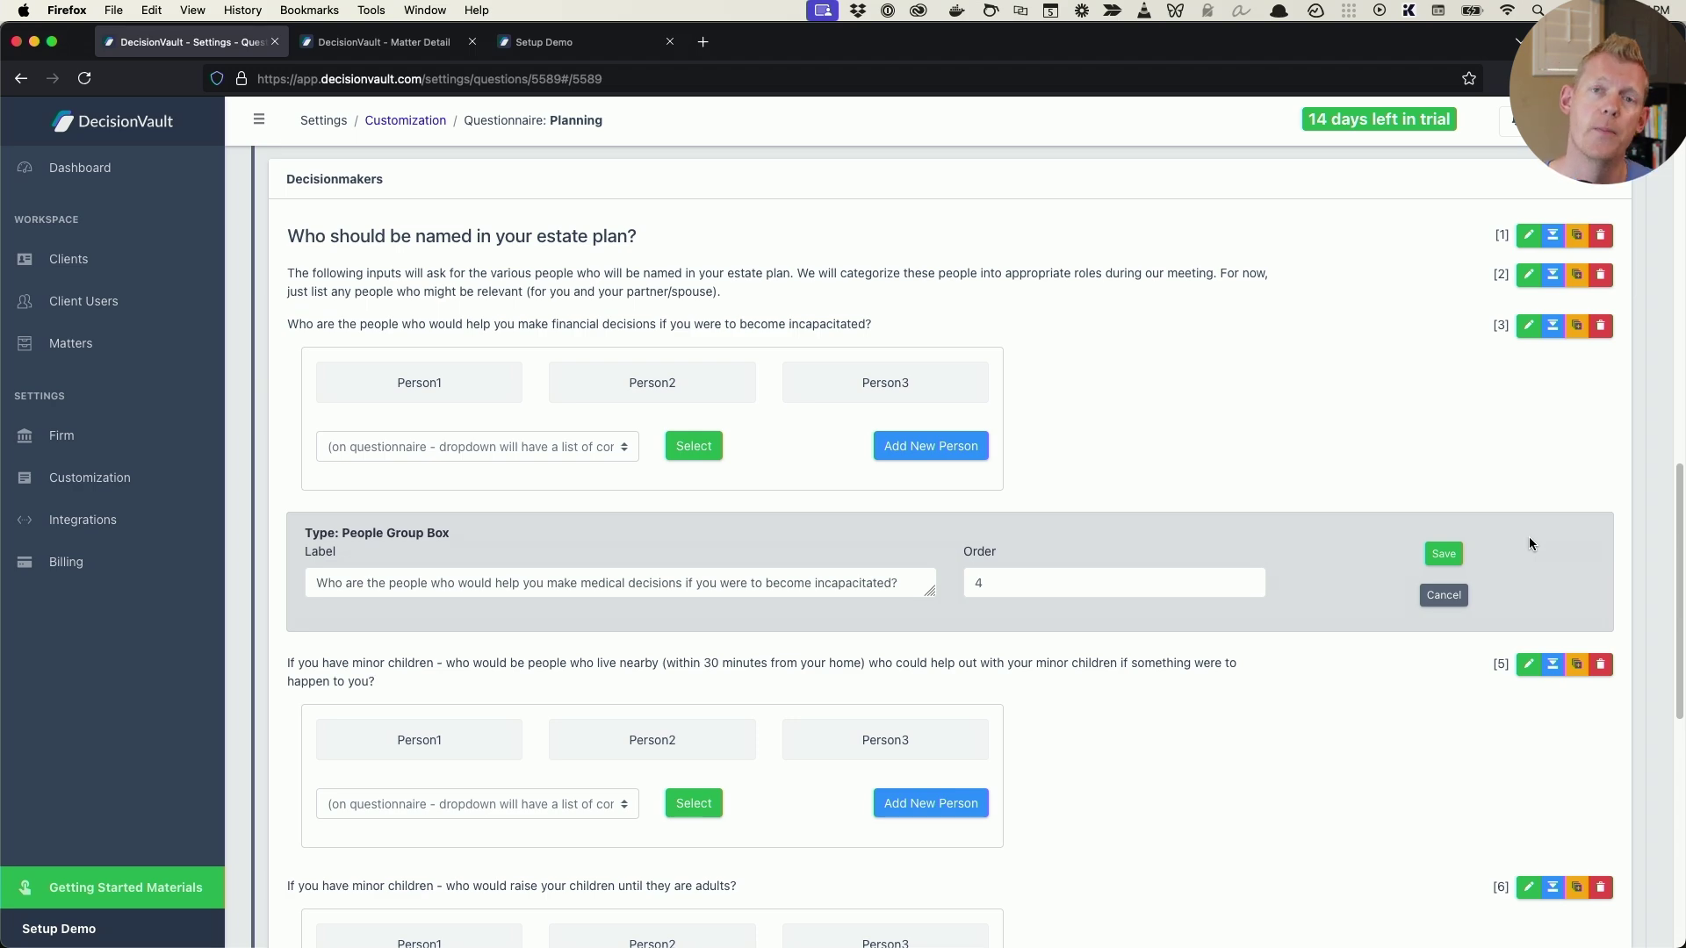
pyautogui.click(1444, 595)
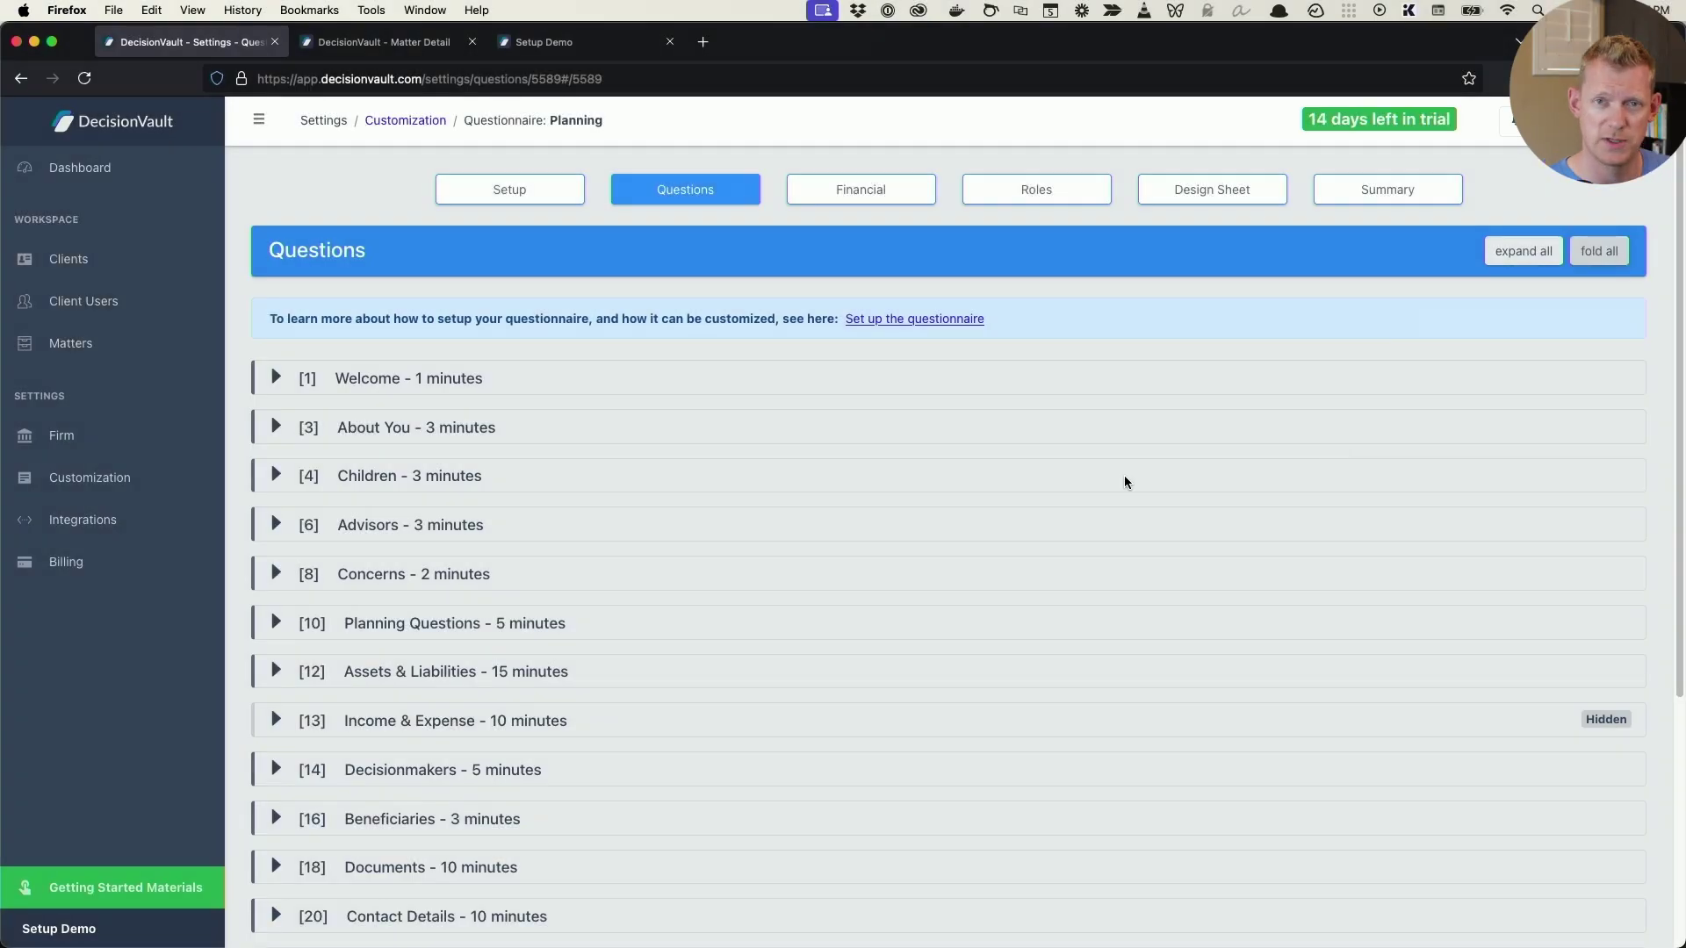
# - Expand the Planning Questions, Assets & Liabilities and Income & Expense sections
pyautogui.click(434, 623)
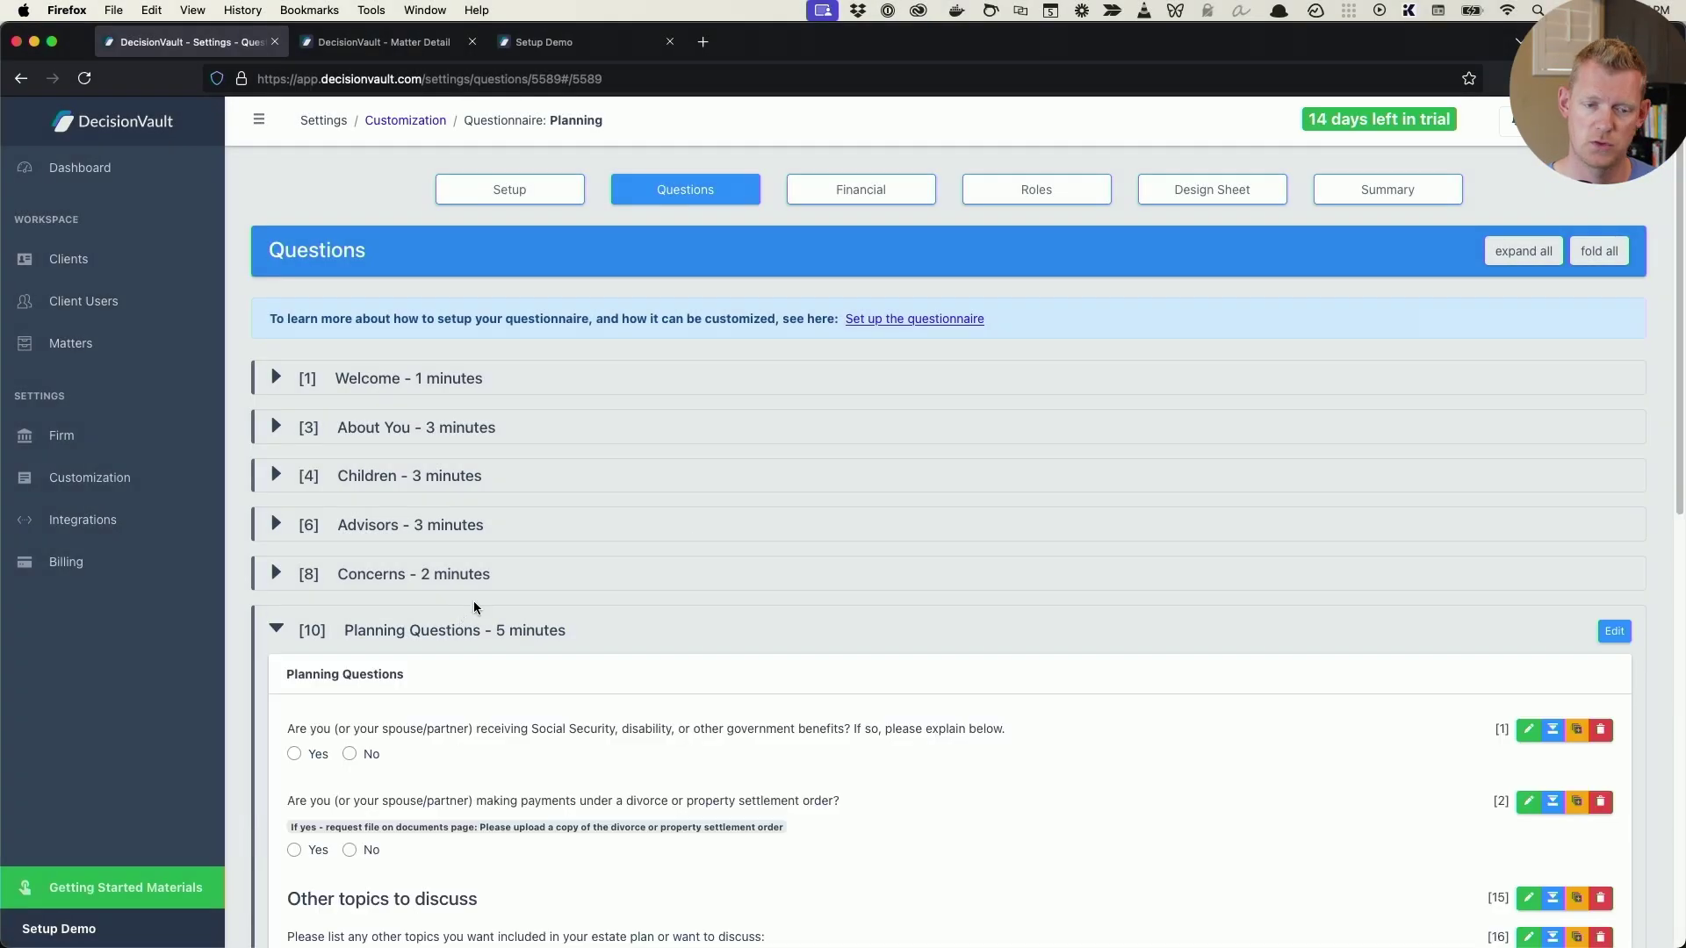
pyautogui.scroll(-5, 487, 594)
pyautogui.scroll(-5, 523, 465)
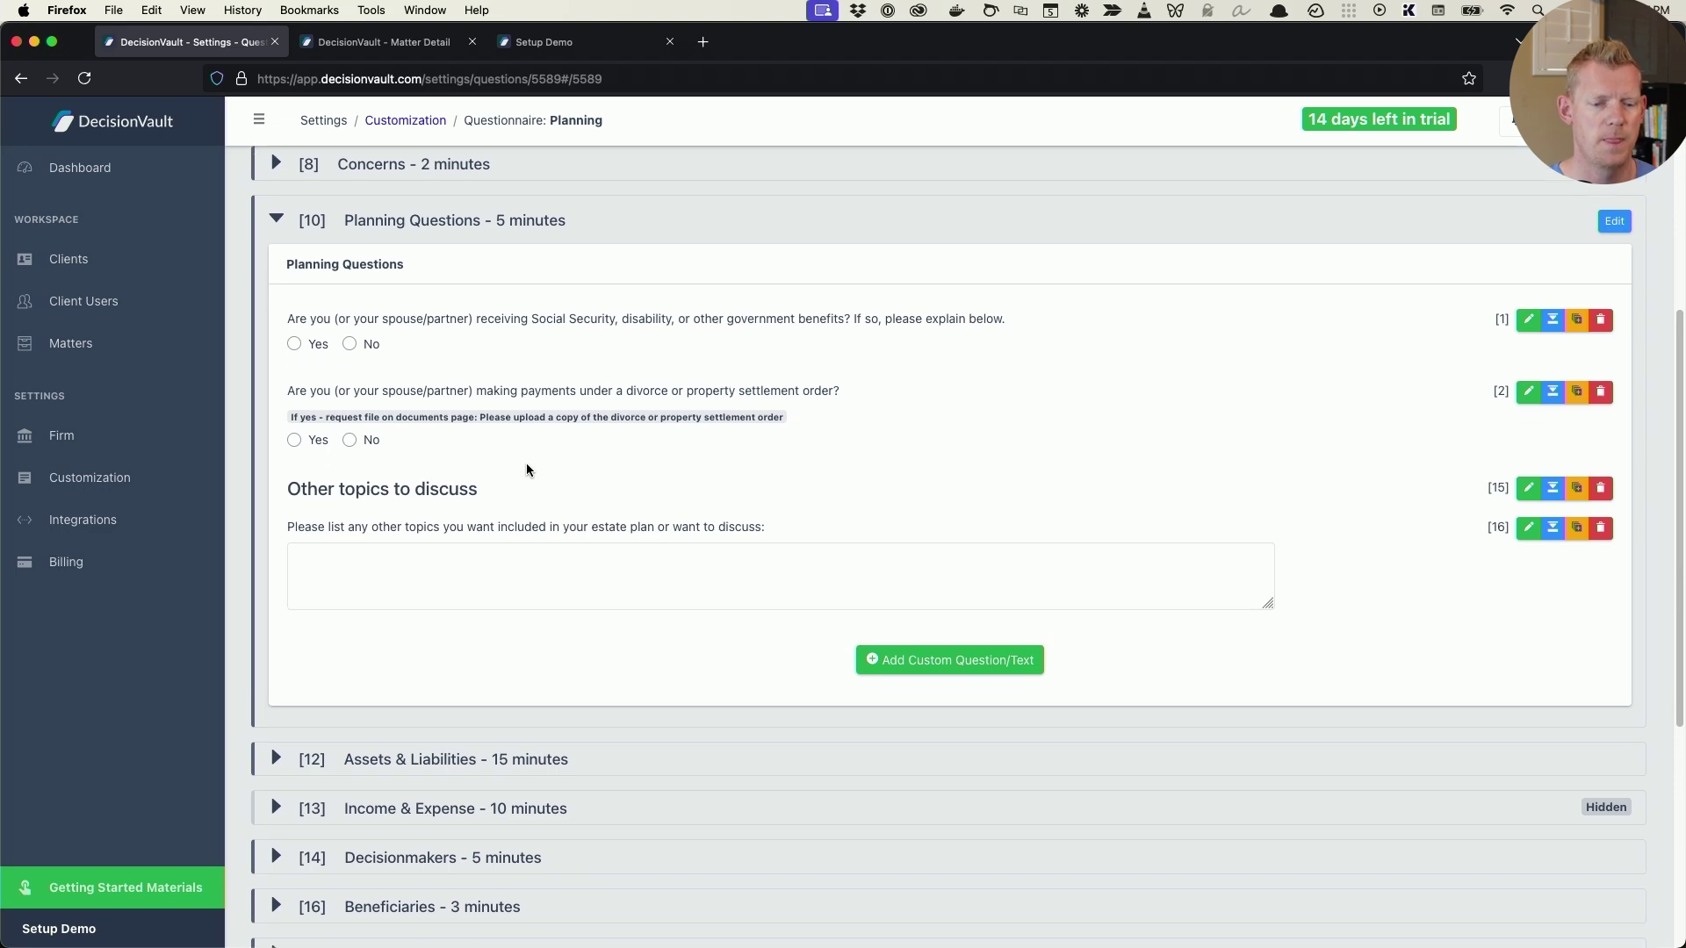
pyautogui.click(430, 542)
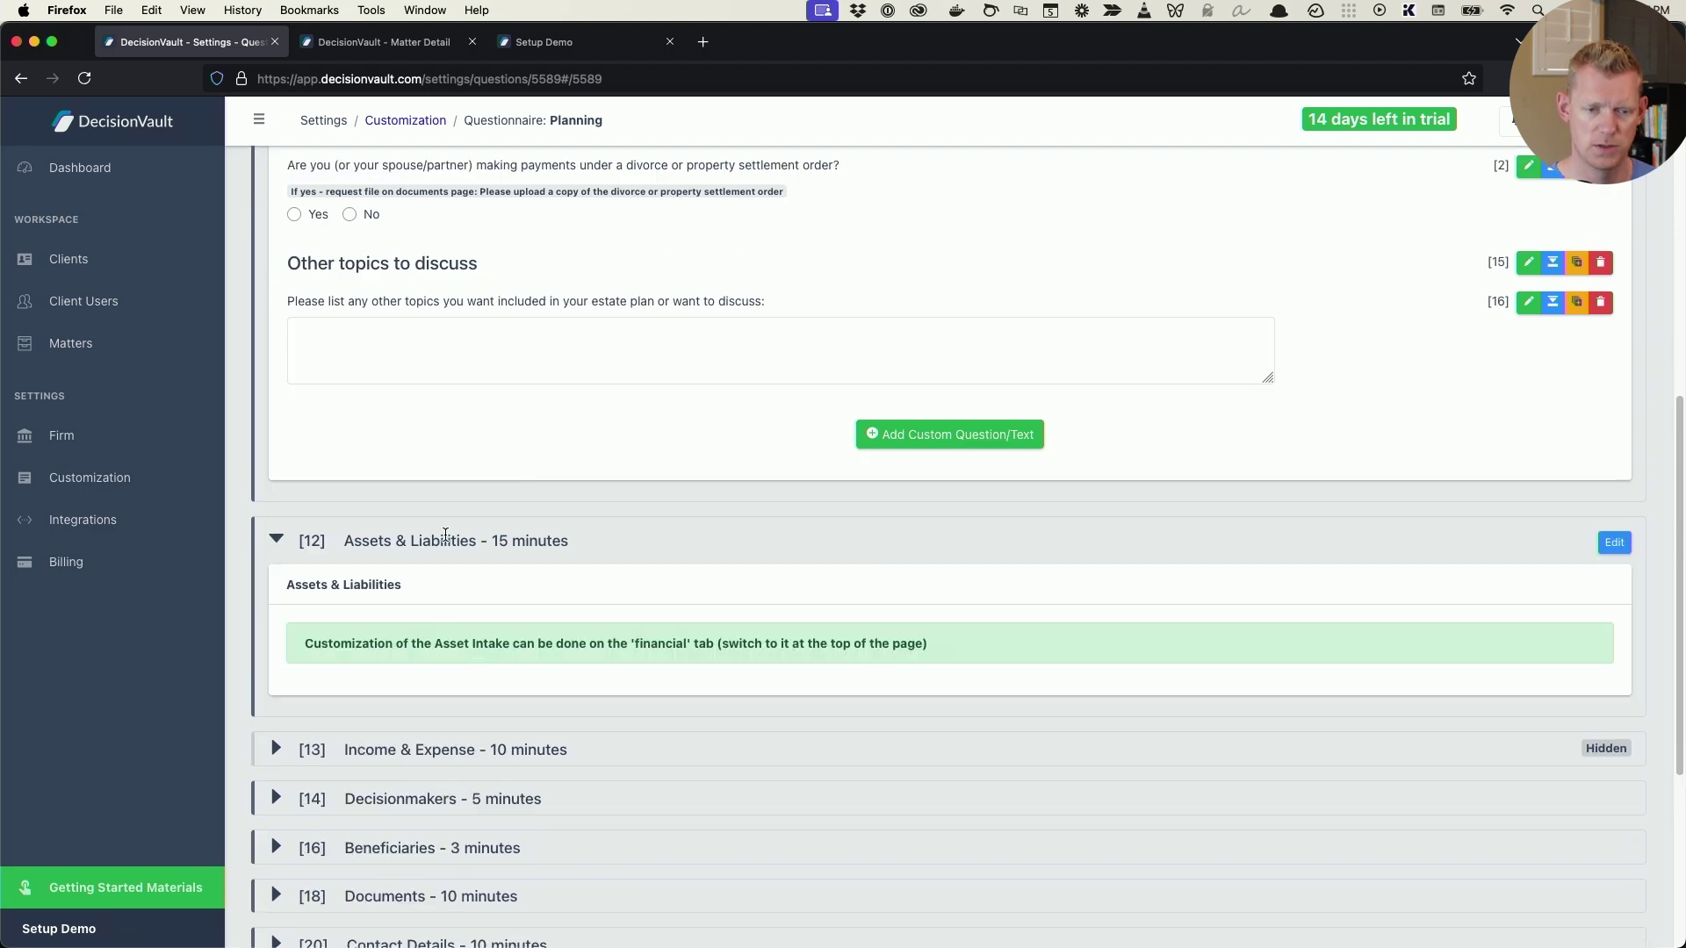
pyautogui.click(435, 746)
pyautogui.scroll(-2, 456, 706)
pyautogui.scroll(15, 674, 439)
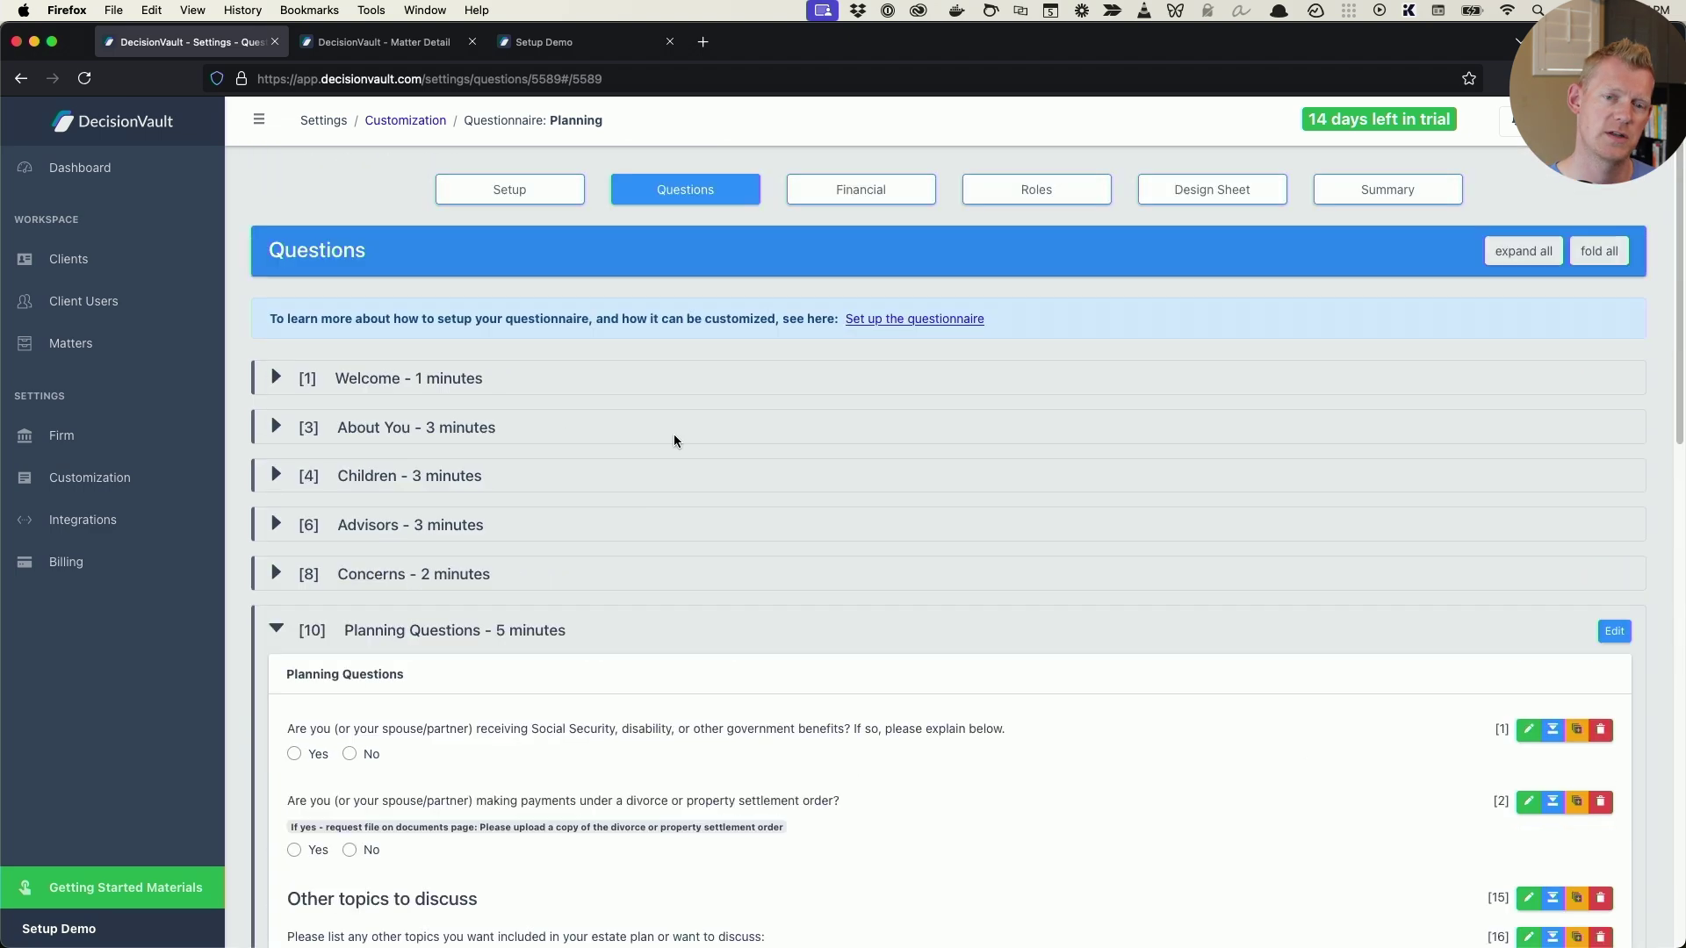
# - Open Financial Inventory customization and view Income & Expense, then Assets & Liabilities categories
pyautogui.click(895, 201)
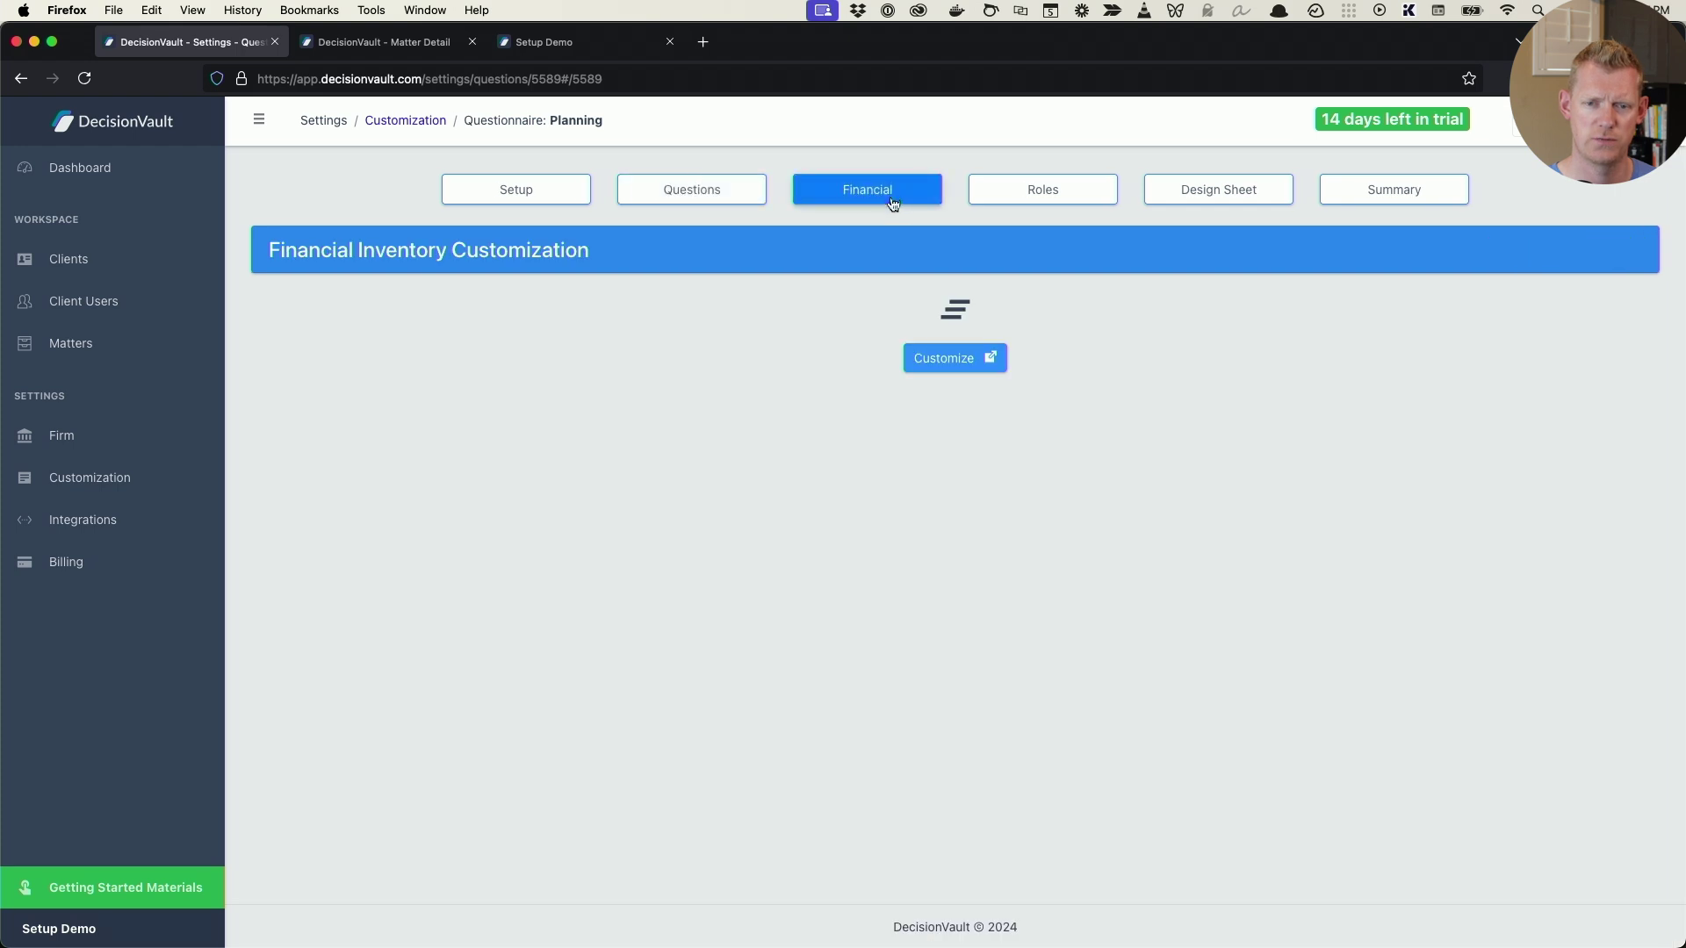
pyautogui.click(933, 351)
pyautogui.click(669, 311)
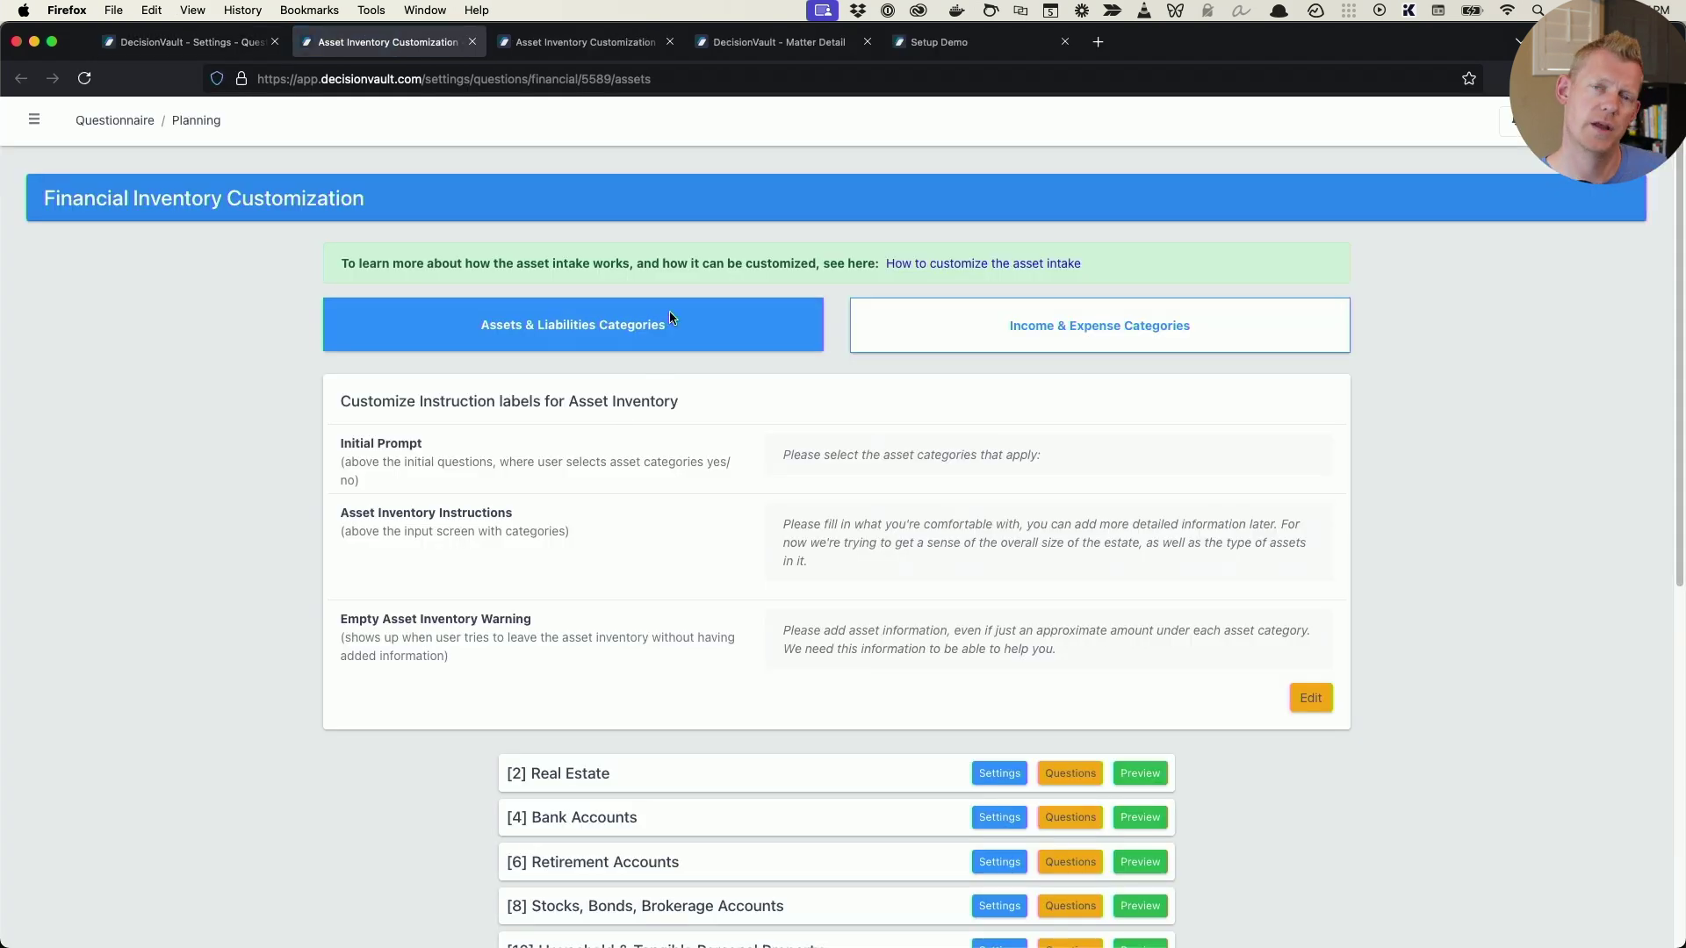
pyautogui.click(929, 327)
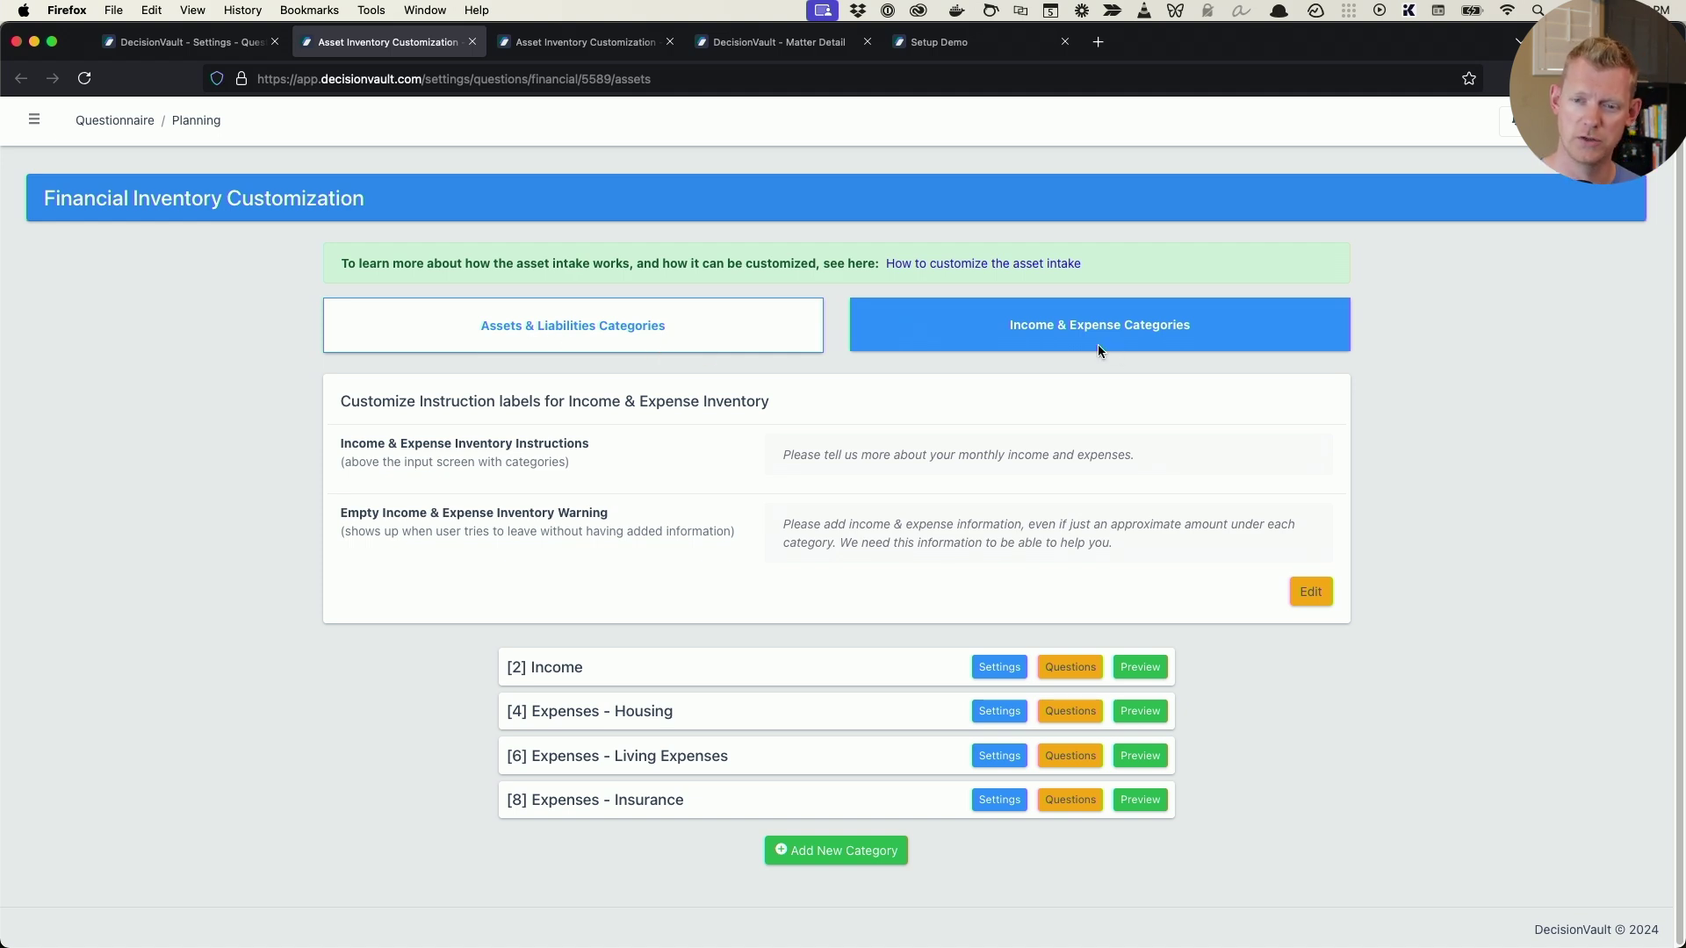
pyautogui.click(531, 323)
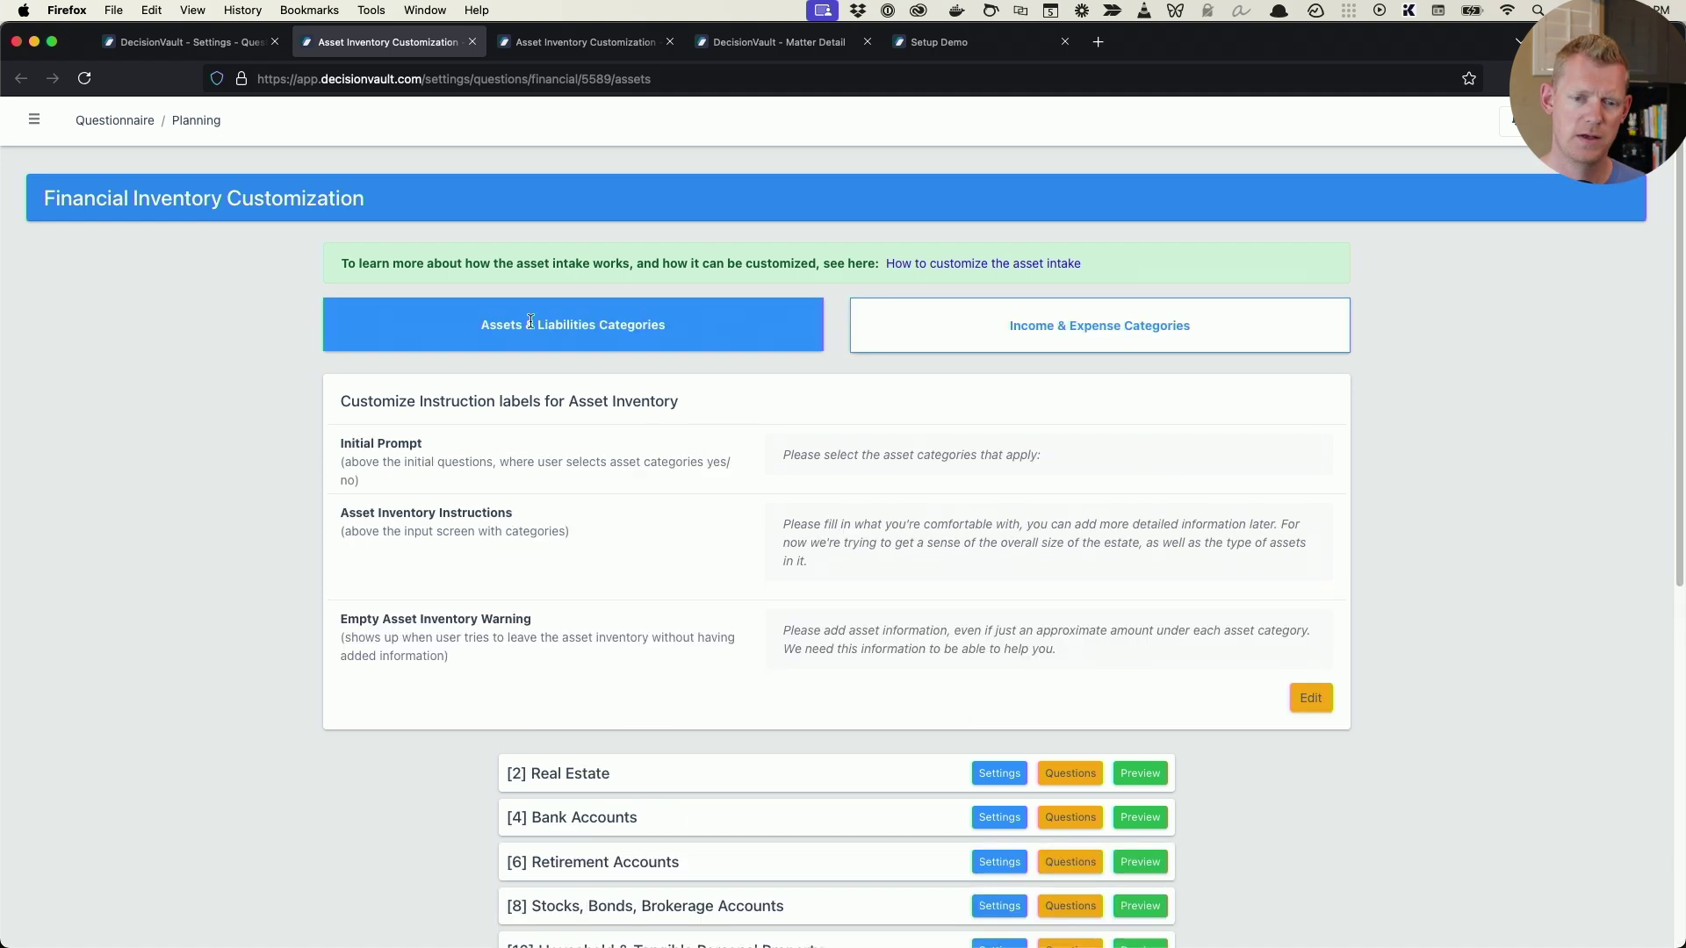
pyautogui.scroll(-7, 940, 702)
pyautogui.scroll(7, 940, 705)
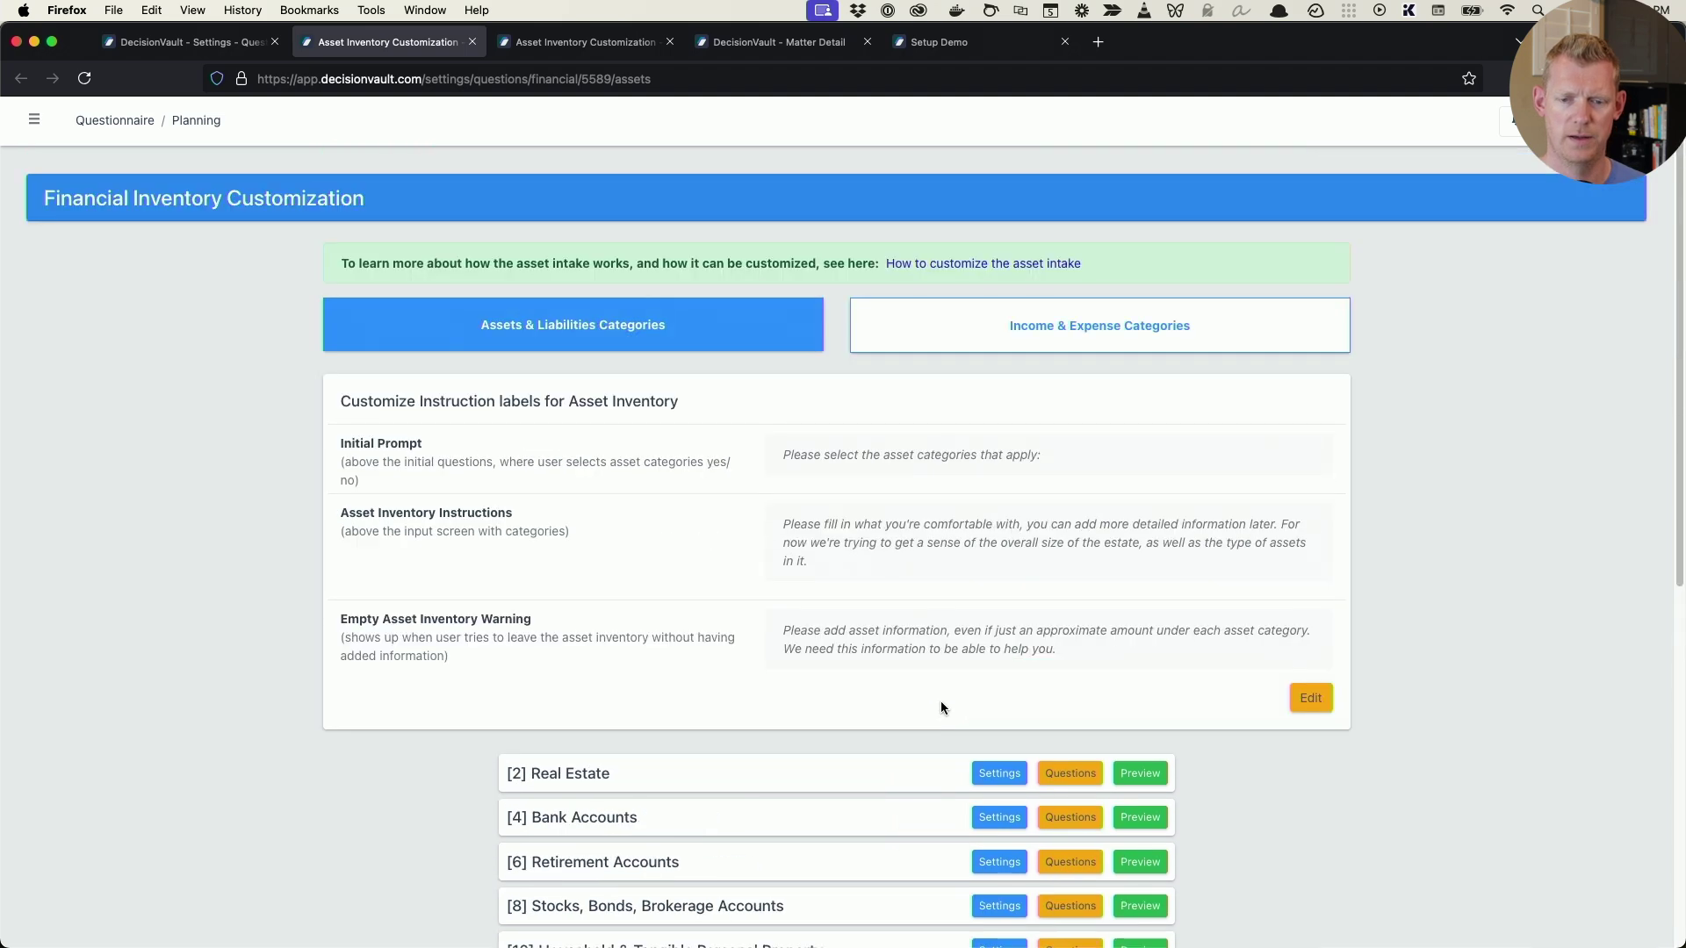
pyautogui.scroll(-4, 940, 700)
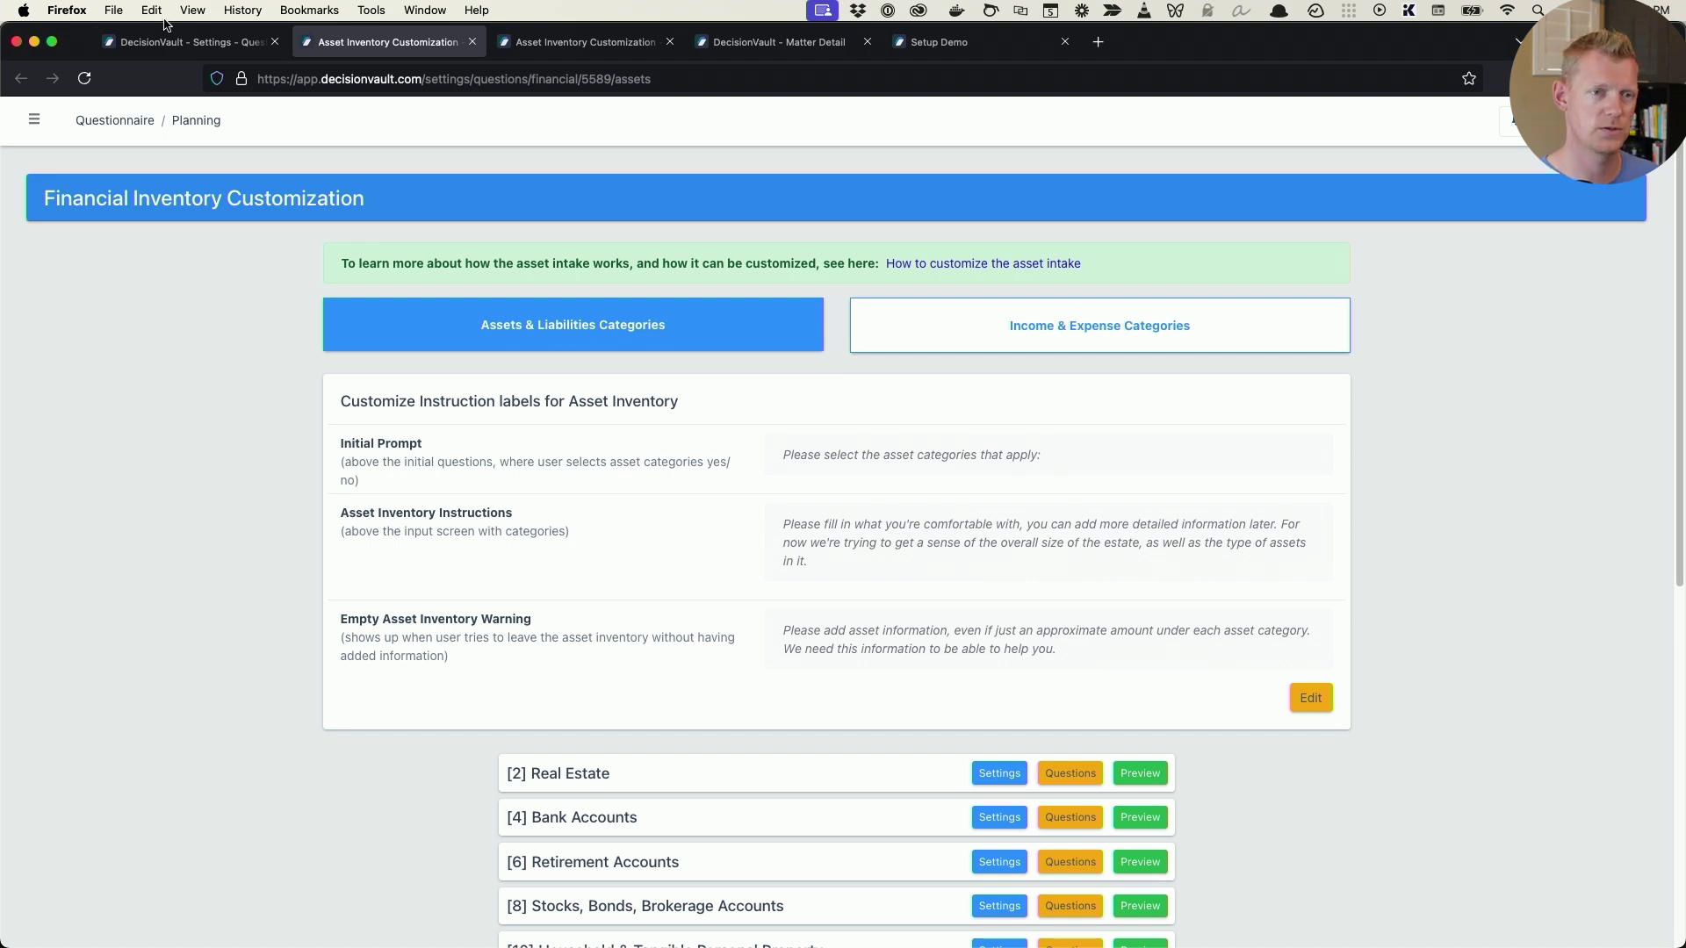
# - Return to the settings tab and open the Dashboard's Getting Started page
pyautogui.hotkey('ctrl', 'shift', 'Tab')
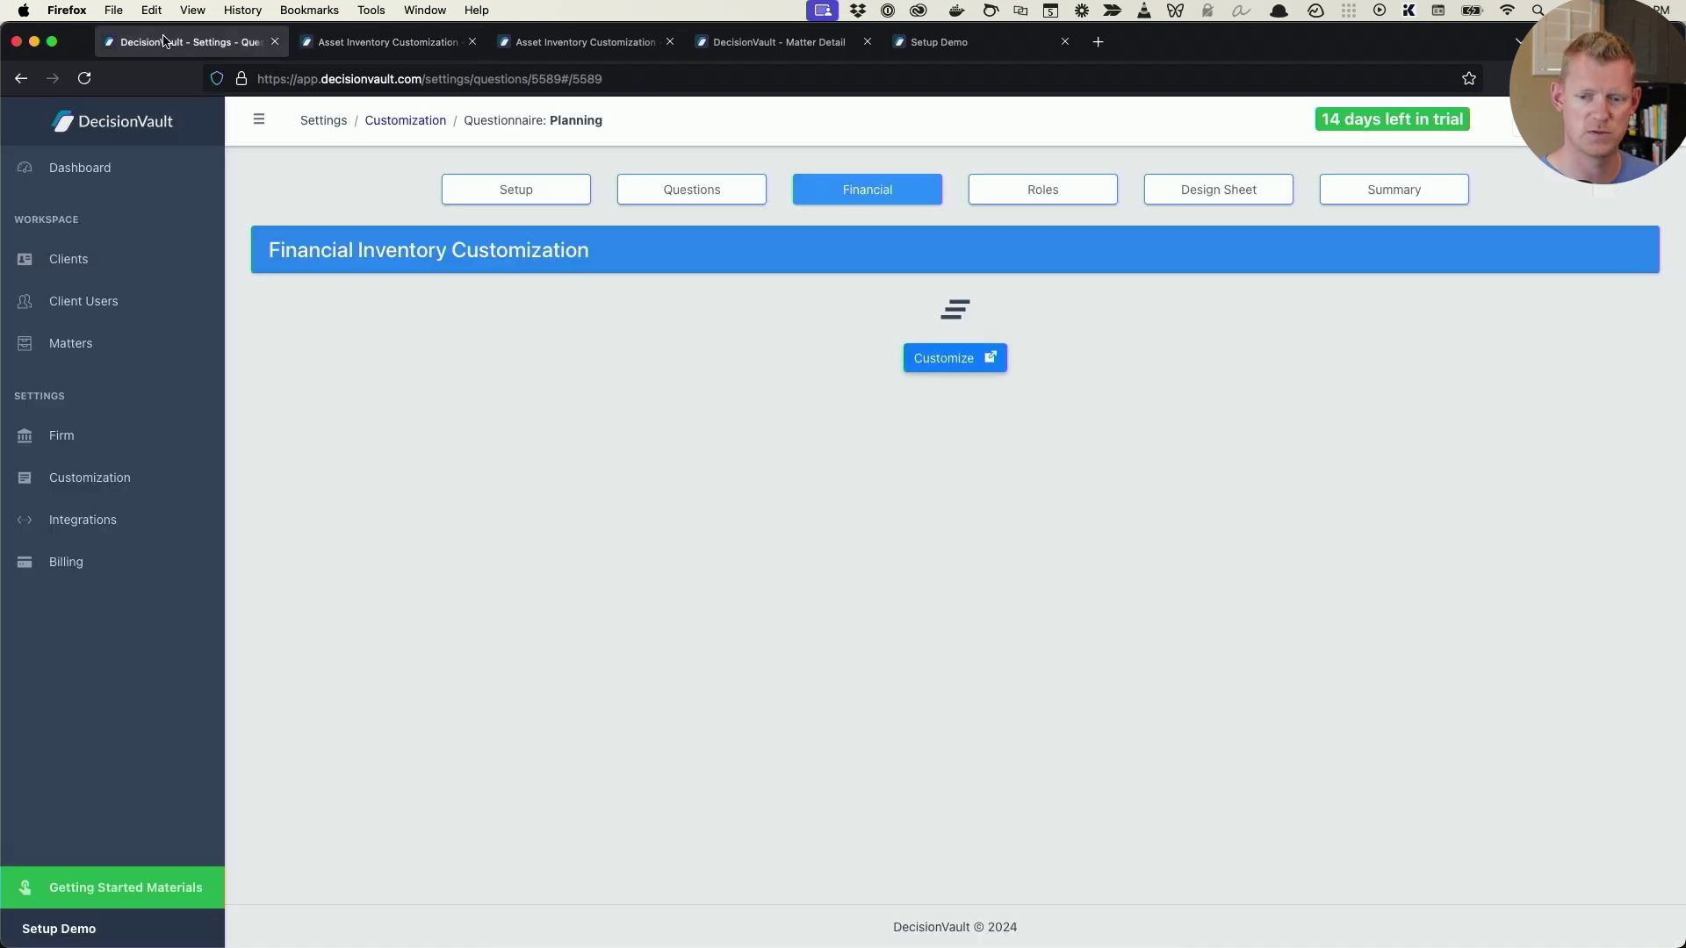
pyautogui.click(114, 172)
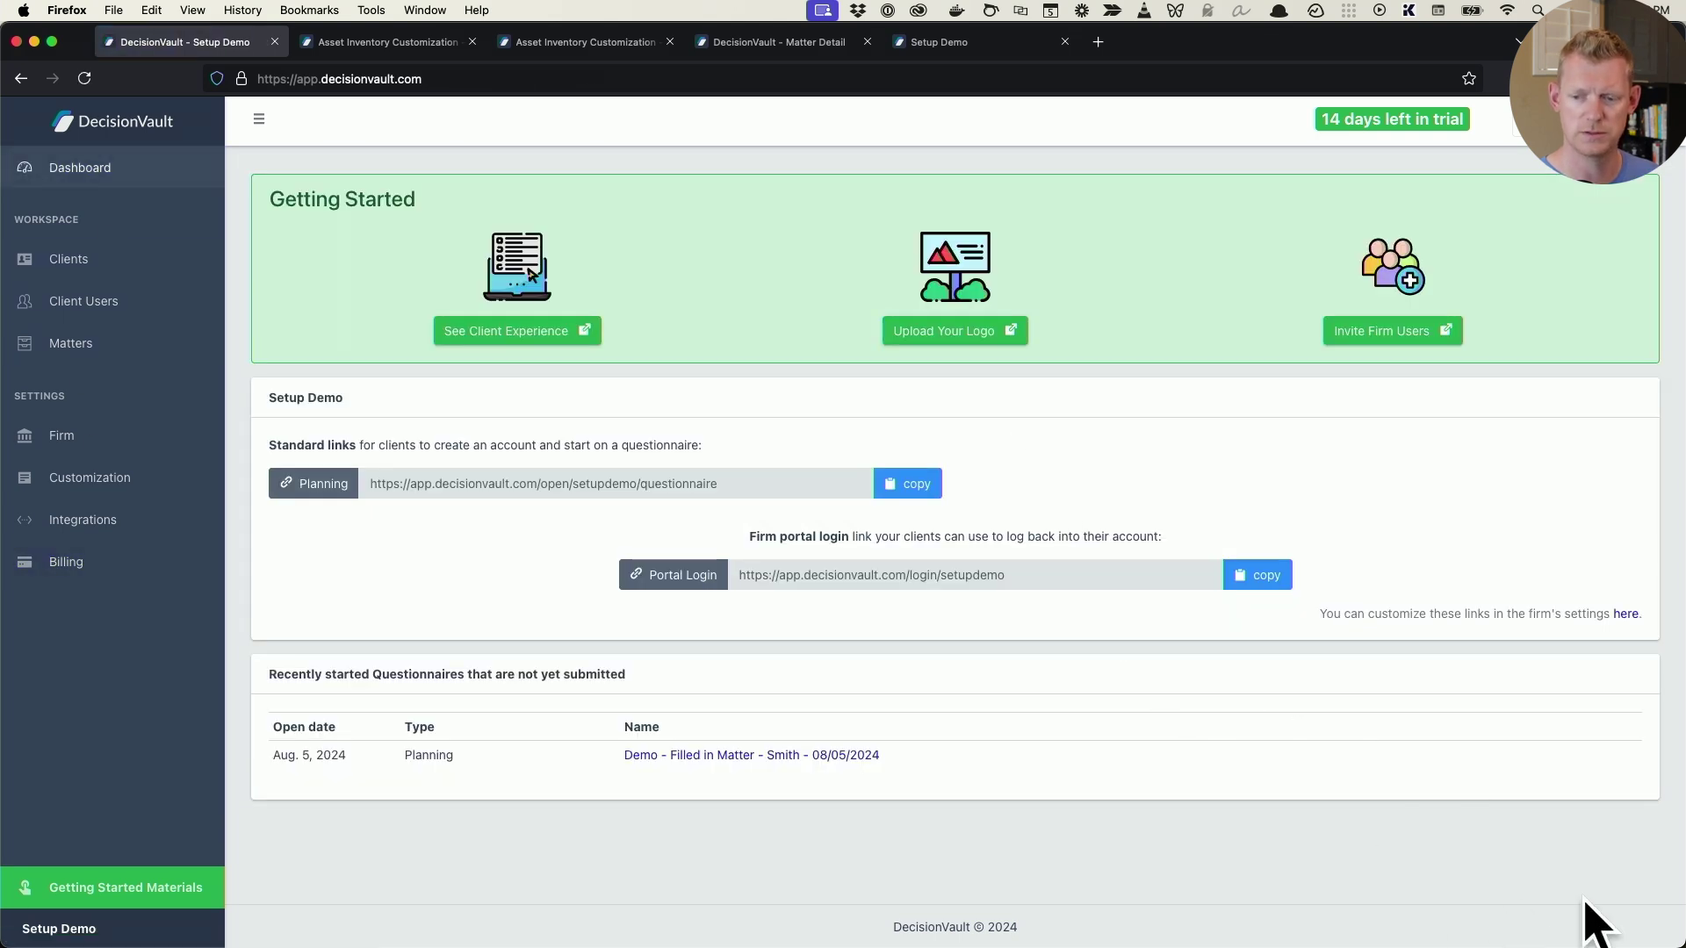